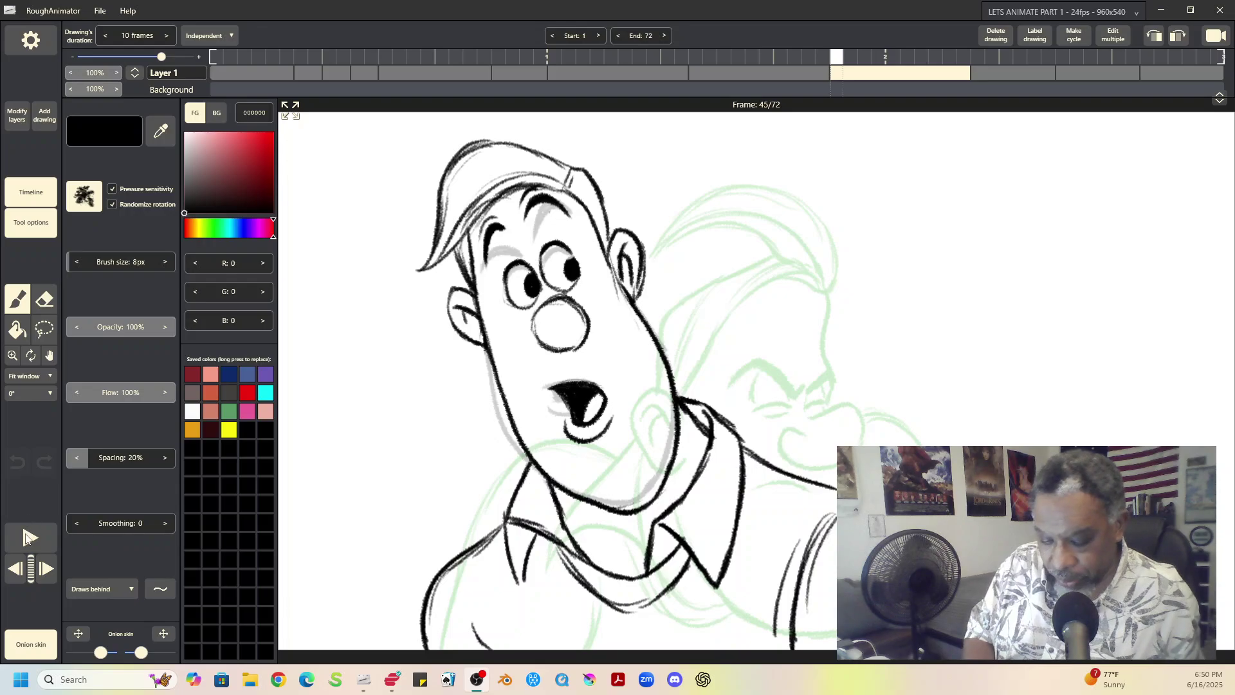
Preview the animation, set the canvas zoom to 100% and reposition the canvas so the full frame is easier to see
{"action": "left_click", "coordinate": [27, 538]}
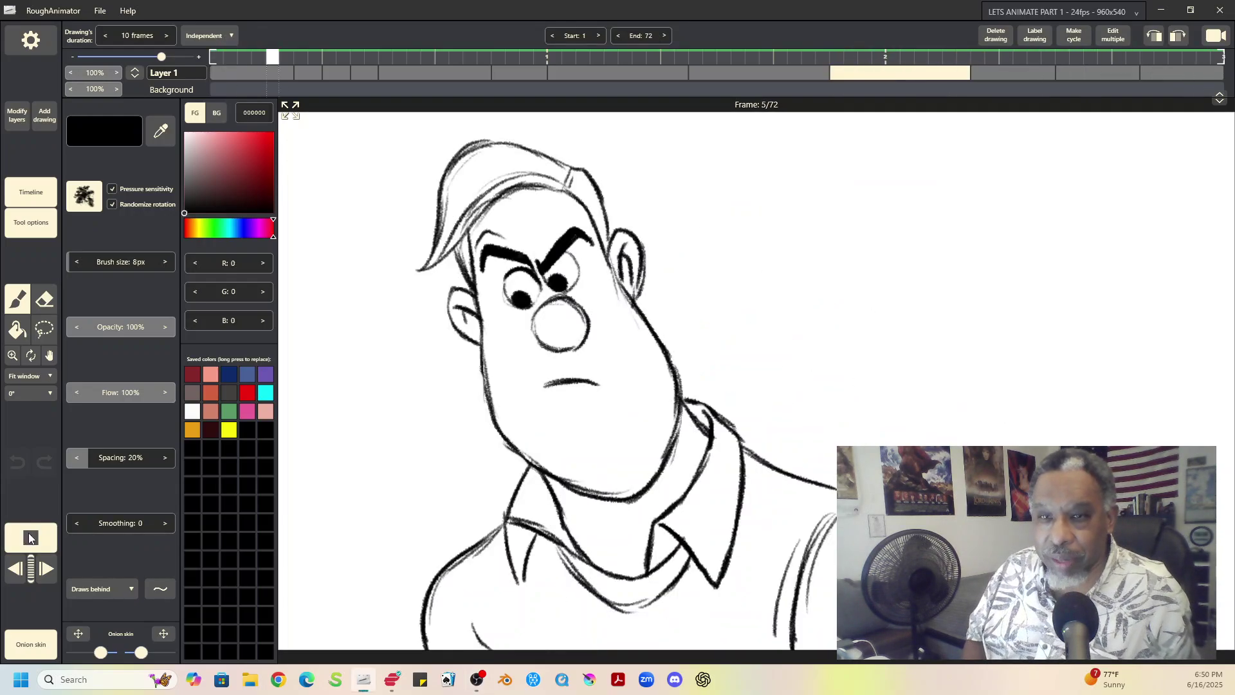
{"action": "left_click", "coordinate": [29, 538]}
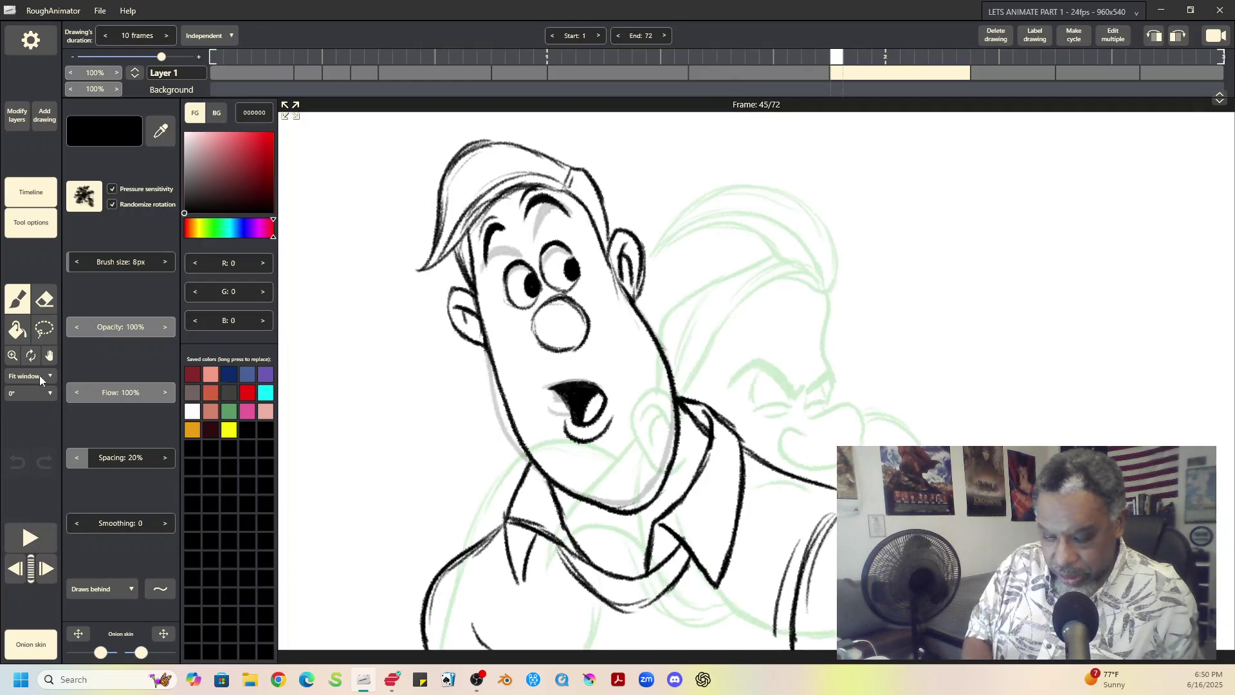
{"action": "left_click", "coordinate": [50, 377]}
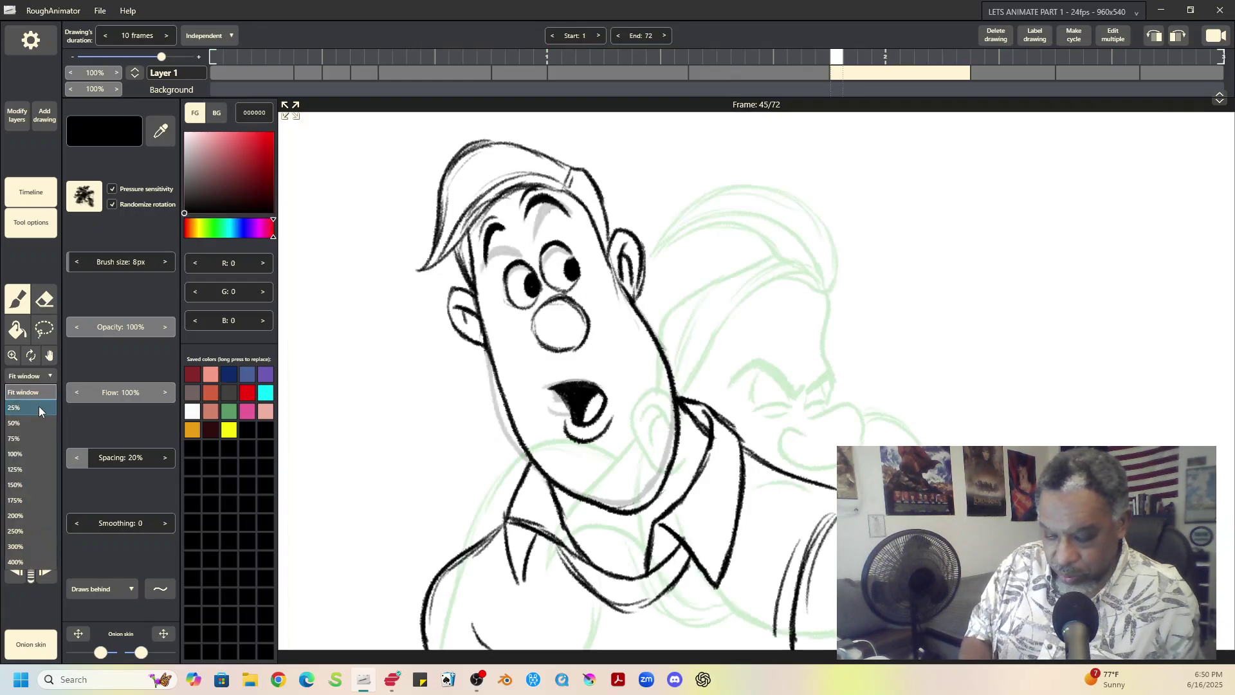
{"action": "left_click", "coordinate": [36, 453]}
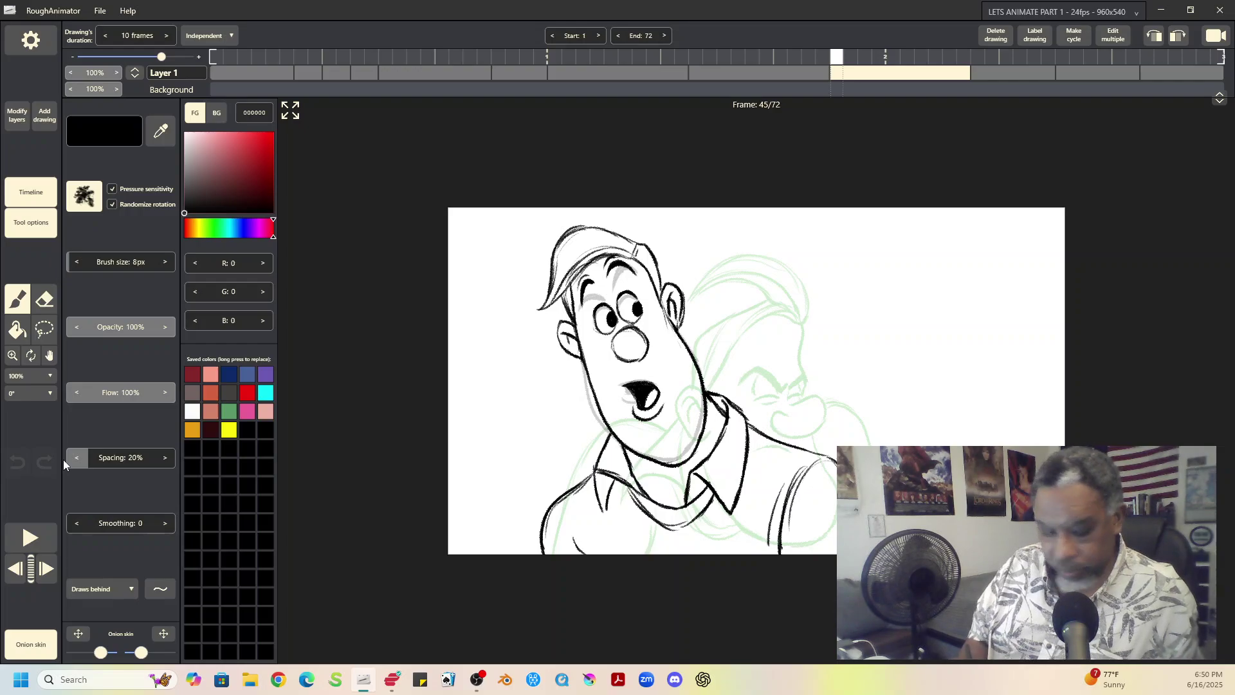
{"action": "key", "text": "h"}
{"action": "mouse_move", "coordinate": [911, 334]}
{"action": "left_mouse_down"}
{"action": "mouse_move", "coordinate": [858, 273]}
{"action": "mouse_move", "coordinate": [778, 257]}
{"action": "left_mouse_up"}
{"action": "key", "text": "b"}
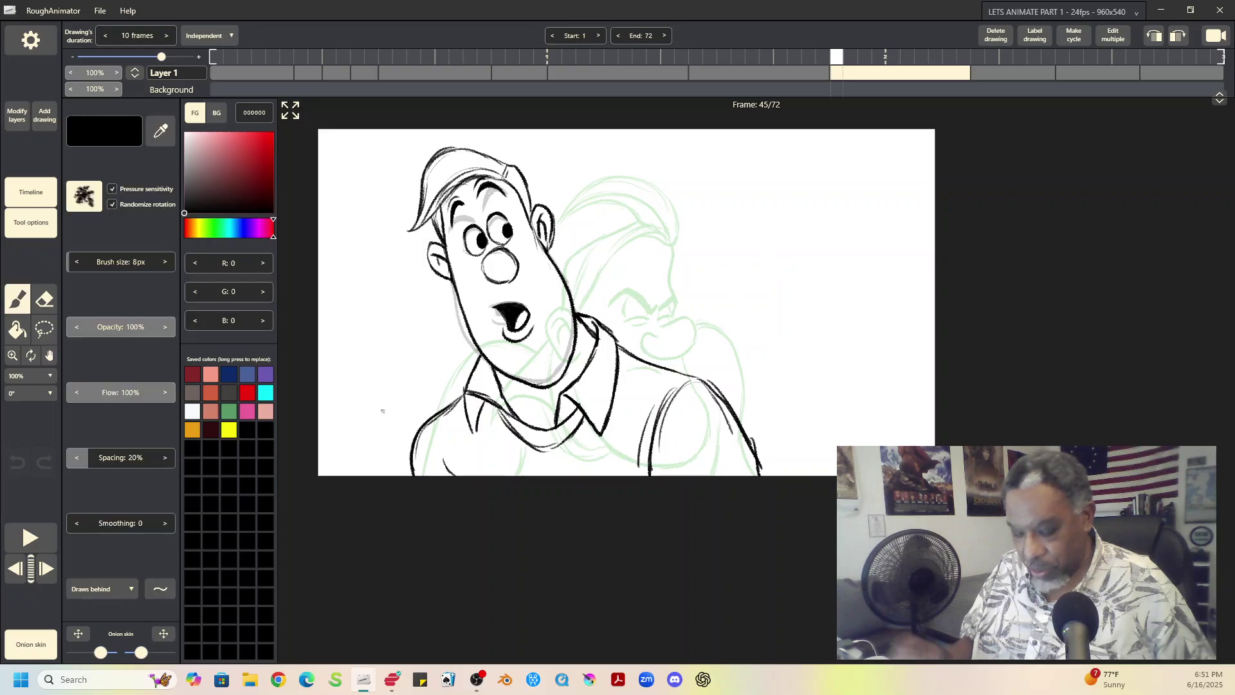
Play back the animation at the 100% canvas view to review its timing
{"action": "left_click", "coordinate": [29, 539]}
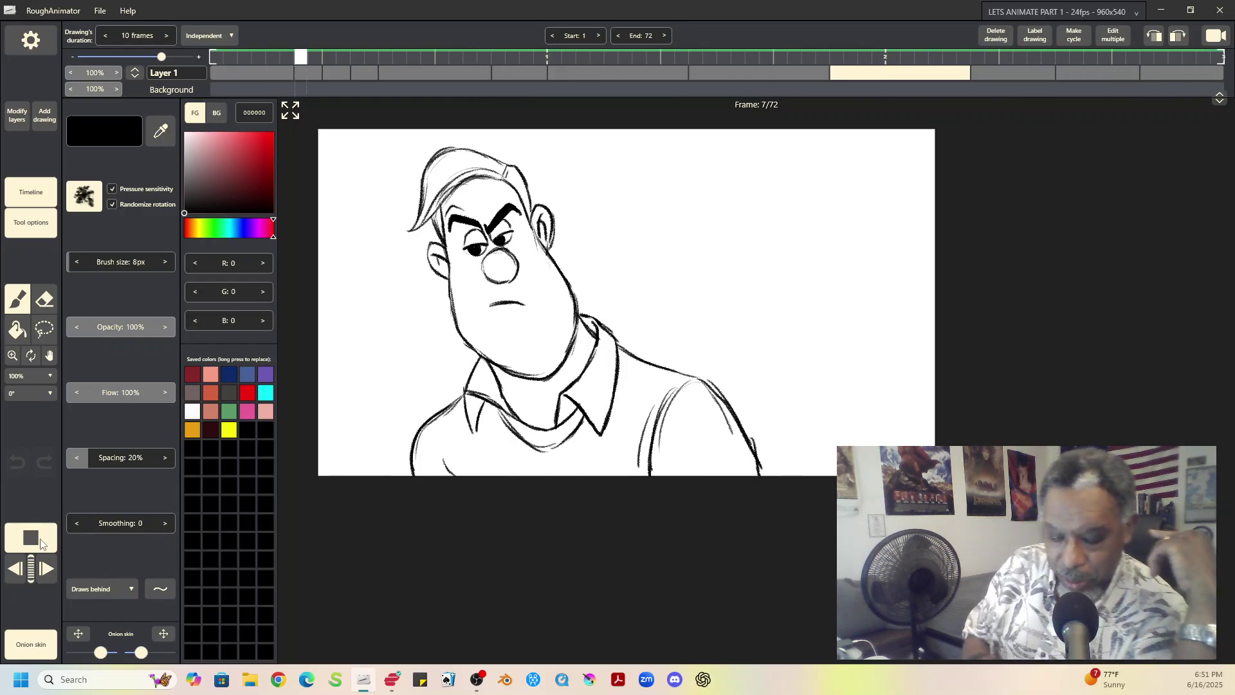
{"action": "left_click", "coordinate": [30, 538]}
{"action": "left_click", "coordinate": [47, 540]}
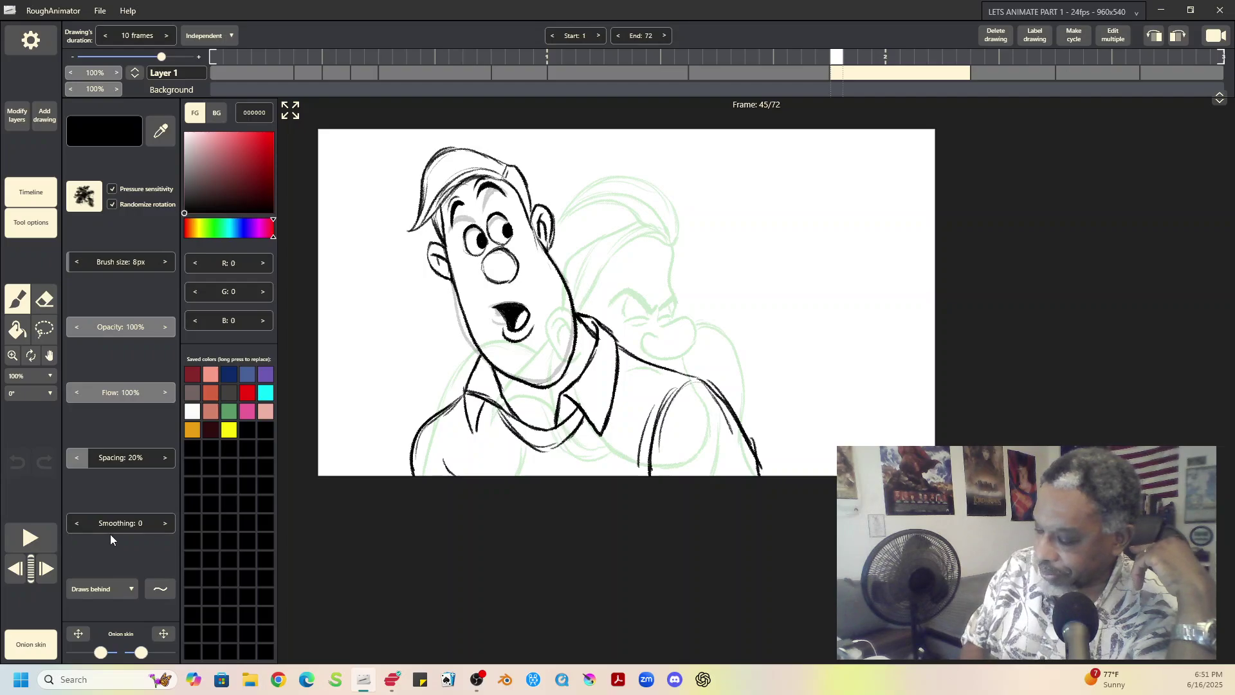
Examine the Layer 1 key drawings from frame 25 to frame 67, comparing the poses at frames 45 and 55
{"action": "left_click", "coordinate": [658, 73]}
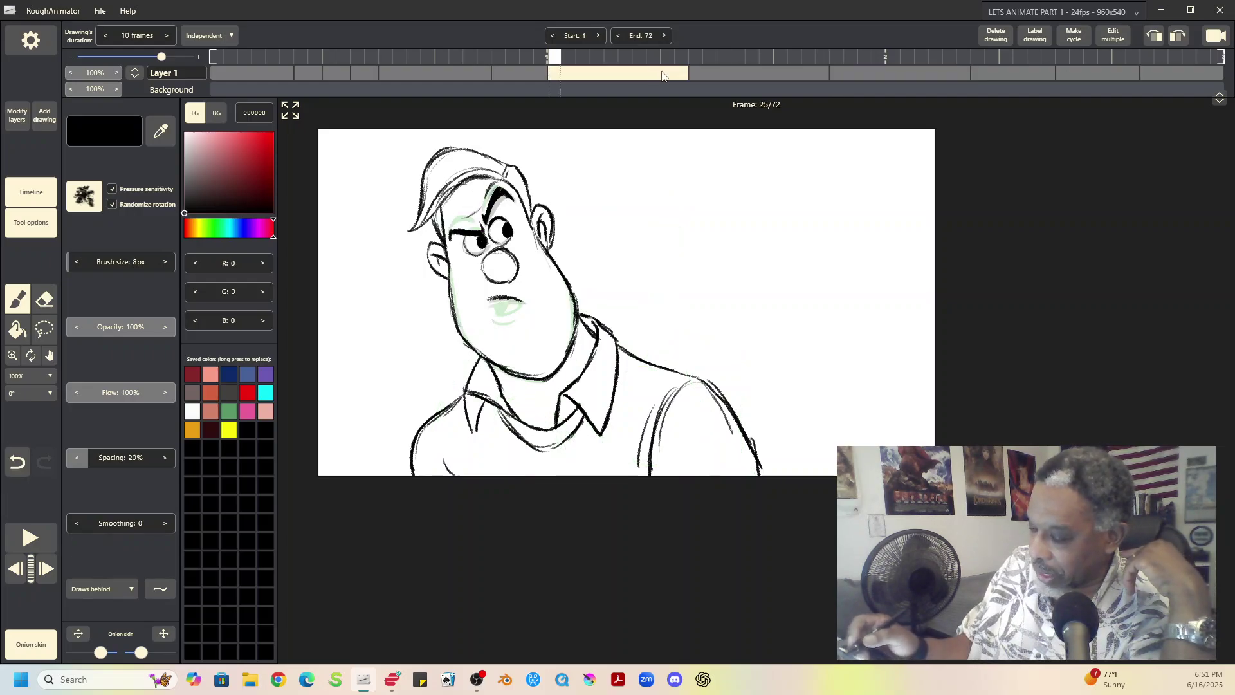
{"action": "left_click", "coordinate": [768, 74]}
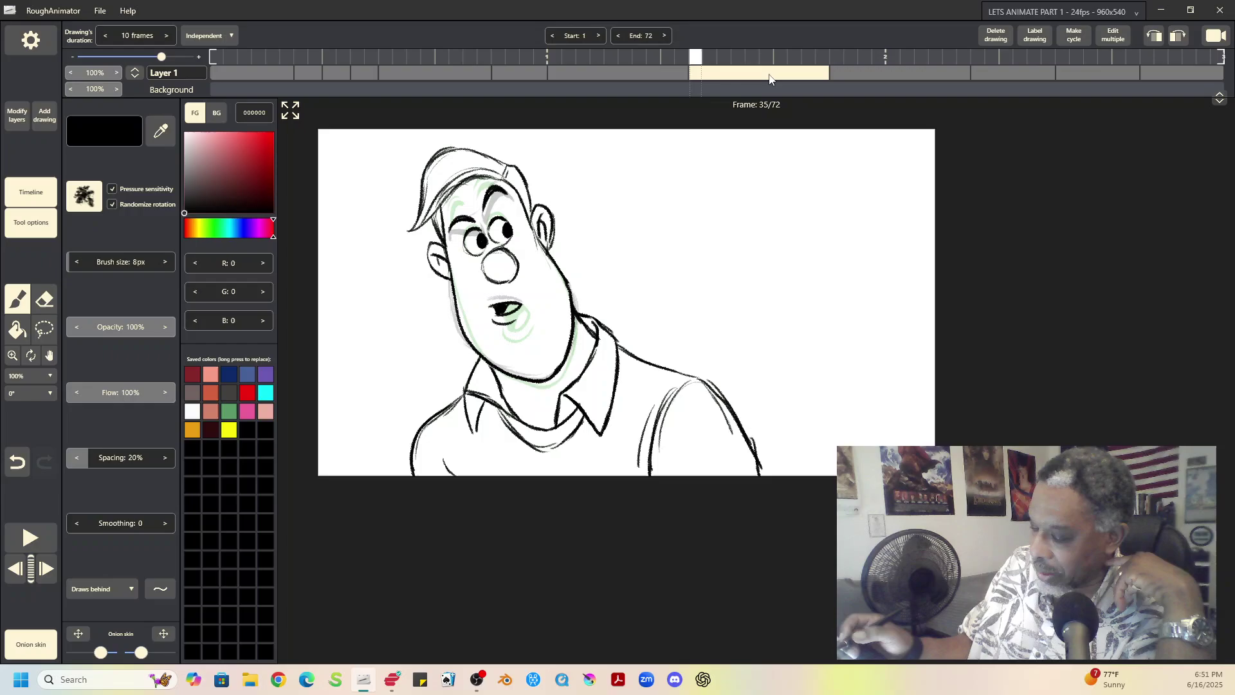
{"action": "left_click", "coordinate": [904, 75]}
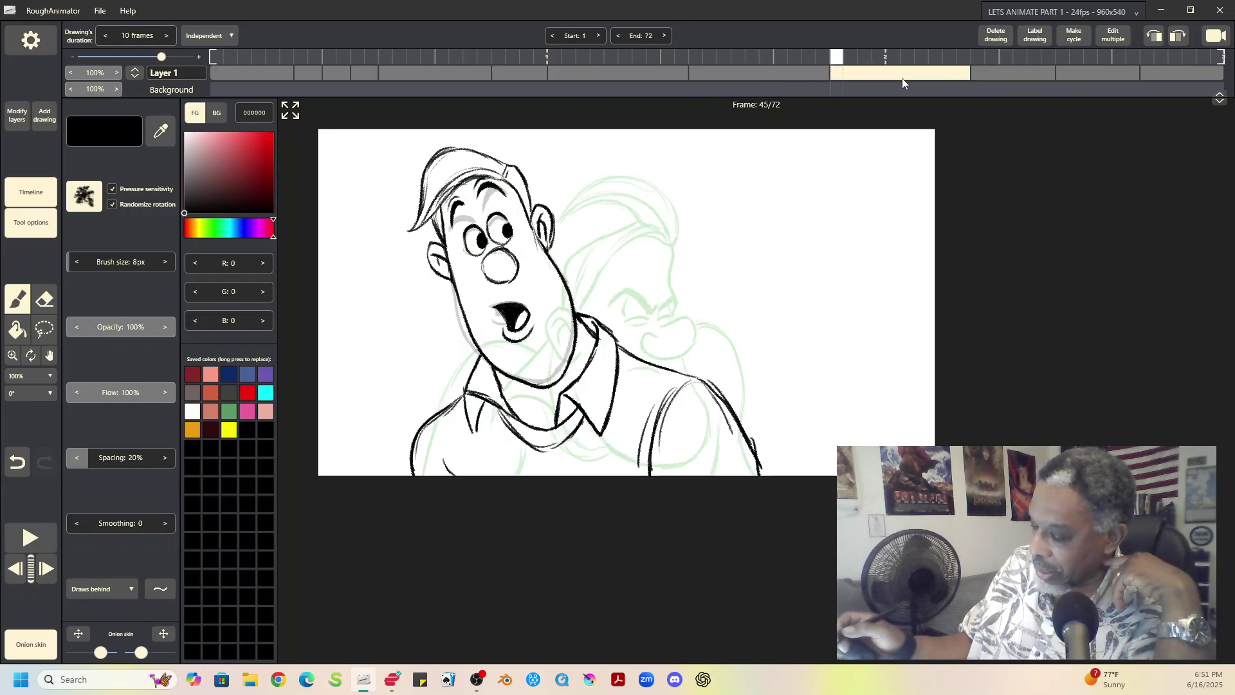
{"action": "left_click", "coordinate": [1026, 76]}
{"action": "left_click", "coordinate": [1106, 74]}
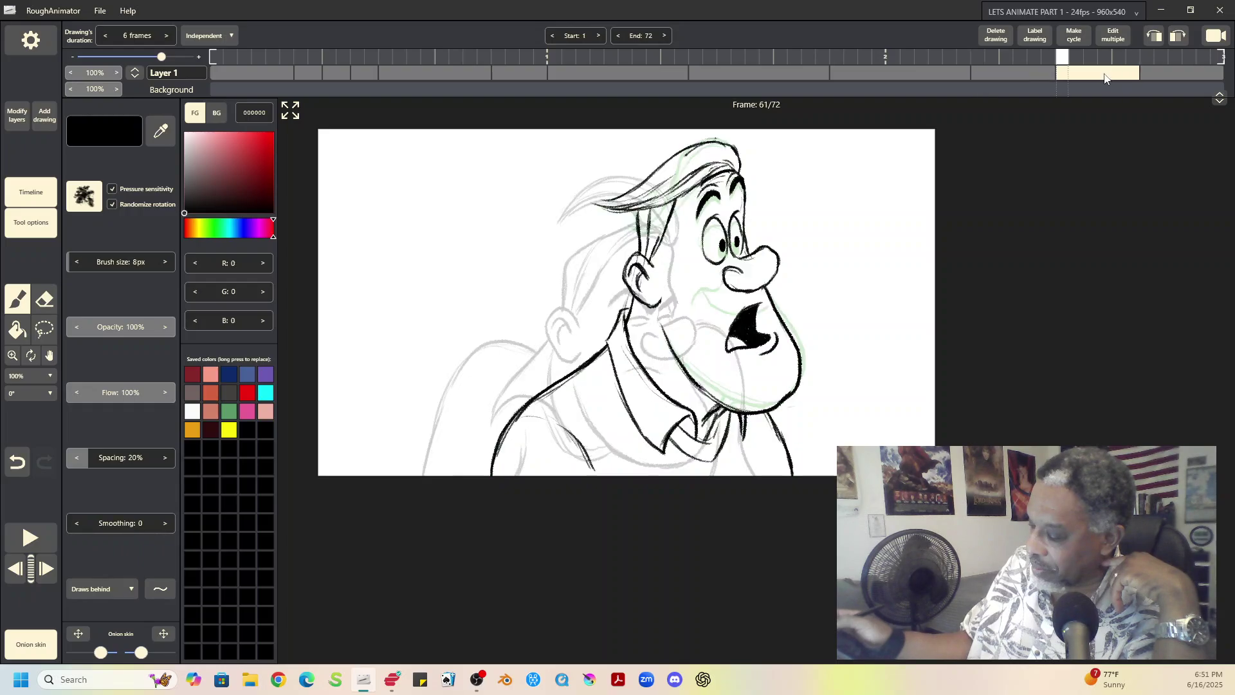
{"action": "left_click", "coordinate": [994, 74]}
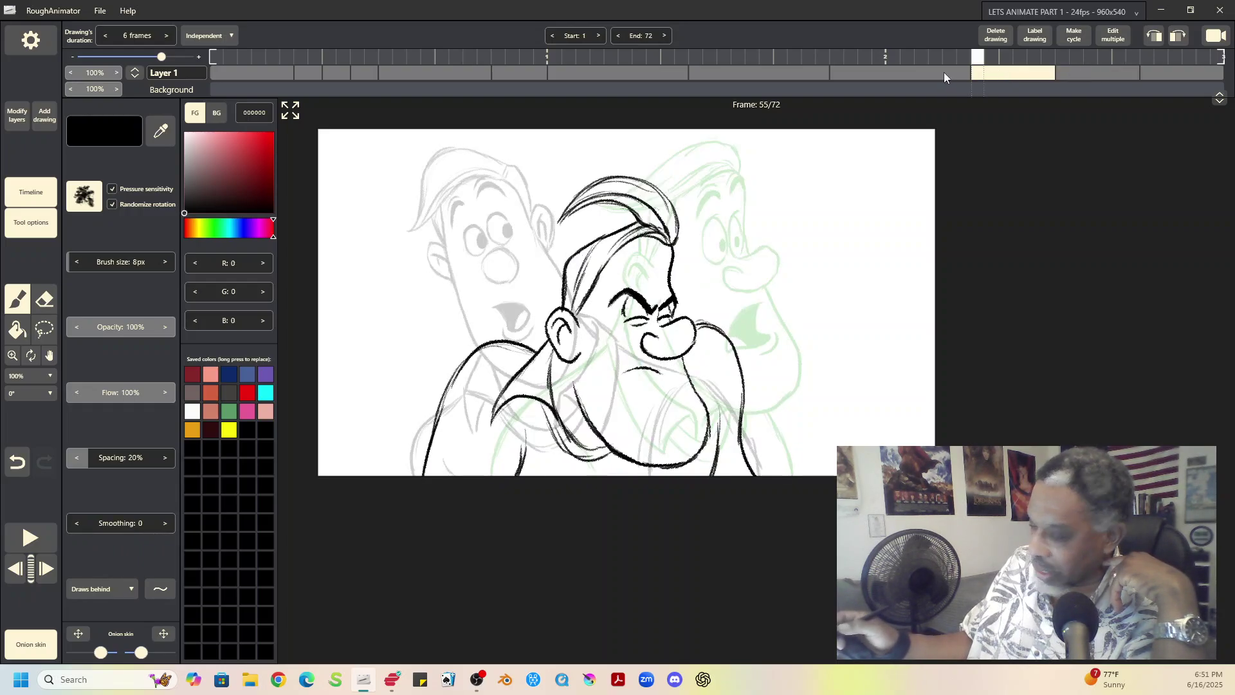
{"action": "left_click", "coordinate": [941, 76]}
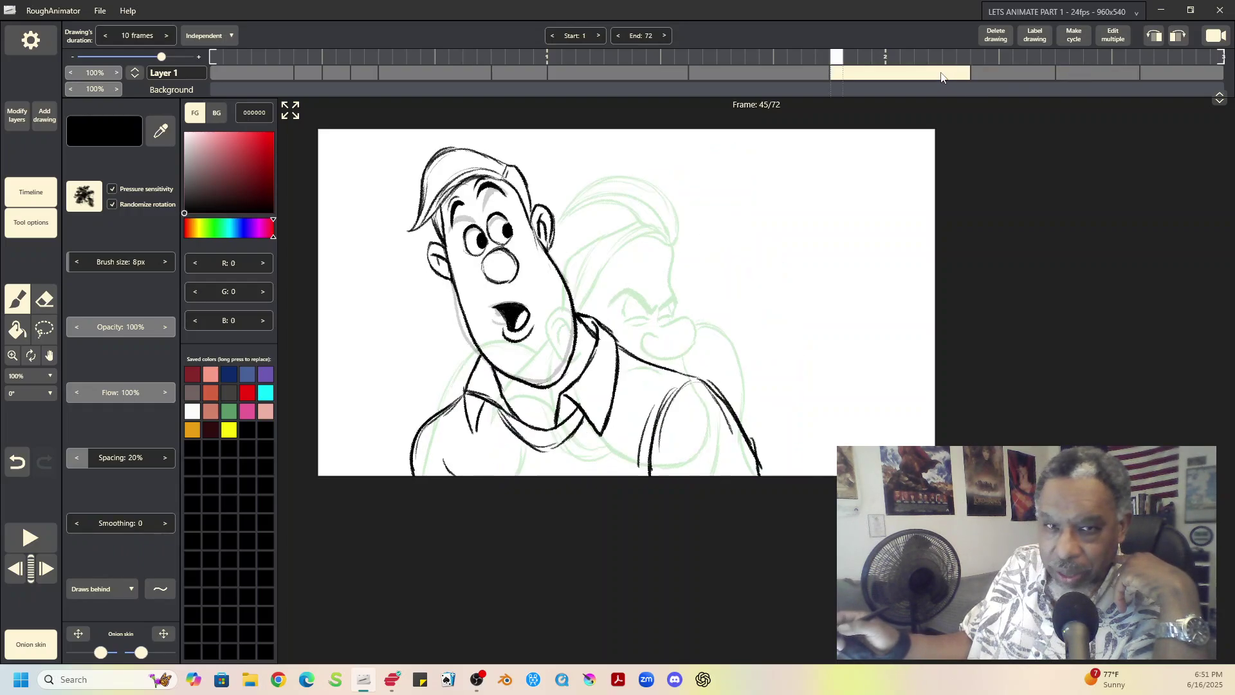
{"action": "left_click", "coordinate": [995, 72]}
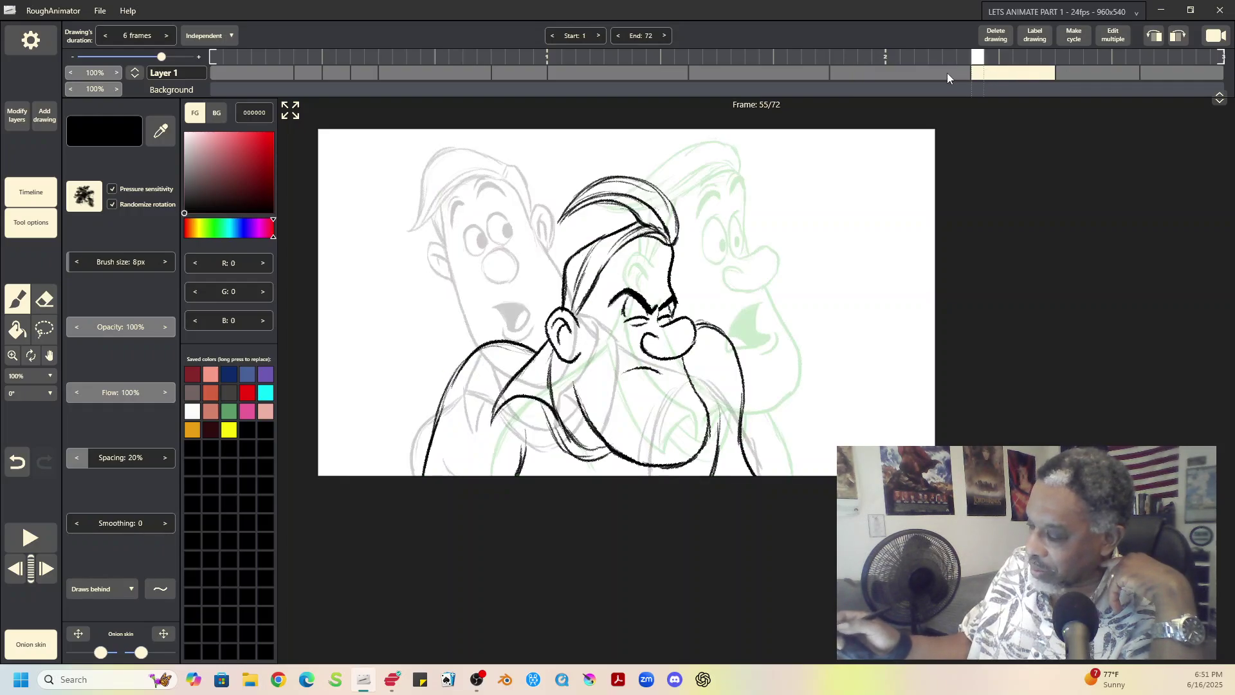
{"action": "left_click", "coordinate": [943, 76]}
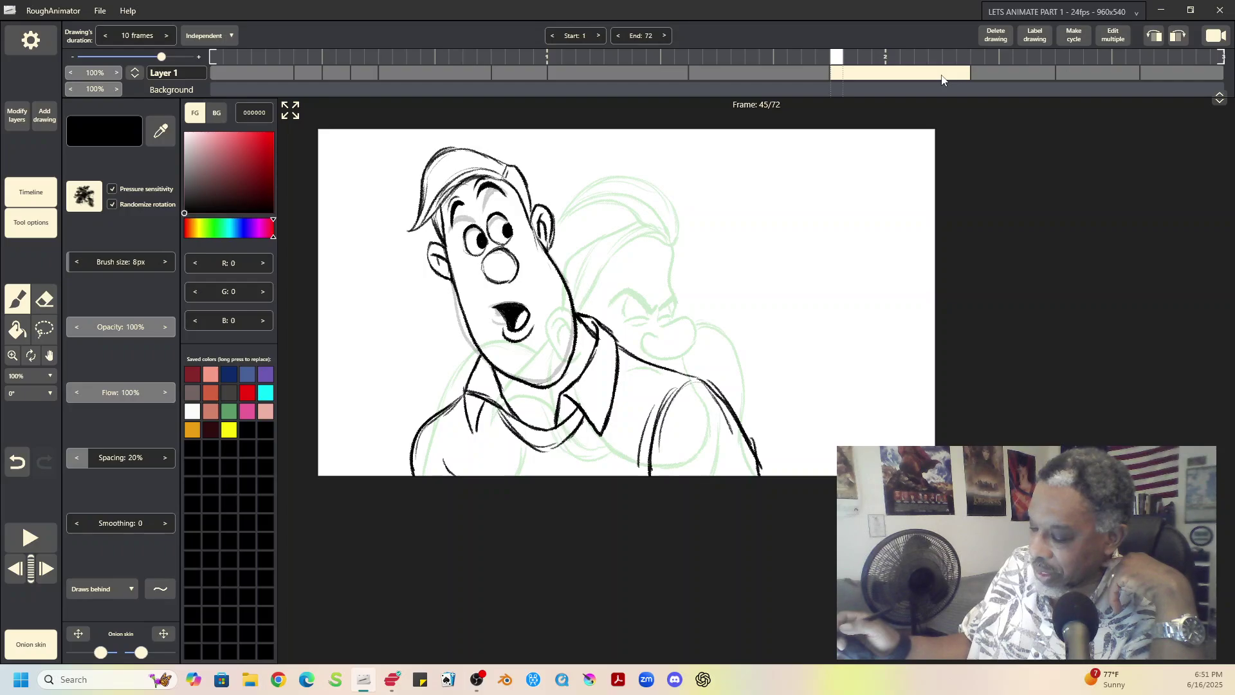
{"action": "left_click", "coordinate": [988, 72]}
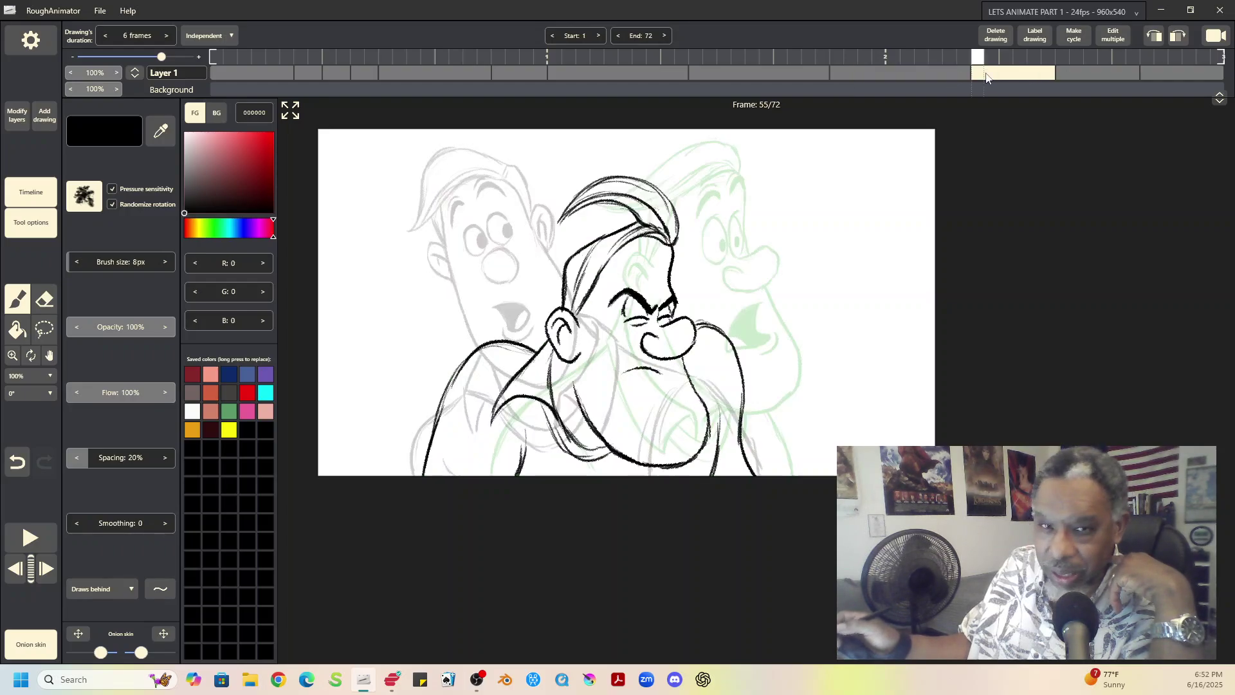
{"action": "left_click", "coordinate": [1097, 72]}
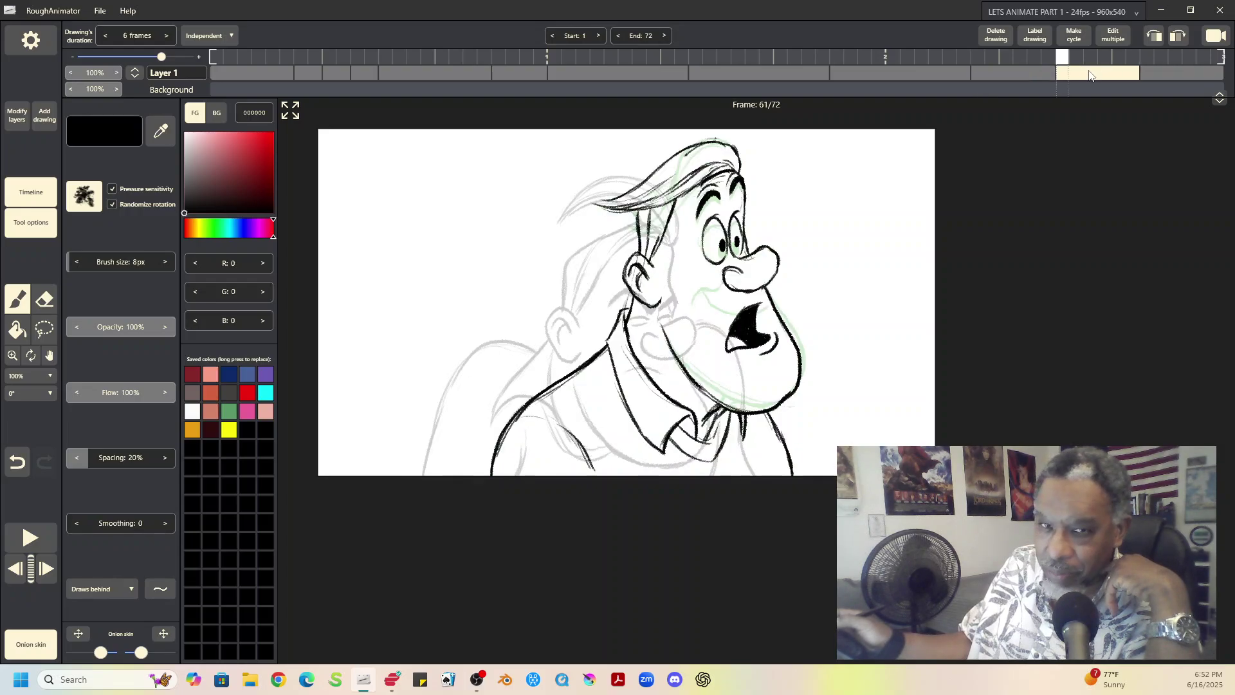
{"action": "left_click", "coordinate": [1178, 75]}
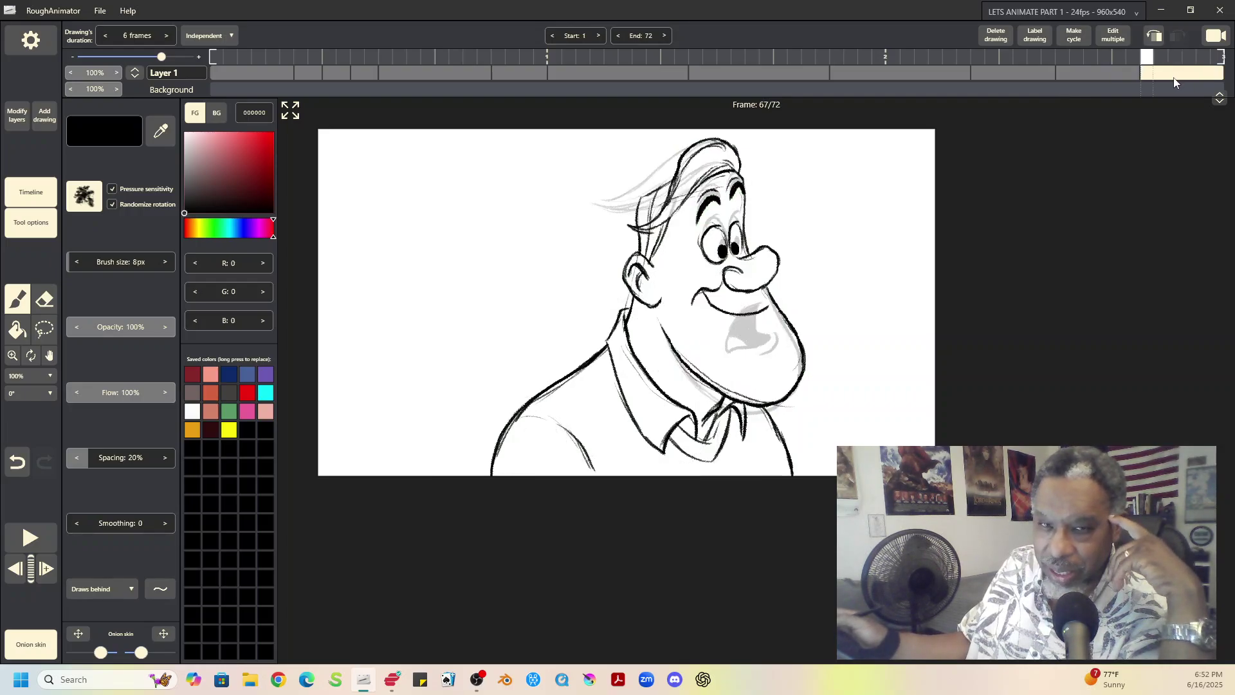
{"action": "left_click", "coordinate": [821, 69]}
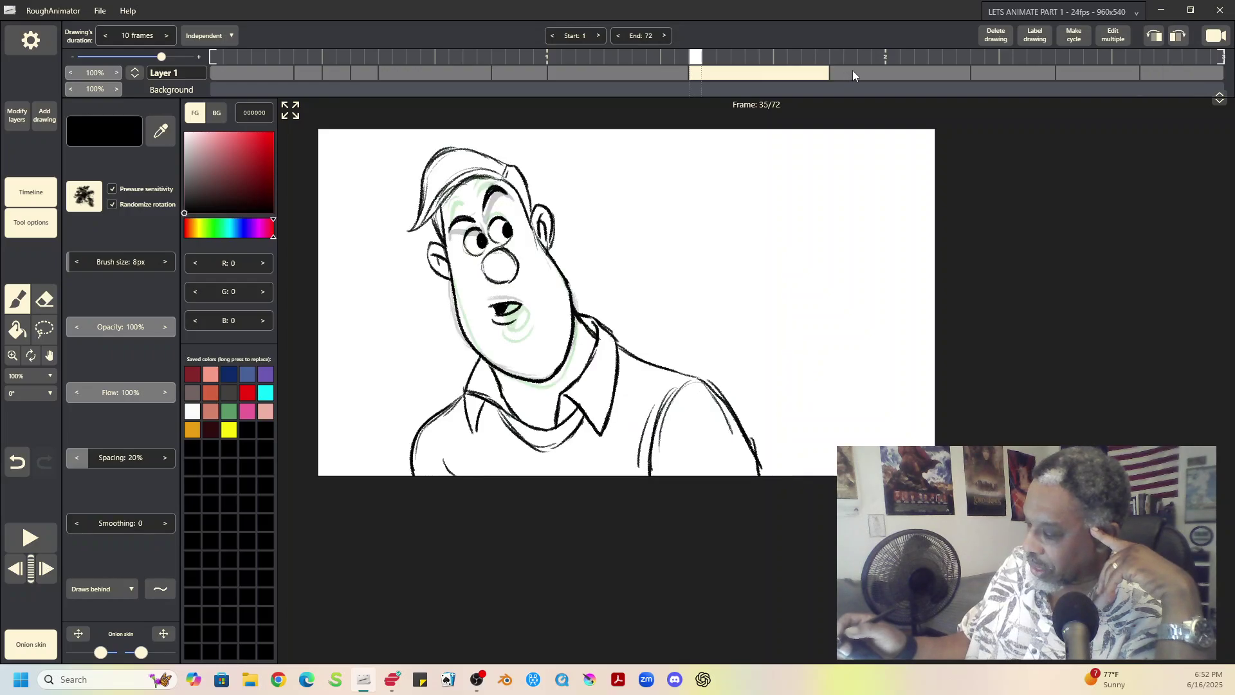
{"action": "left_click", "coordinate": [853, 73]}
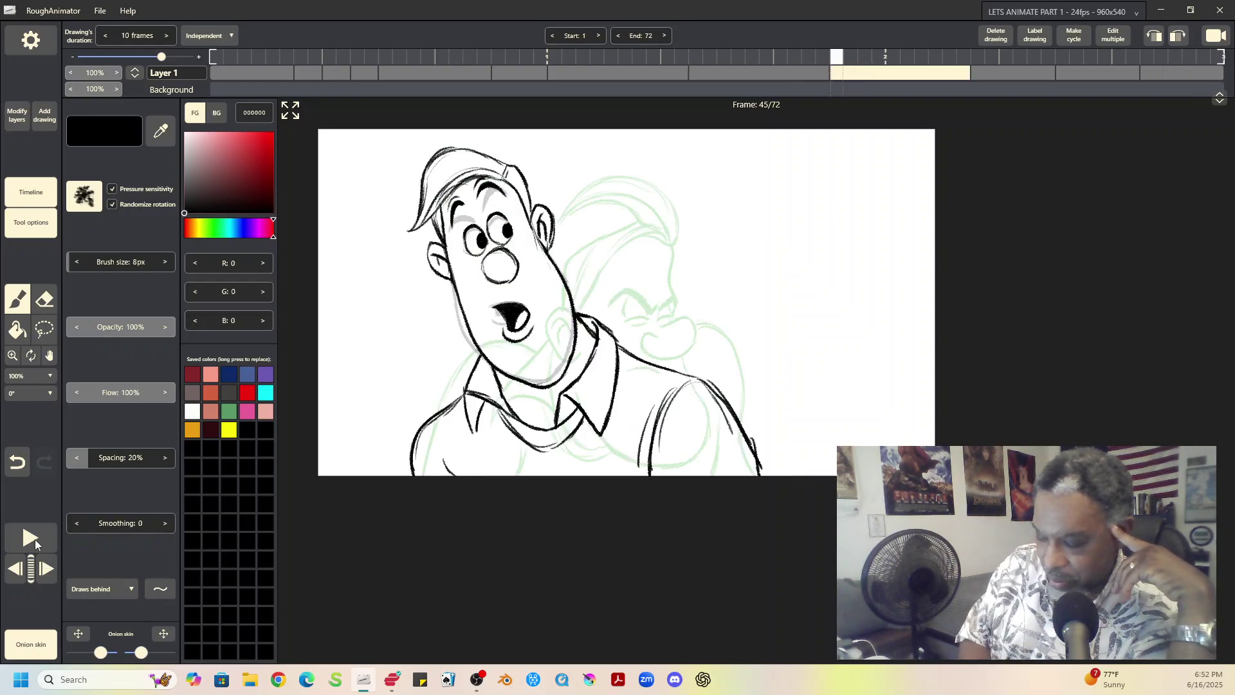
Replay the animation and review the drawings at frames 25, 35, 45 and 55
{"action": "left_click", "coordinate": [35, 544]}
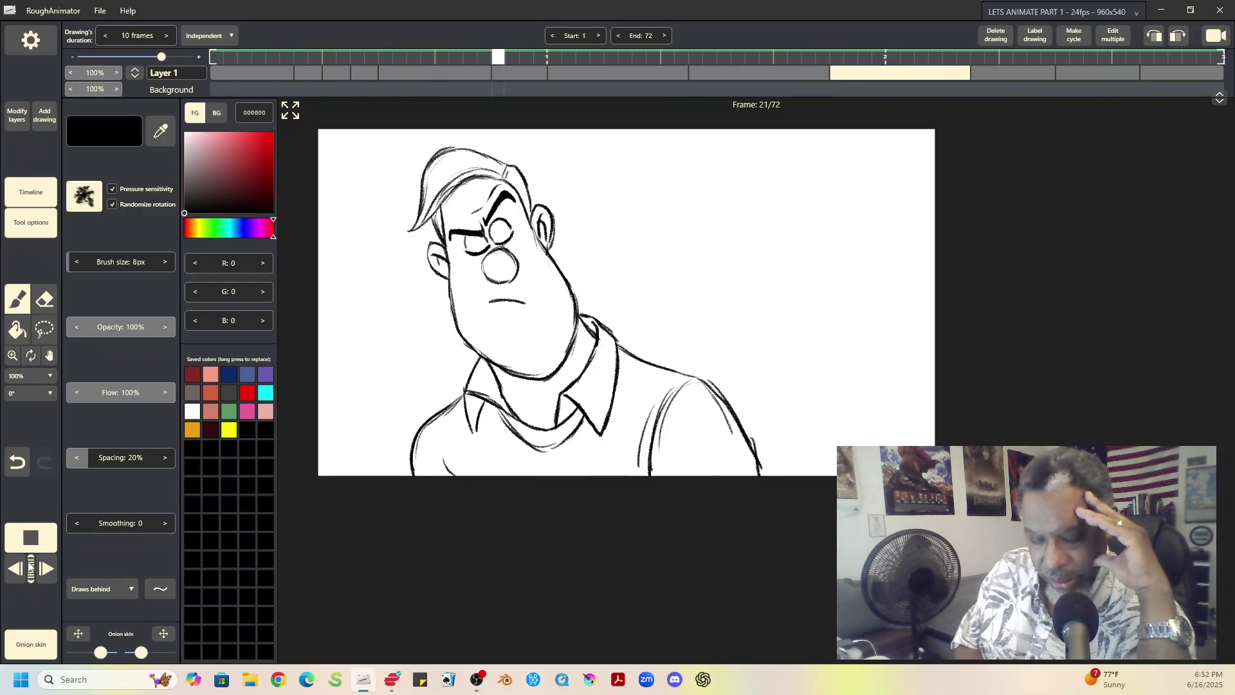
{"action": "left_click", "coordinate": [735, 73]}
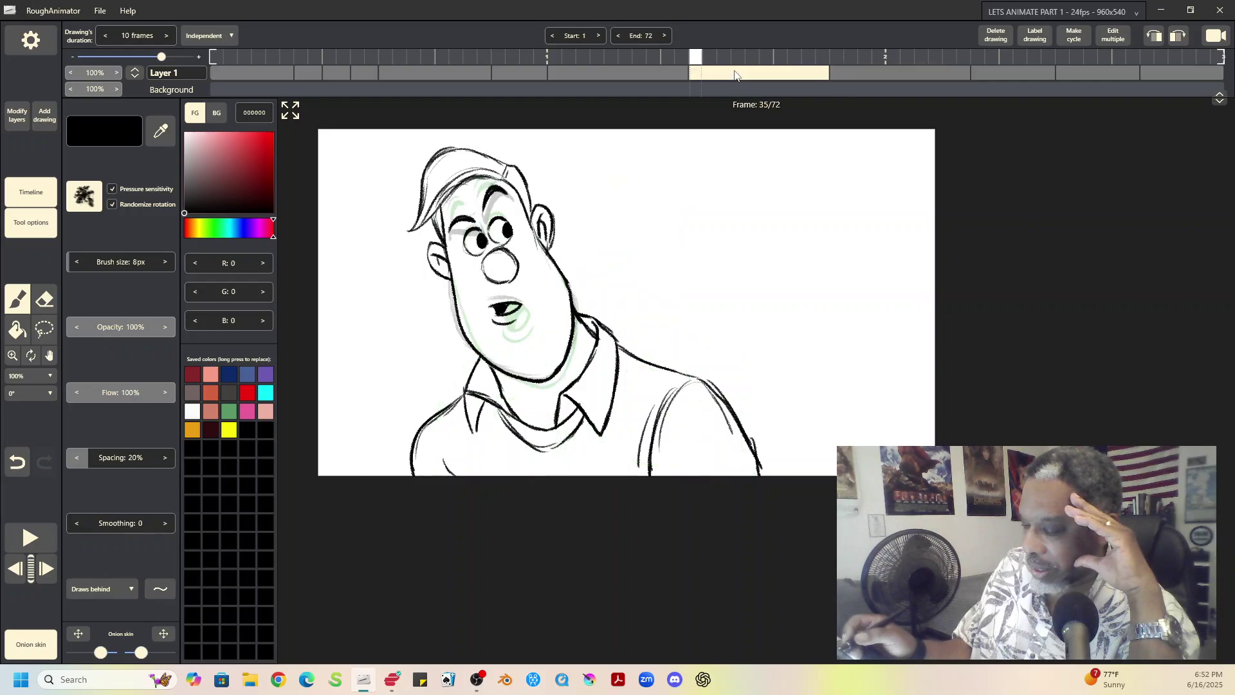
{"action": "left_click", "coordinate": [666, 72]}
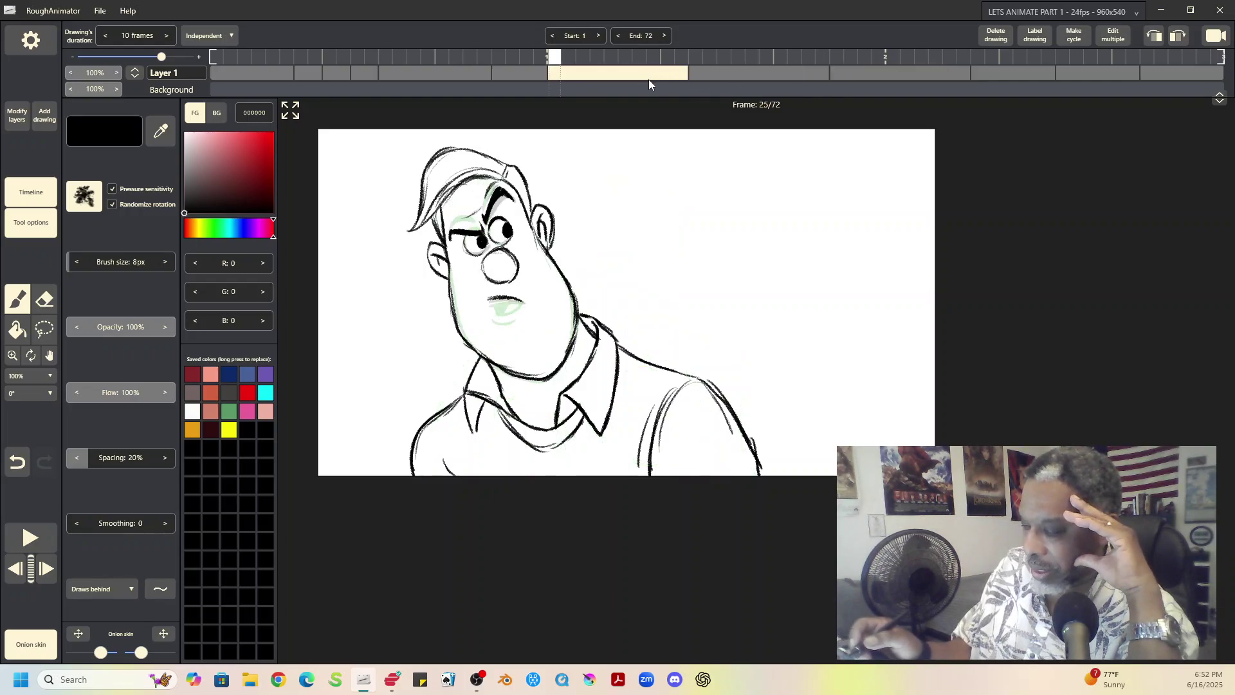
{"action": "left_click", "coordinate": [751, 75]}
{"action": "left_click", "coordinate": [898, 74]}
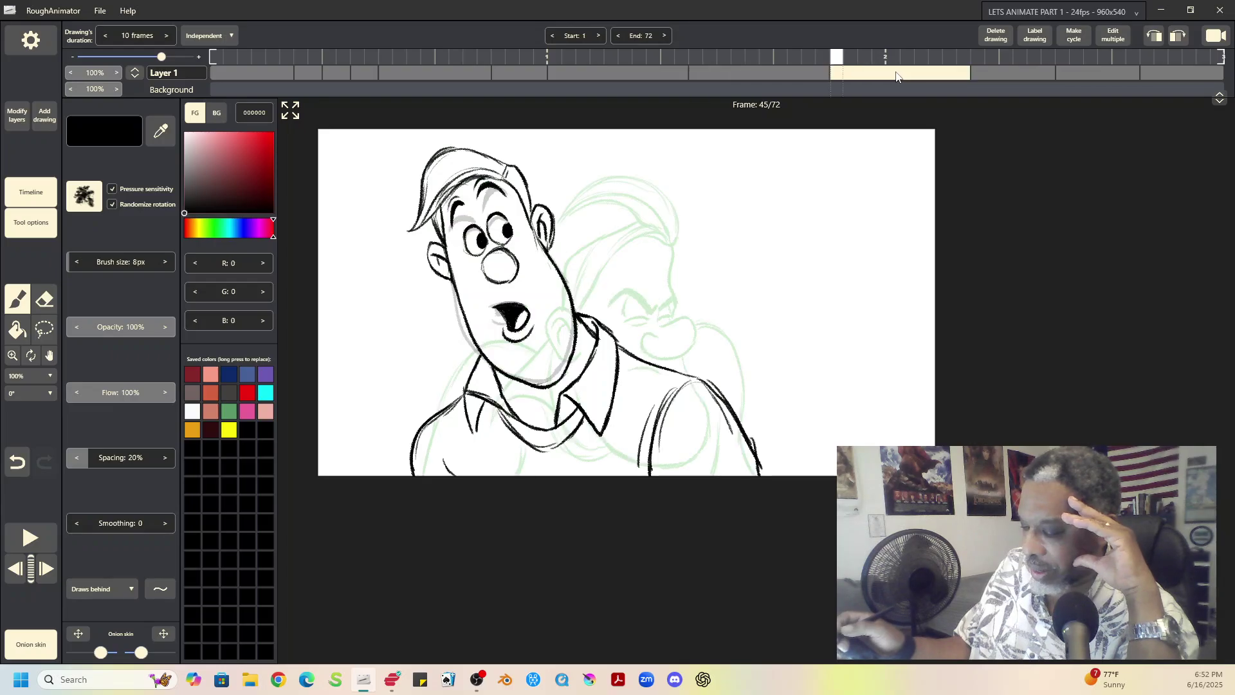
{"action": "left_click", "coordinate": [1013, 75]}
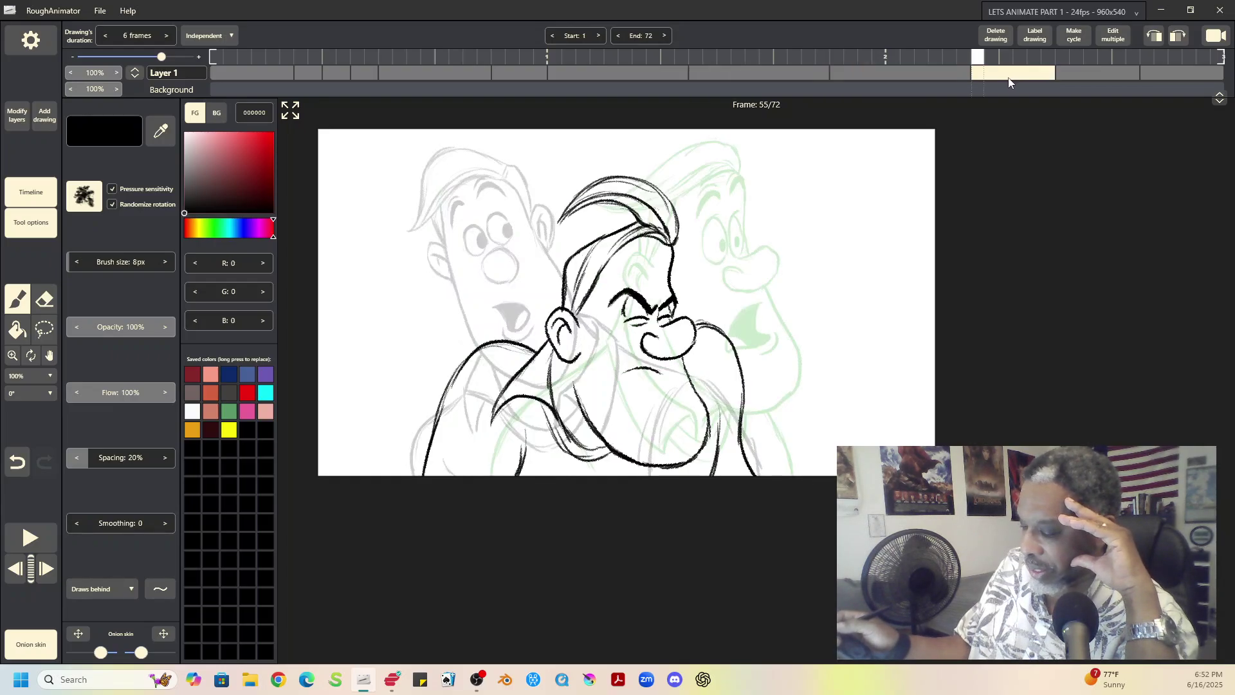
Duplicate the open-mouthed drawing at frame 45, splitting its duration halfway
{"action": "left_click", "coordinate": [891, 74]}
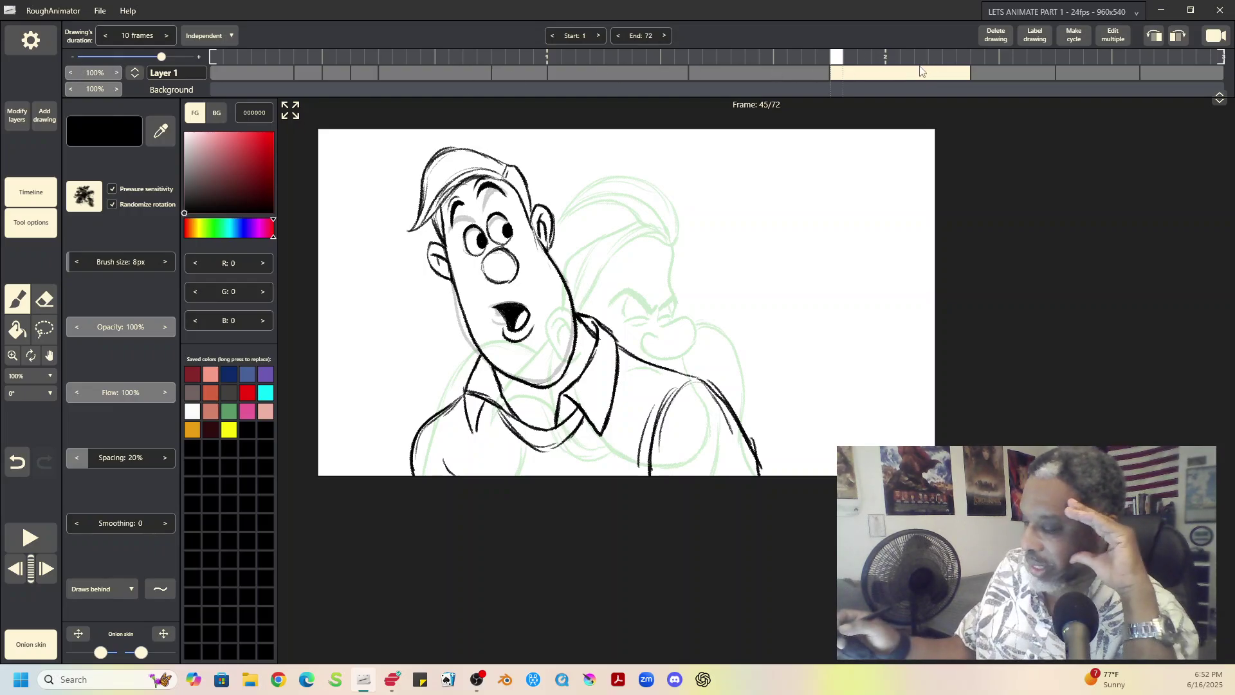
{"action": "left_click", "coordinate": [46, 114]}
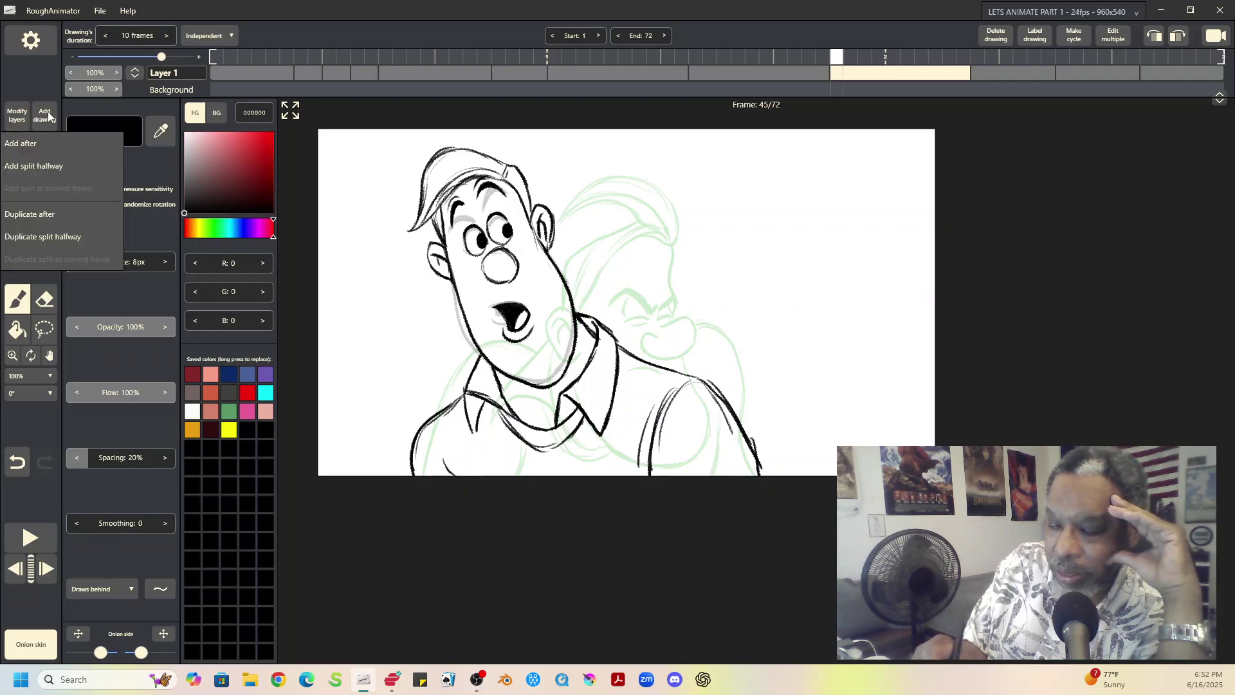
{"action": "left_click", "coordinate": [53, 237]}
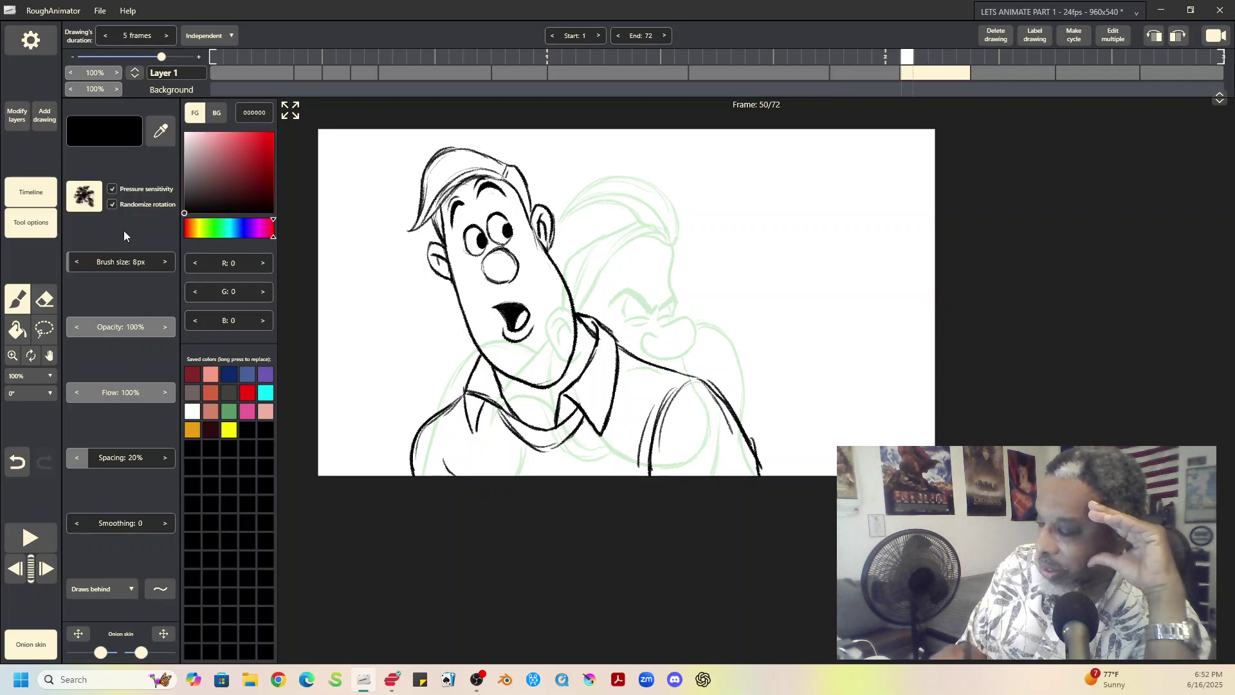
Add another duplicate directly after the 5-frame drawing at frame 45
{"action": "mouse_move", "coordinate": [877, 72]}
{"action": "left_mouse_down"}
{"action": "mouse_move", "coordinate": [932, 67]}
{"action": "mouse_move", "coordinate": [892, 72]}
{"action": "left_mouse_up"}
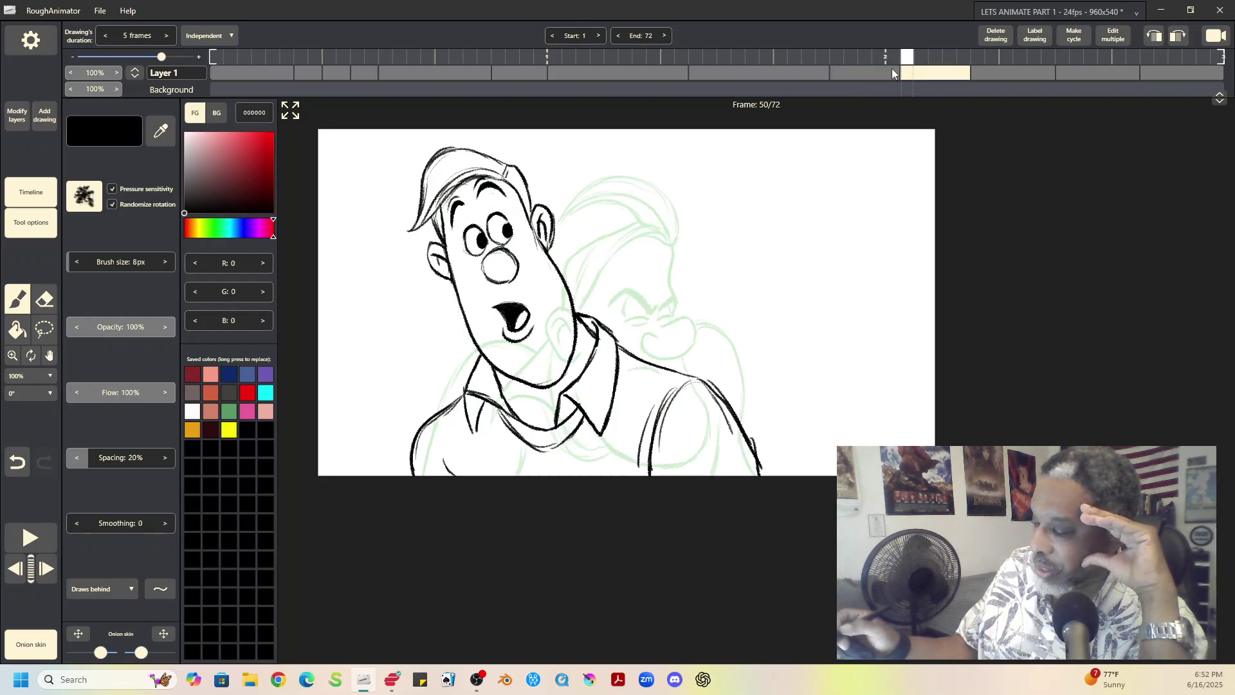
{"action": "left_click", "coordinate": [891, 72]}
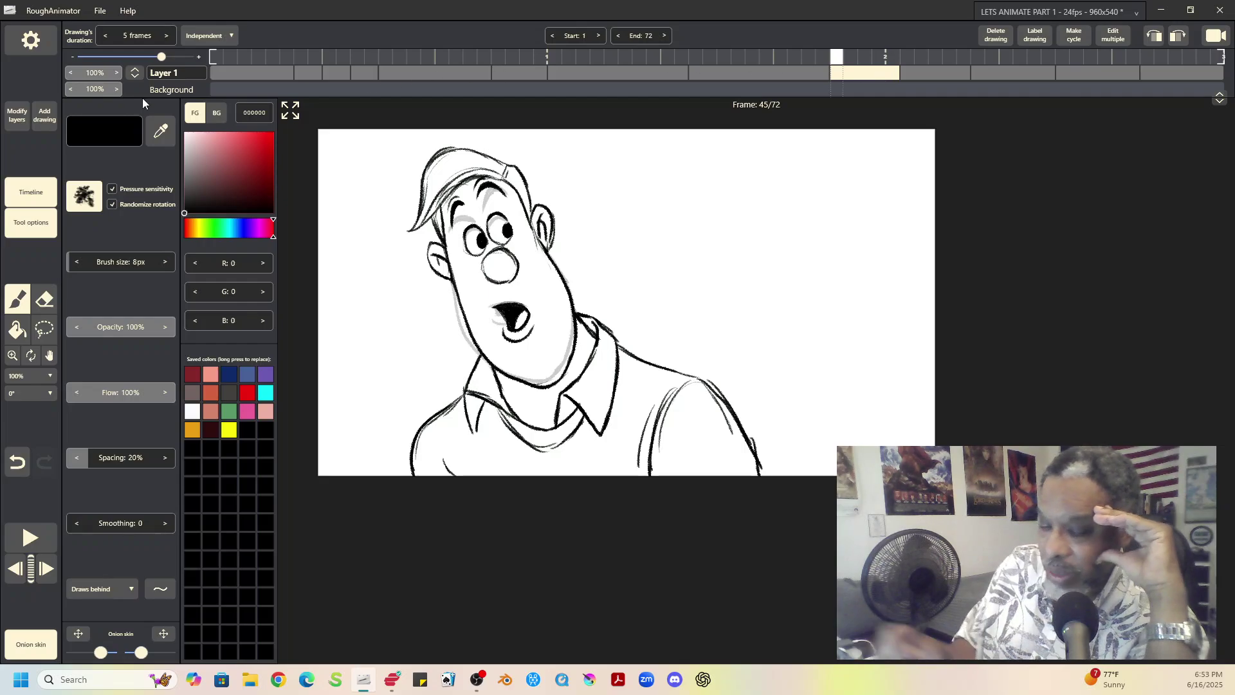
{"action": "left_click", "coordinate": [47, 114]}
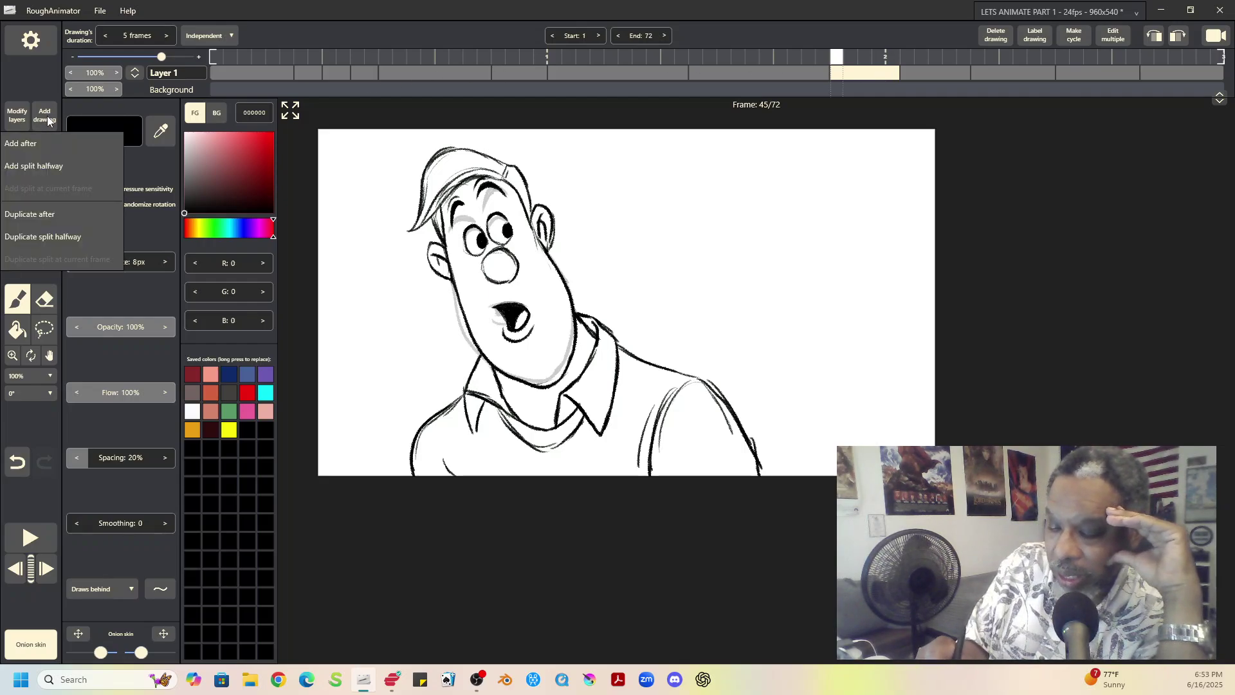
{"action": "left_click", "coordinate": [54, 215]}
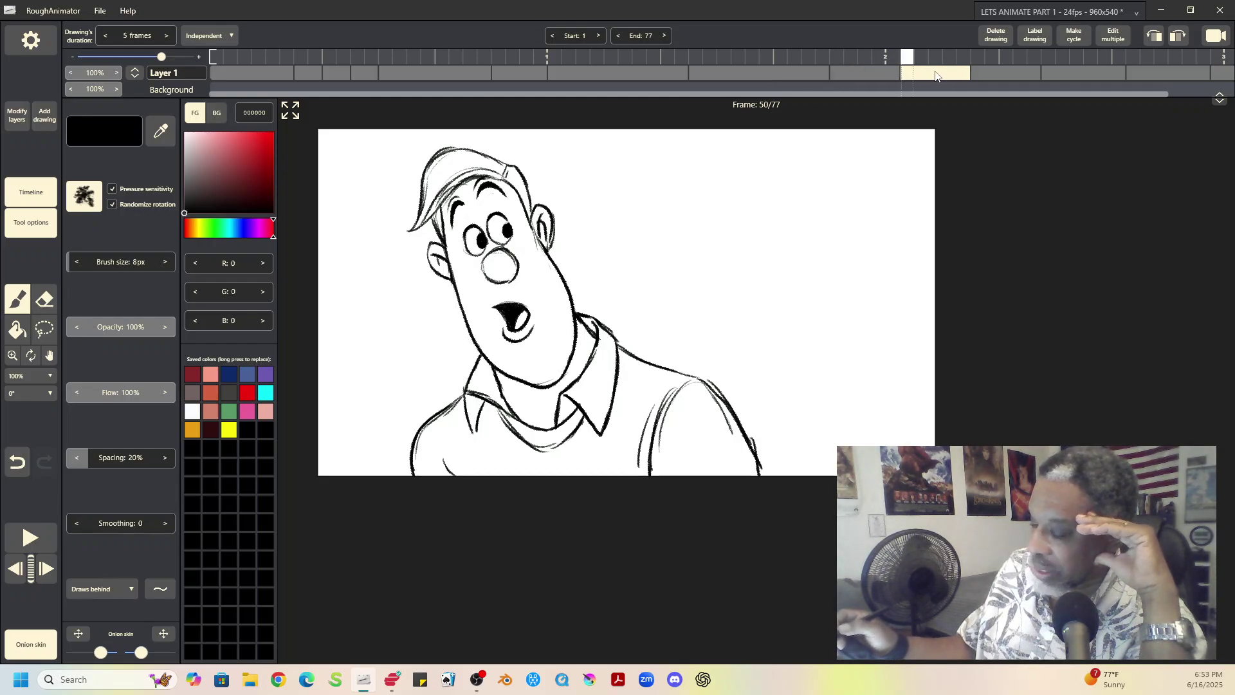
Erase the open eyes in the frame 50 drawing and redraw them as closed eyes with lowered lids
{"action": "left_click", "coordinate": [1006, 72]}
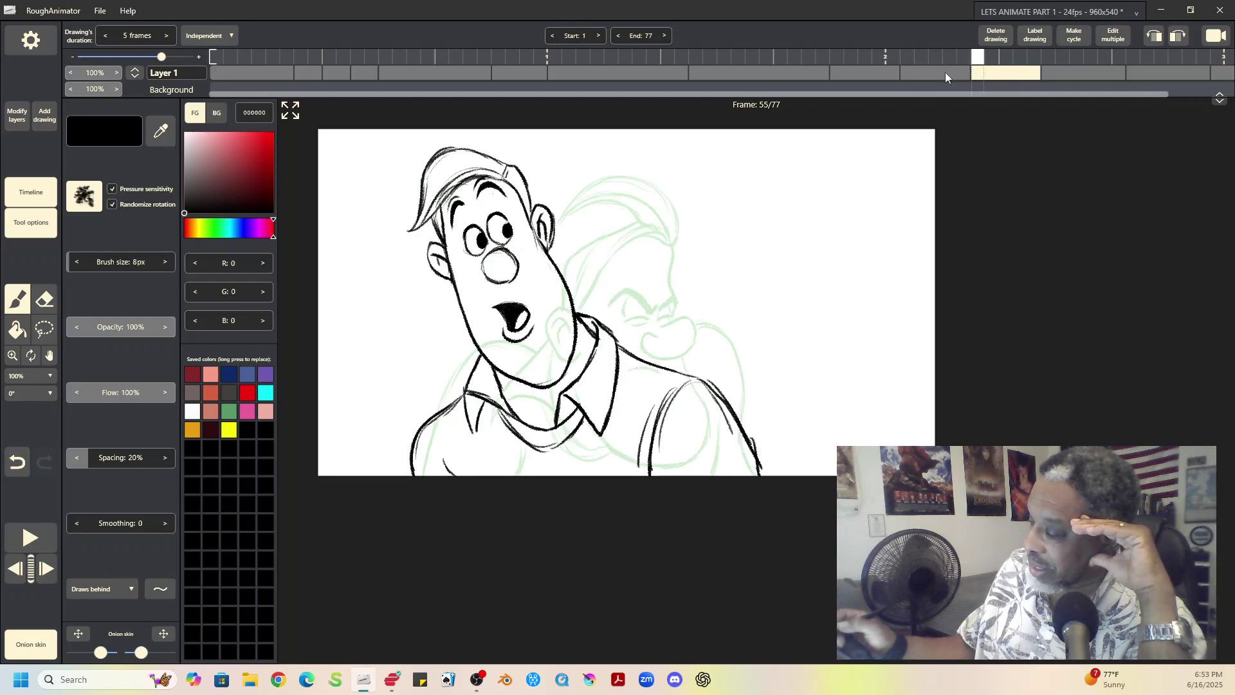
{"action": "left_click", "coordinate": [945, 76]}
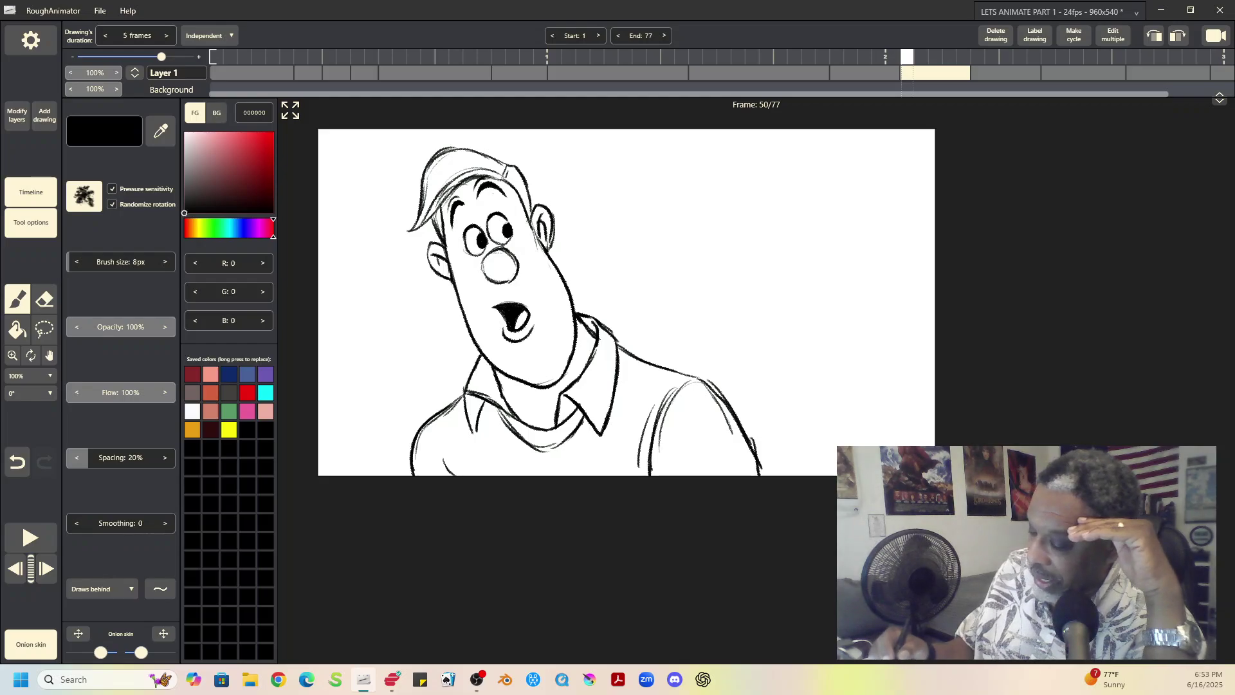
{"action": "left_click", "coordinate": [44, 299]}
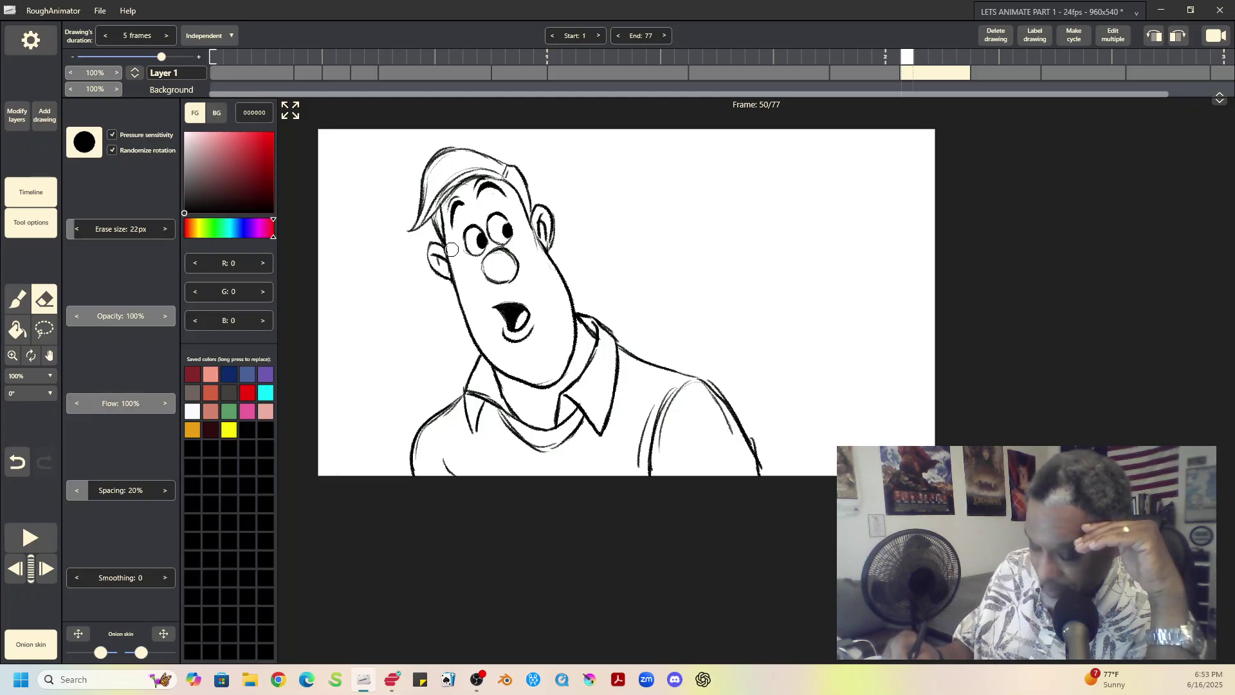
{"action": "mouse_move", "coordinate": [469, 230]}
{"action": "left_mouse_down"}
{"action": "mouse_move", "coordinate": [484, 246]}
{"action": "mouse_move", "coordinate": [465, 251]}
{"action": "mouse_move", "coordinate": [499, 215]}
{"action": "mouse_move", "coordinate": [509, 242]}
{"action": "left_mouse_up"}
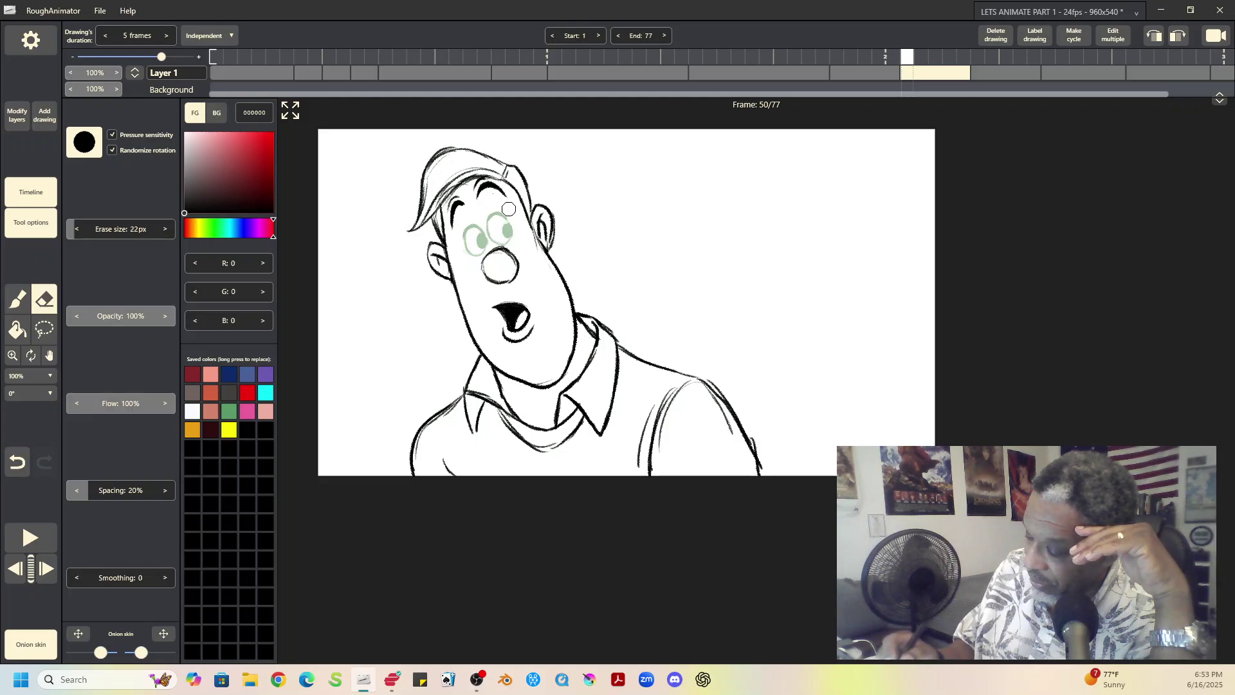
{"action": "left_click", "coordinate": [19, 304]}
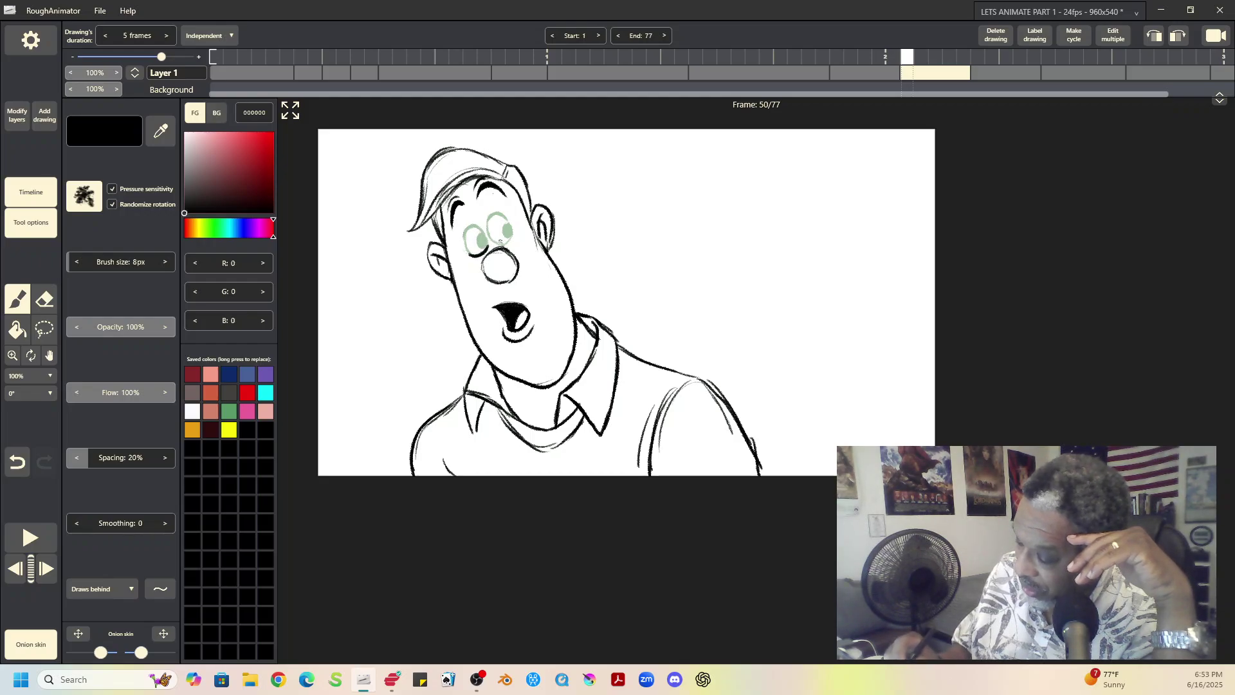
{"action": "left_click_drag", "start_coordinate": [496, 244], "coordinate": [510, 230]}
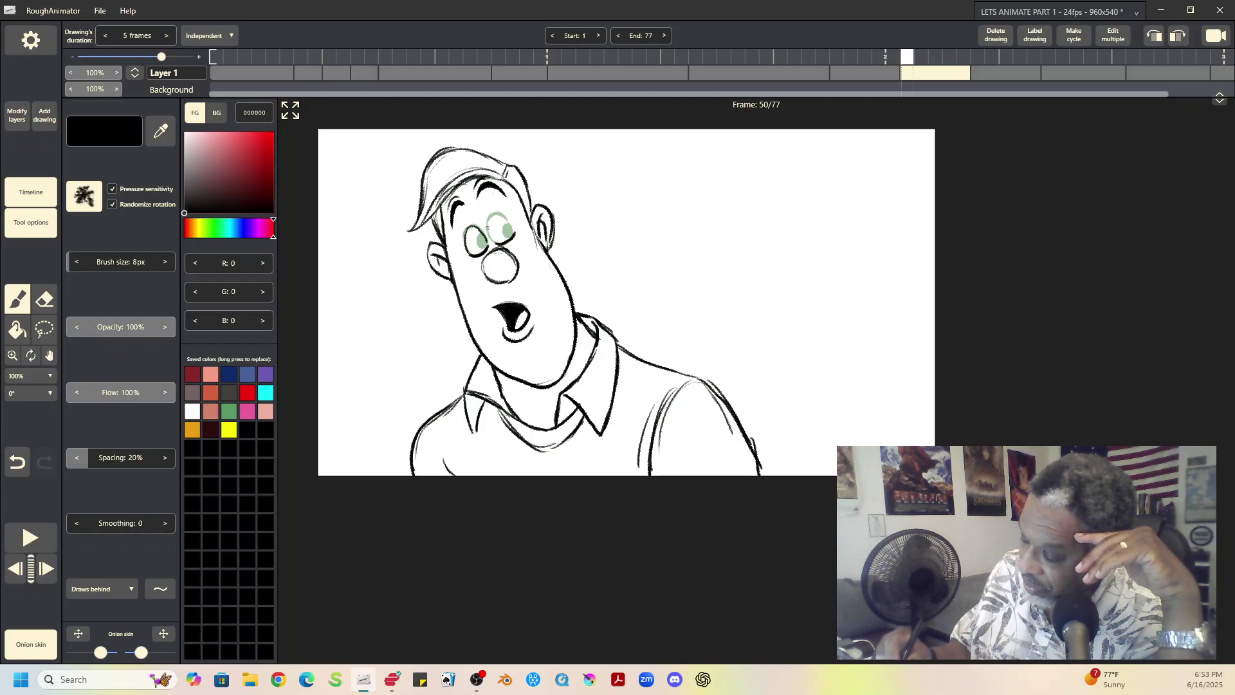
{"action": "left_click_drag", "start_coordinate": [495, 213], "coordinate": [487, 226]}
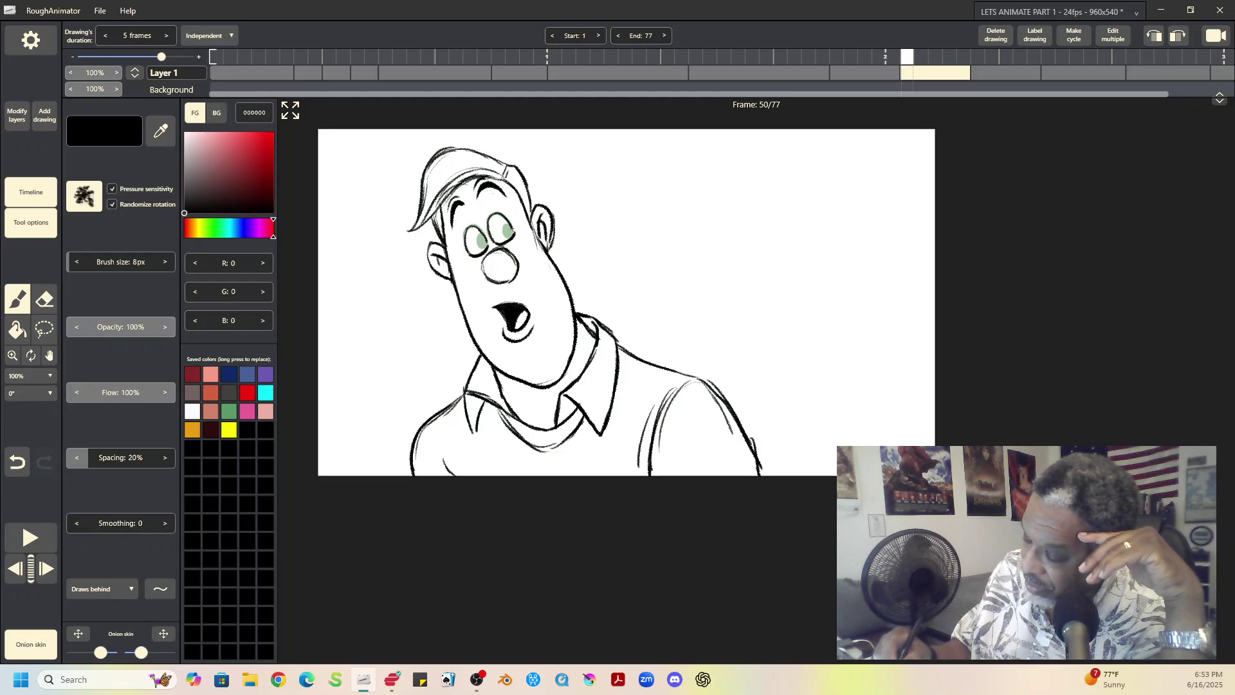
Turn off onion skin and play the animation to review the blink
{"action": "left_click", "coordinate": [36, 646]}
{"action": "left_click", "coordinate": [28, 539]}
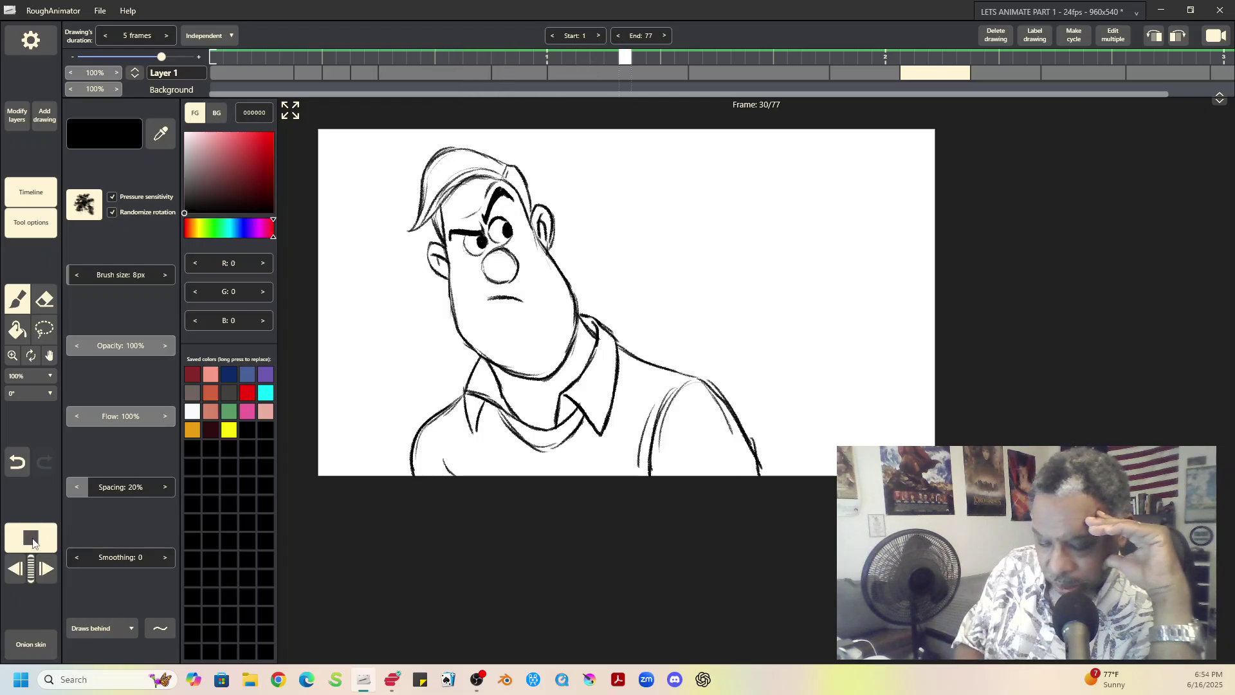
{"action": "key", "text": "space"}
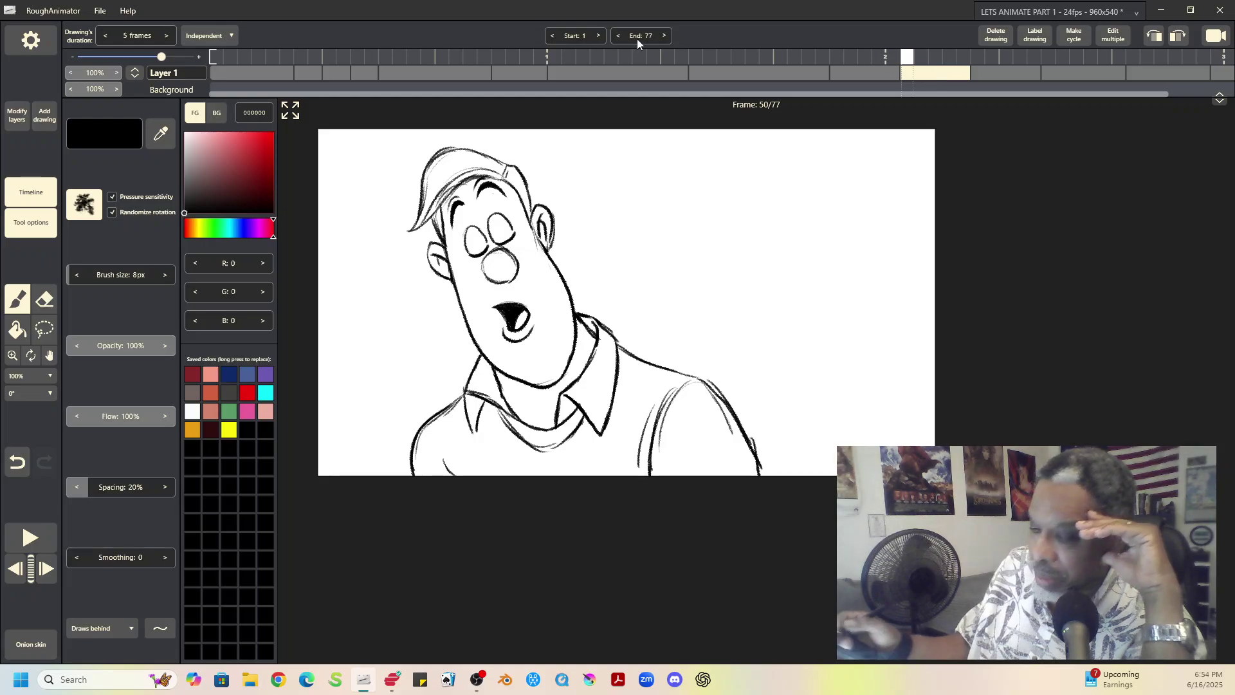
Shorten the closed-eye drawing at frame 50 to 3 frames and replay the animation to check the timing
{"action": "left_click", "coordinate": [107, 36]}
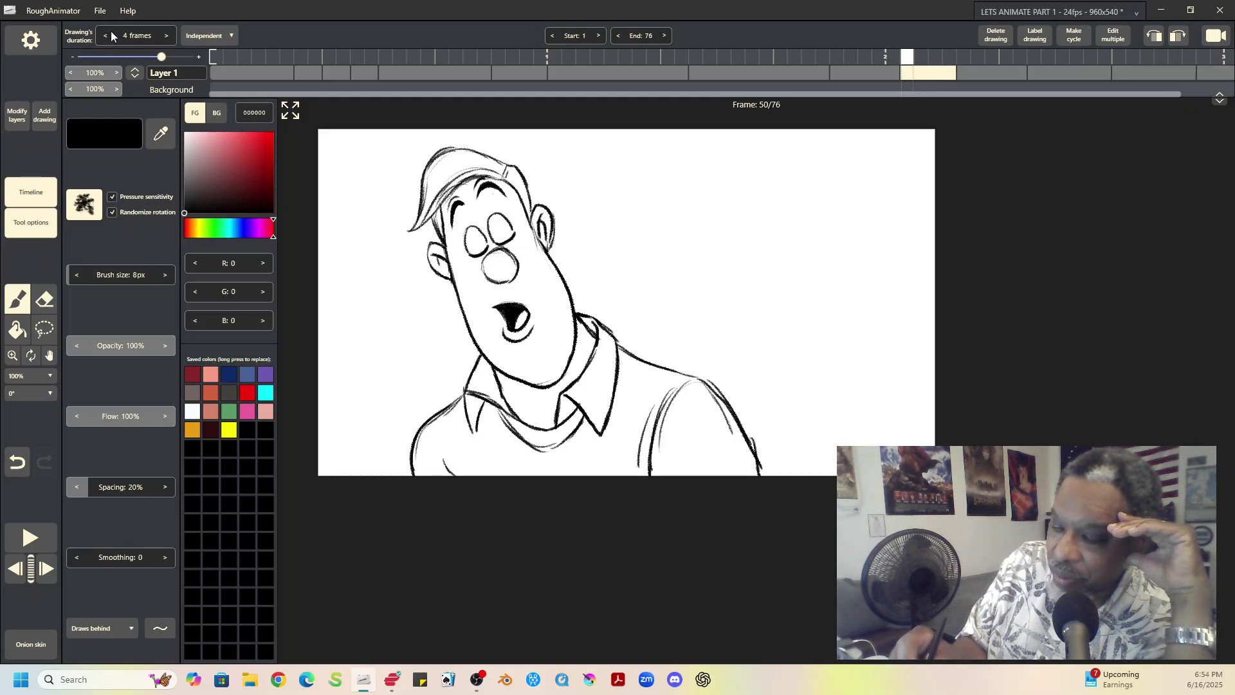
{"action": "left_click", "coordinate": [105, 36]}
{"action": "left_click", "coordinate": [24, 541]}
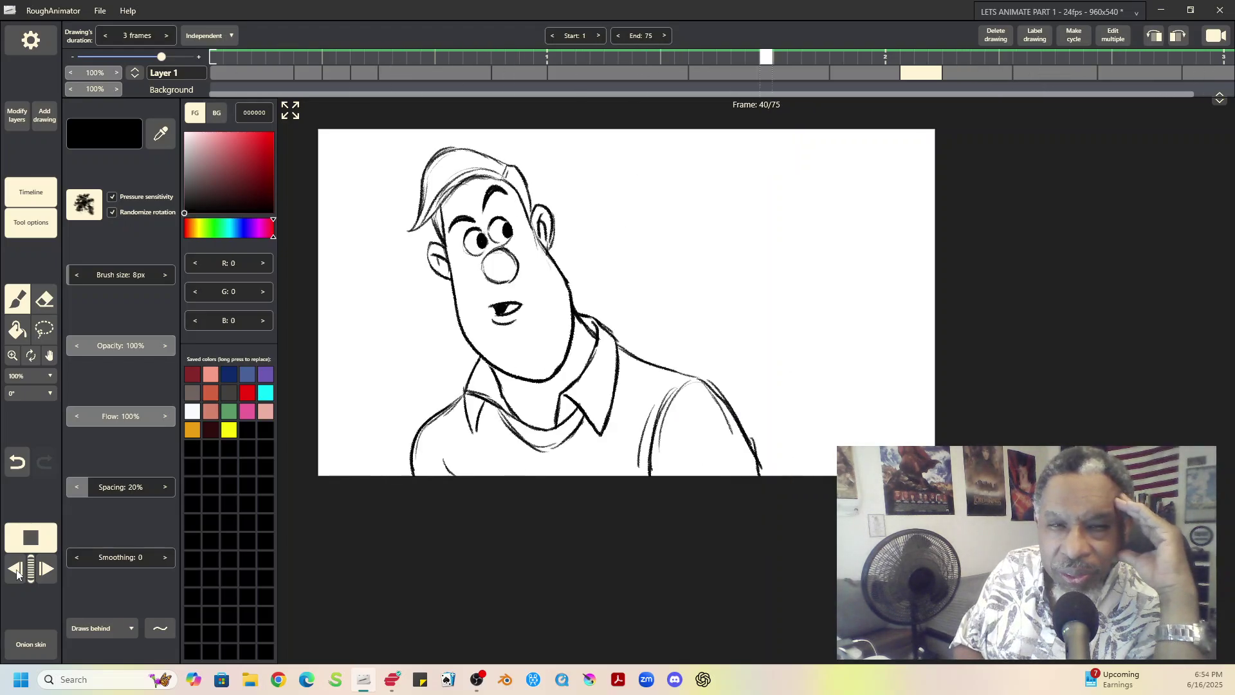
{"action": "left_click", "coordinate": [38, 539]}
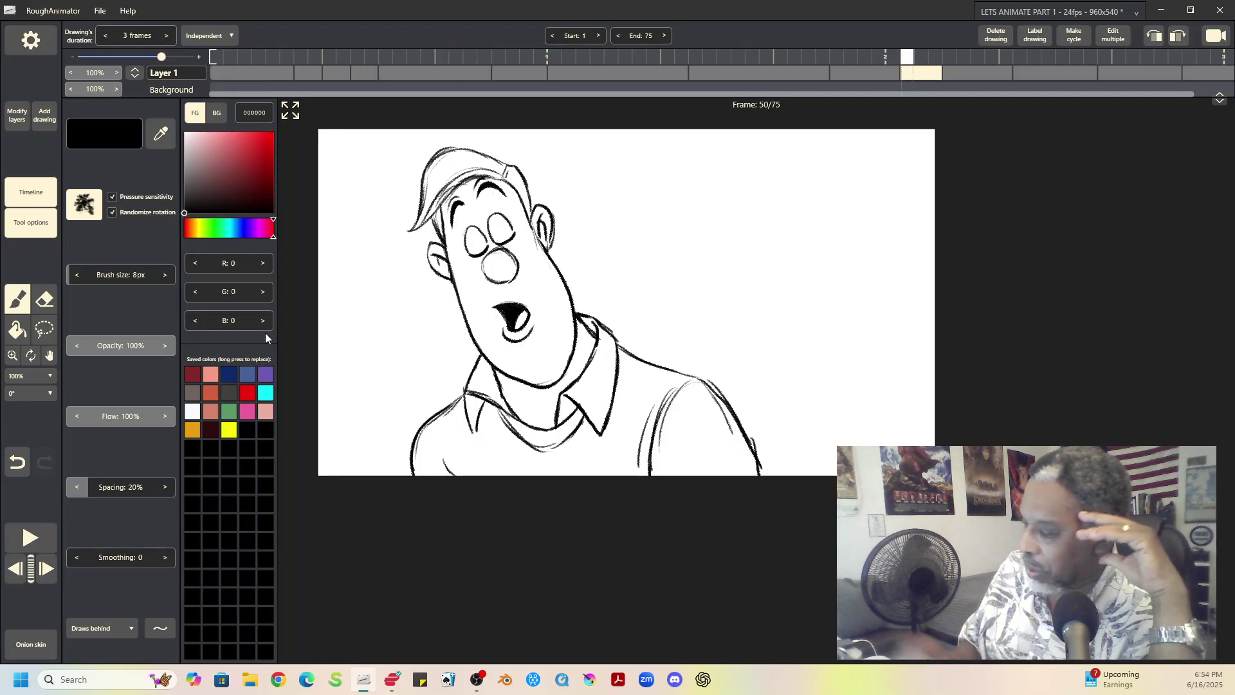
Flip between the drawings at frames 53 and 58 to compare the two poses
{"action": "left_click", "coordinate": [1030, 74]}
{"action": "left_click", "coordinate": [1002, 72]}
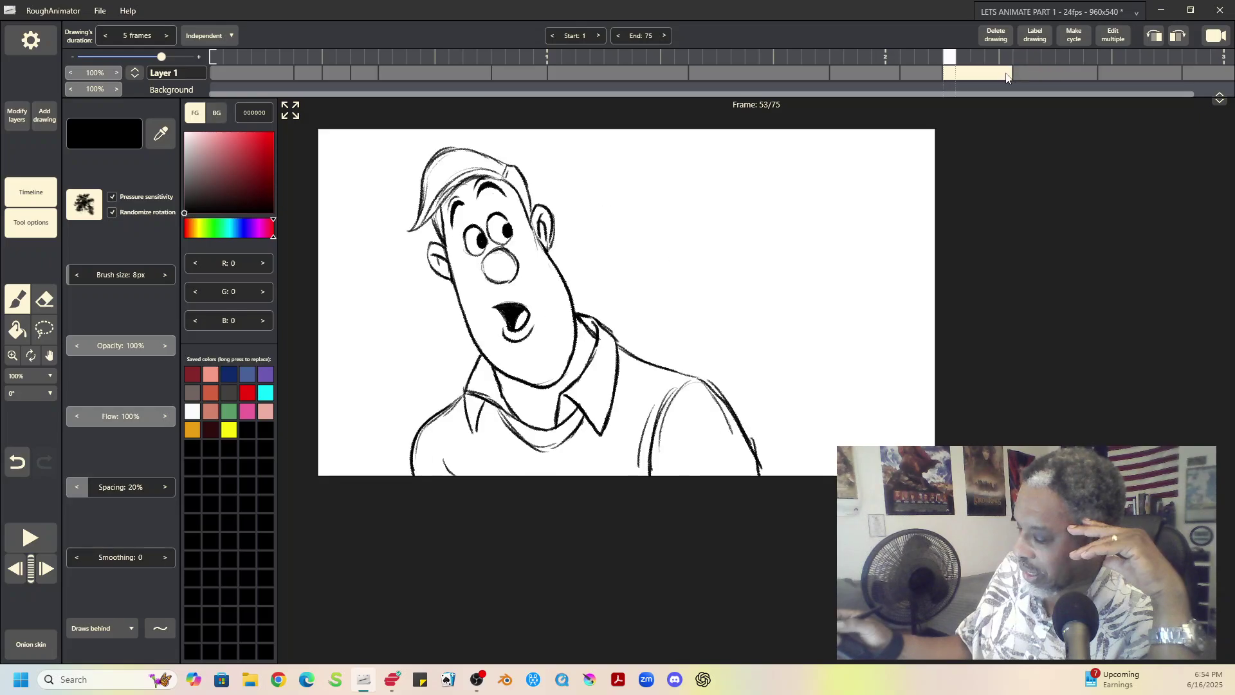
{"action": "left_click", "coordinate": [1036, 75]}
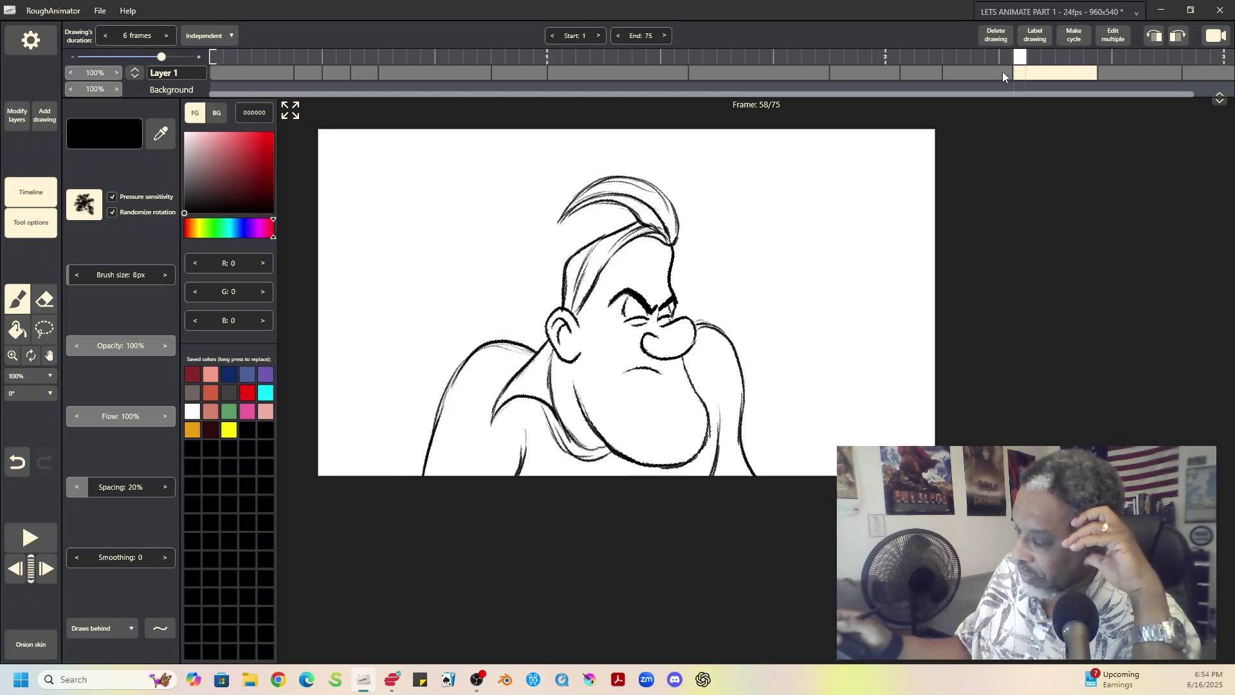
{"action": "left_click", "coordinate": [1001, 69]}
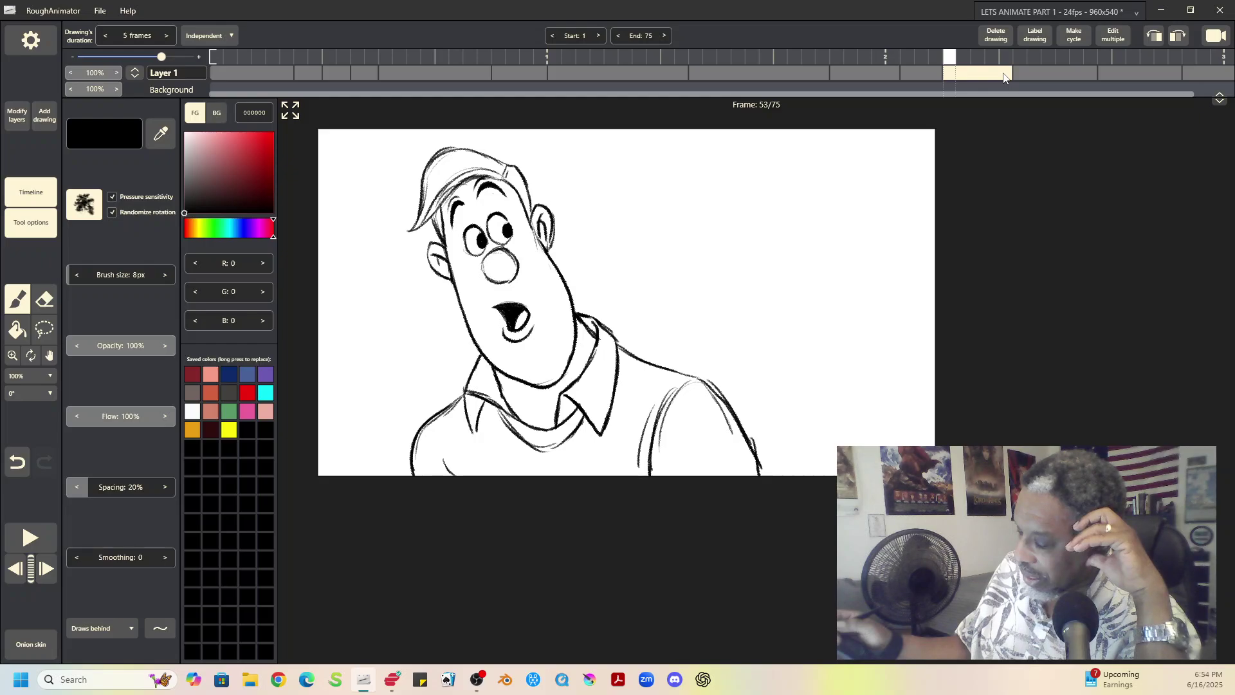
{"action": "left_click", "coordinate": [1042, 73]}
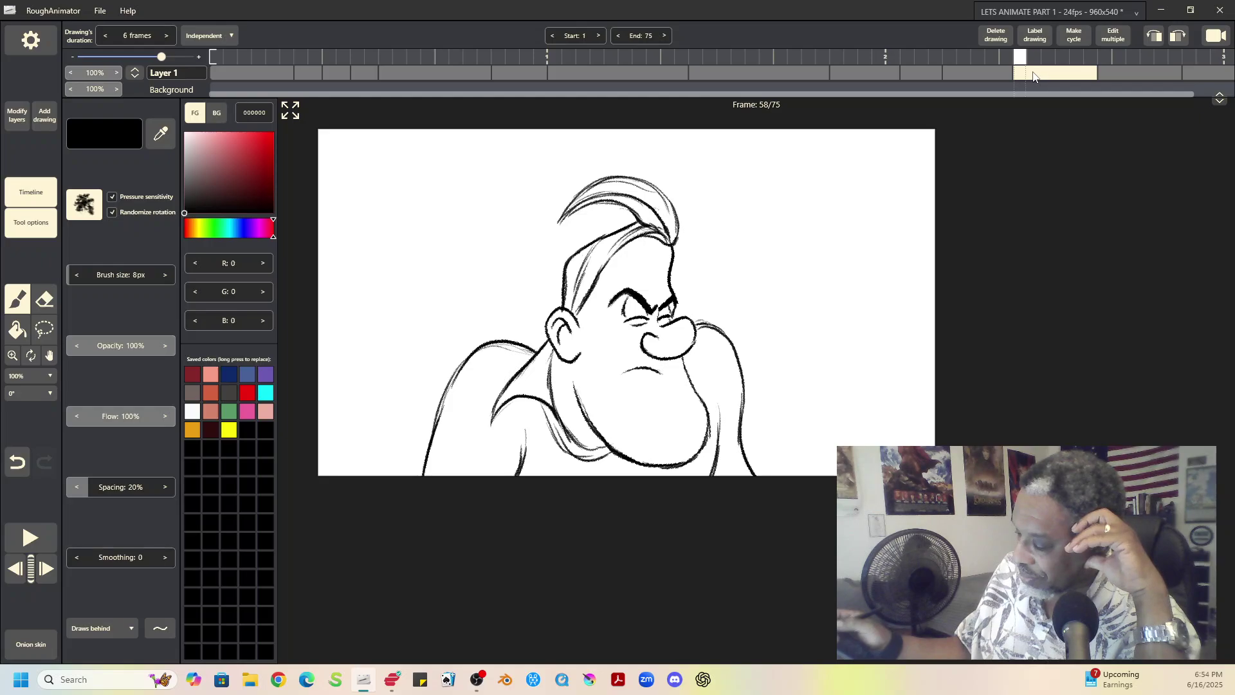
Turn on onion skin and compare how the frame 53 and frame 58 poses overlap
{"action": "left_click", "coordinate": [44, 643]}
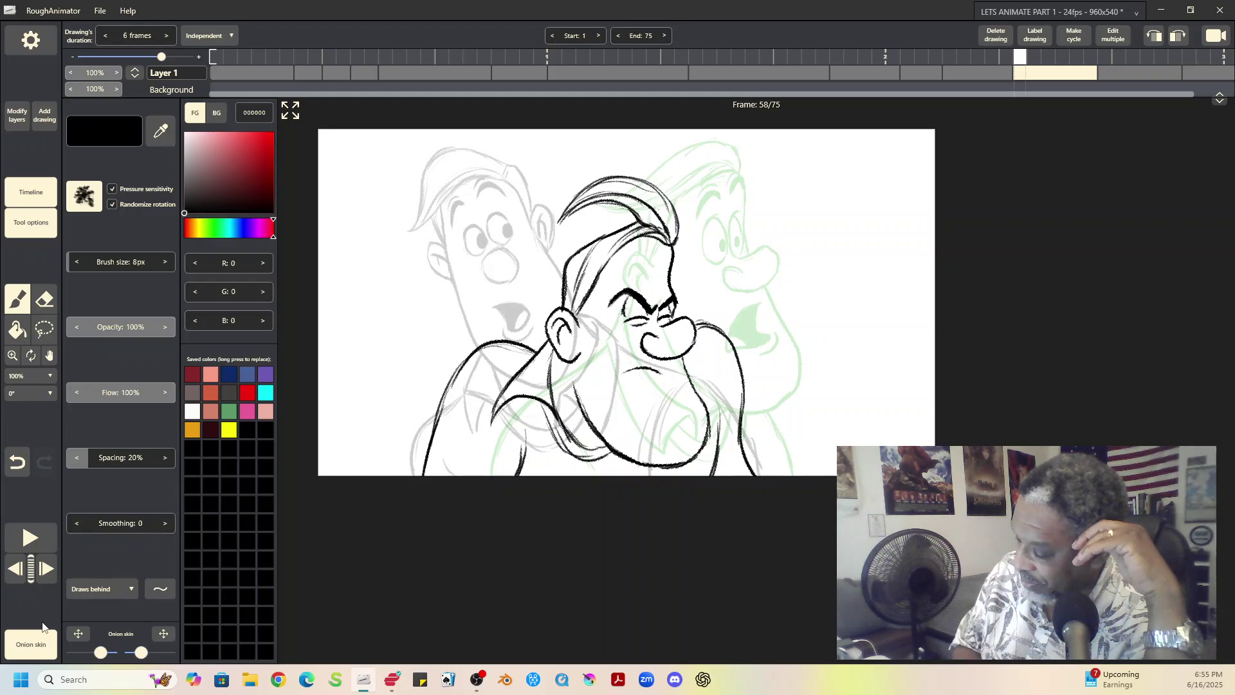
{"action": "left_click", "coordinate": [986, 72]}
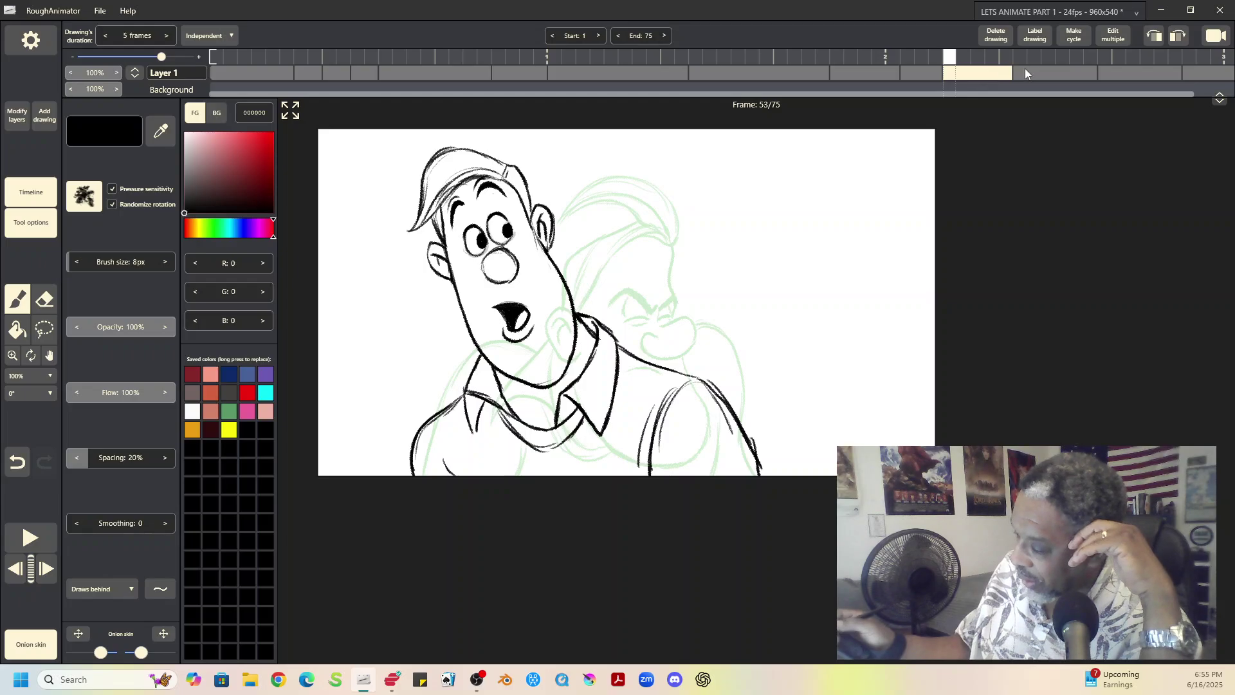
{"action": "left_click", "coordinate": [1029, 70]}
{"action": "left_click", "coordinate": [995, 73]}
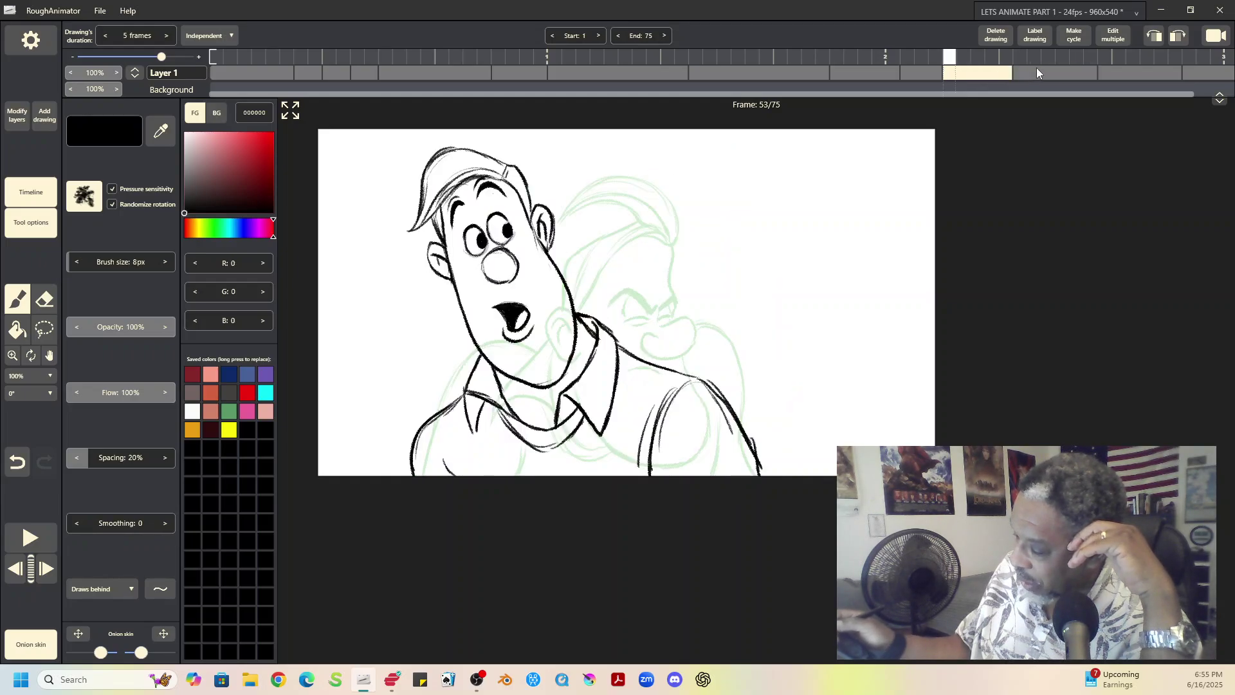
{"action": "left_click", "coordinate": [1033, 72]}
{"action": "left_click", "coordinate": [999, 72]}
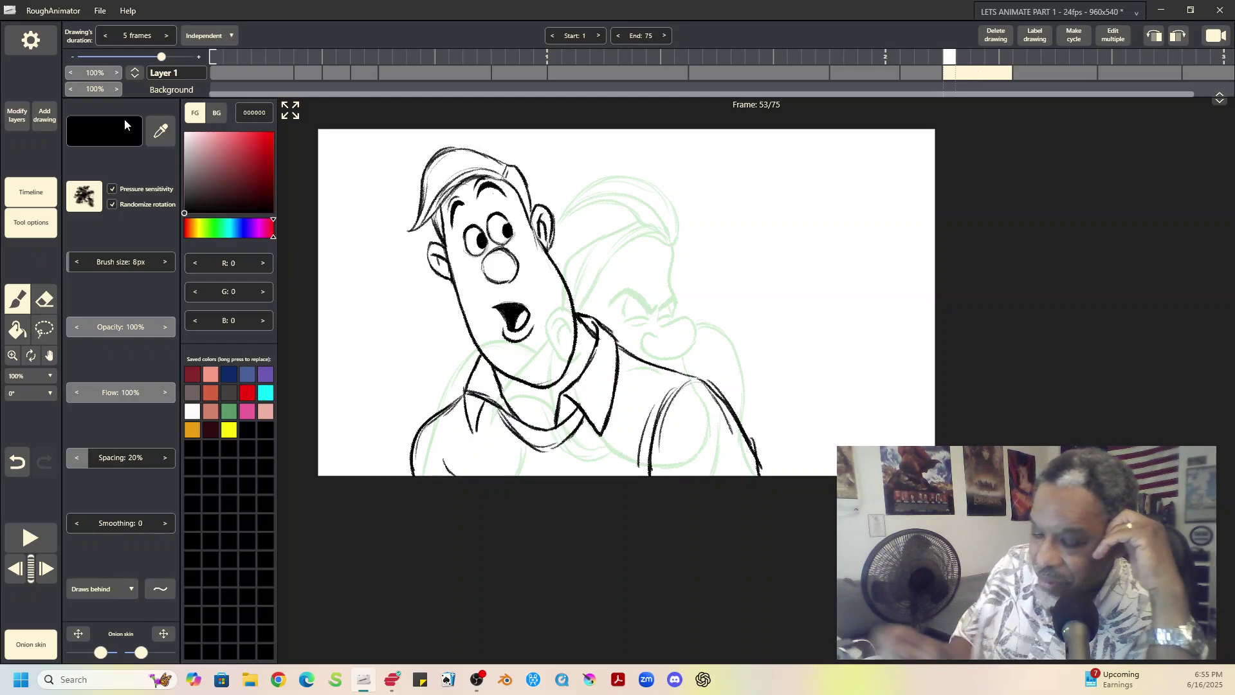
Add a blank drawing after the frame 53 drawing and sketch an elongated head outline between the two onion-skinned poses
{"action": "left_click", "coordinate": [44, 116]}
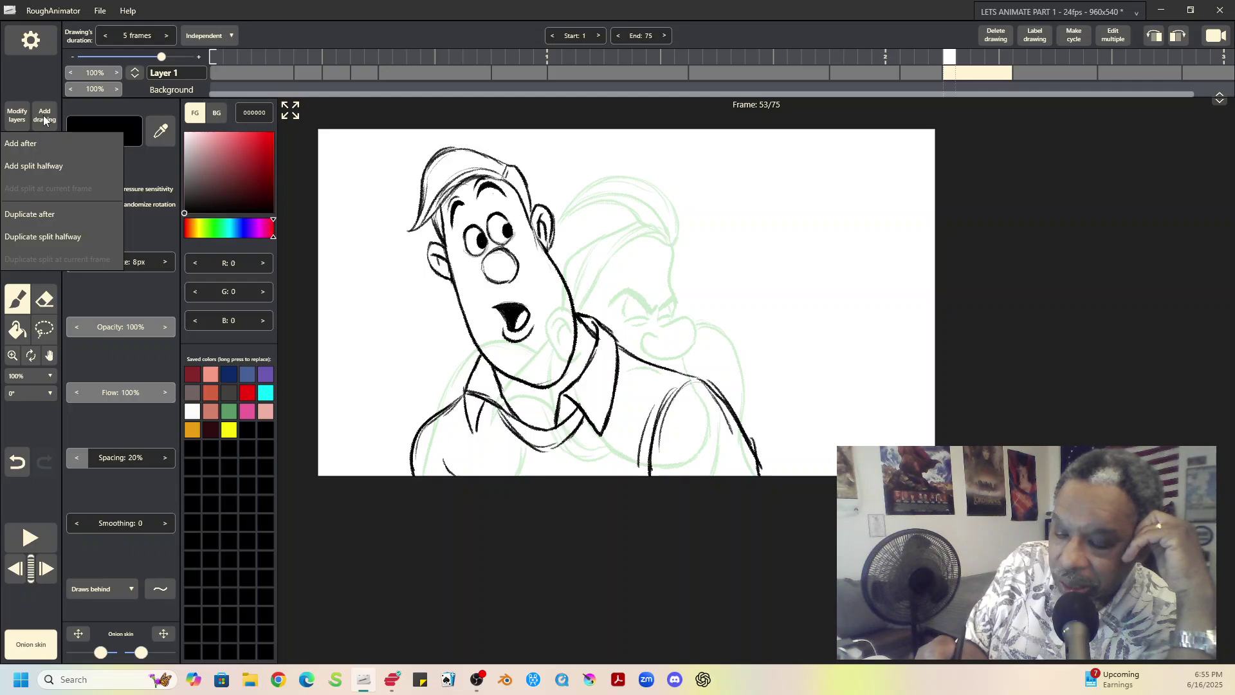
{"action": "left_click", "coordinate": [42, 145]}
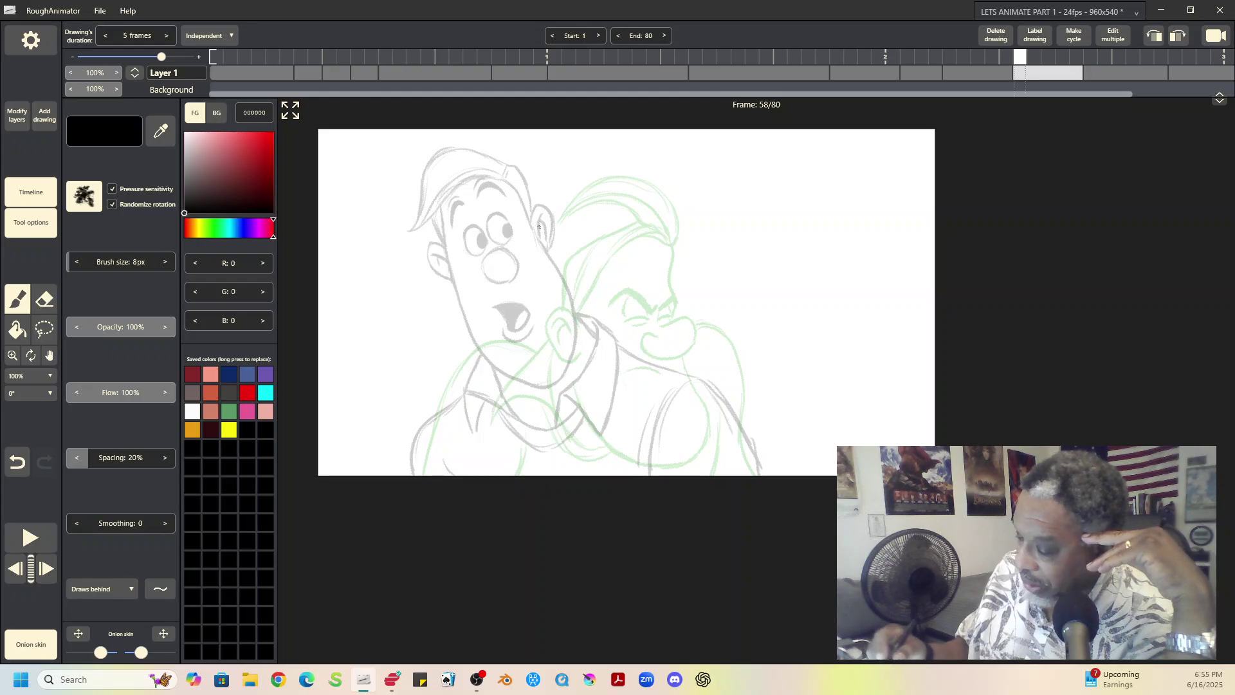
{"action": "mouse_move", "coordinate": [535, 206]}
{"action": "left_mouse_down"}
{"action": "mouse_move", "coordinate": [583, 183]}
{"action": "mouse_move", "coordinate": [611, 201]}
{"action": "mouse_move", "coordinate": [586, 181]}
{"action": "mouse_move", "coordinate": [541, 218]}
{"action": "mouse_move", "coordinate": [593, 182]}
{"action": "mouse_move", "coordinate": [611, 206]}
{"action": "mouse_move", "coordinate": [610, 376]}
{"action": "mouse_move", "coordinate": [489, 351]}
{"action": "mouse_move", "coordinate": [537, 206]}
{"action": "left_mouse_up"}
{"action": "mouse_move", "coordinate": [504, 270]}
{"action": "left_mouse_down"}
{"action": "mouse_move", "coordinate": [480, 341]}
{"action": "mouse_move", "coordinate": [515, 412]}
{"action": "left_mouse_up"}
{"action": "left_click_drag", "start_coordinate": [481, 329], "coordinate": [537, 204]}
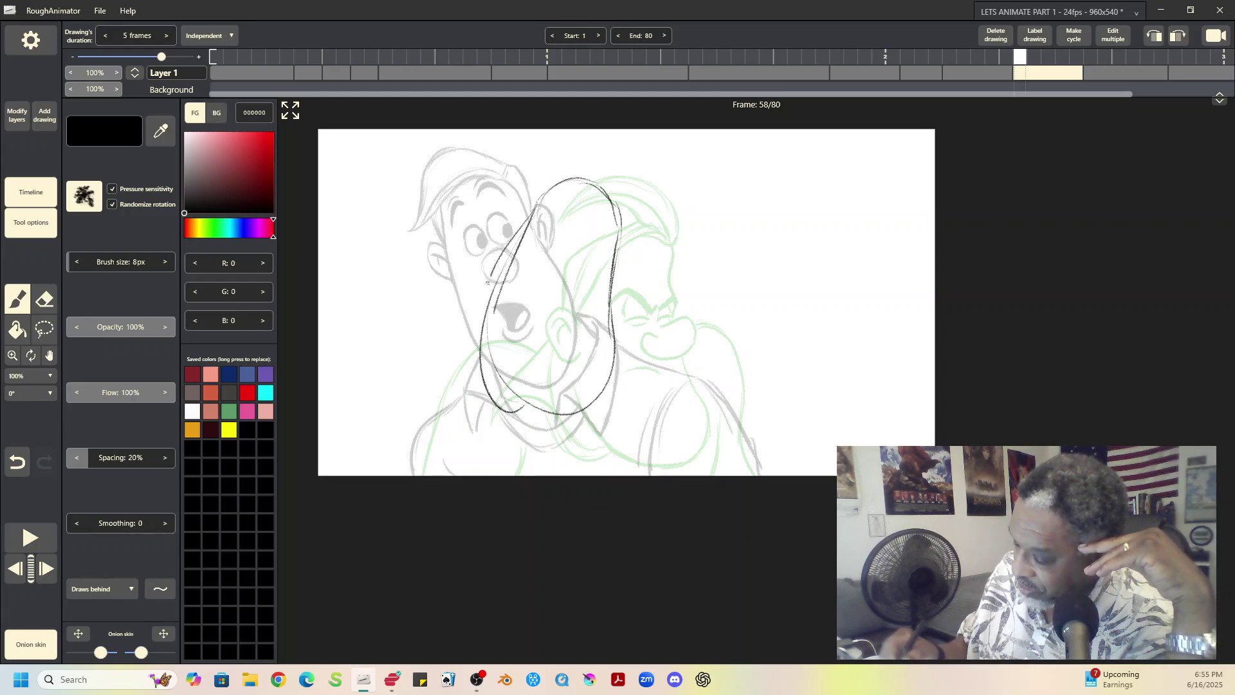
{"action": "mouse_move", "coordinate": [508, 276]}
{"action": "left_mouse_down"}
{"action": "mouse_move", "coordinate": [521, 397]}
{"action": "mouse_move", "coordinate": [617, 347]}
{"action": "left_mouse_up"}
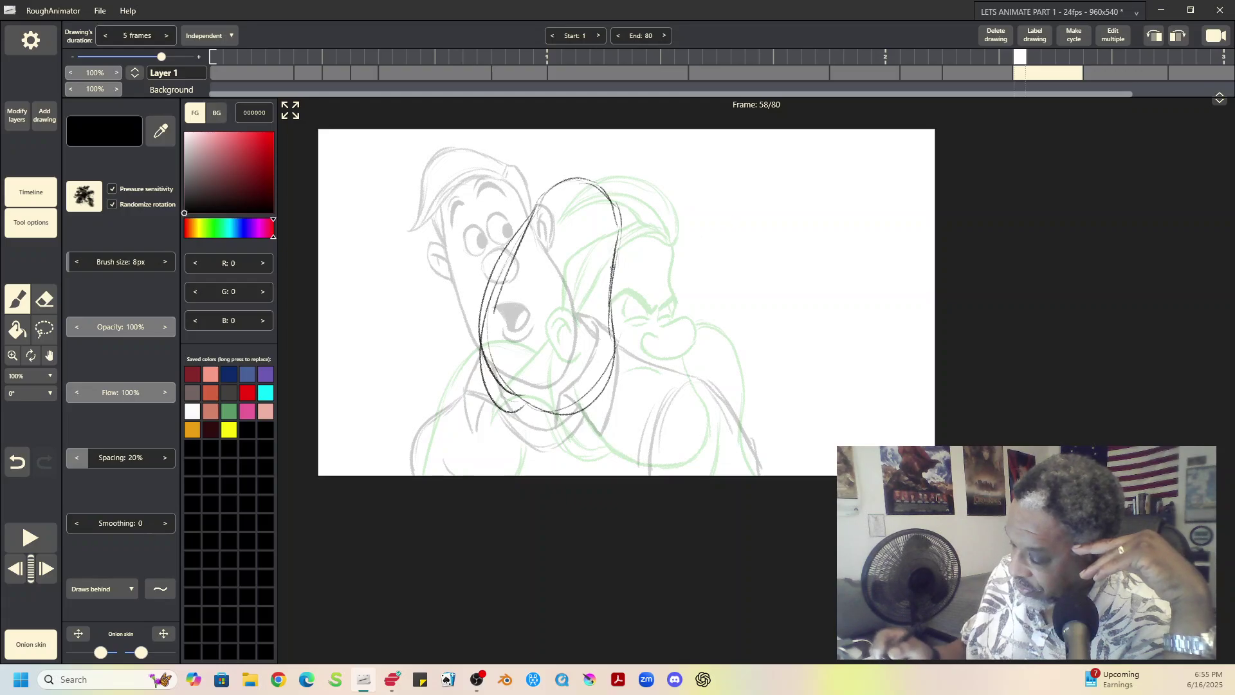
Draw the rounded nose, closed eyes and raised eyebrows on the frame 58 in-between head
{"action": "mouse_move", "coordinate": [582, 262]}
{"action": "left_mouse_down"}
{"action": "mouse_move", "coordinate": [580, 301]}
{"action": "mouse_move", "coordinate": [553, 279]}
{"action": "mouse_move", "coordinate": [588, 301]}
{"action": "mouse_move", "coordinate": [597, 287]}
{"action": "mouse_move", "coordinate": [555, 279]}
{"action": "left_mouse_up"}
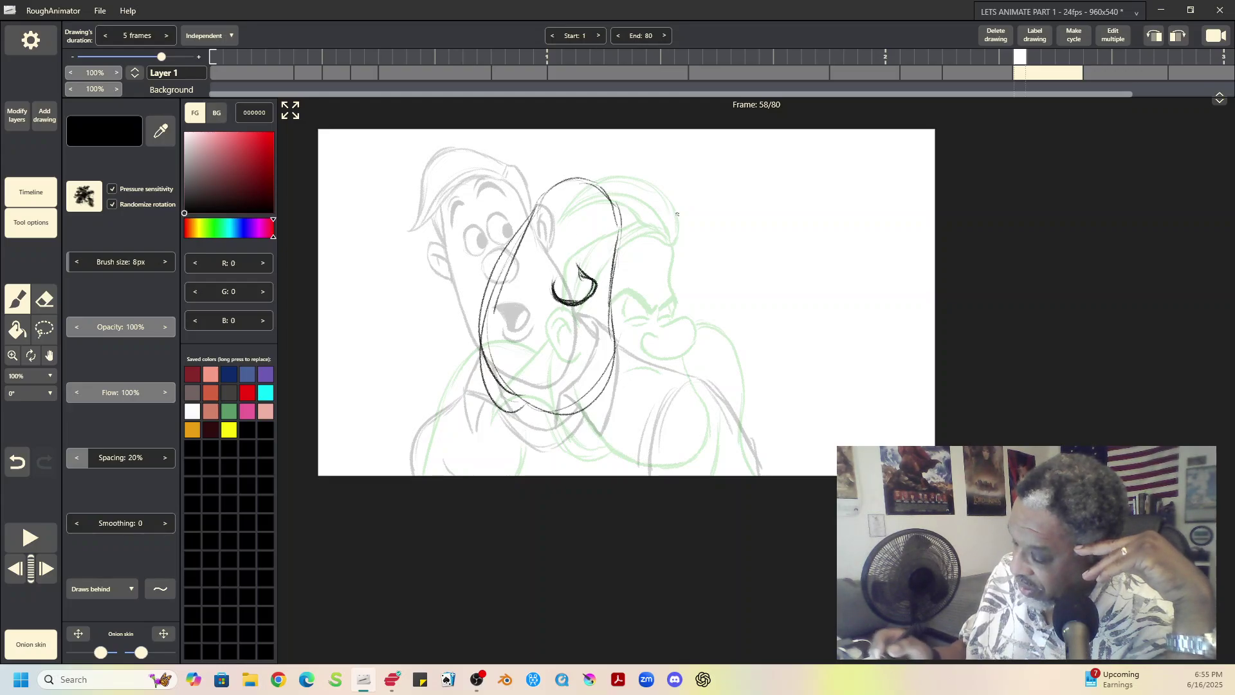
{"action": "mouse_move", "coordinate": [541, 247]}
{"action": "left_mouse_down"}
{"action": "mouse_move", "coordinate": [541, 247]}
{"action": "mouse_move", "coordinate": [564, 256]}
{"action": "mouse_move", "coordinate": [545, 251]}
{"action": "mouse_move", "coordinate": [559, 228]}
{"action": "mouse_move", "coordinate": [601, 262]}
{"action": "left_mouse_up"}
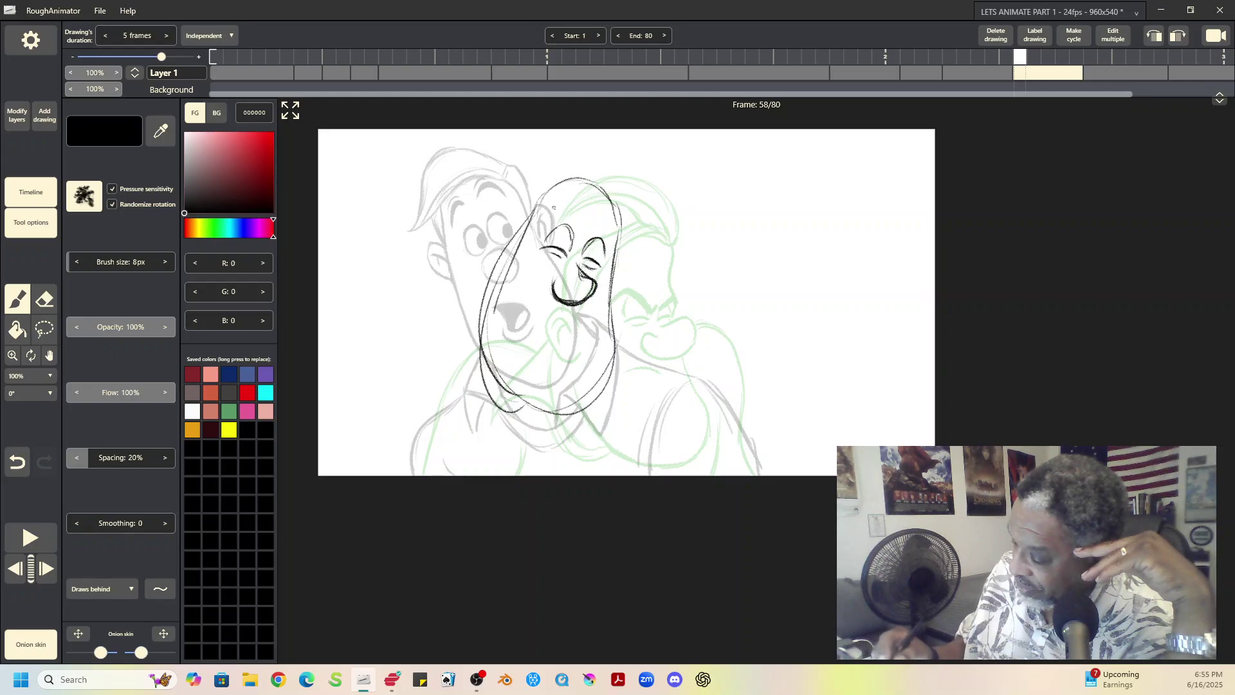
{"action": "mouse_move", "coordinate": [560, 206]}
{"action": "left_mouse_down"}
{"action": "mouse_move", "coordinate": [585, 204]}
{"action": "mouse_move", "coordinate": [544, 220]}
{"action": "mouse_move", "coordinate": [587, 205]}
{"action": "mouse_move", "coordinate": [614, 234]}
{"action": "left_mouse_up"}
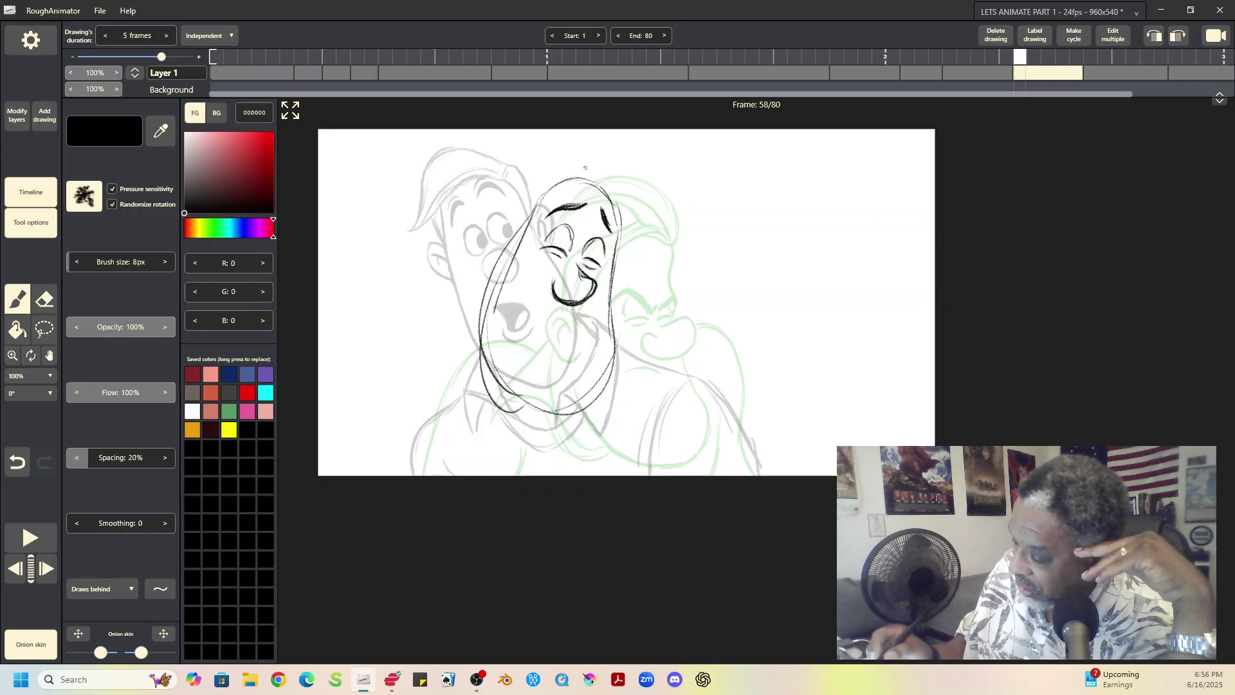
Draw the swept-back hair, a small downturned mouth and both ears on the in-between head
{"action": "mouse_move", "coordinate": [566, 156]}
{"action": "left_mouse_down"}
{"action": "mouse_move", "coordinate": [528, 164]}
{"action": "mouse_move", "coordinate": [489, 195]}
{"action": "left_mouse_up"}
{"action": "mouse_move", "coordinate": [541, 161]}
{"action": "left_mouse_down"}
{"action": "mouse_move", "coordinate": [592, 154]}
{"action": "mouse_move", "coordinate": [530, 158]}
{"action": "mouse_move", "coordinate": [604, 164]}
{"action": "mouse_move", "coordinate": [590, 155]}
{"action": "mouse_move", "coordinate": [546, 172]}
{"action": "mouse_move", "coordinate": [594, 181]}
{"action": "mouse_move", "coordinate": [518, 165]}
{"action": "mouse_move", "coordinate": [496, 191]}
{"action": "mouse_move", "coordinate": [518, 162]}
{"action": "mouse_move", "coordinate": [614, 171]}
{"action": "left_mouse_up"}
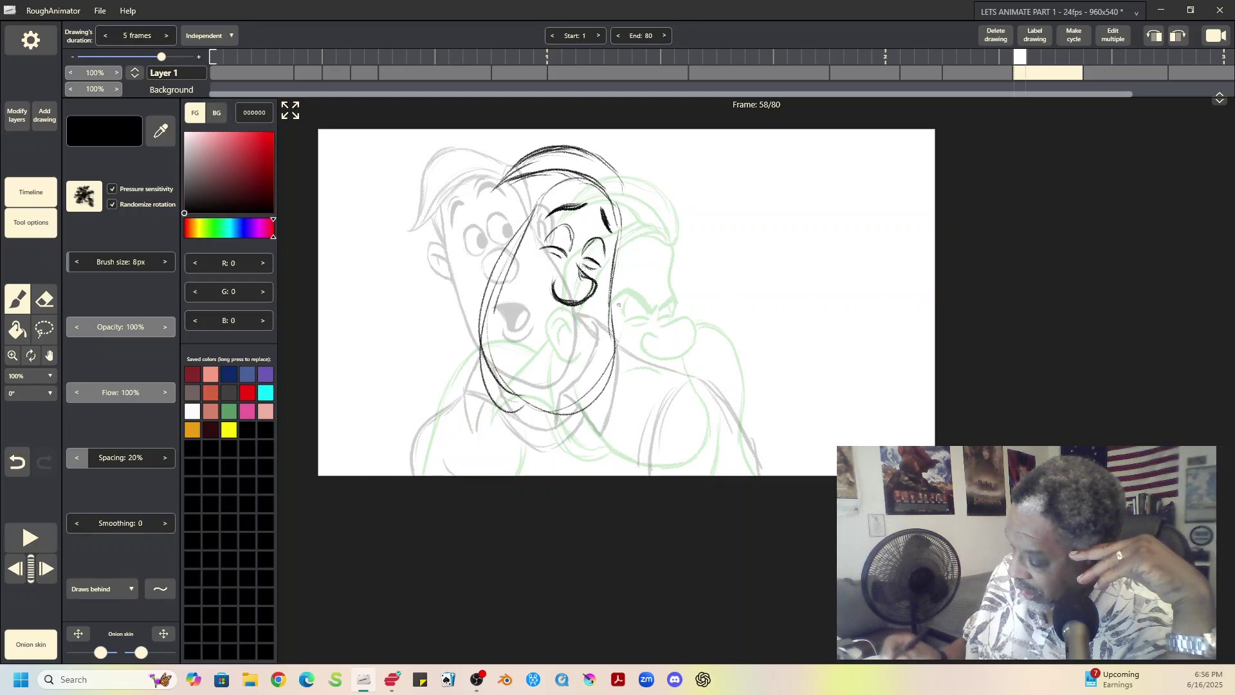
{"action": "left_click_drag", "start_coordinate": [539, 322], "coordinate": [580, 327]}
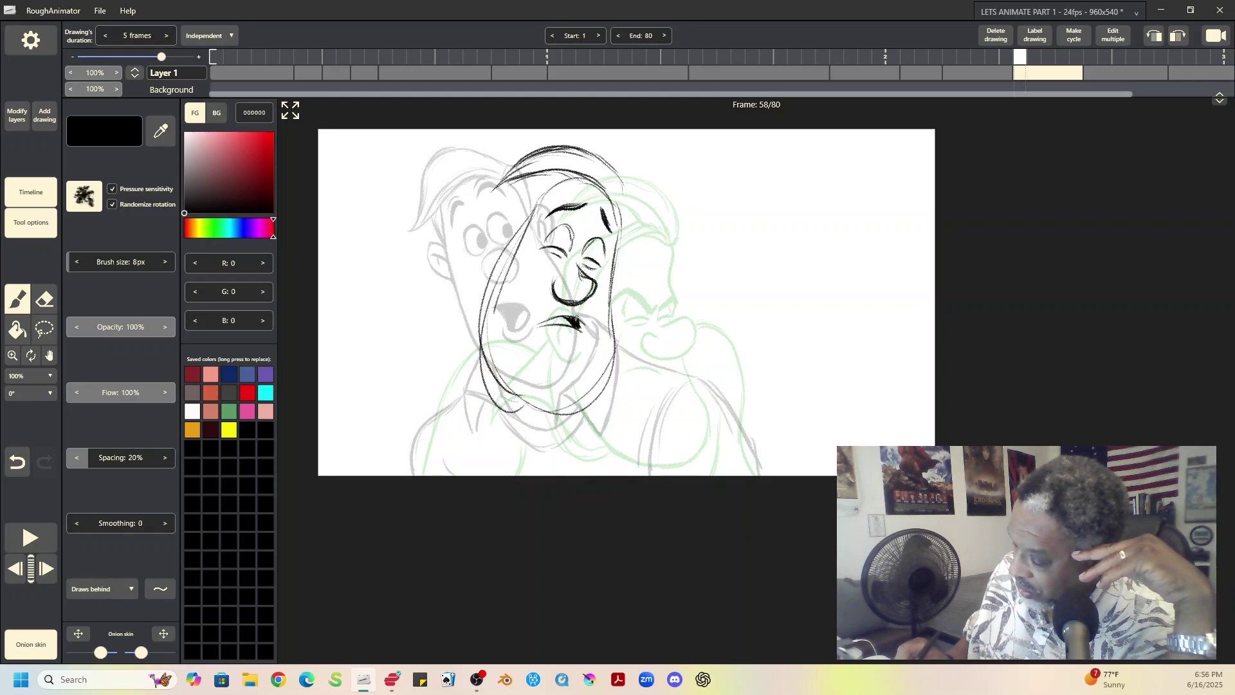
{"action": "mouse_move", "coordinate": [506, 235]}
{"action": "left_mouse_down"}
{"action": "mouse_move", "coordinate": [489, 227]}
{"action": "mouse_move", "coordinate": [492, 261]}
{"action": "mouse_move", "coordinate": [511, 225]}
{"action": "mouse_move", "coordinate": [500, 235]}
{"action": "mouse_move", "coordinate": [512, 250]}
{"action": "mouse_move", "coordinate": [566, 171]}
{"action": "mouse_move", "coordinate": [554, 172]}
{"action": "mouse_move", "coordinate": [614, 181]}
{"action": "mouse_move", "coordinate": [631, 233]}
{"action": "mouse_move", "coordinate": [614, 261]}
{"action": "mouse_move", "coordinate": [640, 262]}
{"action": "mouse_move", "coordinate": [613, 291]}
{"action": "left_mouse_up"}
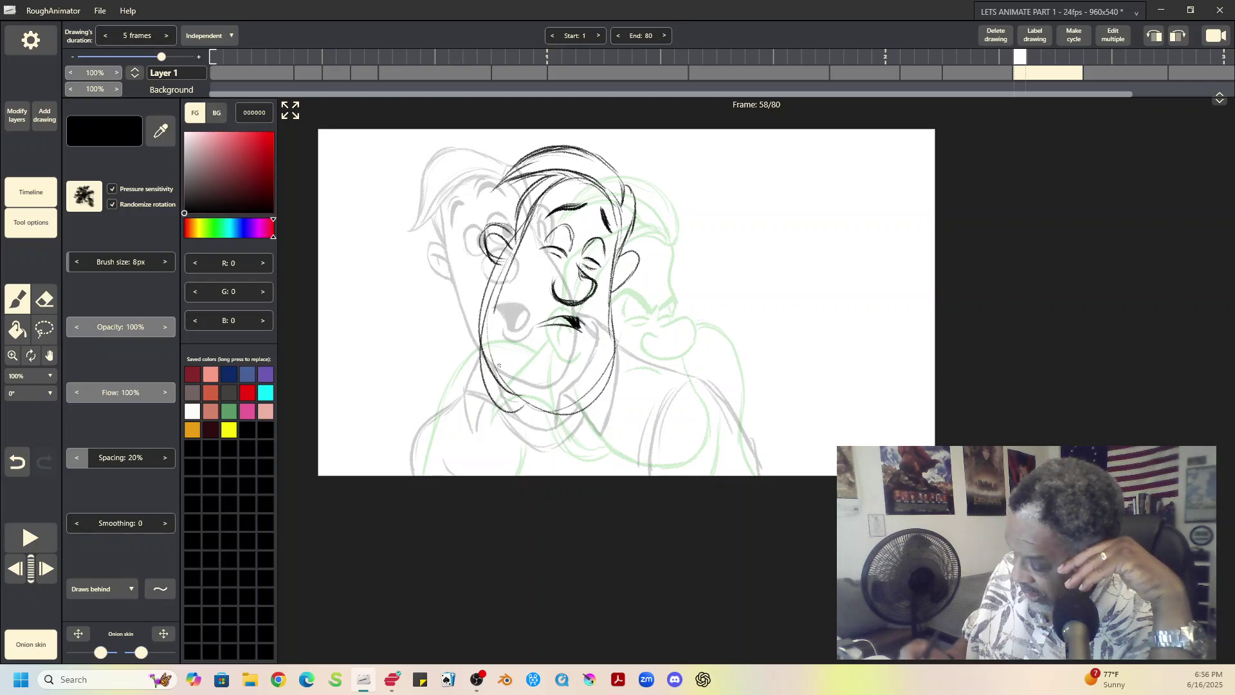
Sketch the shirt neckline and both collar points beneath the in-between head's chin
{"action": "mouse_move", "coordinate": [479, 359]}
{"action": "left_mouse_down"}
{"action": "mouse_move", "coordinate": [463, 389]}
{"action": "mouse_move", "coordinate": [473, 434]}
{"action": "mouse_move", "coordinate": [483, 404]}
{"action": "mouse_move", "coordinate": [544, 452]}
{"action": "mouse_move", "coordinate": [579, 434]}
{"action": "left_mouse_up"}
{"action": "left_click_drag", "start_coordinate": [614, 355], "coordinate": [610, 381]}
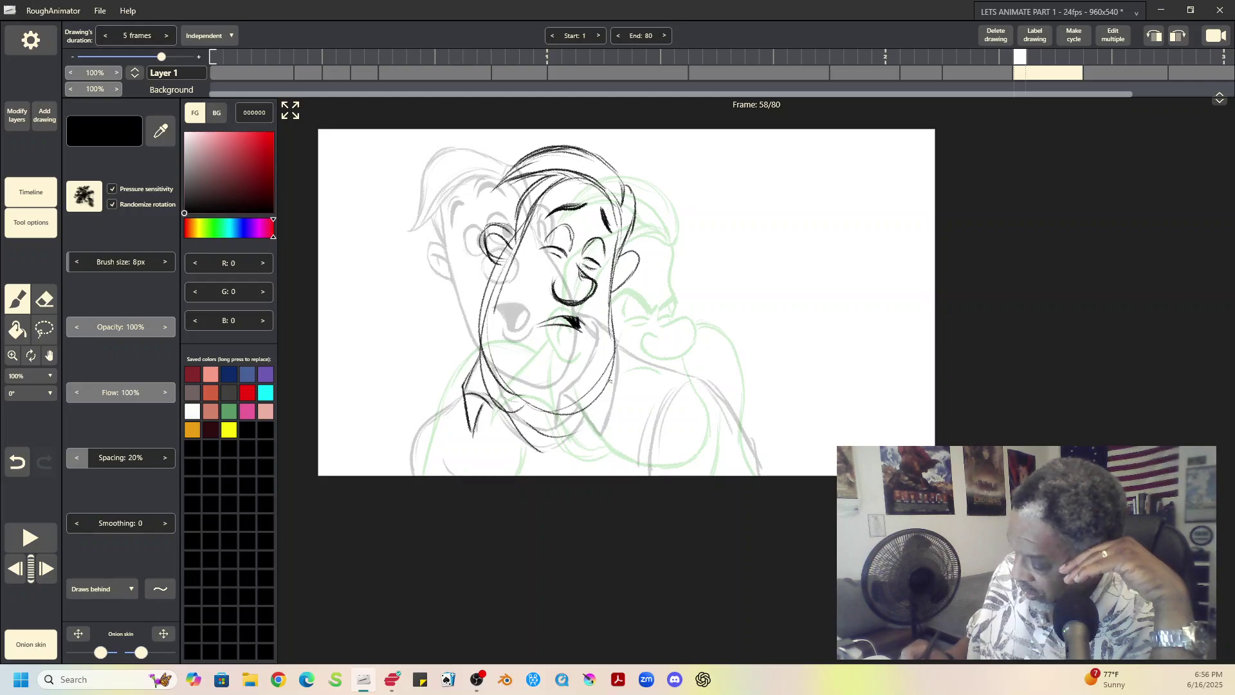
{"action": "left_click_drag", "start_coordinate": [615, 332], "coordinate": [588, 394]}
{"action": "mouse_move", "coordinate": [614, 353]}
{"action": "left_mouse_down"}
{"action": "mouse_move", "coordinate": [557, 440]}
{"action": "mouse_move", "coordinate": [606, 430]}
{"action": "left_mouse_up"}
{"action": "mouse_move", "coordinate": [615, 317]}
{"action": "left_mouse_down"}
{"action": "mouse_move", "coordinate": [621, 422]}
{"action": "mouse_move", "coordinate": [607, 437]}
{"action": "left_mouse_up"}
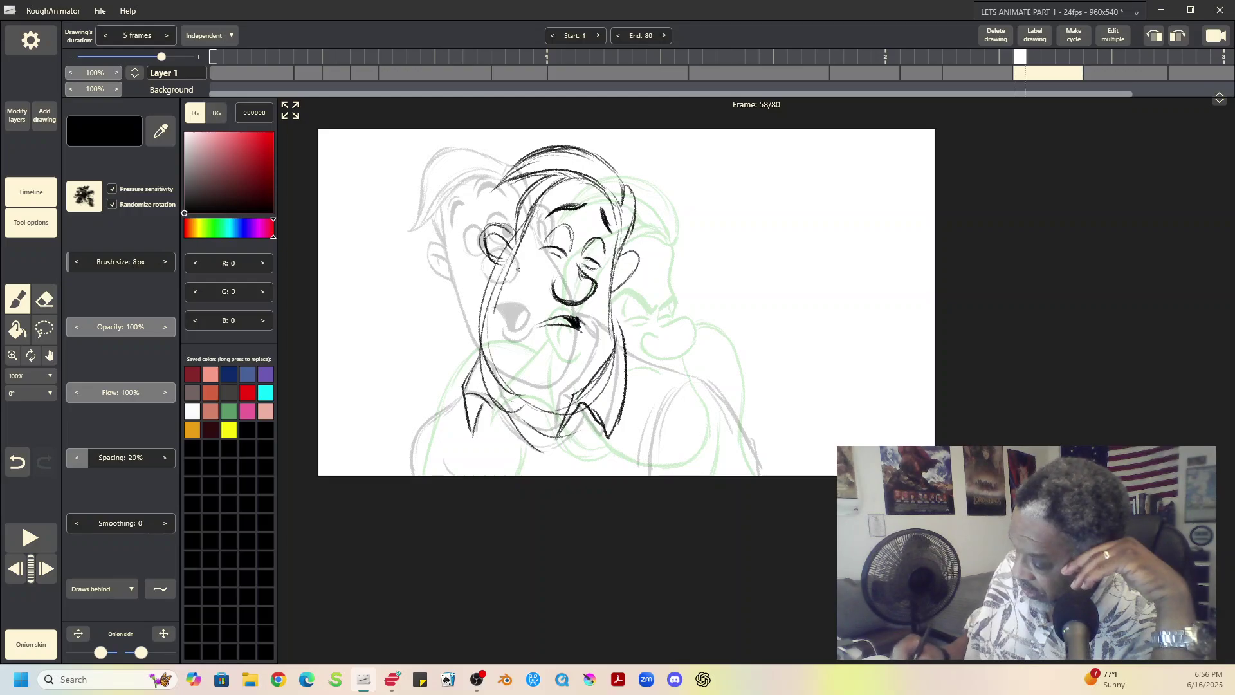
Darken the cheek and jaw contour and add inner detail to the ear on the face's far side
{"action": "mouse_move", "coordinate": [522, 239]}
{"action": "left_mouse_down"}
{"action": "mouse_move", "coordinate": [486, 313]}
{"action": "mouse_move", "coordinate": [492, 393]}
{"action": "mouse_move", "coordinate": [564, 414]}
{"action": "left_mouse_up"}
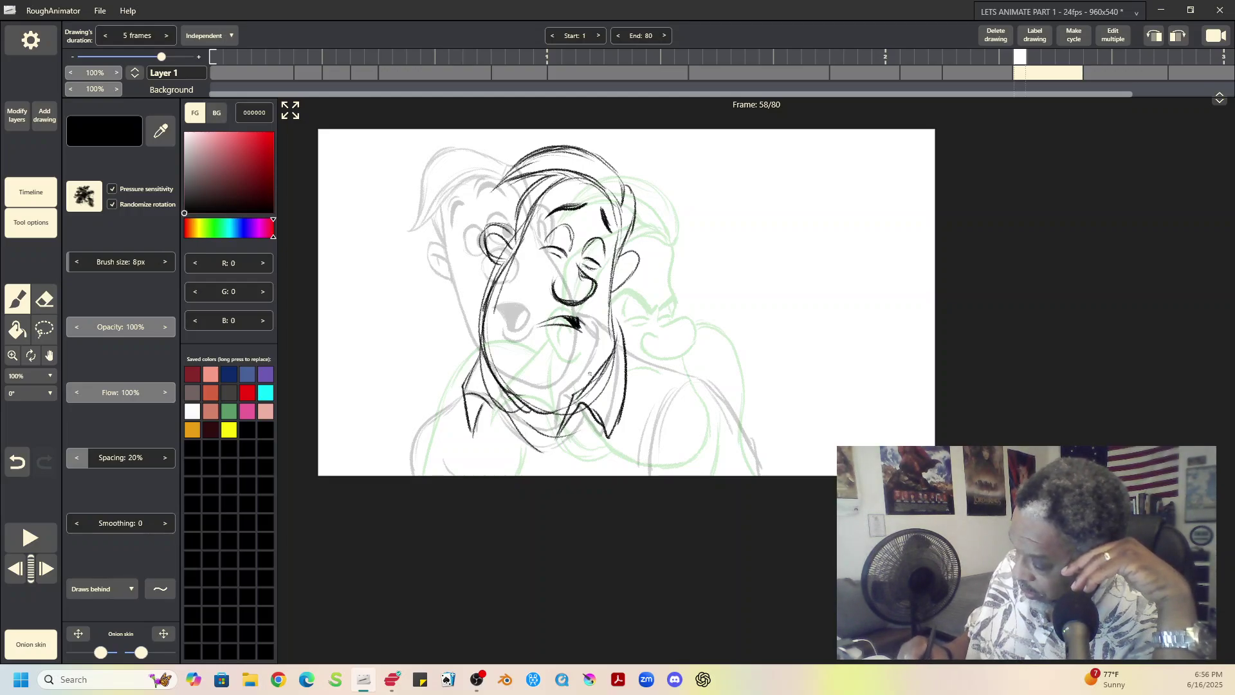
{"action": "mouse_move", "coordinate": [612, 273]}
{"action": "left_mouse_down"}
{"action": "mouse_move", "coordinate": [598, 373]}
{"action": "mouse_move", "coordinate": [613, 275]}
{"action": "mouse_move", "coordinate": [635, 260]}
{"action": "left_mouse_up"}
{"action": "left_click_drag", "start_coordinate": [633, 263], "coordinate": [610, 273]}
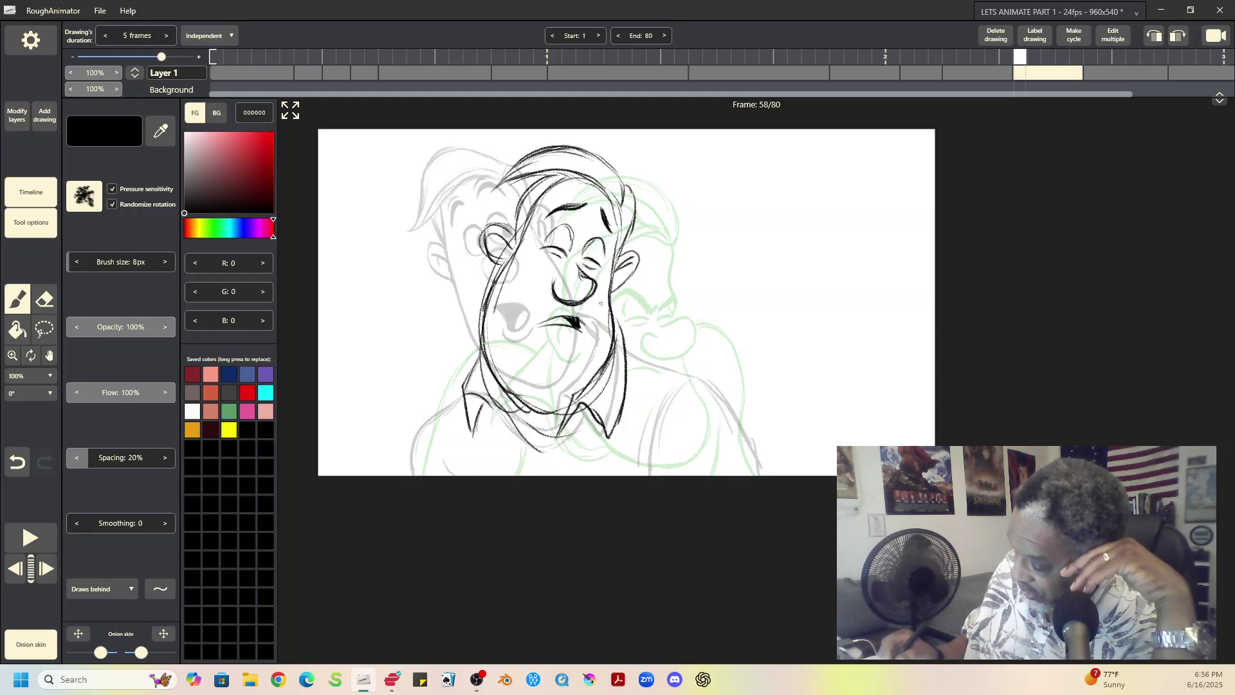
Draw both shoulders and the inner arm line of the in-between, tracing the previous pose's body
{"action": "mouse_move", "coordinate": [470, 392]}
{"action": "left_mouse_down"}
{"action": "mouse_move", "coordinate": [438, 416]}
{"action": "mouse_move", "coordinate": [411, 476]}
{"action": "left_mouse_up"}
{"action": "mouse_move", "coordinate": [630, 353]}
{"action": "left_mouse_down"}
{"action": "mouse_move", "coordinate": [717, 386]}
{"action": "mouse_move", "coordinate": [764, 476]}
{"action": "left_mouse_up"}
{"action": "left_click_drag", "start_coordinate": [693, 383], "coordinate": [663, 457]}
{"action": "left_click_drag", "start_coordinate": [674, 403], "coordinate": [657, 475]}
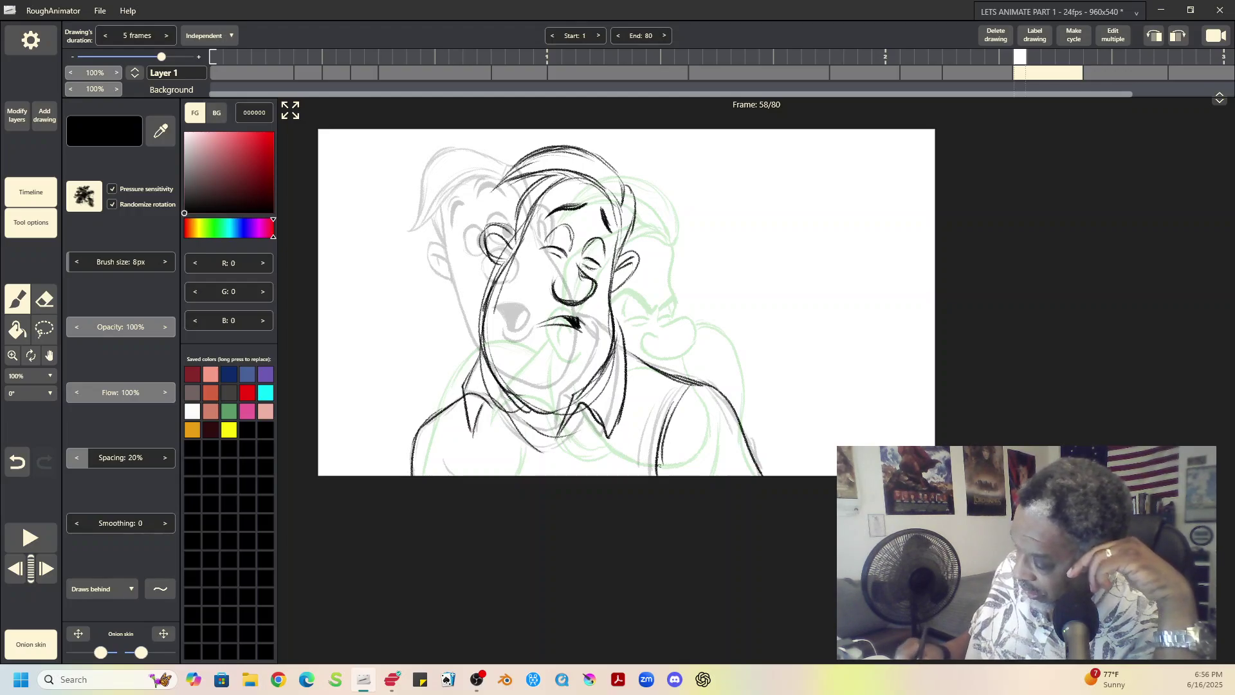
Play back the animation and compare the in-between at frame 58 with the preceding drawing at frame 53
{"action": "left_click_drag", "start_coordinate": [523, 233], "coordinate": [495, 280]}
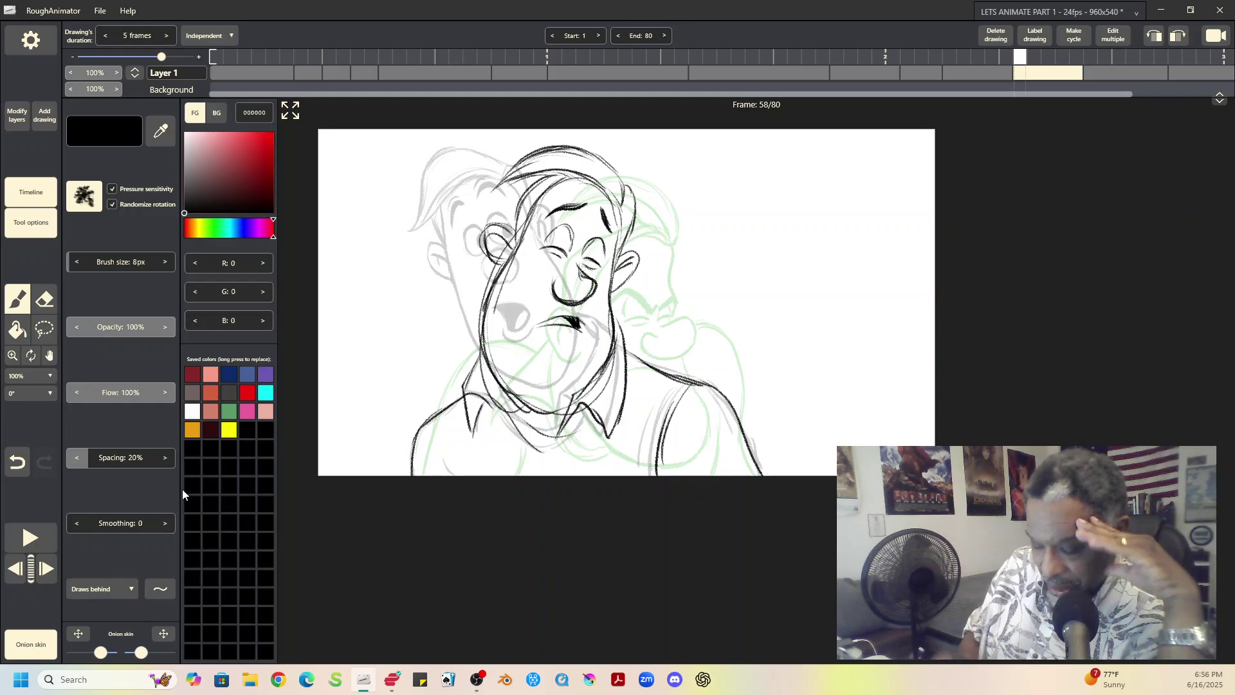
{"action": "left_click", "coordinate": [28, 537]}
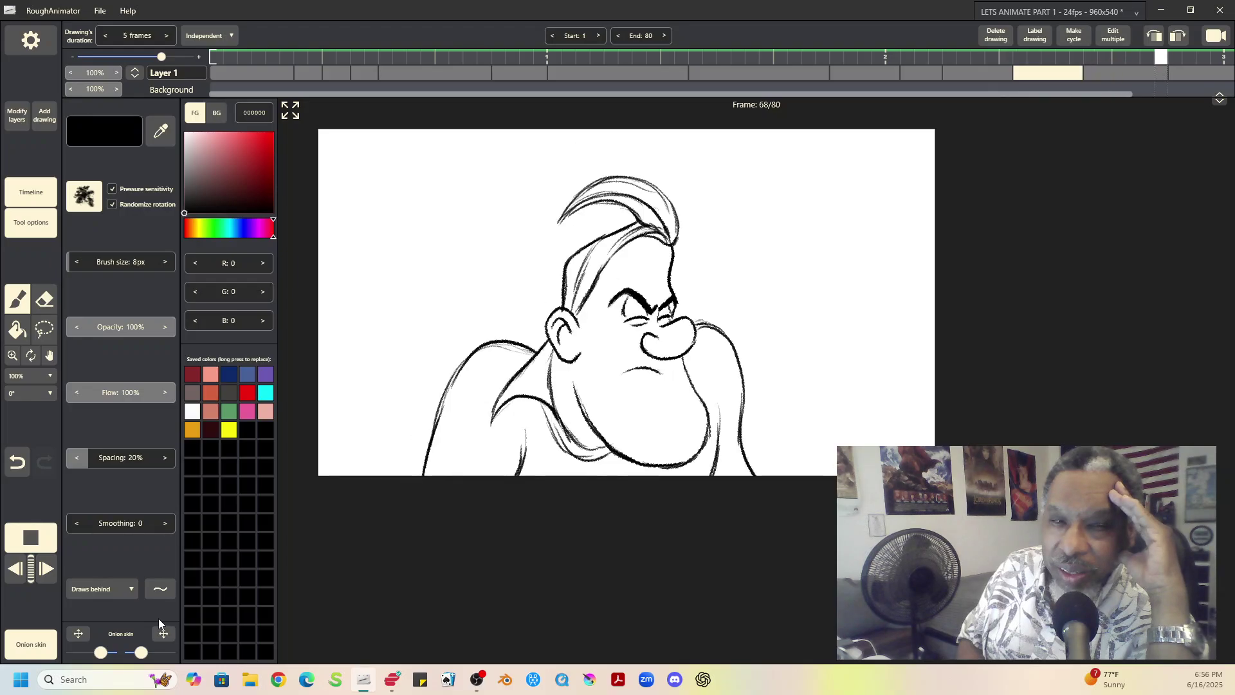
{"action": "left_click", "coordinate": [49, 529]}
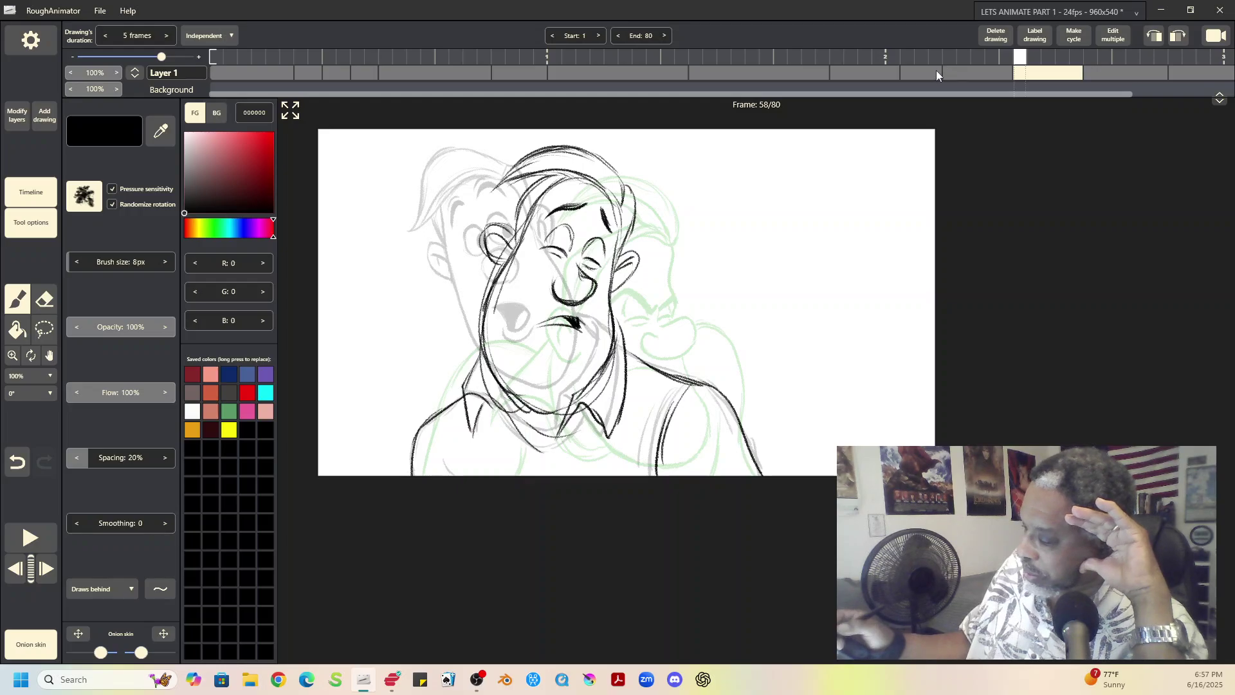
{"action": "left_click", "coordinate": [936, 71]}
{"action": "left_click", "coordinate": [981, 72]}
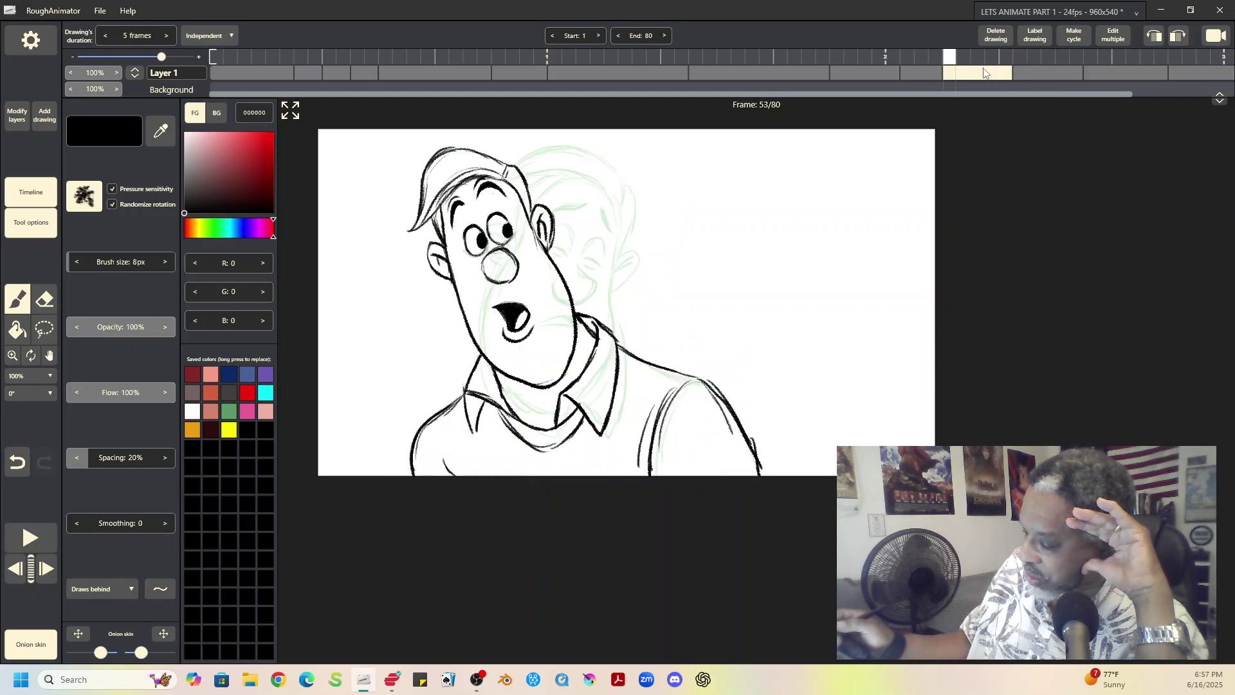
{"action": "left_click", "coordinate": [1051, 75]}
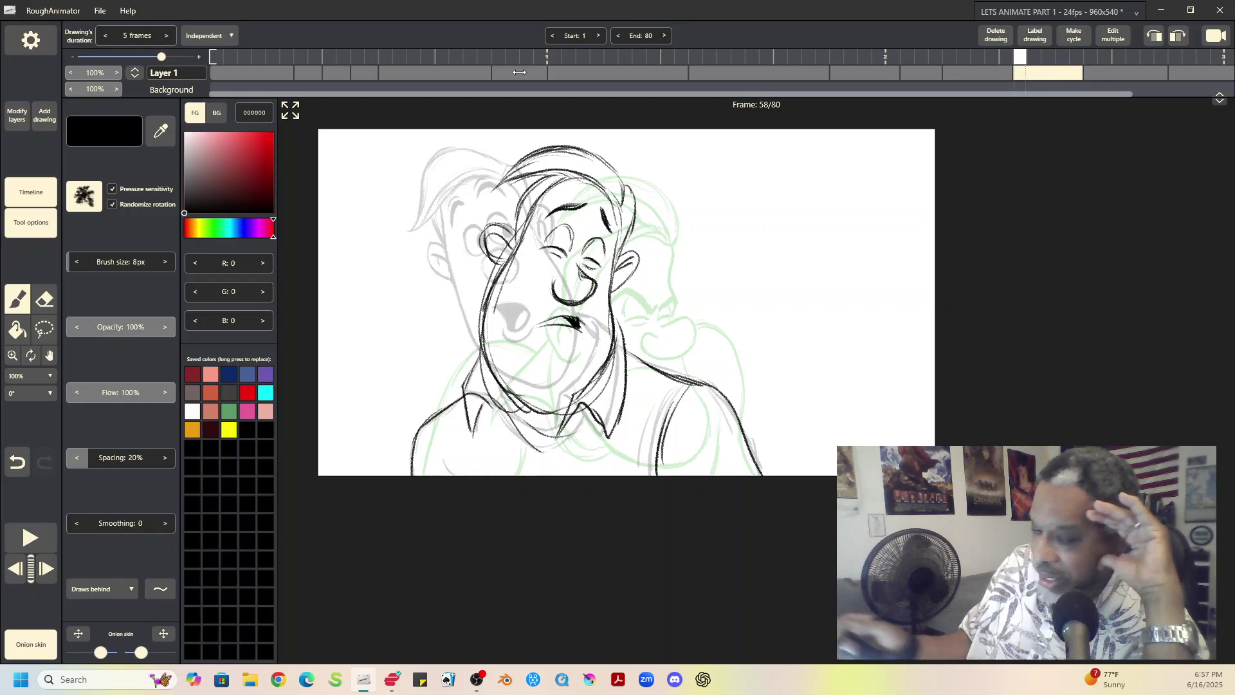
Set the in-between drawing at frame 58 to a duration of 3 frames and play back the timing
{"action": "left_click", "coordinate": [106, 34]}
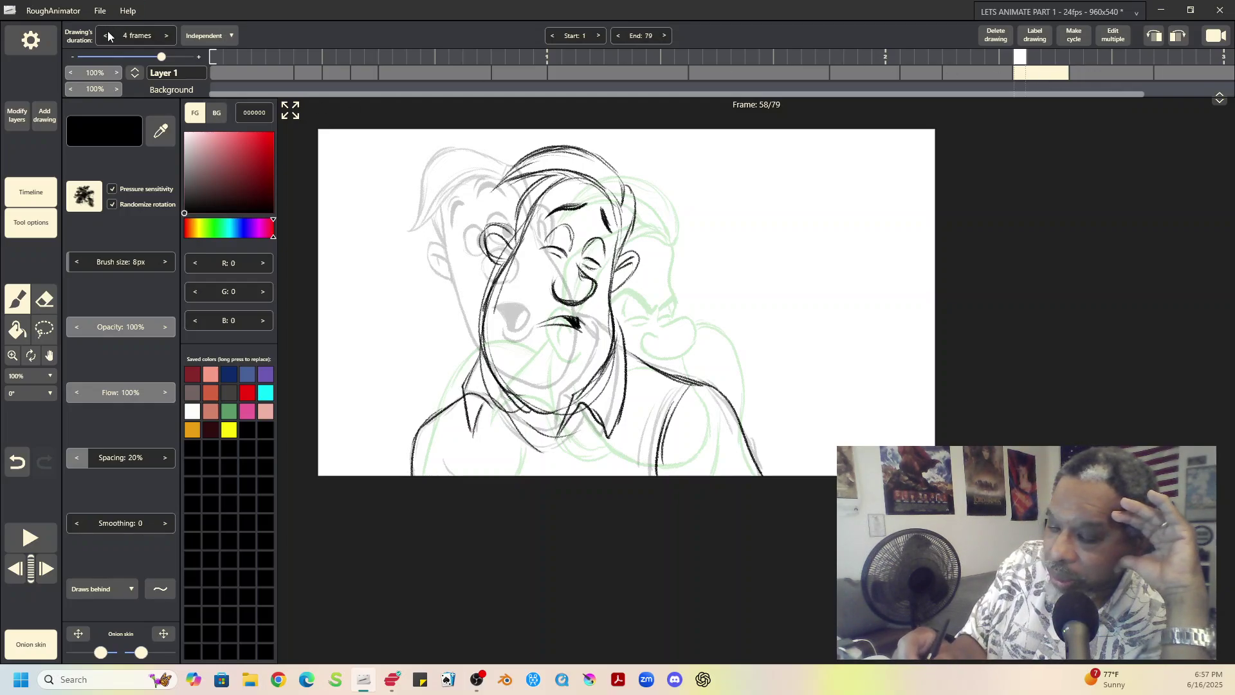
{"action": "left_click", "coordinate": [107, 33]}
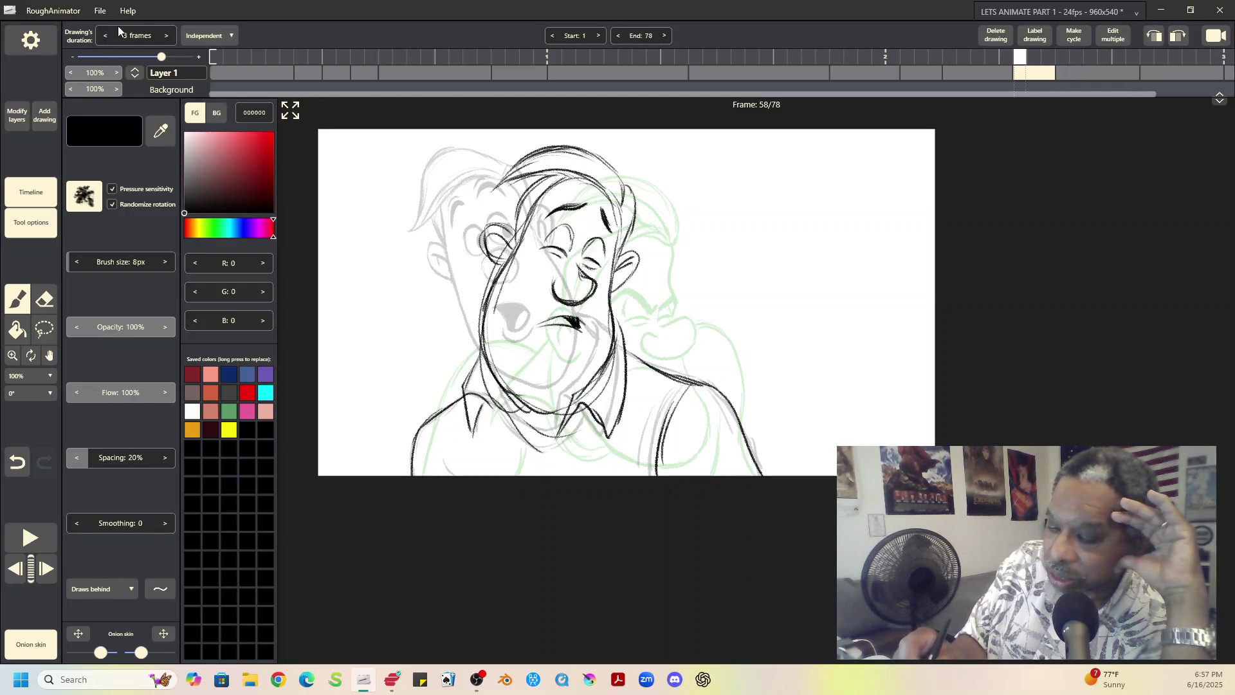
{"action": "left_click", "coordinate": [1081, 74]}
{"action": "left_click", "coordinate": [29, 548]}
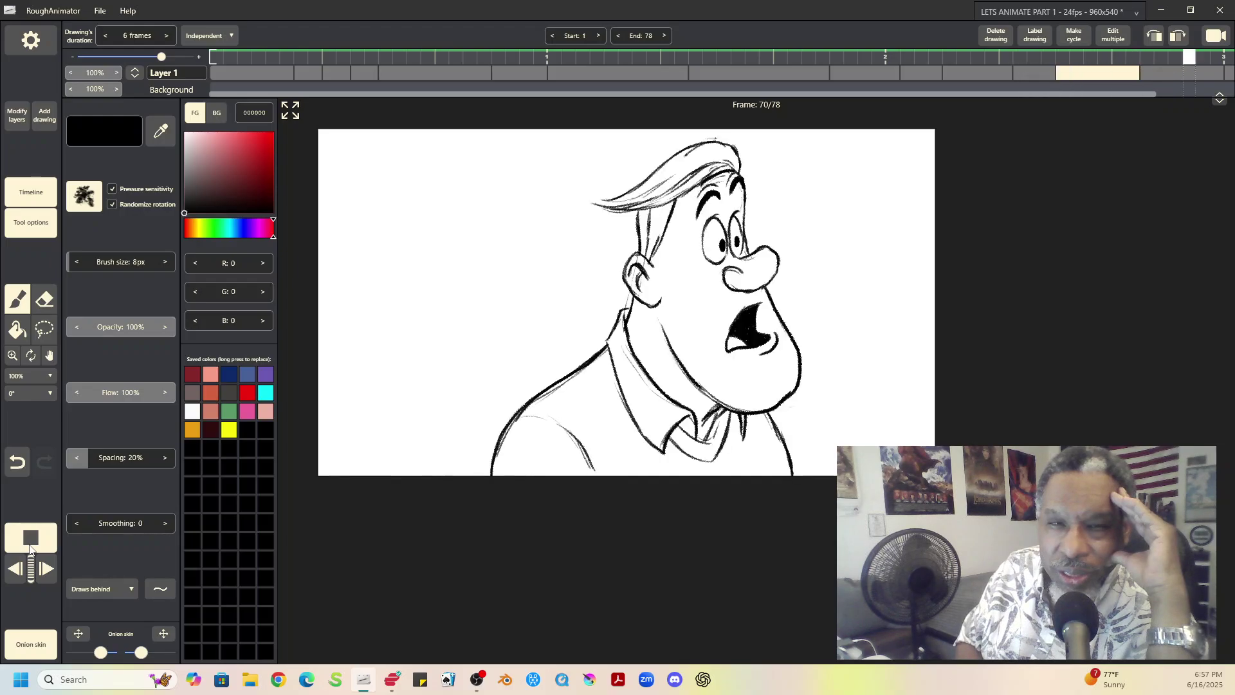
Set the scowling pose at frame 61 to a duration of 3 frames and check the drawing that follows it
{"action": "left_click", "coordinate": [1103, 74]}
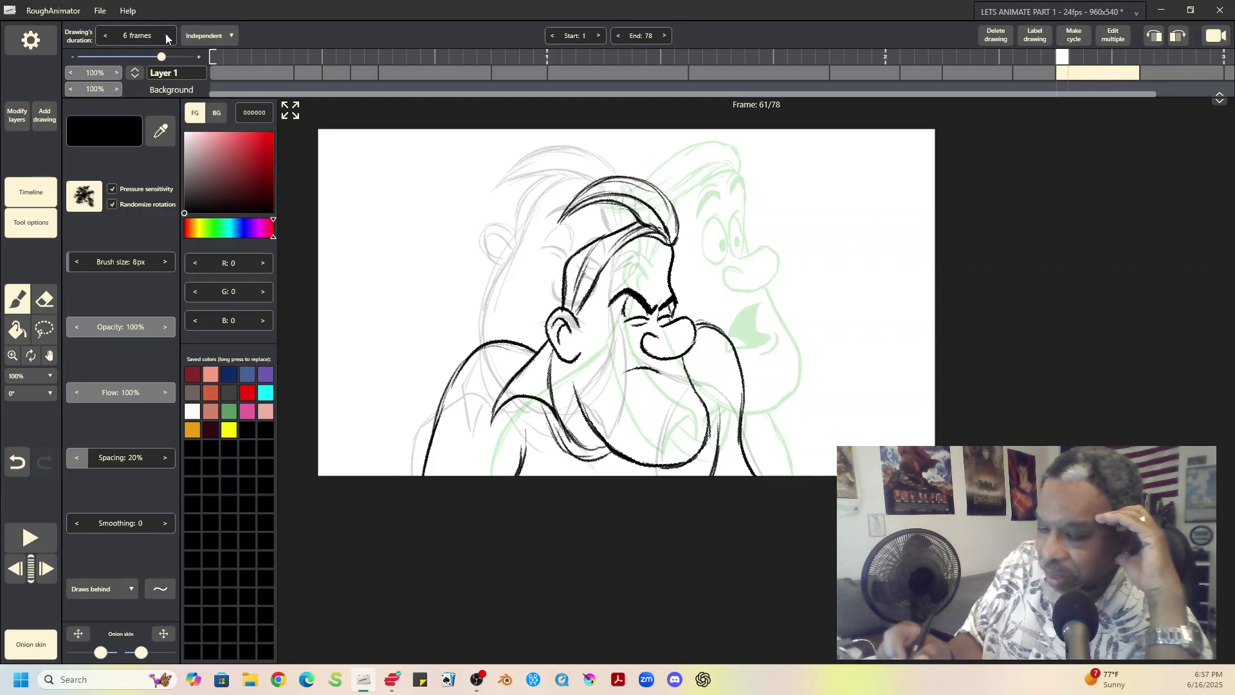
{"action": "left_click", "coordinate": [104, 34]}
{"action": "left_click", "coordinate": [110, 29]}
{"action": "left_click", "coordinate": [112, 28]}
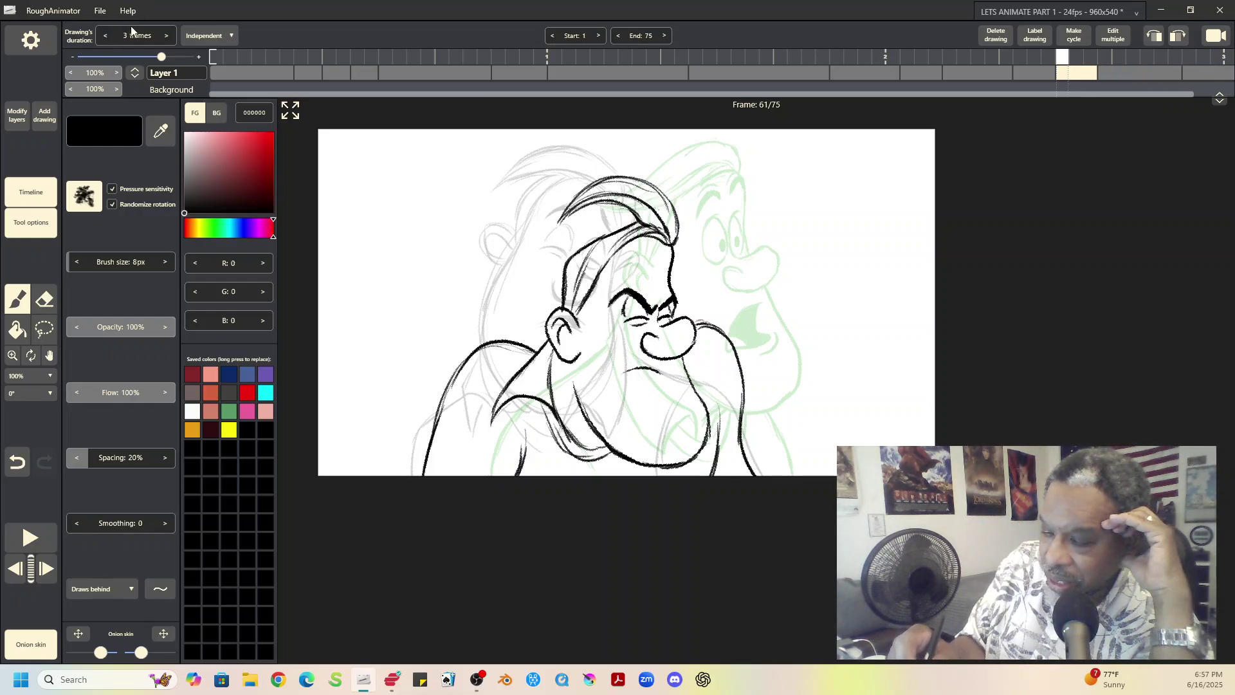
{"action": "left_click", "coordinate": [1132, 73]}
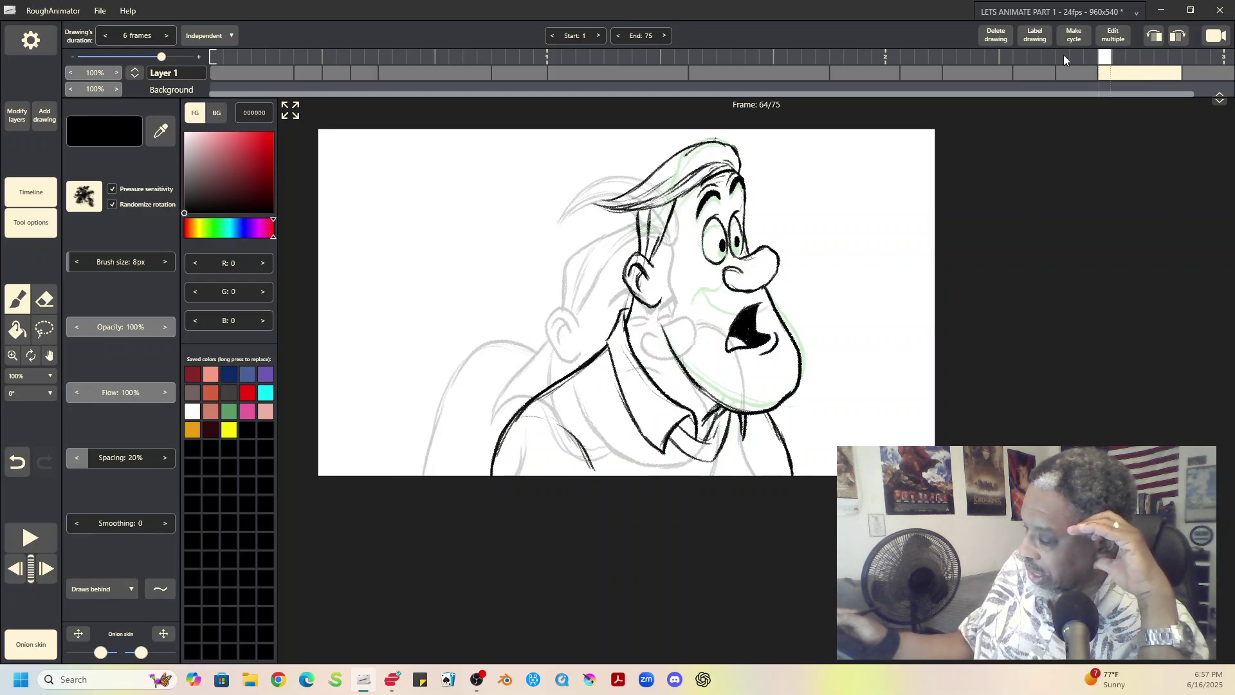
Ink the temple line and the near ear on the frame 58 in-between with darker strokes
{"action": "left_click", "coordinate": [1040, 72]}
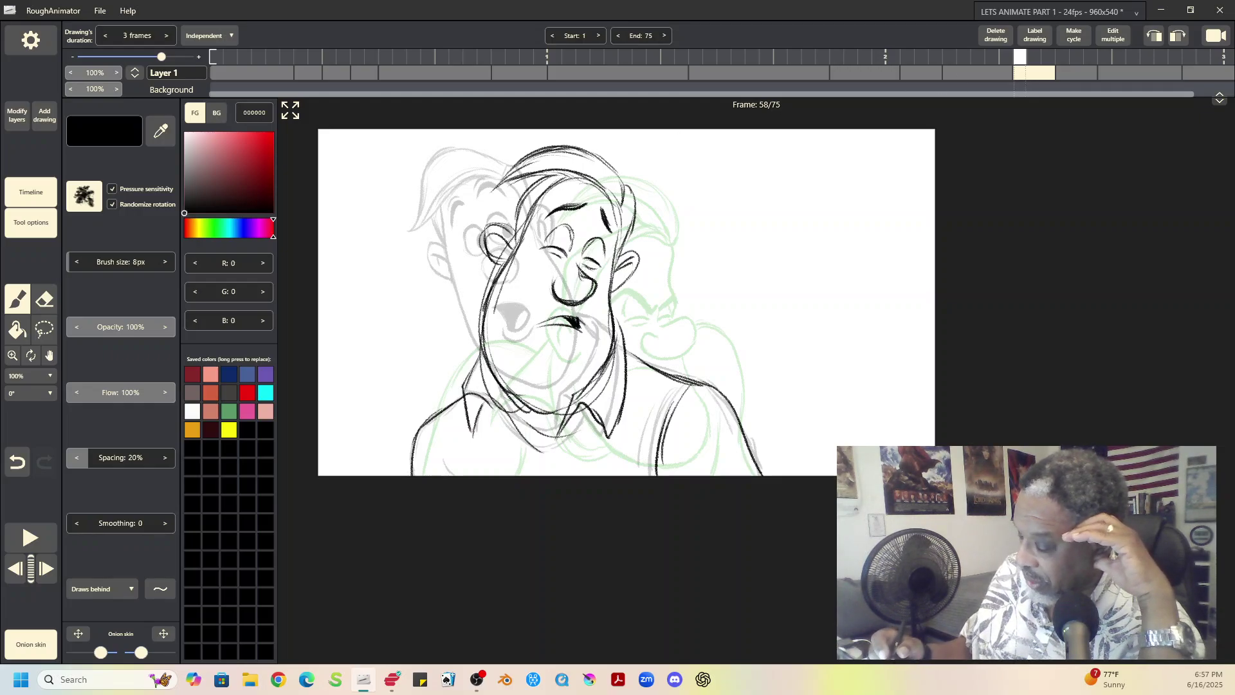
{"action": "left_click", "coordinate": [50, 377]}
{"action": "left_click", "coordinate": [36, 391]}
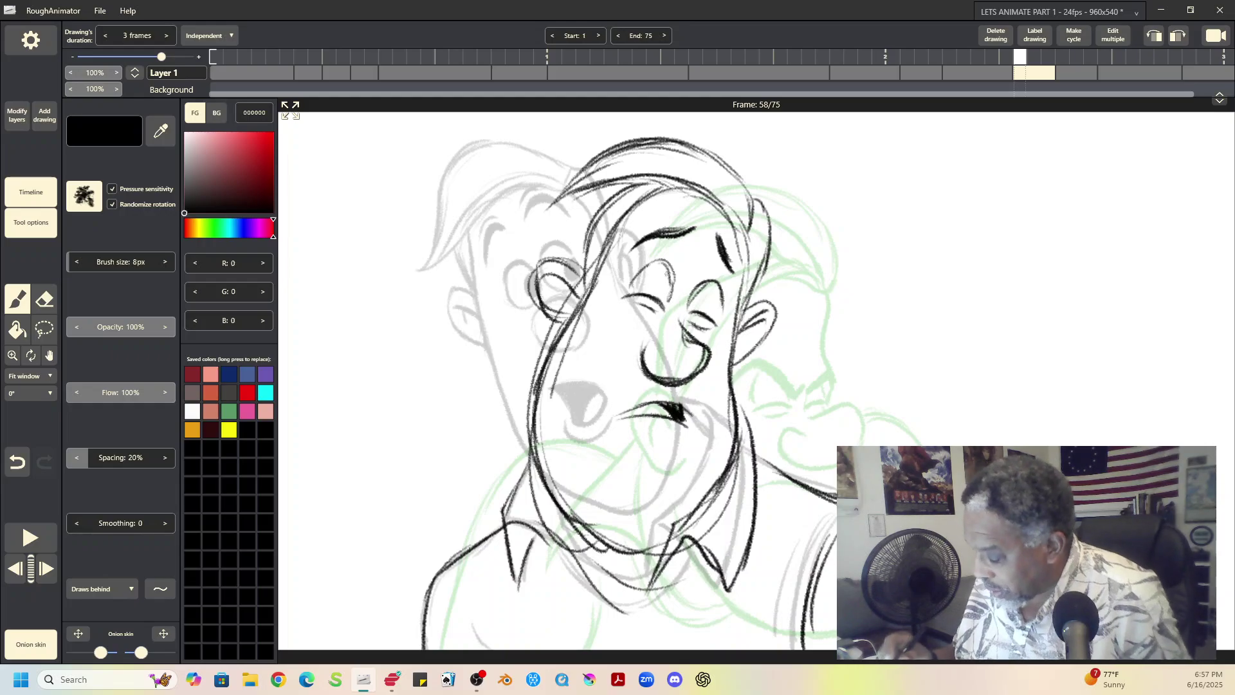
{"action": "mouse_move", "coordinate": [675, 184]}
{"action": "left_mouse_down"}
{"action": "mouse_move", "coordinate": [607, 241]}
{"action": "mouse_move", "coordinate": [554, 259]}
{"action": "mouse_move", "coordinate": [588, 297]}
{"action": "left_mouse_up"}
{"action": "mouse_move", "coordinate": [537, 264]}
{"action": "left_mouse_down"}
{"action": "mouse_move", "coordinate": [546, 308]}
{"action": "mouse_move", "coordinate": [561, 312]}
{"action": "mouse_move", "coordinate": [541, 276]}
{"action": "mouse_move", "coordinate": [568, 309]}
{"action": "left_mouse_up"}
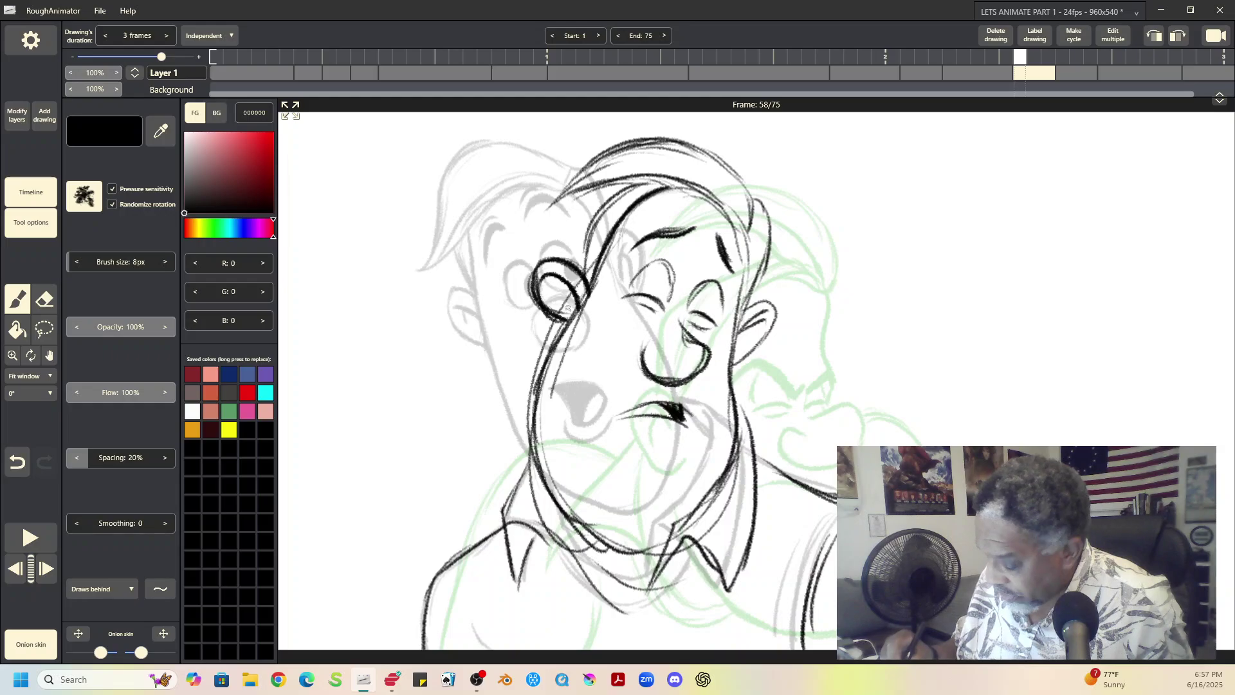
Erase the rough sketch lines around the in-between's near ear, cheek, jaw and chin
{"action": "left_click", "coordinate": [38, 300]}
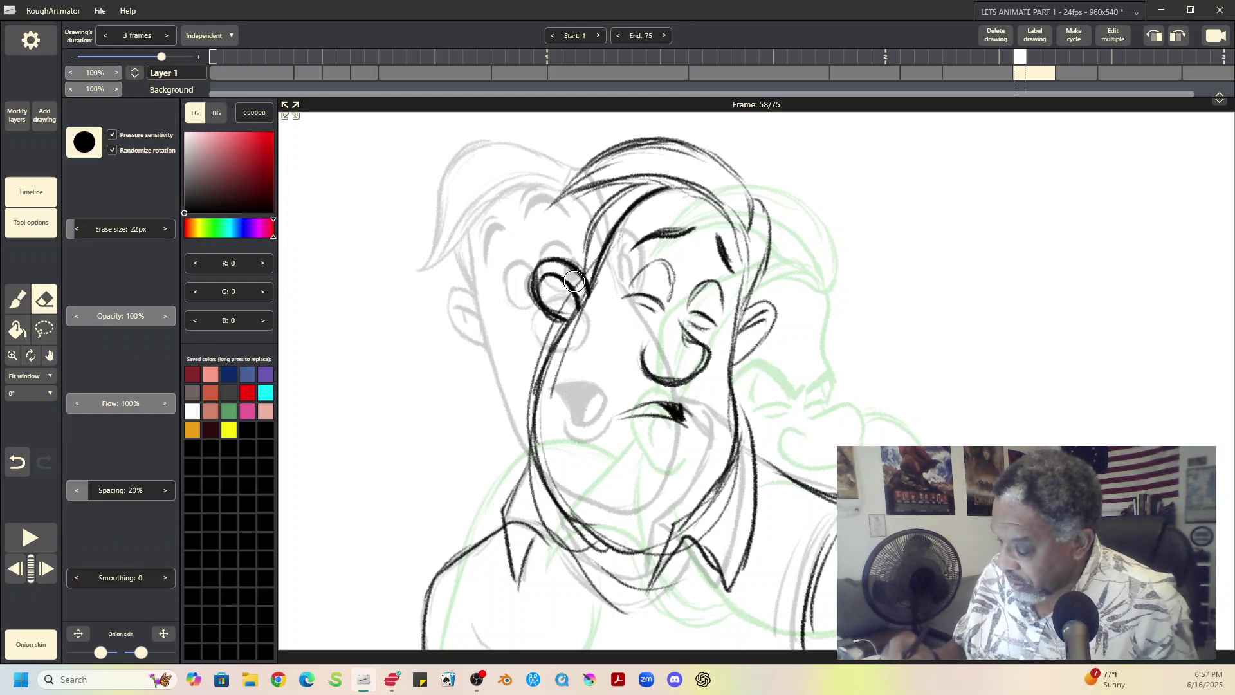
{"action": "mouse_move", "coordinate": [579, 289]}
{"action": "left_mouse_down"}
{"action": "mouse_move", "coordinate": [533, 281]}
{"action": "mouse_move", "coordinate": [540, 271]}
{"action": "mouse_move", "coordinate": [538, 292]}
{"action": "mouse_move", "coordinate": [527, 271]}
{"action": "mouse_move", "coordinate": [555, 328]}
{"action": "mouse_move", "coordinate": [530, 379]}
{"action": "mouse_move", "coordinate": [539, 440]}
{"action": "mouse_move", "coordinate": [589, 305]}
{"action": "mouse_move", "coordinate": [564, 300]}
{"action": "left_mouse_up"}
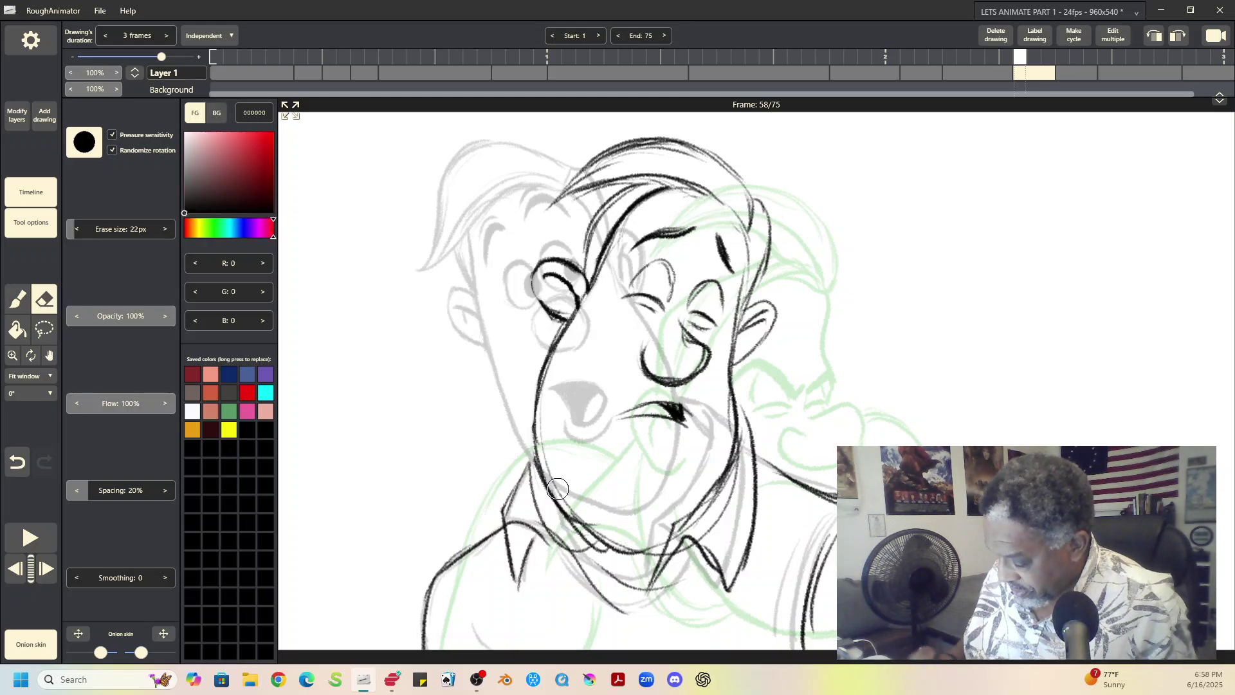
{"action": "mouse_move", "coordinate": [530, 474]}
{"action": "left_mouse_down"}
{"action": "mouse_move", "coordinate": [538, 507]}
{"action": "mouse_move", "coordinate": [596, 555]}
{"action": "left_mouse_up"}
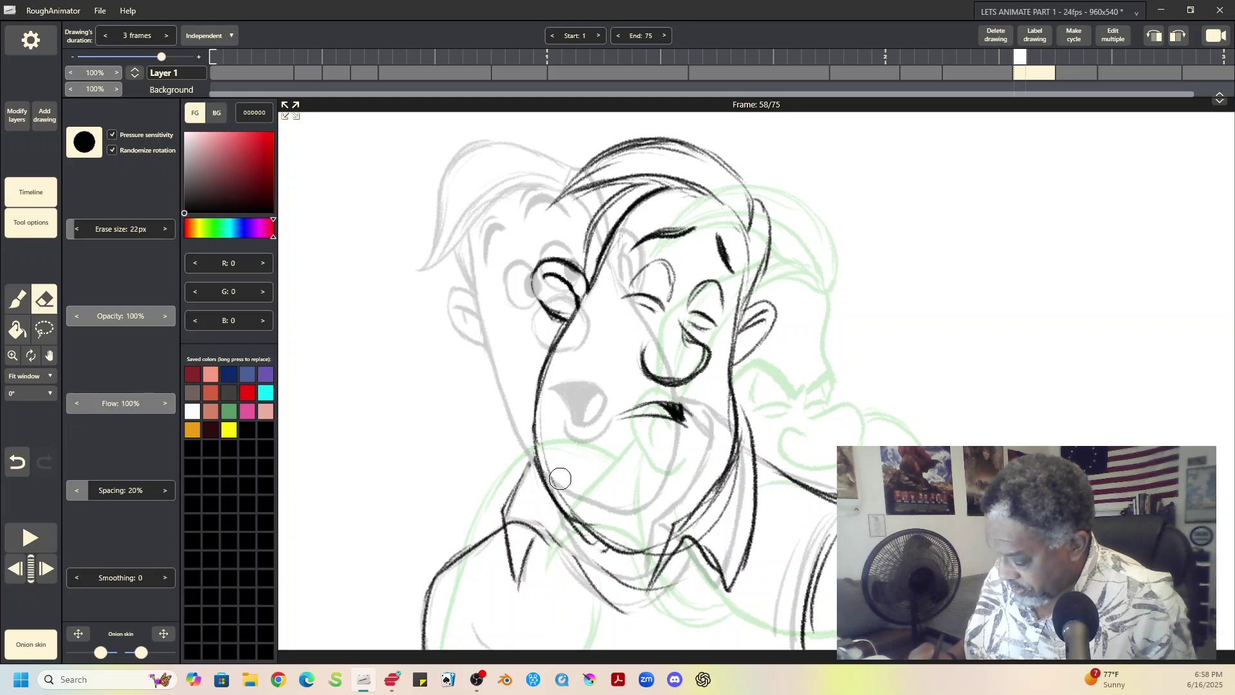
{"action": "mouse_move", "coordinate": [566, 502]}
{"action": "left_mouse_down"}
{"action": "mouse_move", "coordinate": [636, 556]}
{"action": "mouse_move", "coordinate": [739, 499]}
{"action": "mouse_move", "coordinate": [710, 529]}
{"action": "mouse_move", "coordinate": [734, 435]}
{"action": "mouse_move", "coordinate": [727, 397]}
{"action": "mouse_move", "coordinate": [674, 515]}
{"action": "mouse_move", "coordinate": [710, 512]}
{"action": "mouse_move", "coordinate": [679, 553]}
{"action": "left_mouse_up"}
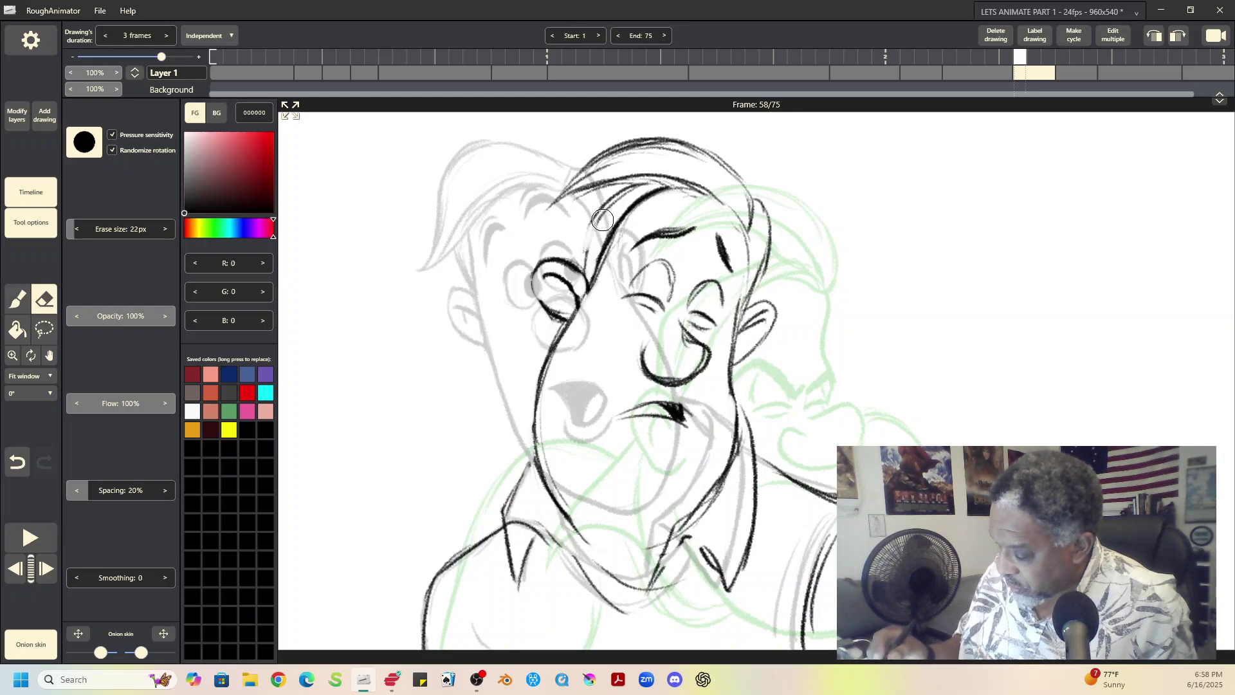
Ink the sideburn above the near ear and one clean contour from the near cheek down to the chin
{"action": "left_click", "coordinate": [17, 299]}
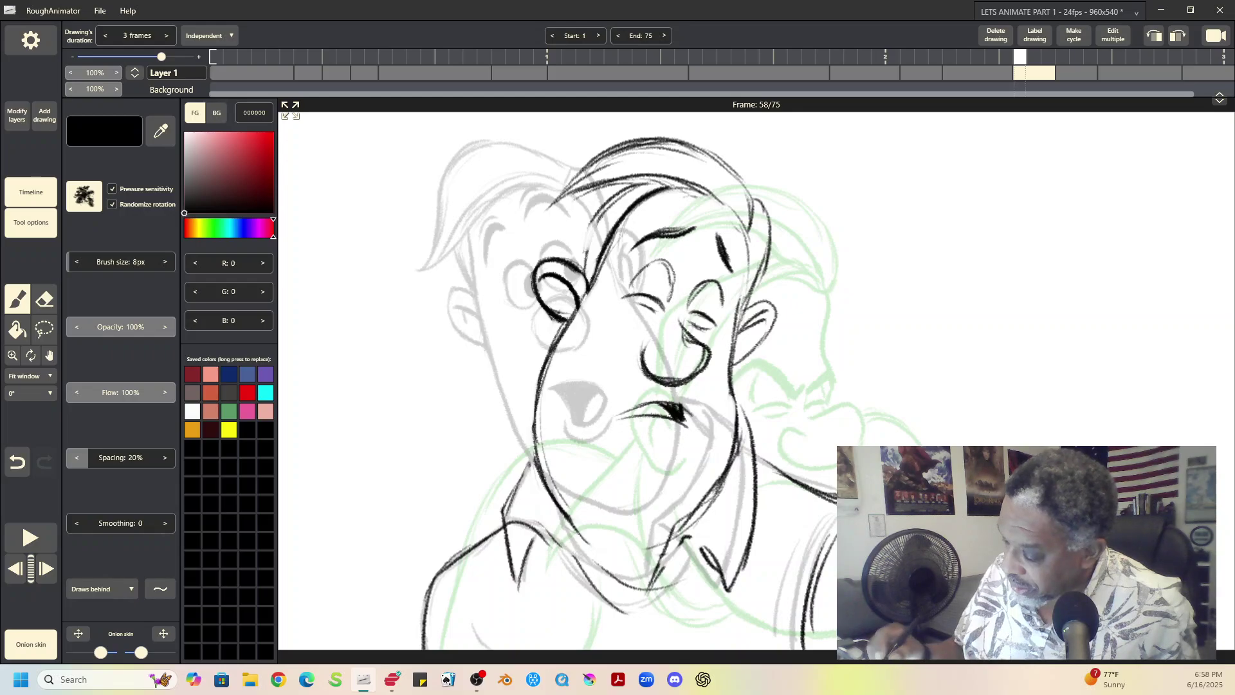
{"action": "mouse_move", "coordinate": [637, 187]}
{"action": "left_mouse_down"}
{"action": "mouse_move", "coordinate": [597, 214]}
{"action": "mouse_move", "coordinate": [581, 283]}
{"action": "left_mouse_up"}
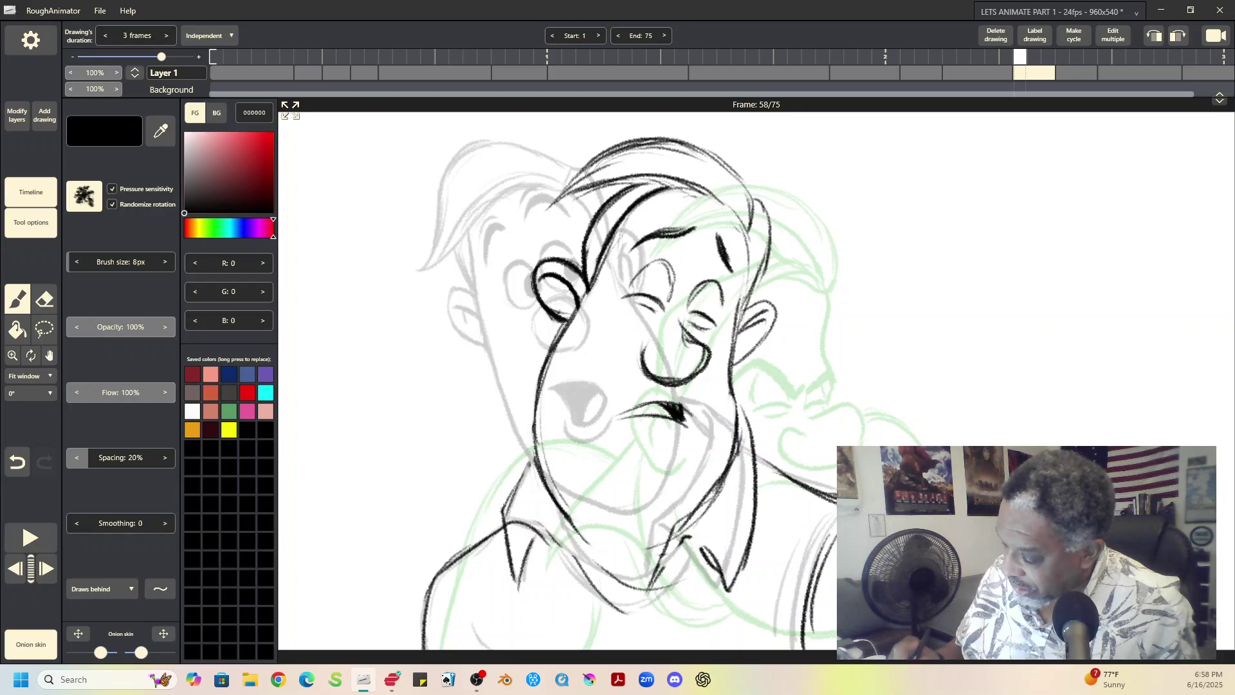
{"action": "mouse_move", "coordinate": [577, 307]}
{"action": "left_mouse_down"}
{"action": "mouse_move", "coordinate": [538, 377]}
{"action": "mouse_move", "coordinate": [534, 423]}
{"action": "mouse_move", "coordinate": [542, 473]}
{"action": "mouse_move", "coordinate": [596, 554]}
{"action": "left_mouse_up"}
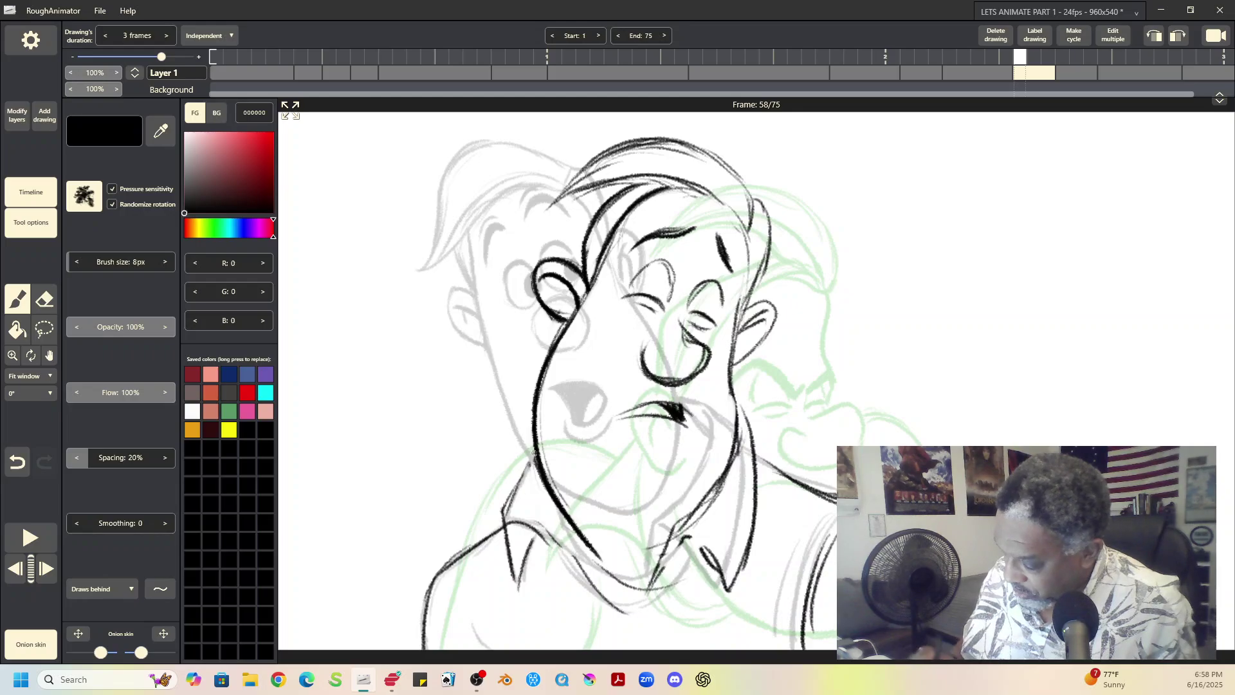
Ink the near collar point and the curved neckline running beneath the chin
{"action": "mouse_move", "coordinate": [535, 454]}
{"action": "left_mouse_down"}
{"action": "mouse_move", "coordinate": [502, 521]}
{"action": "mouse_move", "coordinate": [519, 586]}
{"action": "left_mouse_up"}
{"action": "left_click_drag", "start_coordinate": [540, 528], "coordinate": [519, 589]}
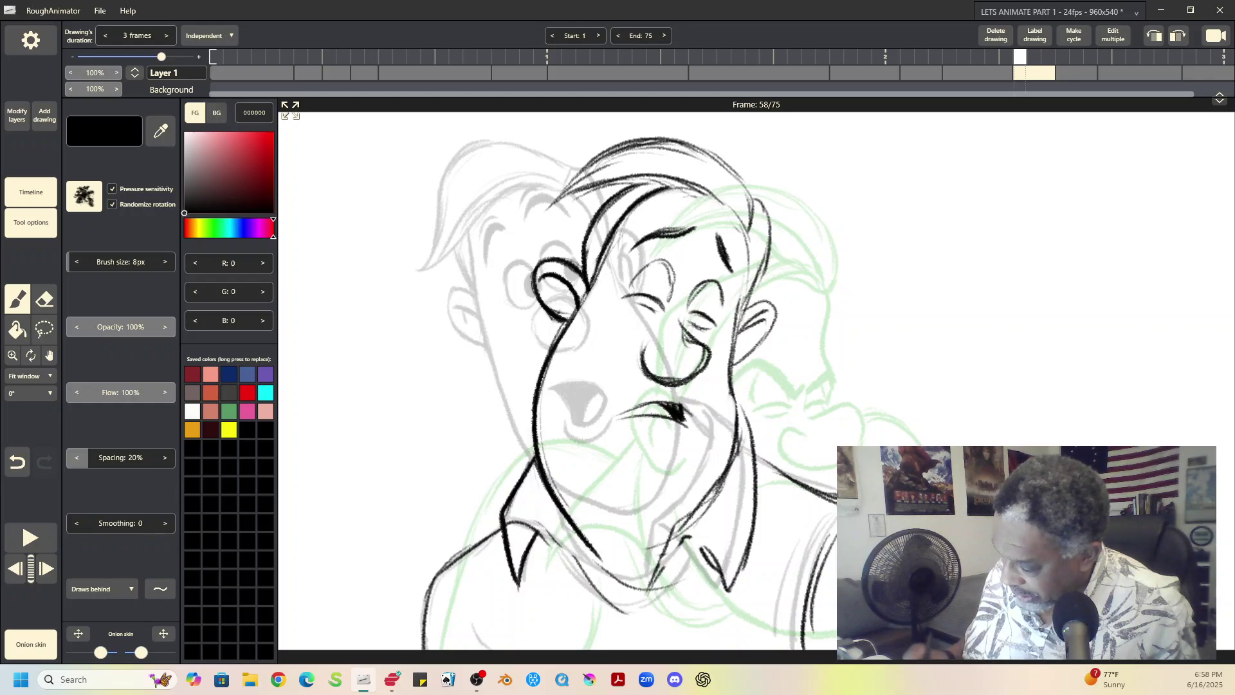
{"action": "mouse_move", "coordinate": [507, 516]}
{"action": "left_mouse_down"}
{"action": "mouse_move", "coordinate": [540, 525]}
{"action": "mouse_move", "coordinate": [593, 587]}
{"action": "mouse_move", "coordinate": [637, 612]}
{"action": "left_mouse_up"}
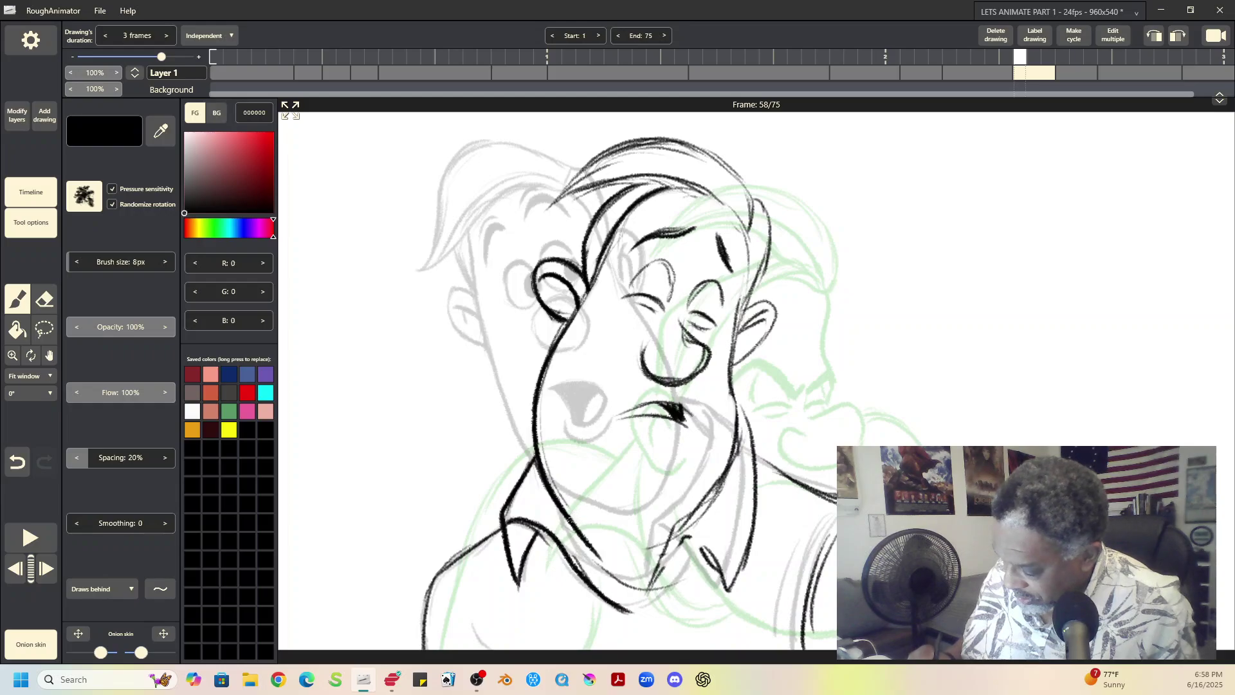
{"action": "mouse_move", "coordinate": [570, 519]}
{"action": "left_mouse_down"}
{"action": "mouse_move", "coordinate": [599, 593]}
{"action": "mouse_move", "coordinate": [639, 602]}
{"action": "left_mouse_up"}
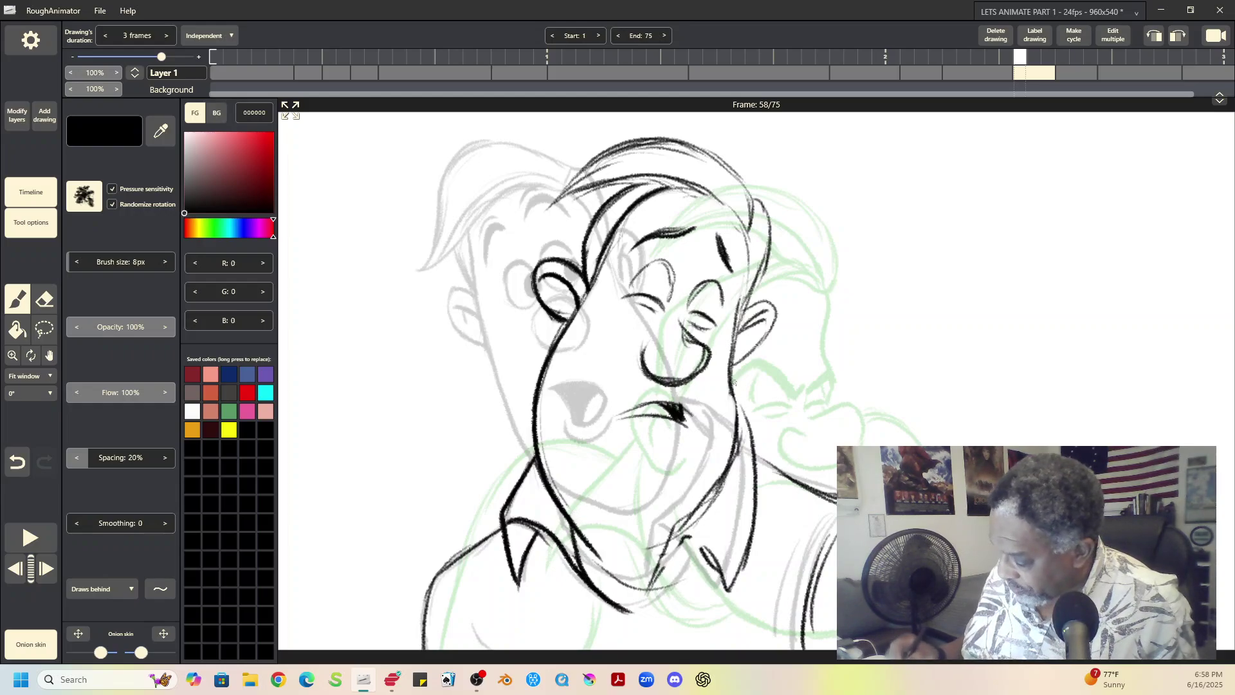
Ink the far jaw, V-shaped neckline and far collar point, and erase the leftover rough lines around them
{"action": "mouse_move", "coordinate": [729, 383]}
{"action": "left_mouse_down"}
{"action": "mouse_move", "coordinate": [733, 474]}
{"action": "mouse_move", "coordinate": [649, 594]}
{"action": "left_mouse_up"}
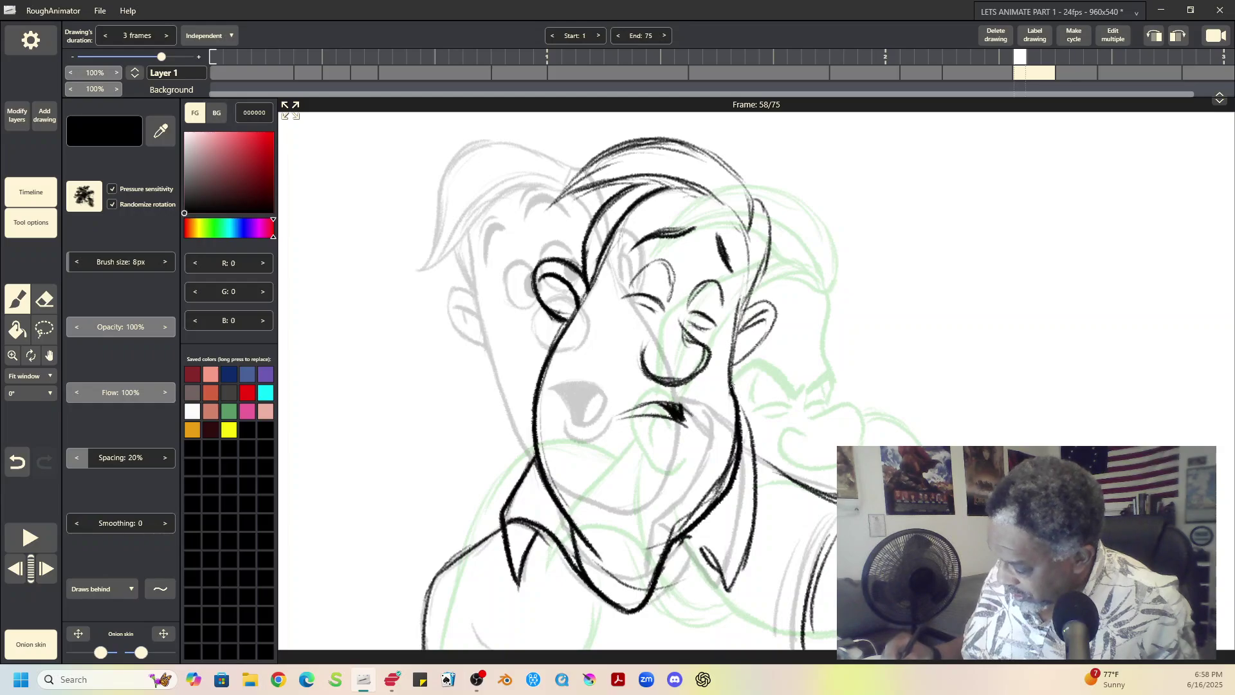
{"action": "mouse_move", "coordinate": [731, 384]}
{"action": "left_mouse_down"}
{"action": "mouse_move", "coordinate": [756, 520]}
{"action": "mouse_move", "coordinate": [725, 591]}
{"action": "left_mouse_up"}
{"action": "mouse_move", "coordinate": [664, 558]}
{"action": "left_mouse_down"}
{"action": "mouse_move", "coordinate": [688, 548]}
{"action": "mouse_move", "coordinate": [727, 586]}
{"action": "left_mouse_up"}
{"action": "left_click", "coordinate": [43, 299]}
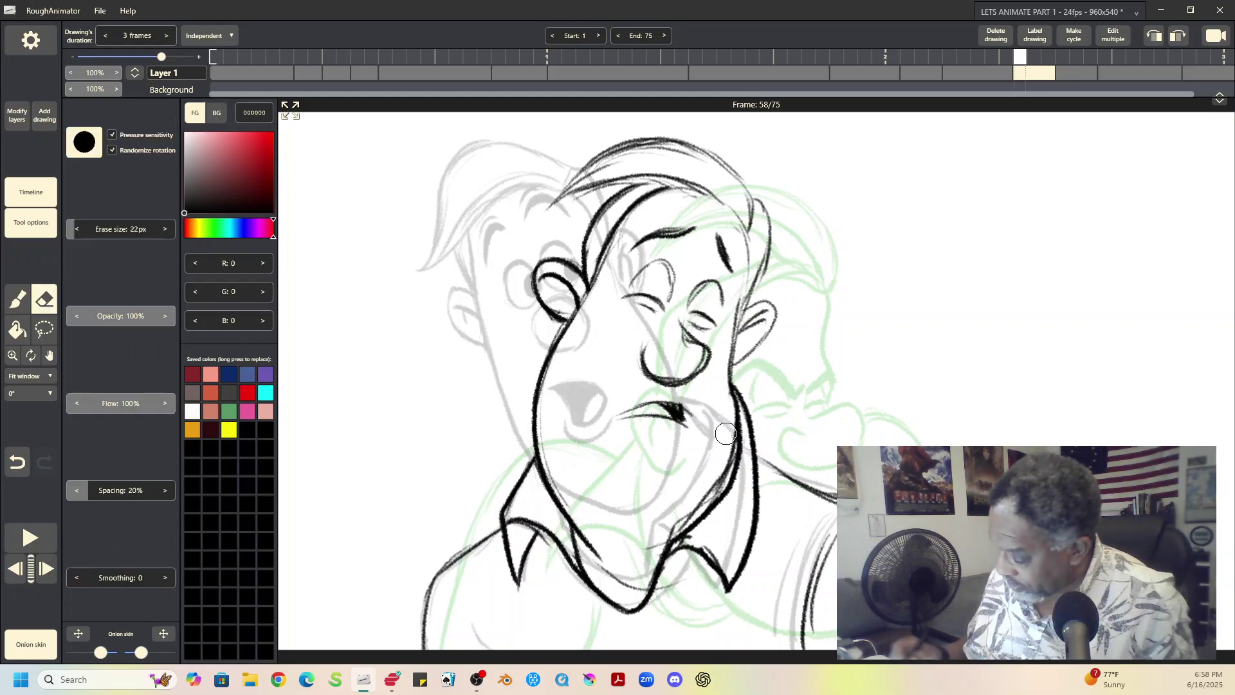
{"action": "mouse_move", "coordinate": [722, 375]}
{"action": "left_mouse_down"}
{"action": "mouse_move", "coordinate": [637, 576]}
{"action": "mouse_move", "coordinate": [620, 582]}
{"action": "mouse_move", "coordinate": [604, 568]}
{"action": "mouse_move", "coordinate": [635, 589]}
{"action": "mouse_move", "coordinate": [683, 522]}
{"action": "mouse_move", "coordinate": [695, 533]}
{"action": "mouse_move", "coordinate": [681, 540]}
{"action": "mouse_move", "coordinate": [718, 554]}
{"action": "left_mouse_up"}
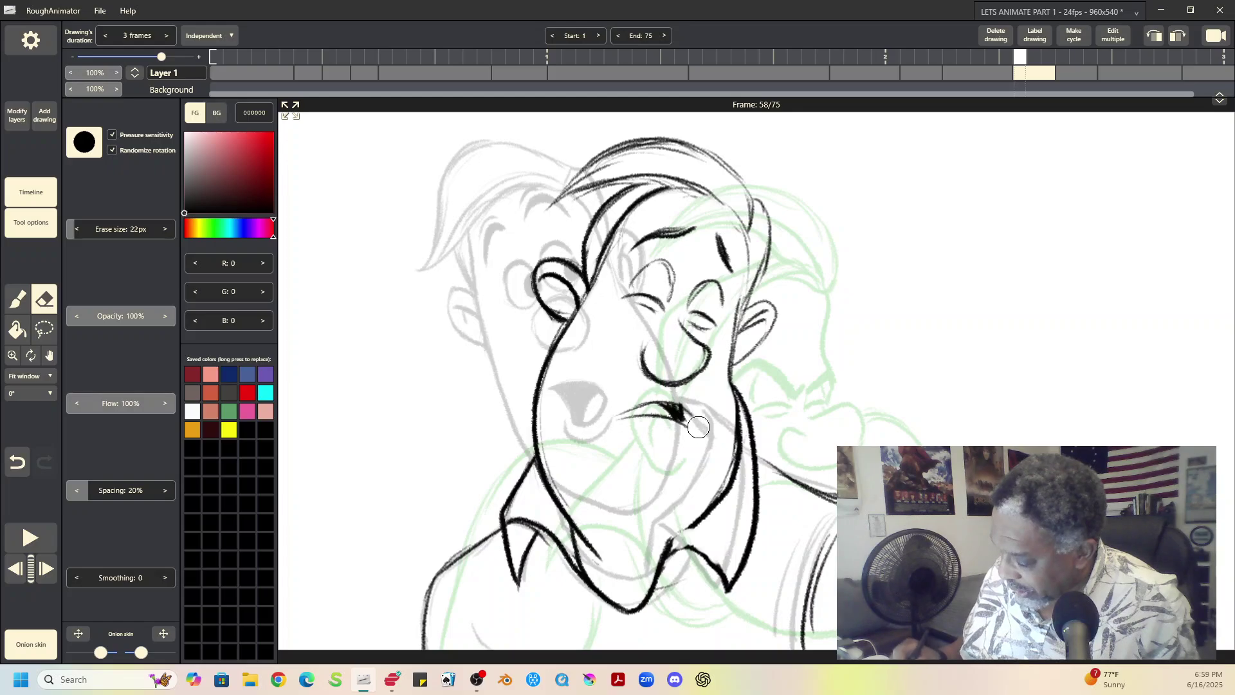
Ink the downturned mouth with bold upper and lower lip lines
{"action": "left_click", "coordinate": [16, 302]}
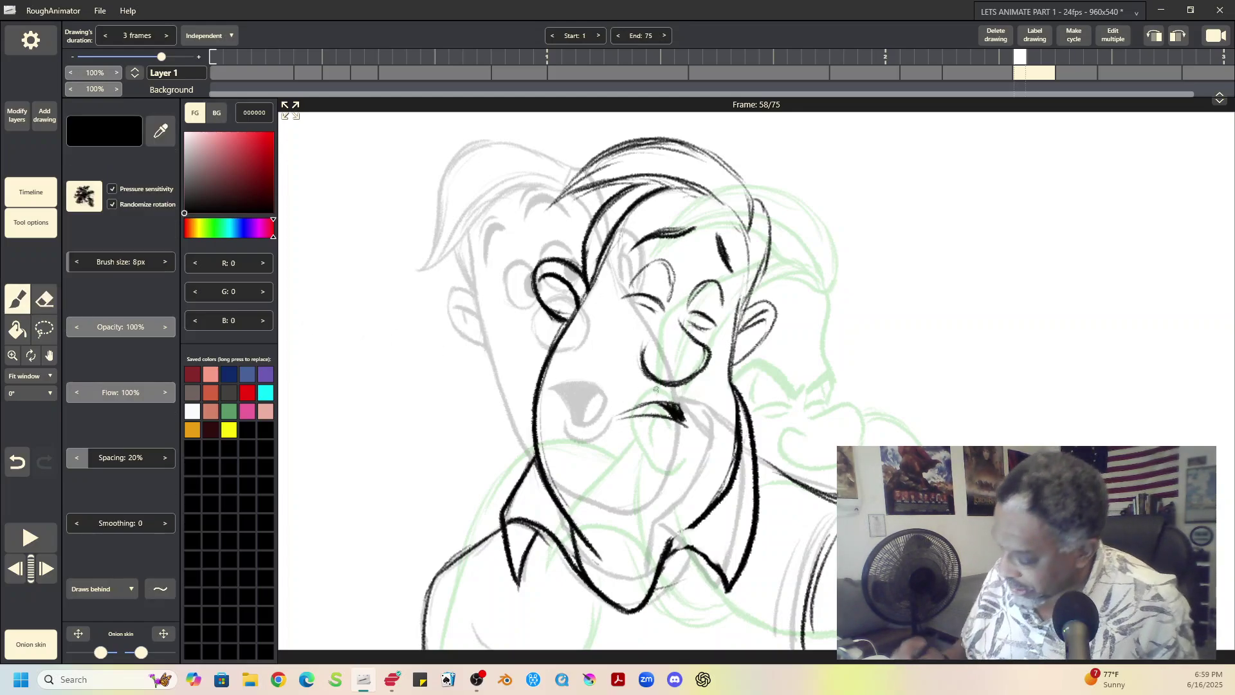
{"action": "left_click_drag", "start_coordinate": [628, 412], "coordinate": [670, 400]}
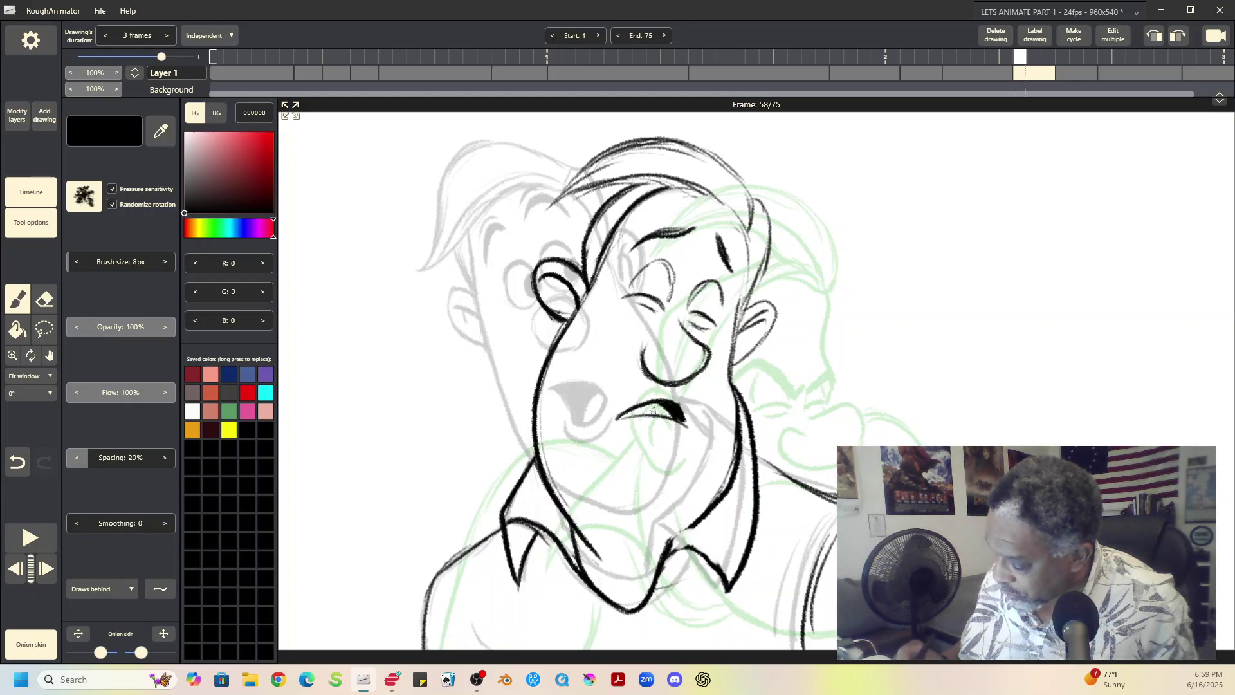
{"action": "left_click_drag", "start_coordinate": [615, 419], "coordinate": [685, 423]}
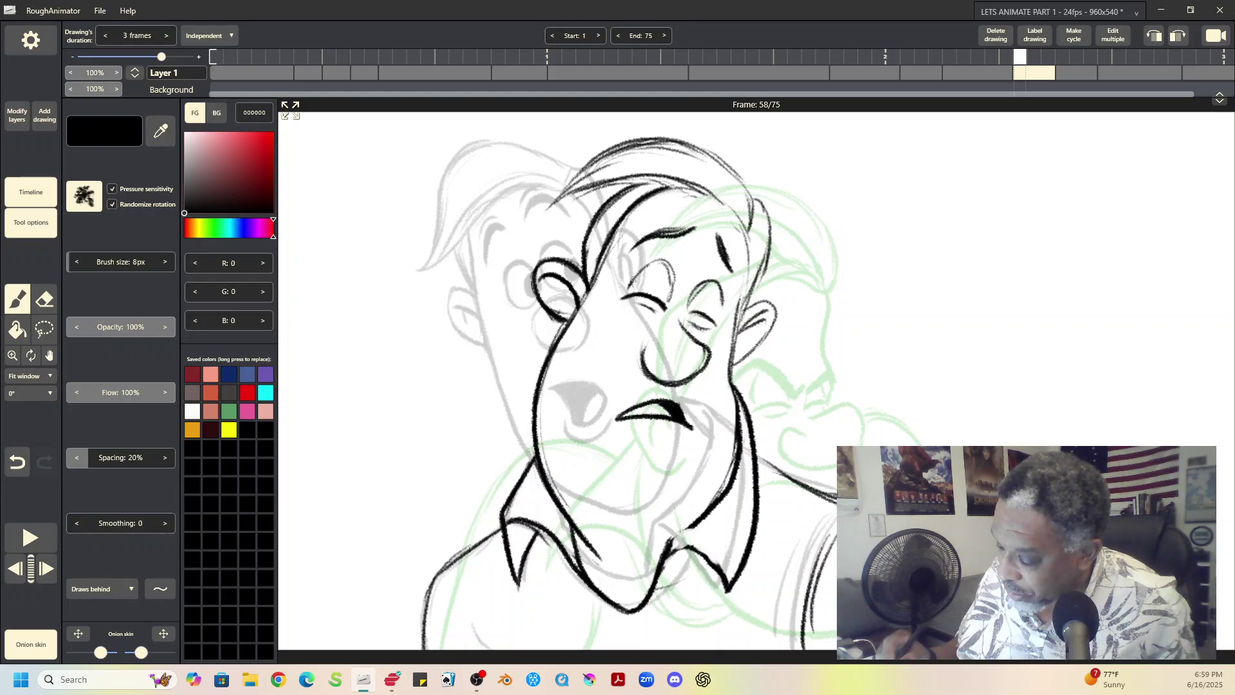
Ink the closed eyes' lids and thicken both worried eyebrows
{"action": "left_click_drag", "start_coordinate": [630, 283], "coordinate": [662, 260]}
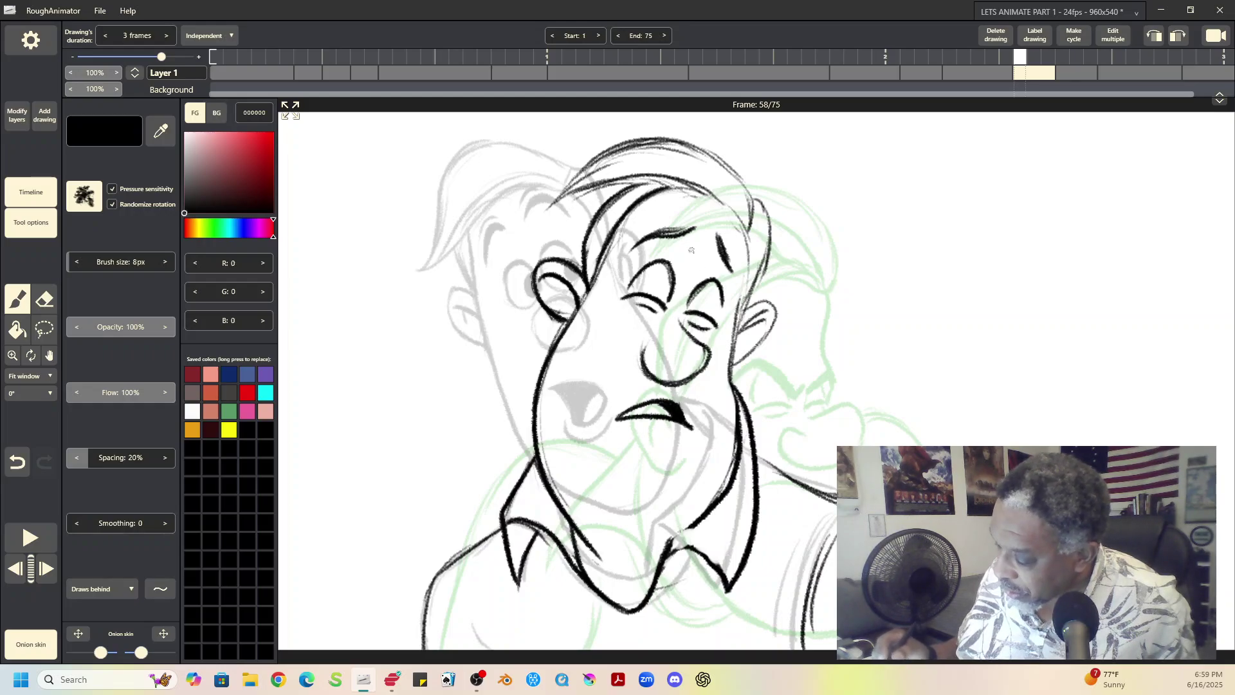
{"action": "left_click_drag", "start_coordinate": [670, 235], "coordinate": [699, 223]}
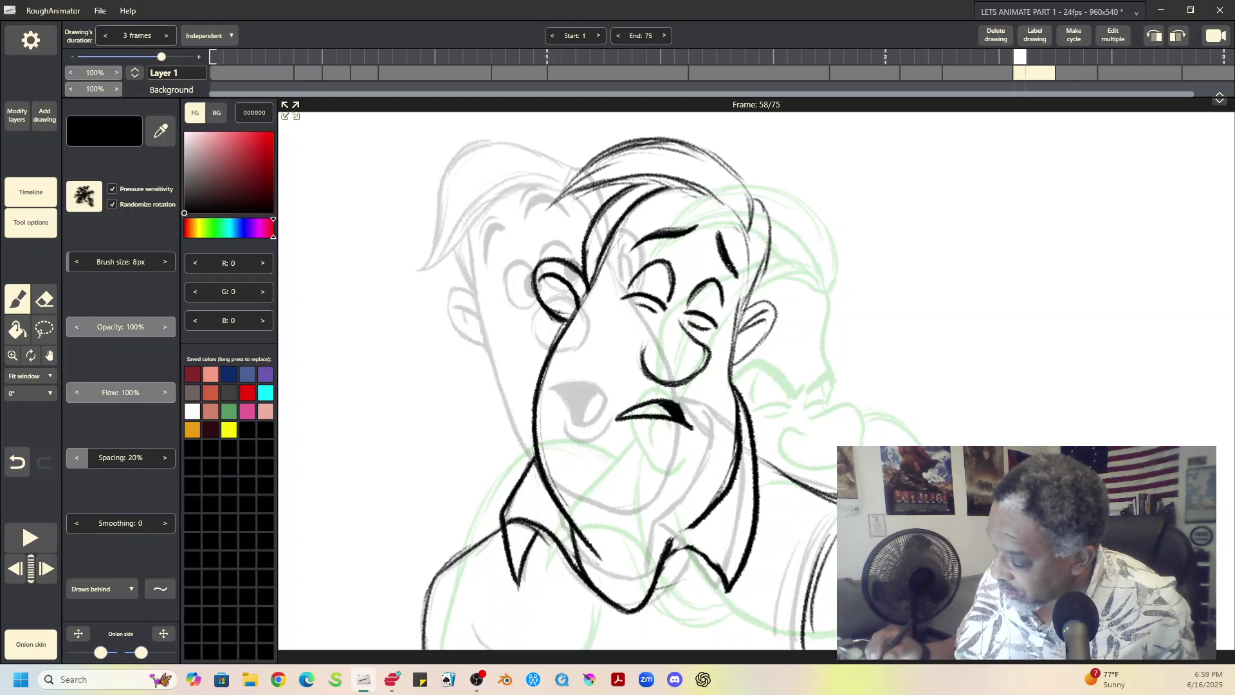
{"action": "left_click_drag", "start_coordinate": [732, 271], "coordinate": [738, 287]}
Ink the far side of the face, the hairline across the forehead and the swept-back hair's top outline
{"action": "left_click_drag", "start_coordinate": [748, 230], "coordinate": [727, 383]}
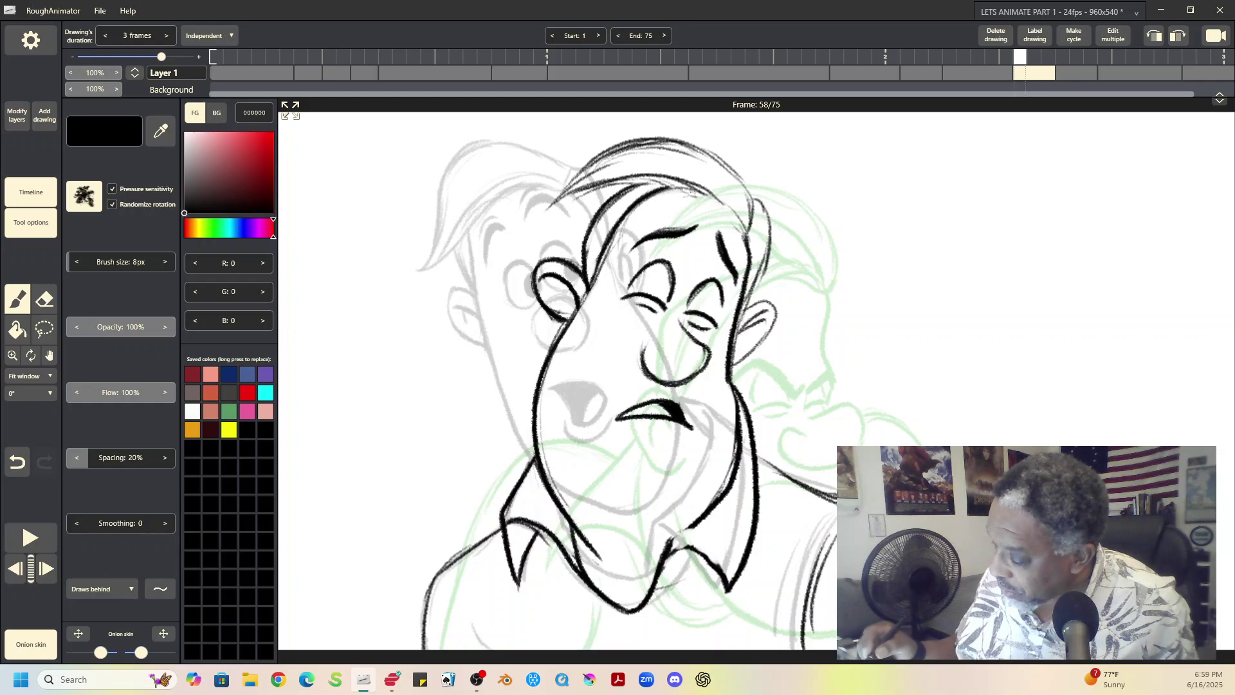
{"action": "mouse_move", "coordinate": [660, 191]}
{"action": "left_mouse_down"}
{"action": "mouse_move", "coordinate": [705, 194]}
{"action": "mouse_move", "coordinate": [751, 234]}
{"action": "left_mouse_up"}
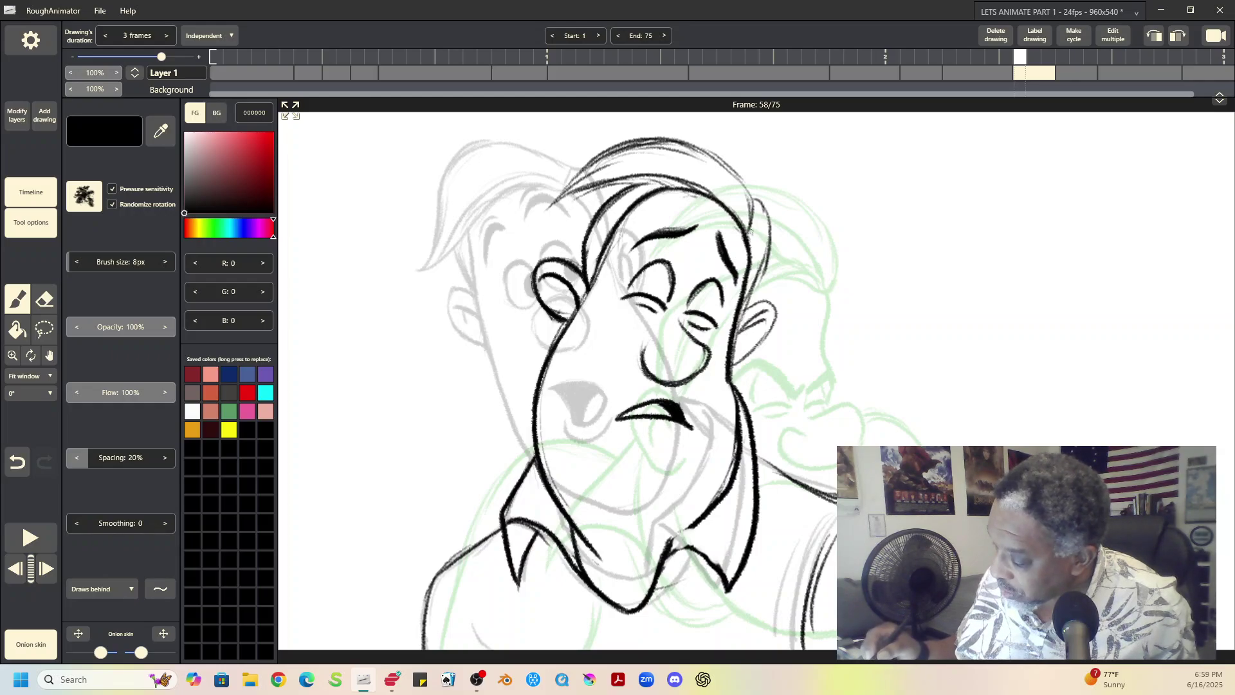
{"action": "mouse_move", "coordinate": [547, 213]}
{"action": "left_mouse_down"}
{"action": "mouse_move", "coordinate": [655, 174]}
{"action": "mouse_move", "coordinate": [613, 181]}
{"action": "mouse_move", "coordinate": [686, 193]}
{"action": "left_mouse_up"}
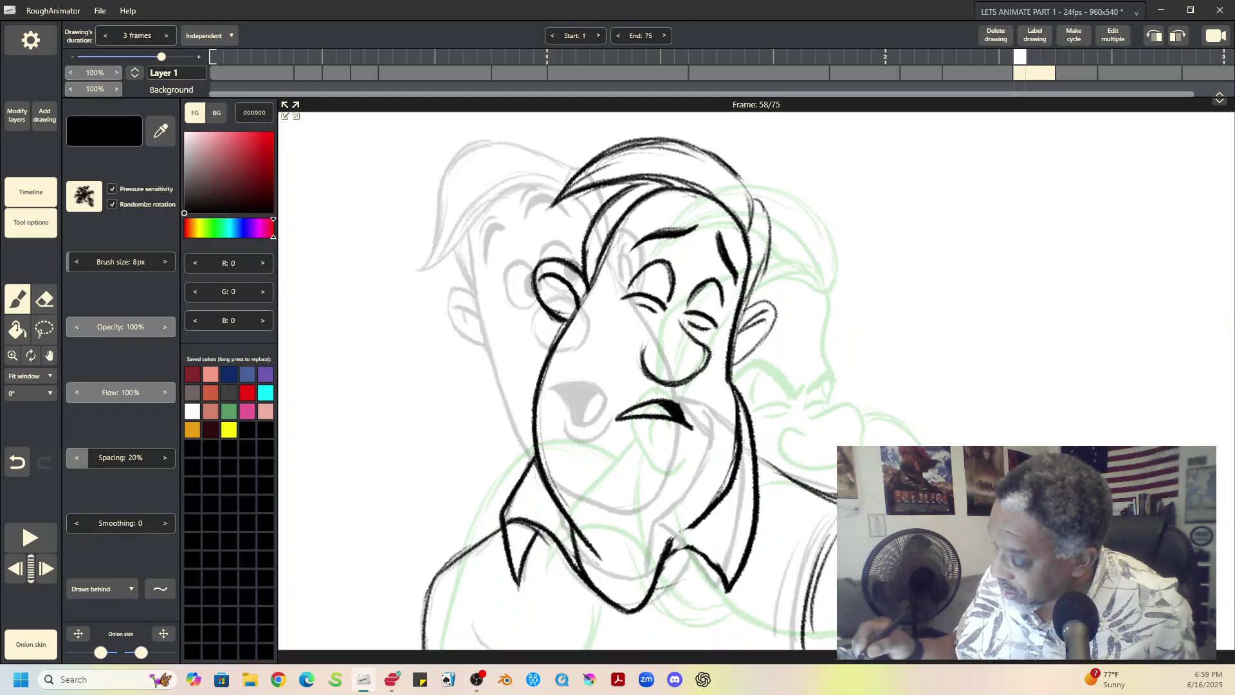
Ink the far side of the hair and the far ear, and erase the leftover rough lines inside both ears
{"action": "left_click_drag", "start_coordinate": [750, 204], "coordinate": [745, 243]}
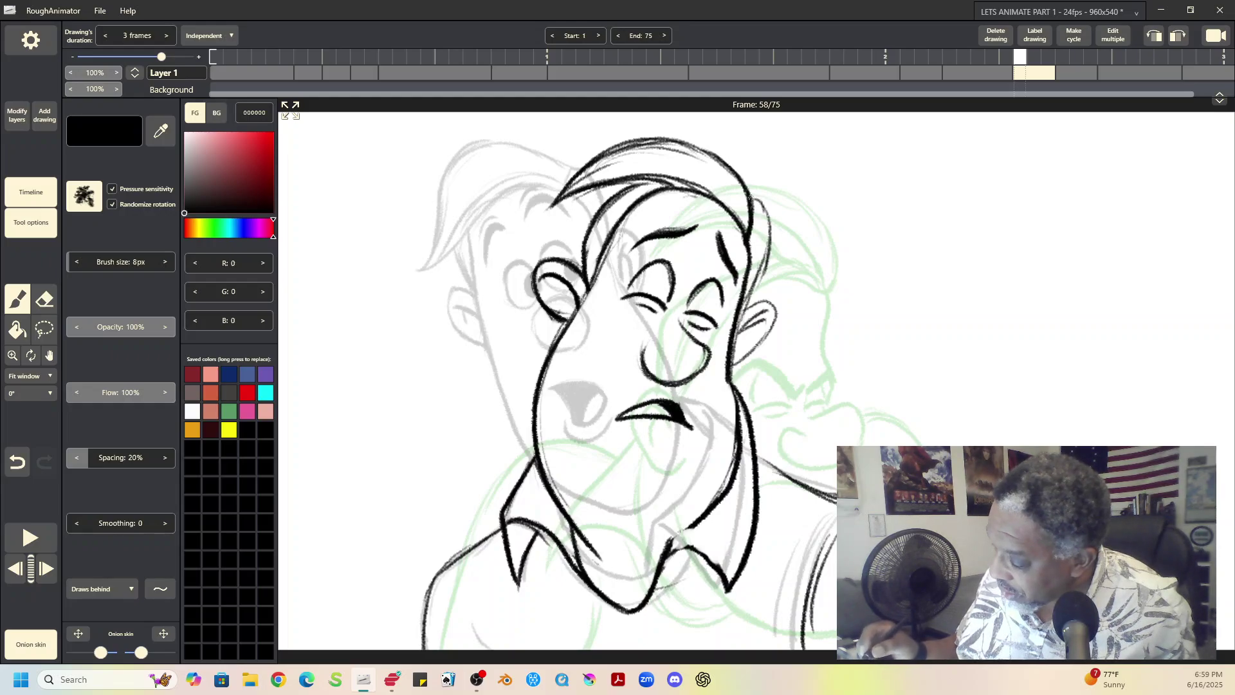
{"action": "mouse_move", "coordinate": [750, 195]}
{"action": "left_mouse_down"}
{"action": "mouse_move", "coordinate": [770, 245]}
{"action": "mouse_move", "coordinate": [731, 337]}
{"action": "mouse_move", "coordinate": [750, 334]}
{"action": "mouse_move", "coordinate": [732, 343]}
{"action": "mouse_move", "coordinate": [742, 310]}
{"action": "mouse_move", "coordinate": [763, 300]}
{"action": "mouse_move", "coordinate": [774, 318]}
{"action": "mouse_move", "coordinate": [732, 368]}
{"action": "left_mouse_up"}
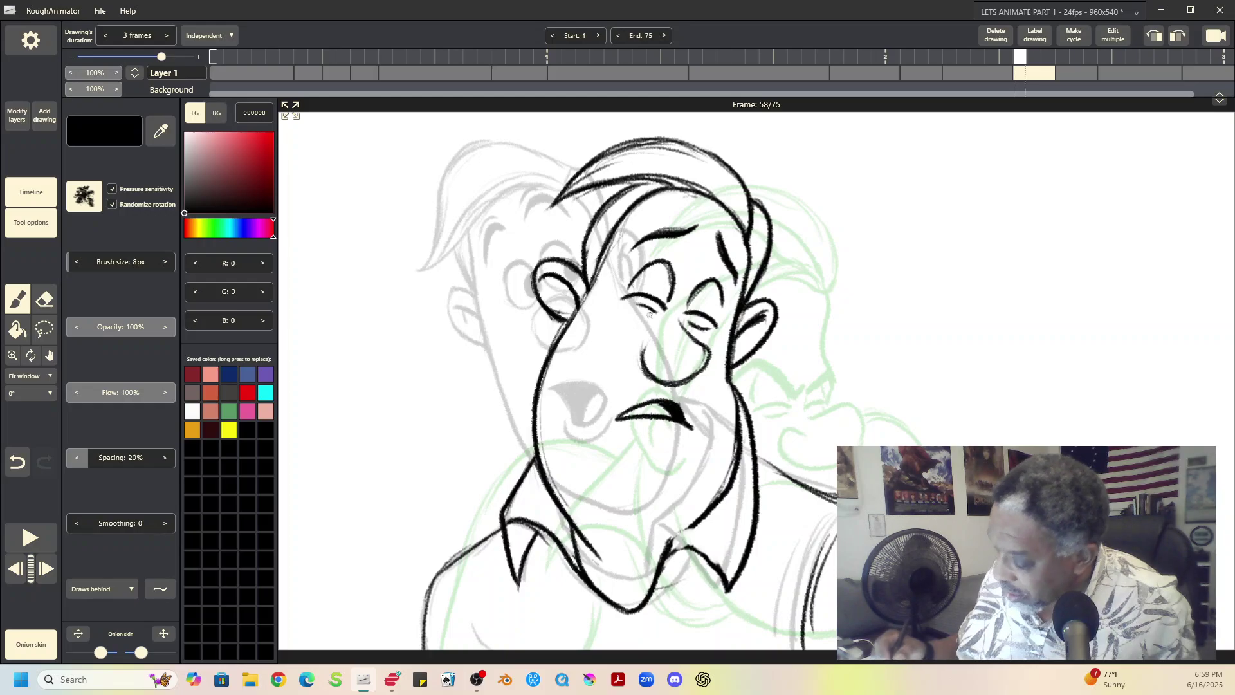
{"action": "left_click", "coordinate": [44, 299]}
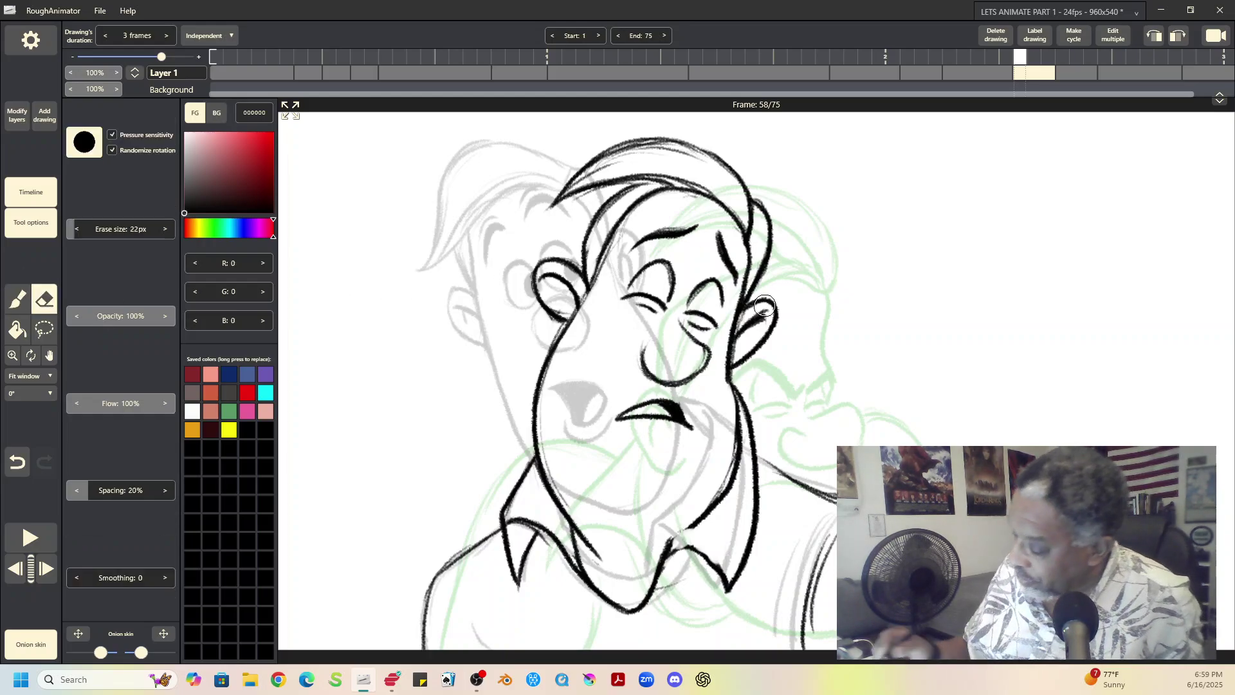
{"action": "mouse_move", "coordinate": [748, 337]}
{"action": "left_mouse_down"}
{"action": "mouse_move", "coordinate": [766, 320]}
{"action": "mouse_move", "coordinate": [739, 341]}
{"action": "left_mouse_up"}
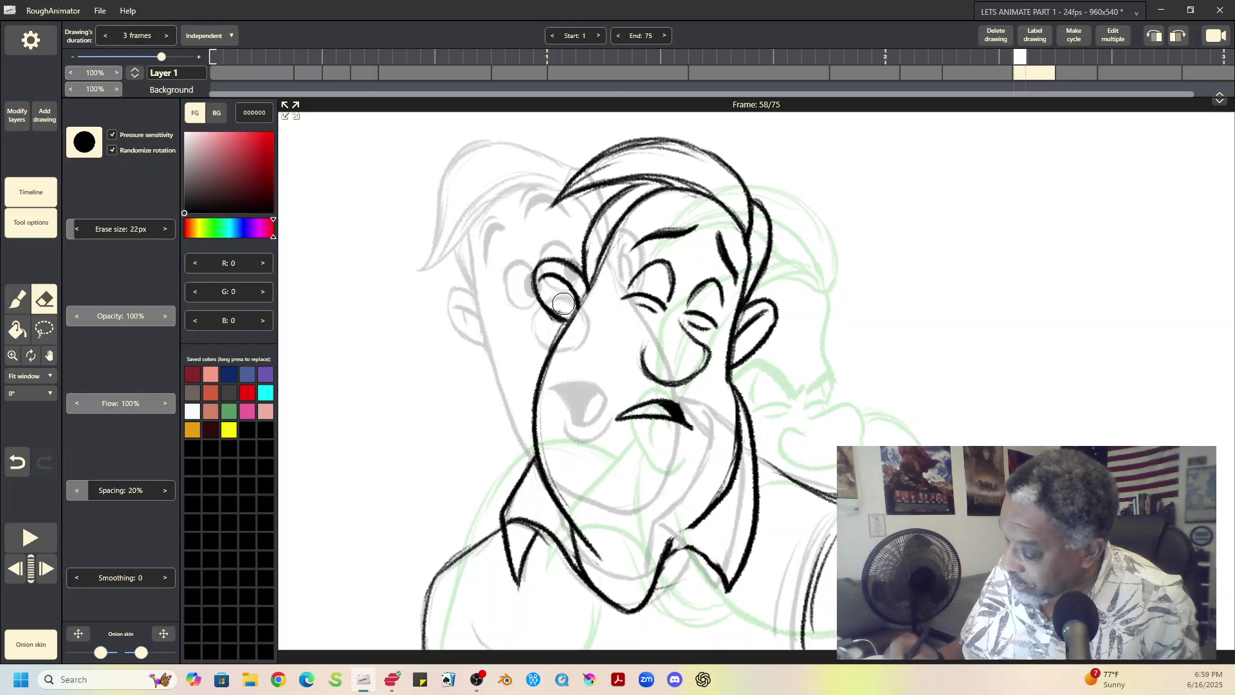
{"action": "left_click_drag", "start_coordinate": [560, 308], "coordinate": [556, 322]}
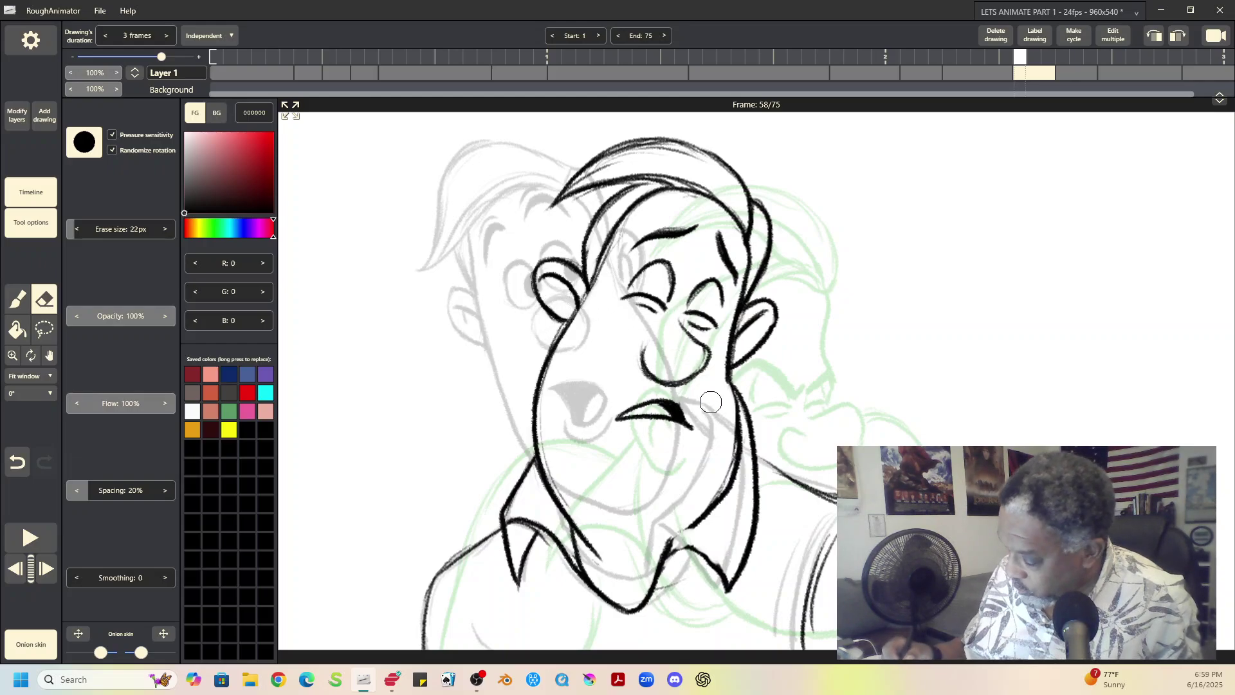
Ink the jaw-to-collar join, both shoulders with their arm lines and the near sleeve crease, and erase the rough lines along the far arm
{"action": "left_click", "coordinate": [18, 304]}
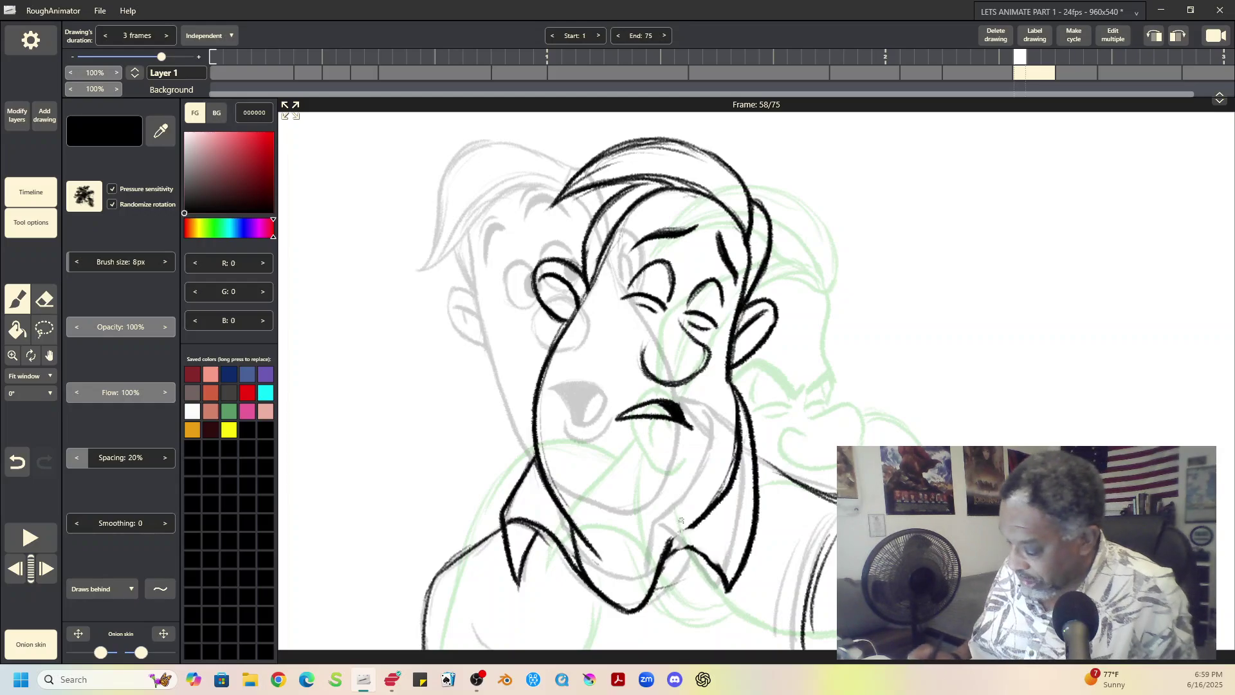
{"action": "left_click_drag", "start_coordinate": [668, 542], "coordinate": [690, 528]}
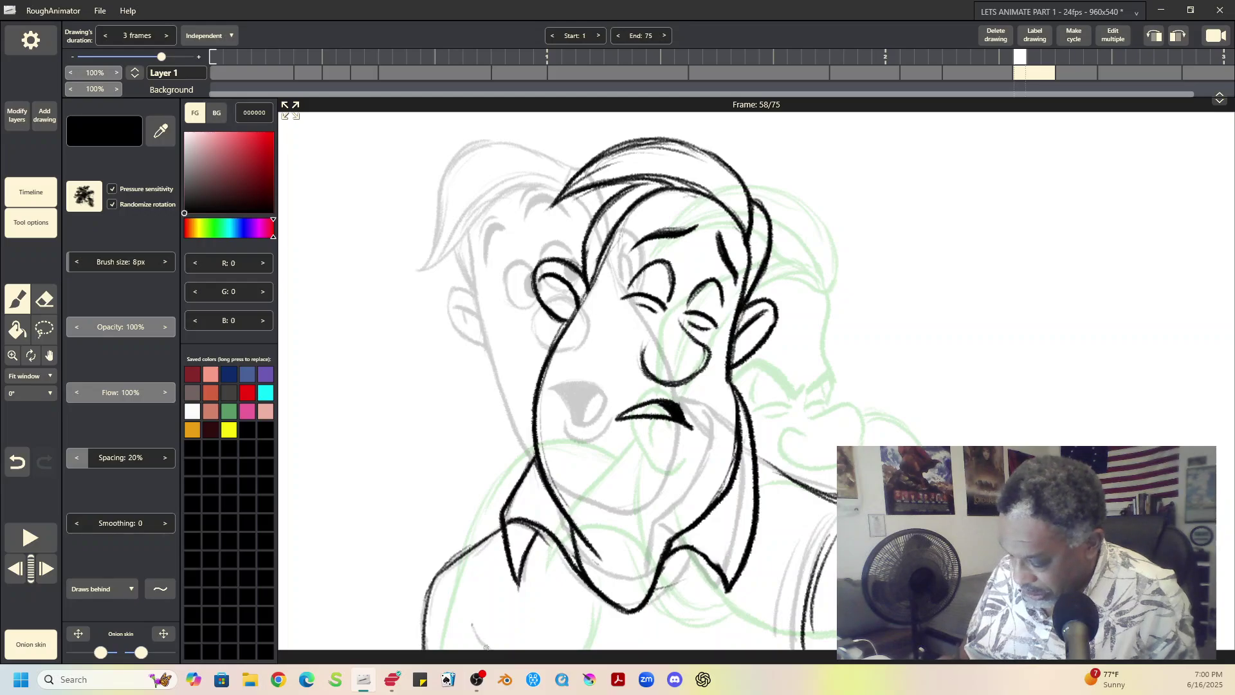
{"action": "left_click_drag", "start_coordinate": [486, 647], "coordinate": [493, 651]}
{"action": "mouse_move", "coordinate": [500, 529]}
{"action": "left_mouse_down"}
{"action": "mouse_move", "coordinate": [461, 554]}
{"action": "mouse_move", "coordinate": [425, 614]}
{"action": "mouse_move", "coordinate": [435, 662]}
{"action": "left_mouse_up"}
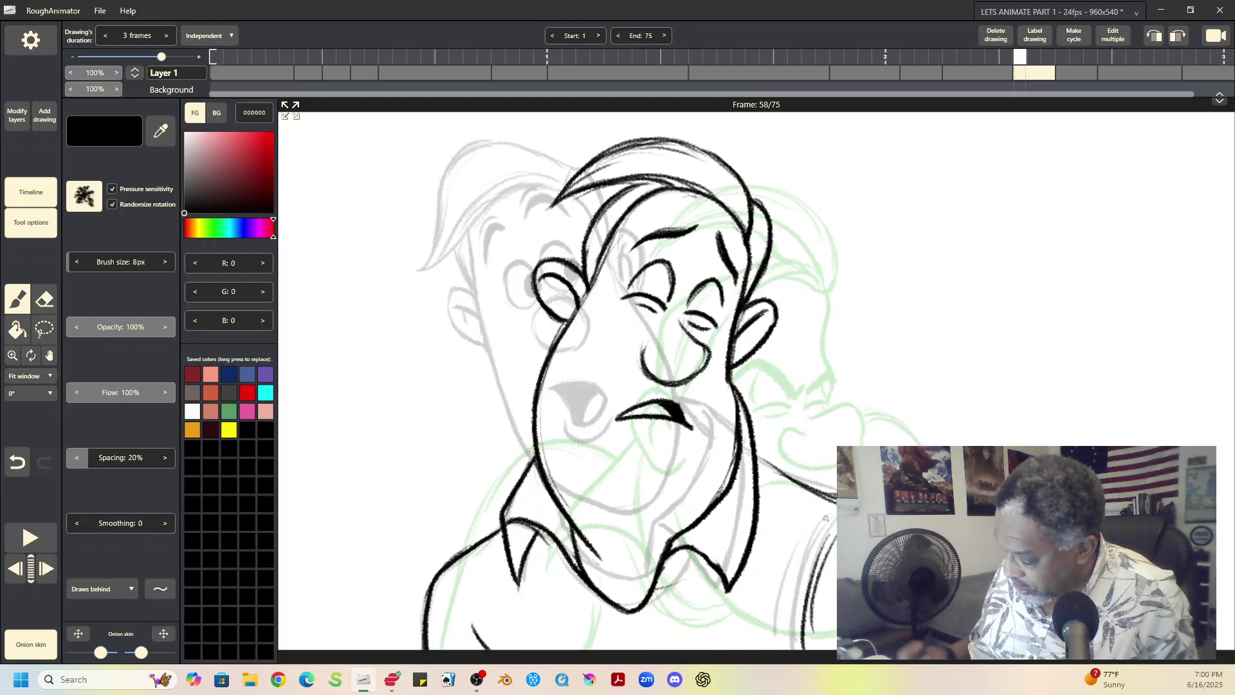
{"action": "mouse_move", "coordinate": [832, 540]}
{"action": "left_mouse_down"}
{"action": "mouse_move", "coordinate": [808, 590]}
{"action": "mouse_move", "coordinate": [801, 654]}
{"action": "left_mouse_up"}
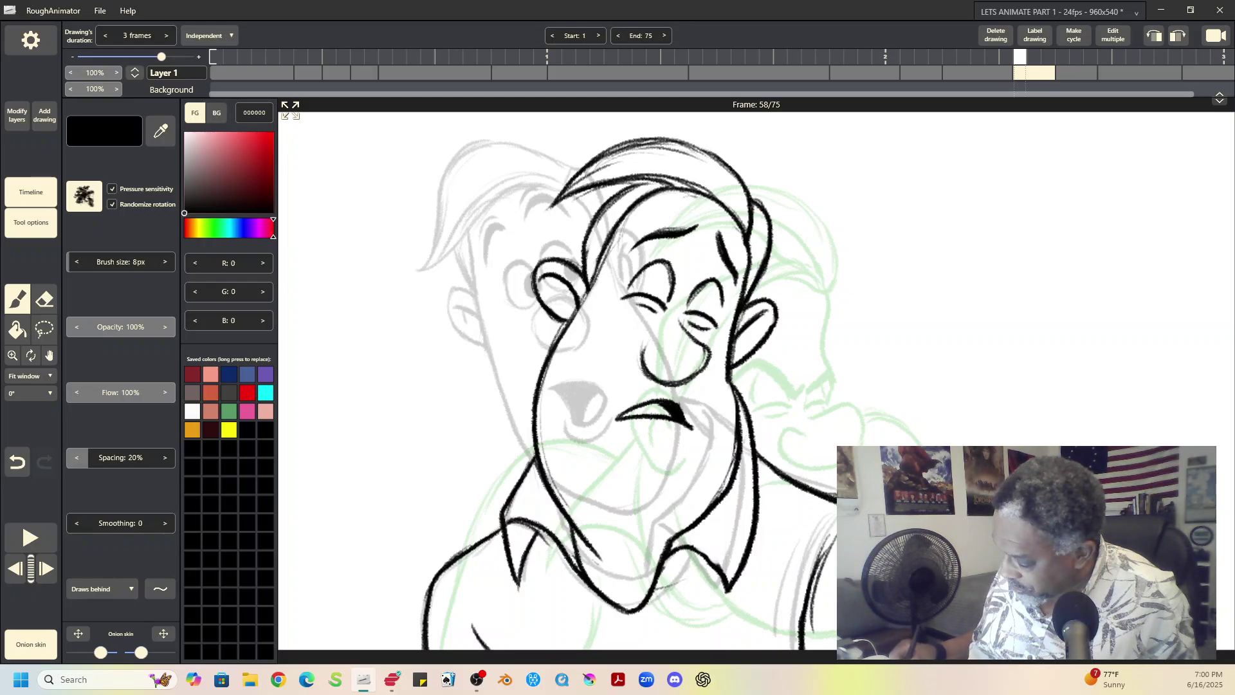
{"action": "left_click", "coordinate": [44, 300]}
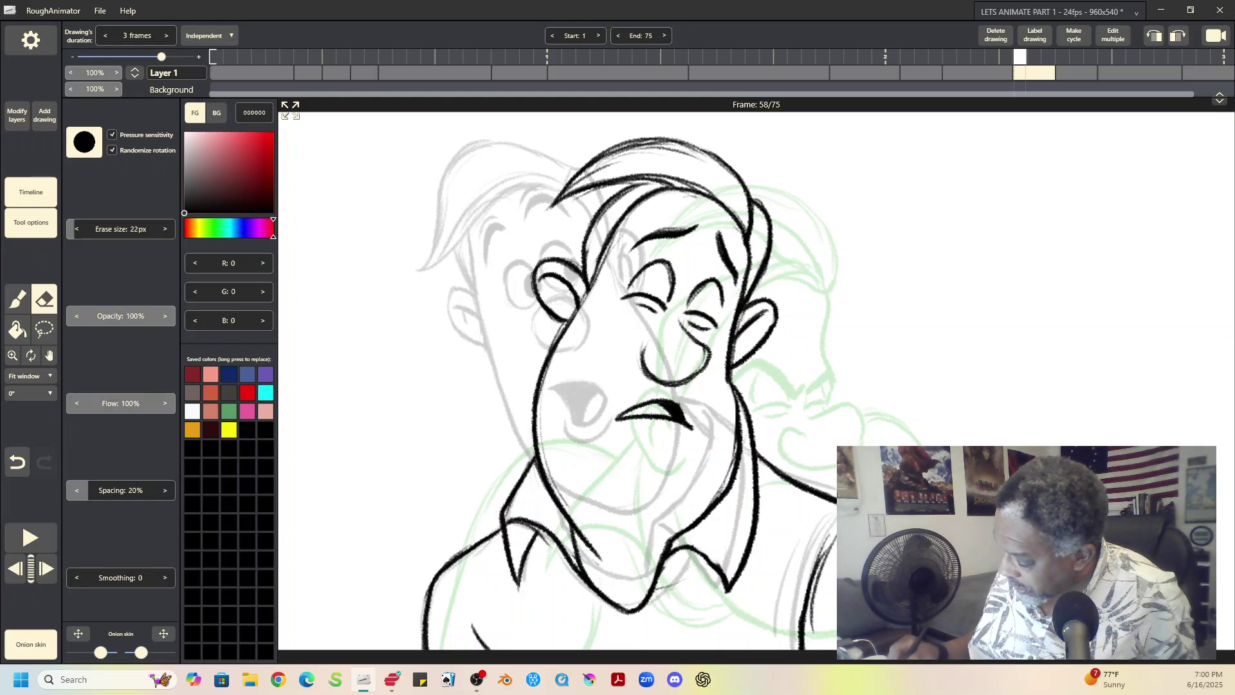
{"action": "left_click_drag", "start_coordinate": [818, 623], "coordinate": [827, 576]}
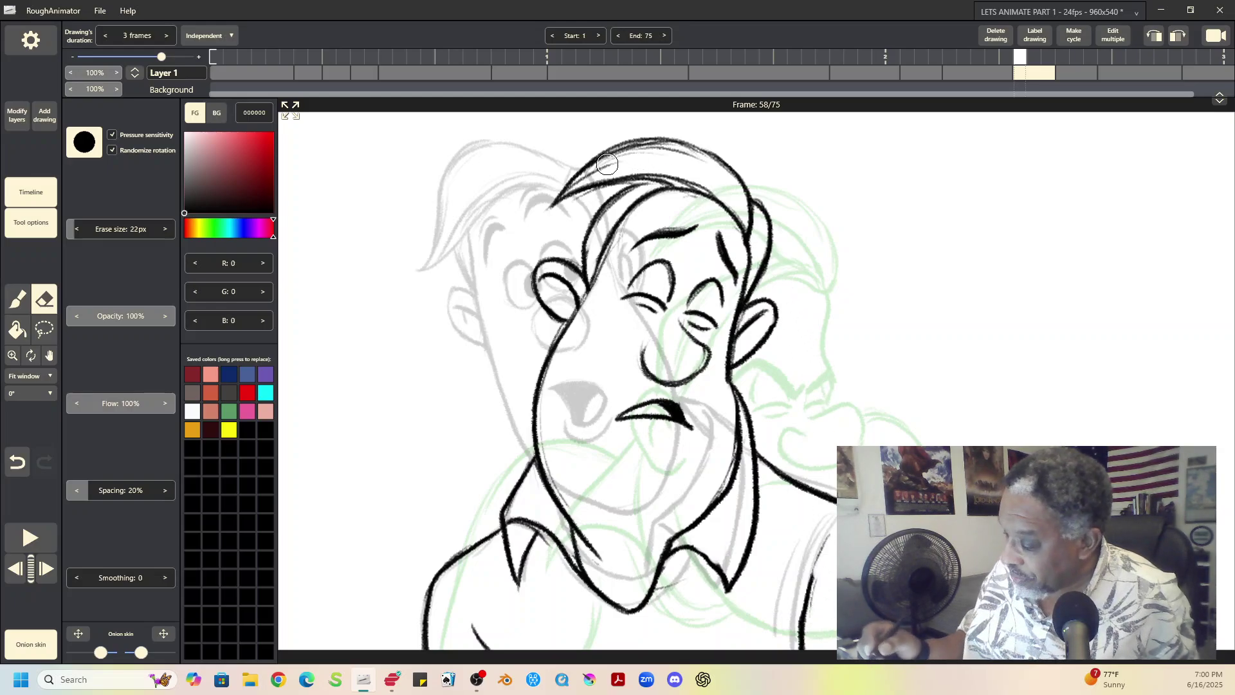
Erase the rough construction lines inside the swept-back hair and touch up the ink lines
{"action": "mouse_move", "coordinate": [571, 185]}
{"action": "left_mouse_down"}
{"action": "mouse_move", "coordinate": [639, 155]}
{"action": "mouse_move", "coordinate": [678, 155]}
{"action": "left_mouse_up"}
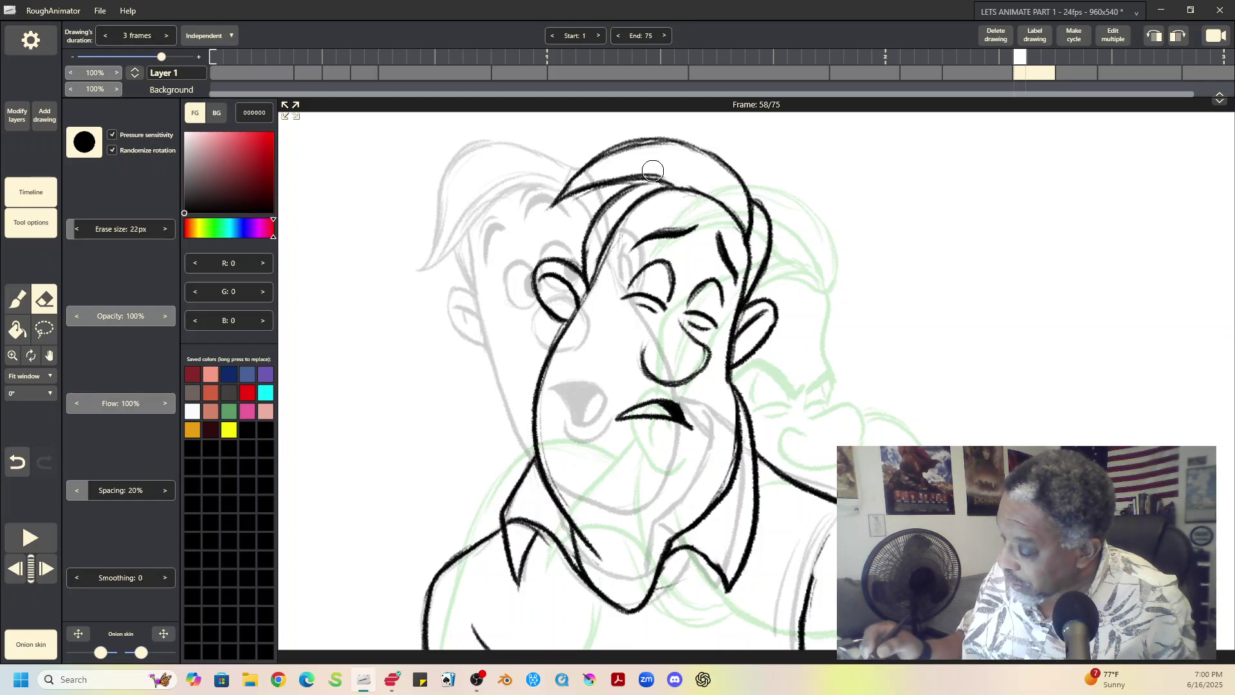
{"action": "left_click_drag", "start_coordinate": [591, 174], "coordinate": [636, 152]}
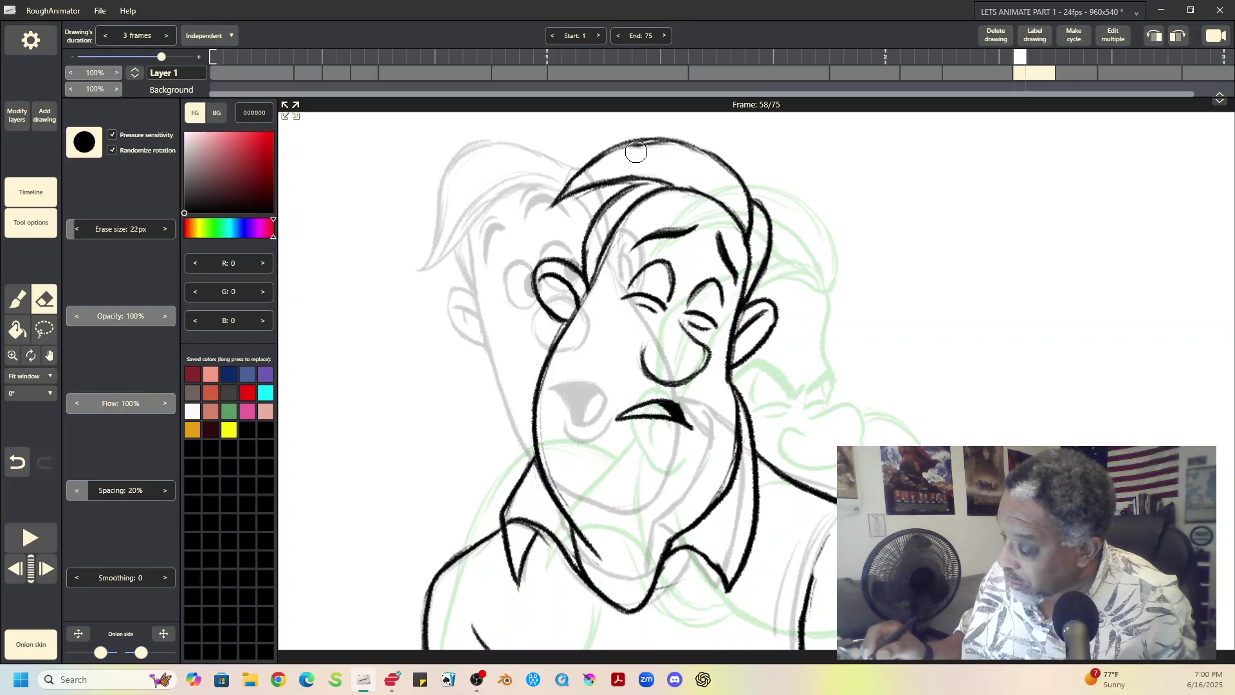
{"action": "left_click", "coordinate": [21, 295]}
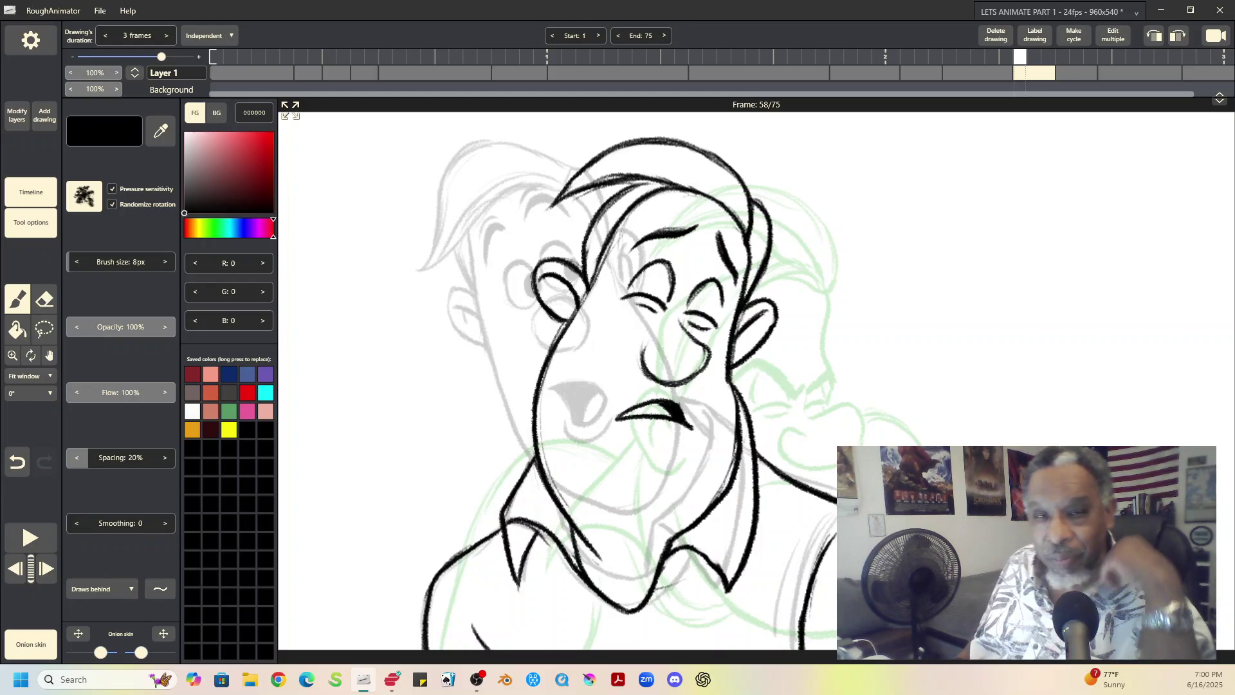
Play back the animation to check the inked pose, and touch up the face outline around the ears and temple at frame 58
{"action": "left_click", "coordinate": [26, 539]}
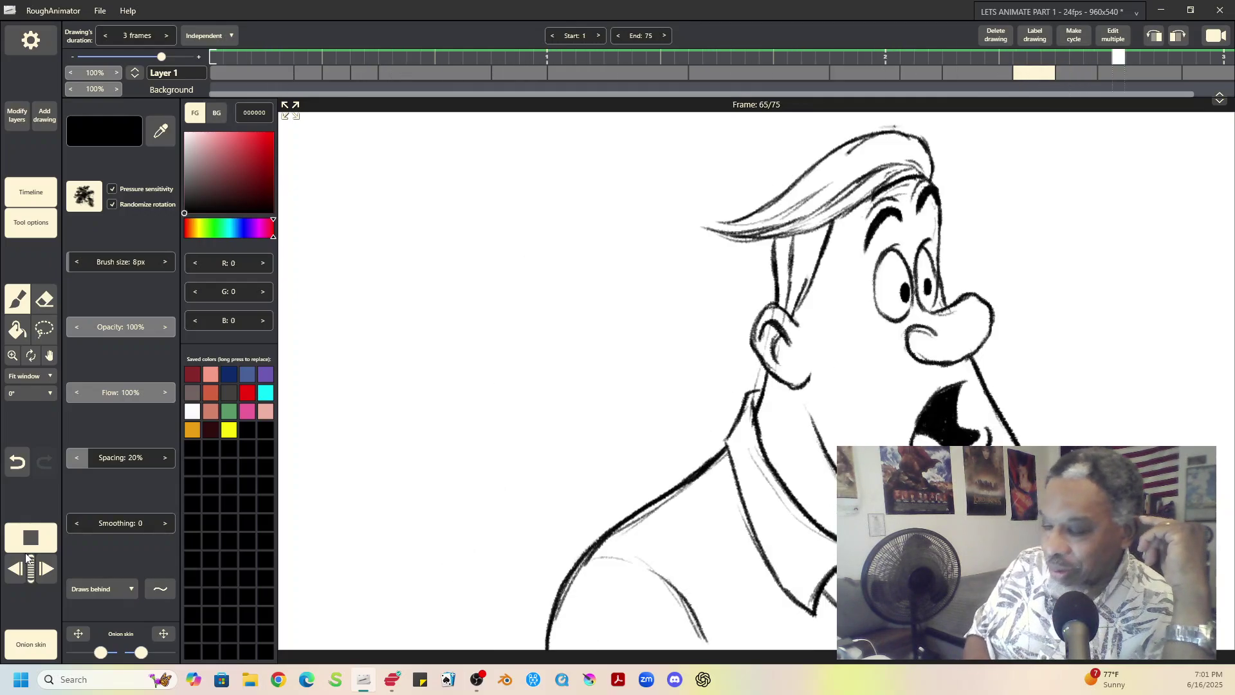
{"action": "left_click", "coordinate": [37, 536]}
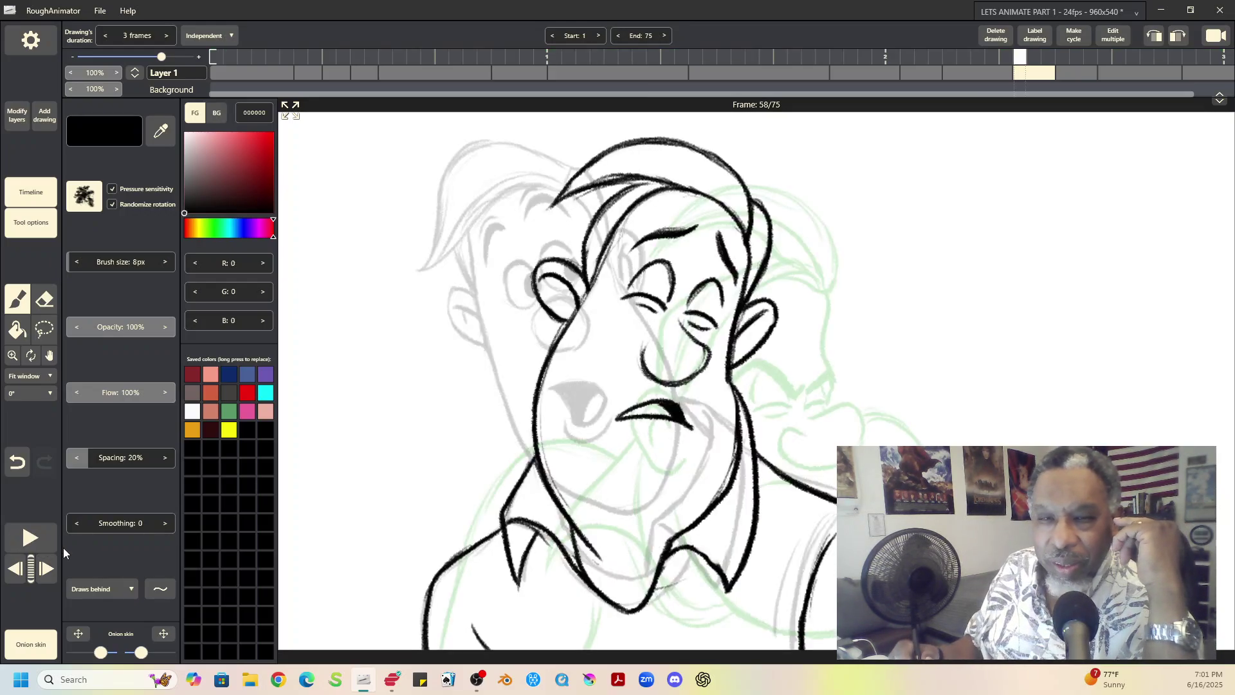
{"action": "left_click", "coordinate": [44, 299]}
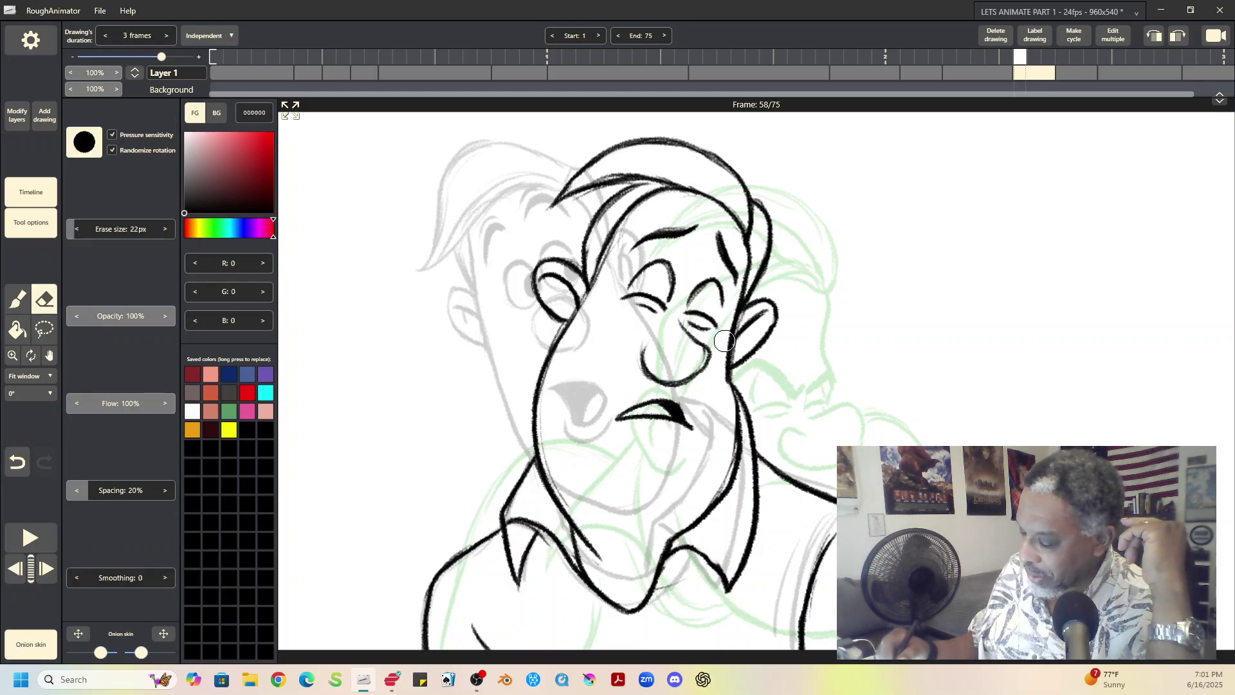
{"action": "left_click", "coordinate": [18, 300]}
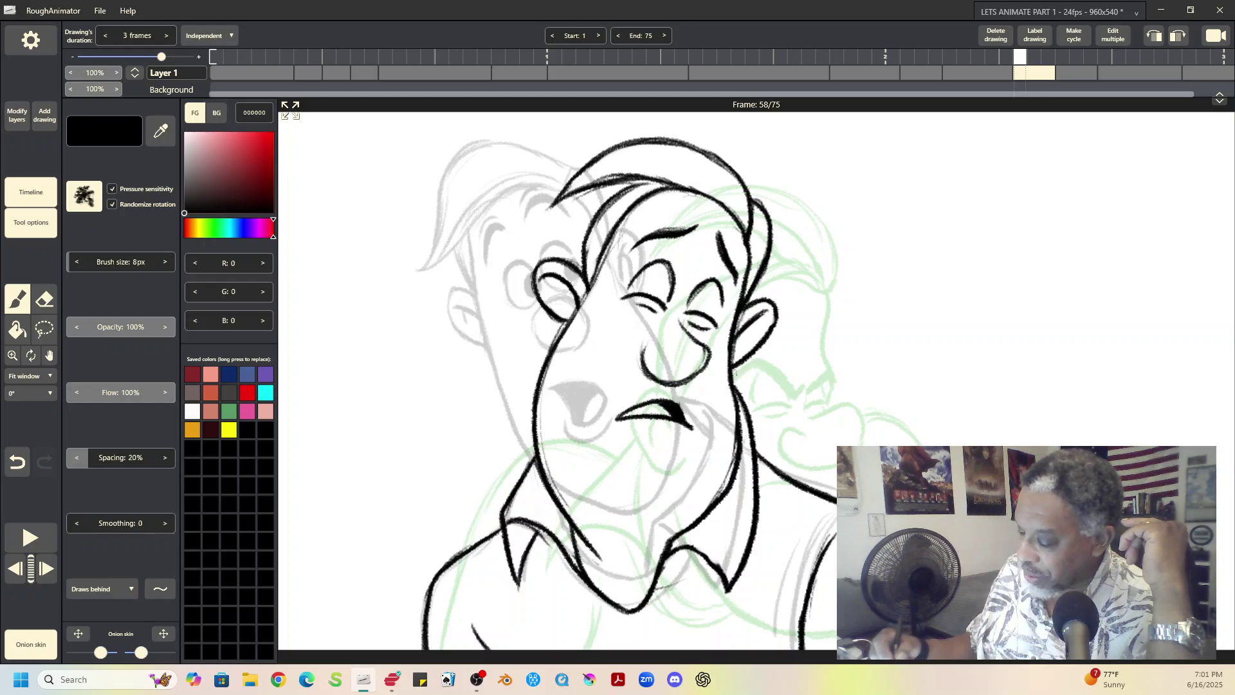
{"action": "left_click", "coordinate": [45, 300]}
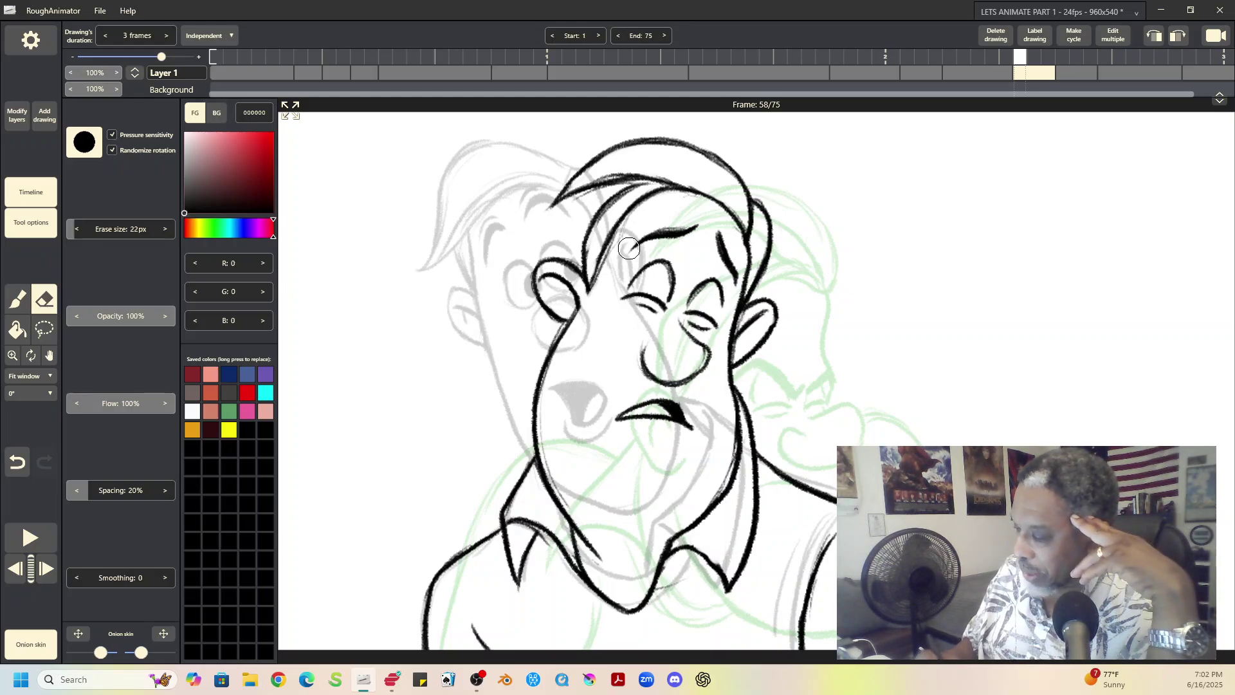
Compare the closed-eyes drawing at frame 58 with the angry pose at frame 61 by flipping between them
{"action": "mouse_move", "coordinate": [1003, 72]}
{"action": "left_mouse_down"}
{"action": "mouse_move", "coordinate": [943, 73]}
{"action": "mouse_move", "coordinate": [1055, 78]}
{"action": "left_mouse_up"}
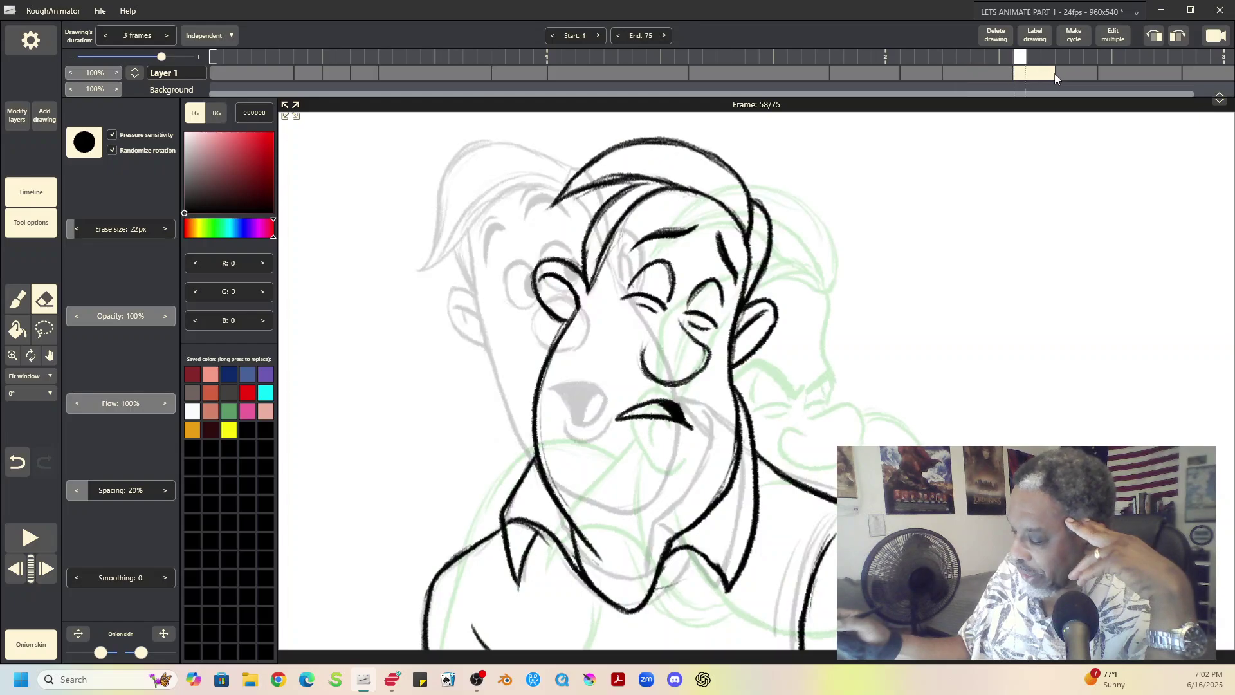
{"action": "left_click", "coordinate": [1074, 74]}
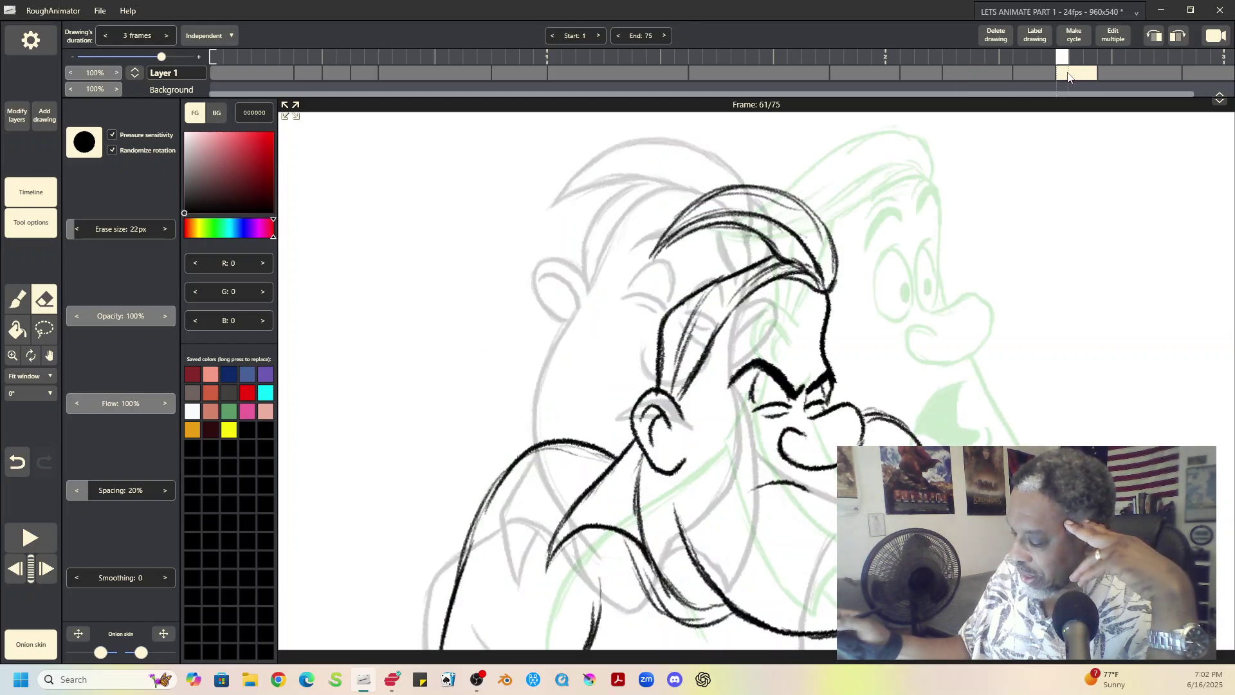
{"action": "left_click", "coordinate": [1042, 75]}
{"action": "left_click", "coordinate": [1066, 76]}
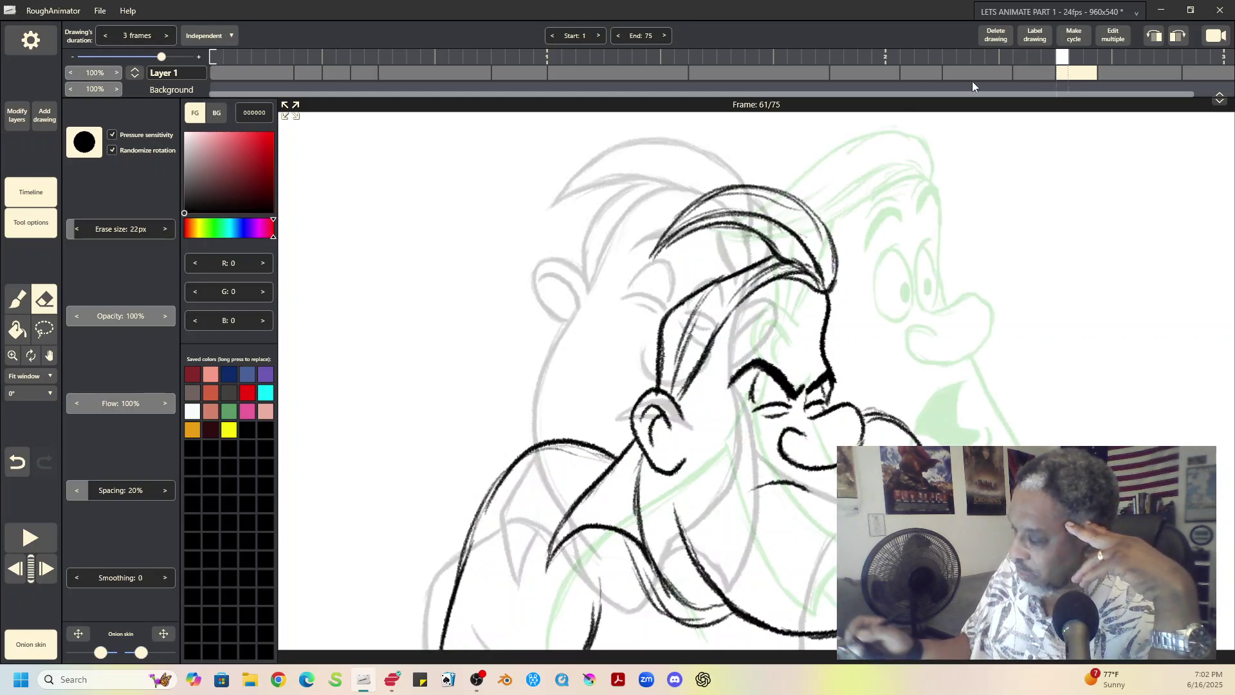
{"action": "left_click", "coordinate": [1035, 76]}
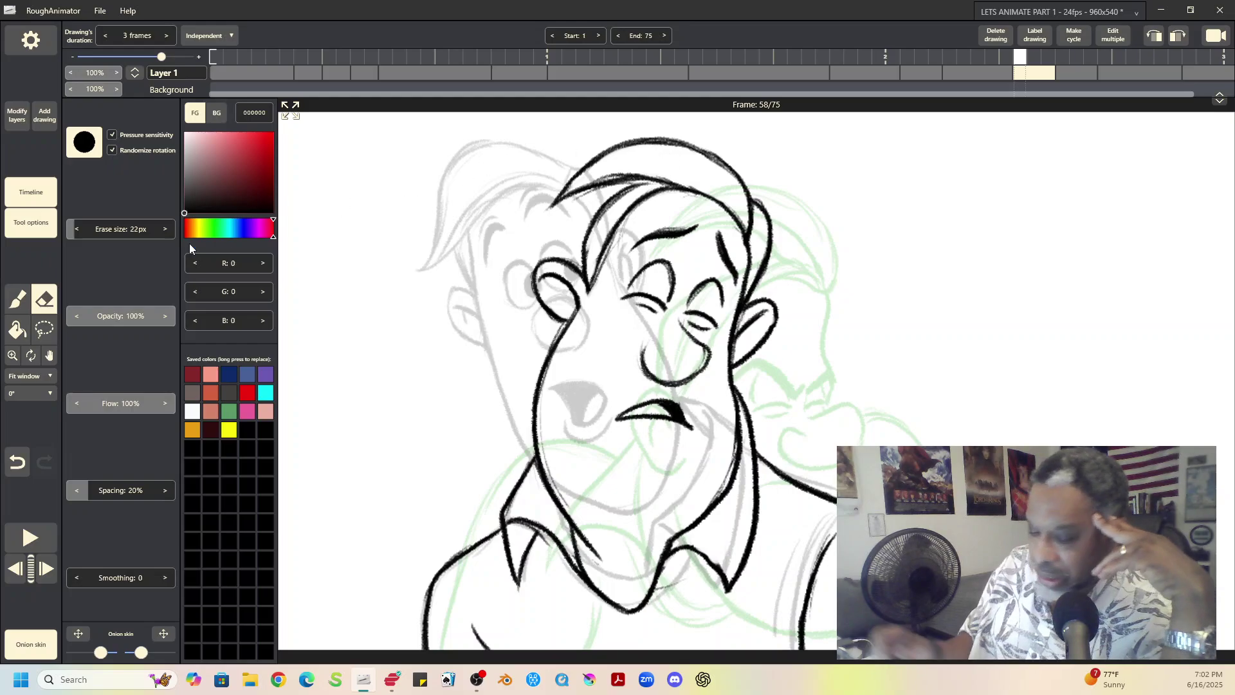
Ink a thin inner strand line through the swept-back hair at frame 58 and check it against the drawing at frame 61
{"action": "left_click", "coordinate": [17, 301]}
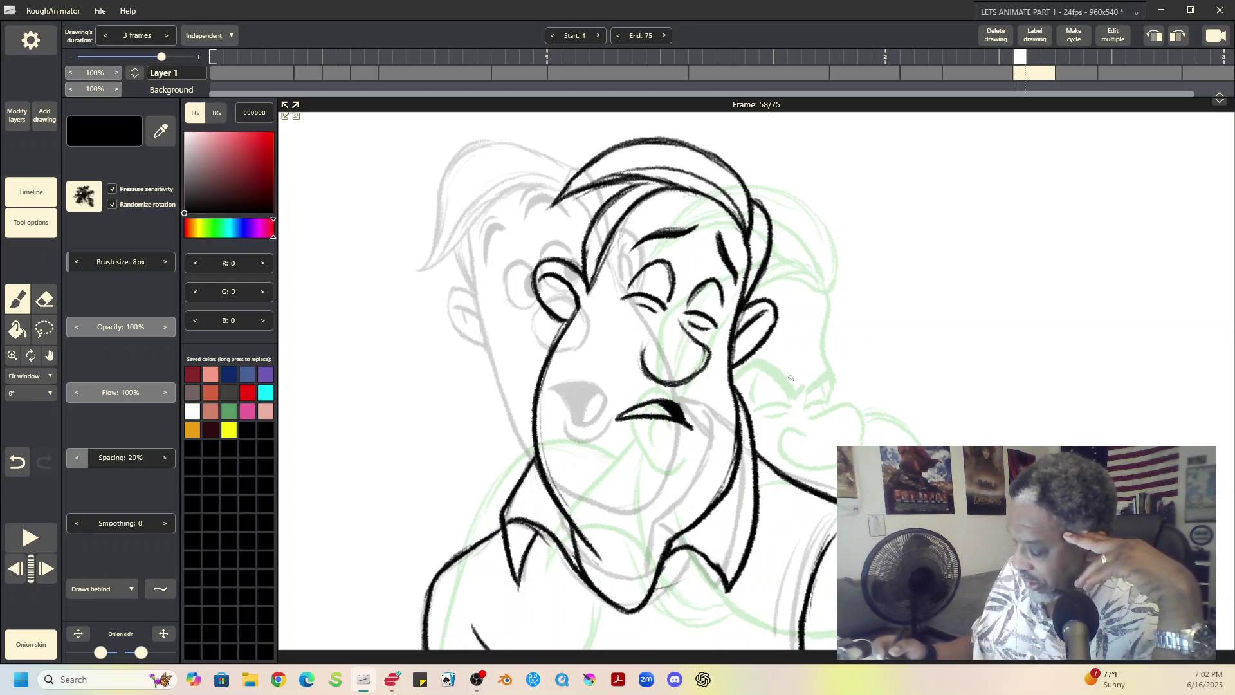
{"action": "left_click", "coordinate": [1078, 73]}
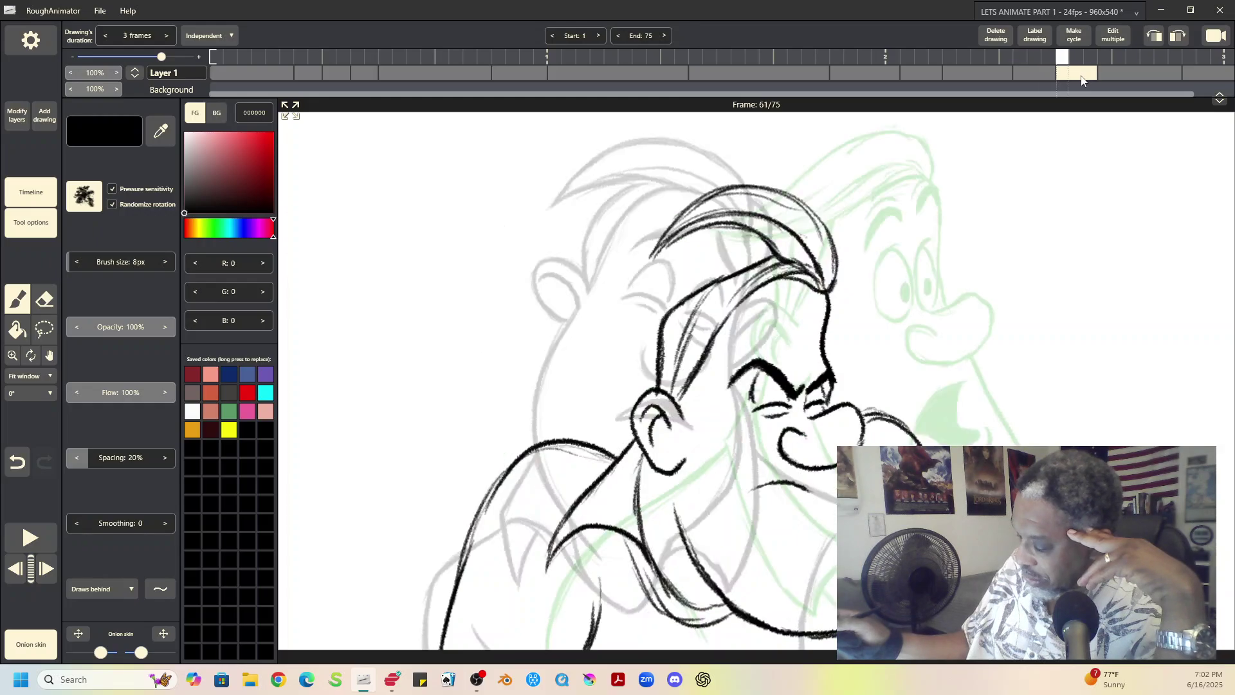
{"action": "left_click", "coordinate": [1035, 72]}
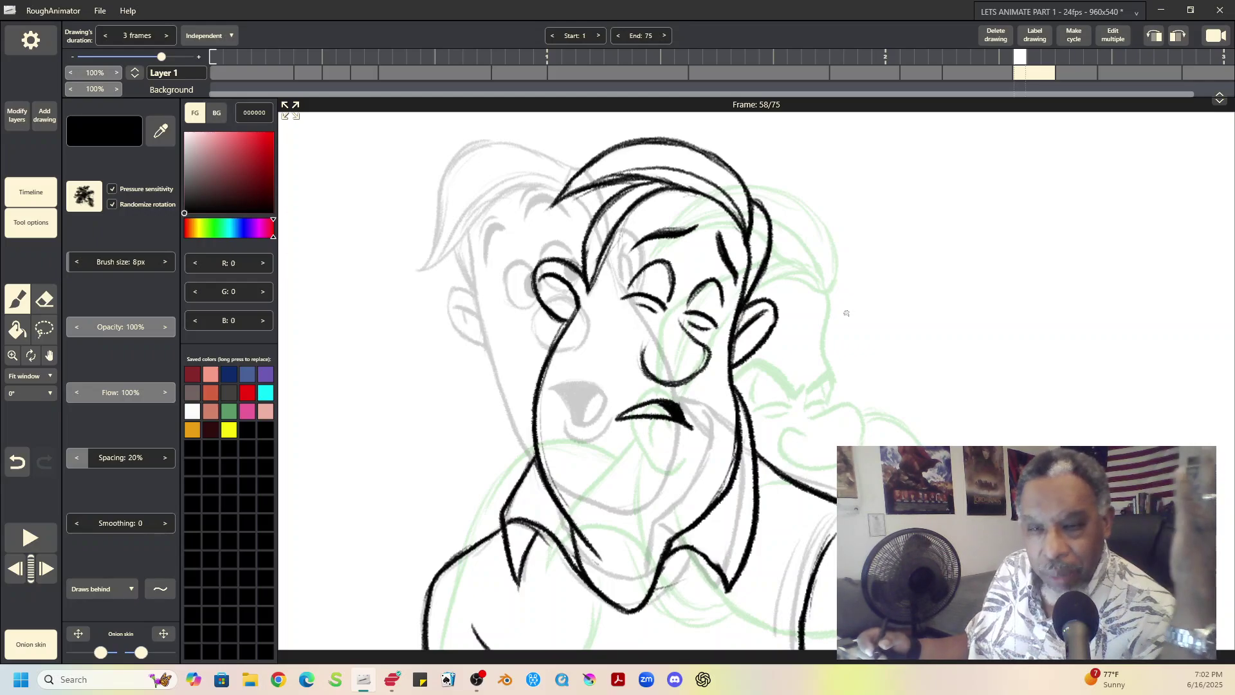
Review the timing in playback and set the duration of the frame 58 drawing and the angry pose following it to 2 frames each
{"action": "left_click", "coordinate": [30, 537]}
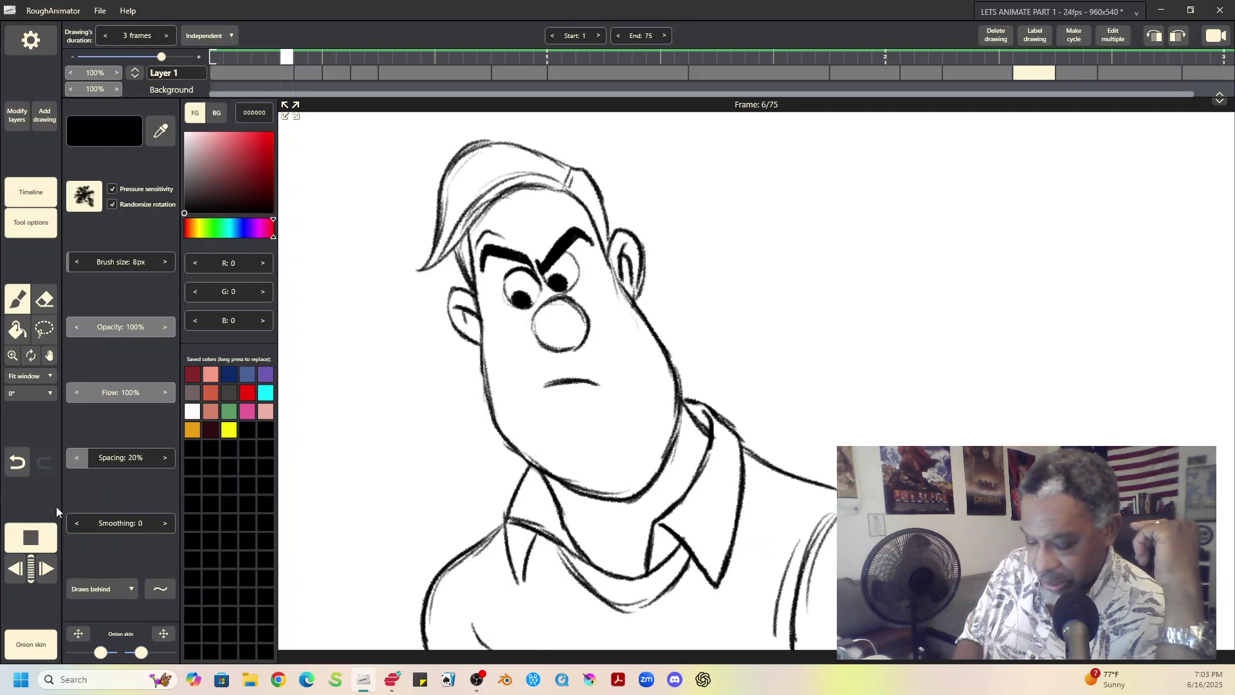
{"action": "left_click", "coordinate": [1037, 79]}
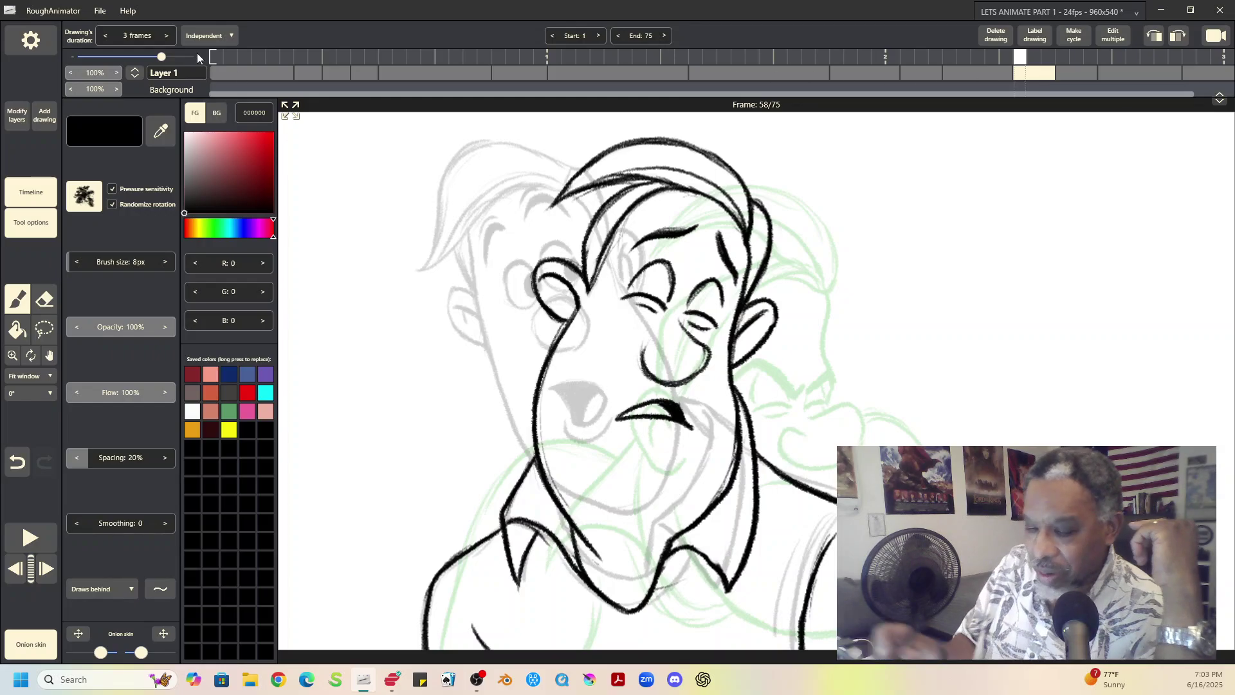
{"action": "left_click", "coordinate": [105, 35]}
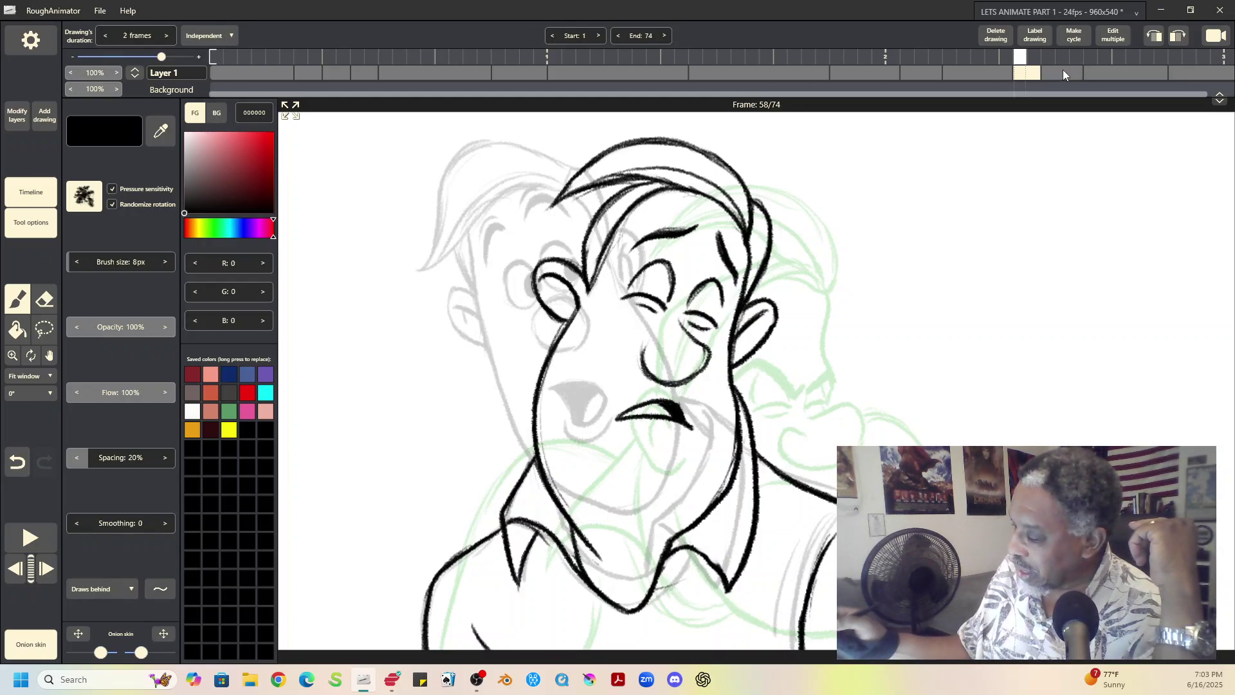
{"action": "left_click", "coordinate": [1063, 73]}
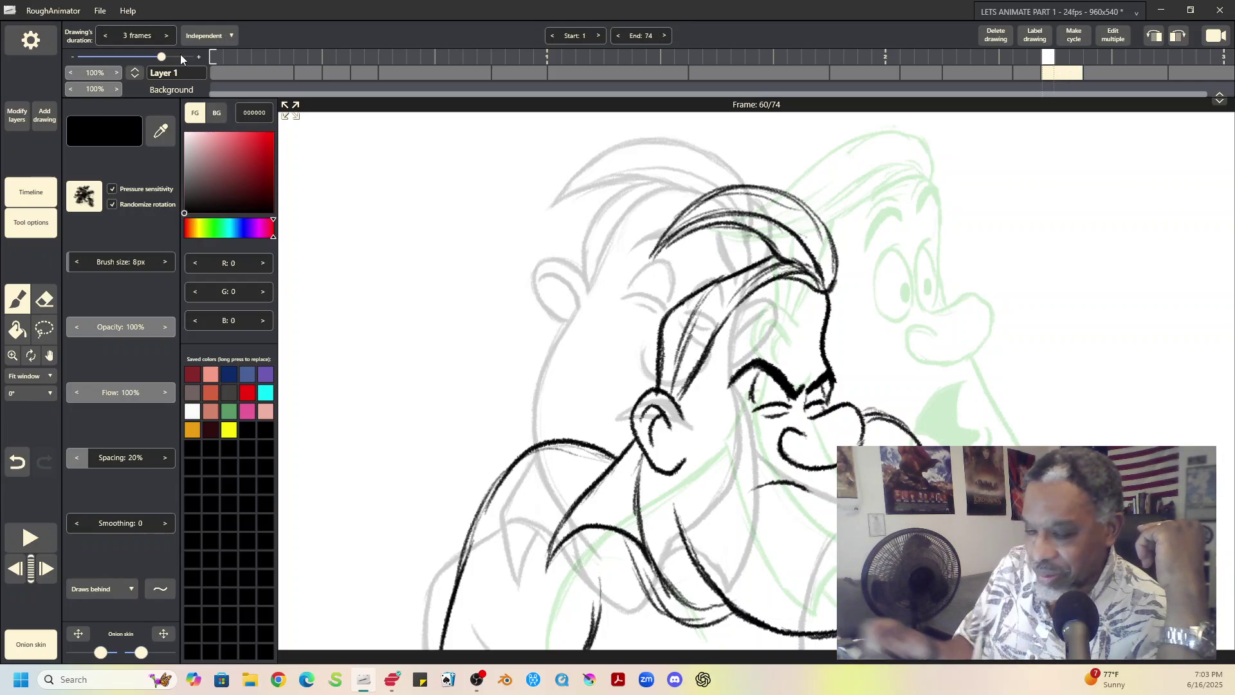
{"action": "left_click", "coordinate": [105, 35]}
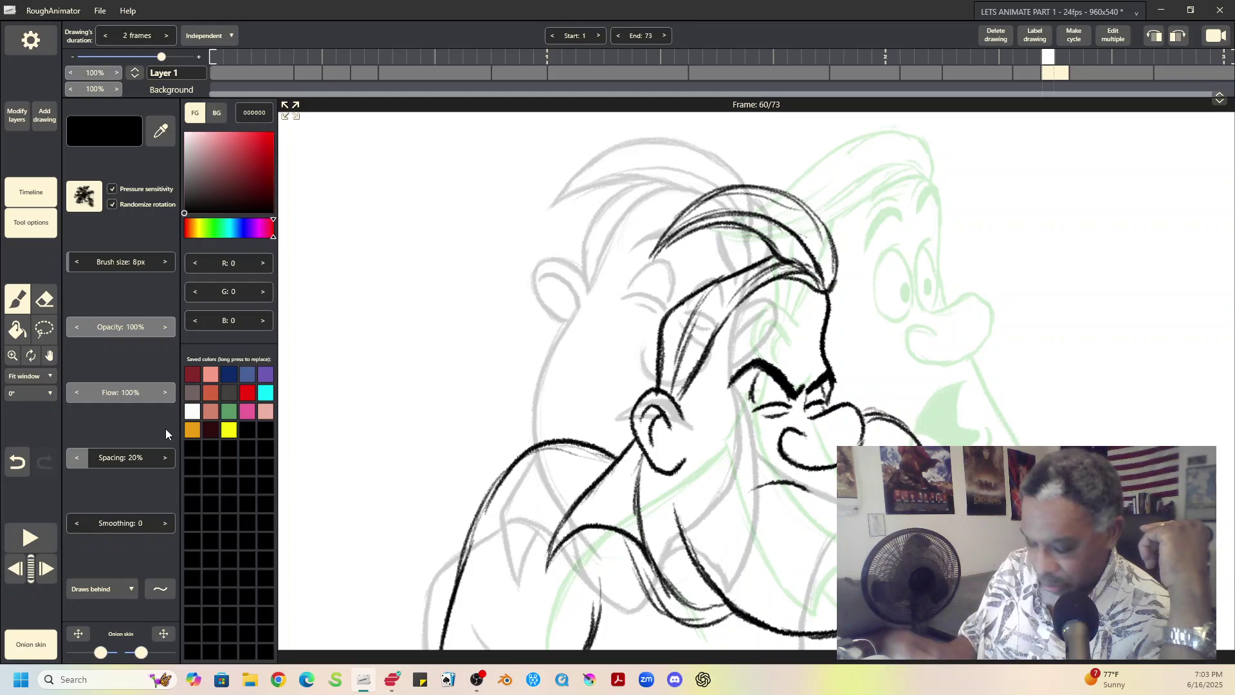
Play back the retimed animation and compare the drawings at frames 53, 58 and 60
{"action": "left_click", "coordinate": [30, 539]}
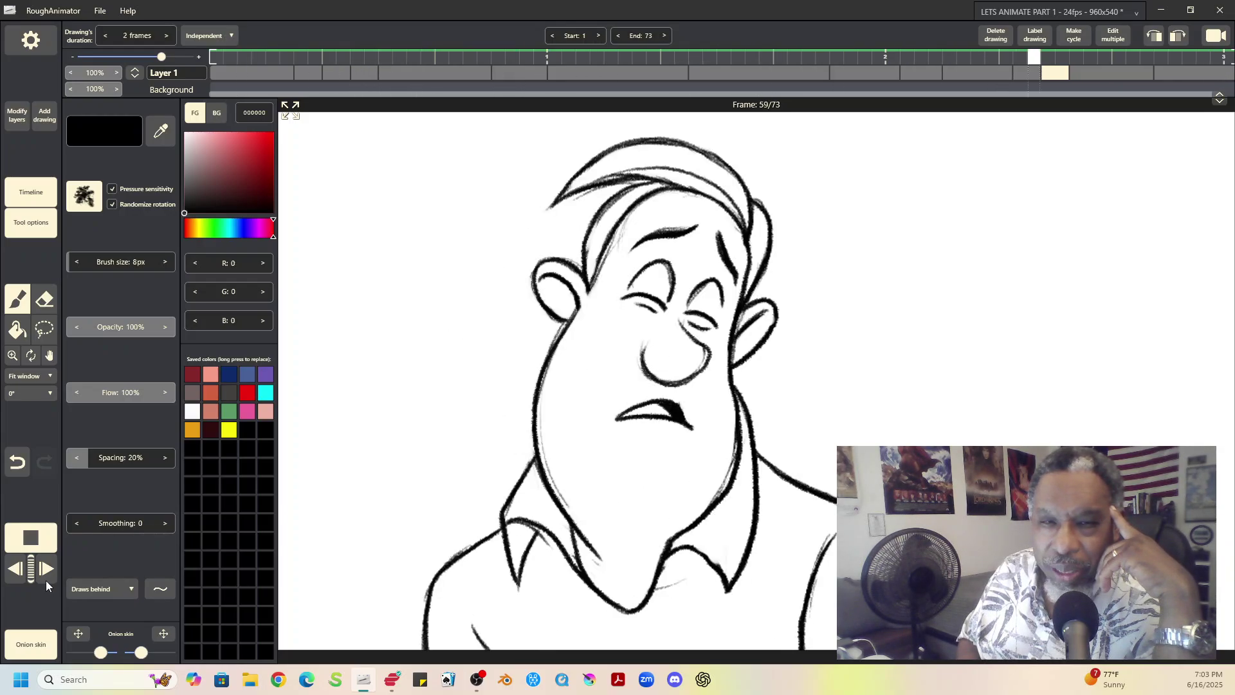
{"action": "left_click", "coordinate": [32, 537]}
{"action": "left_click", "coordinate": [1046, 75]}
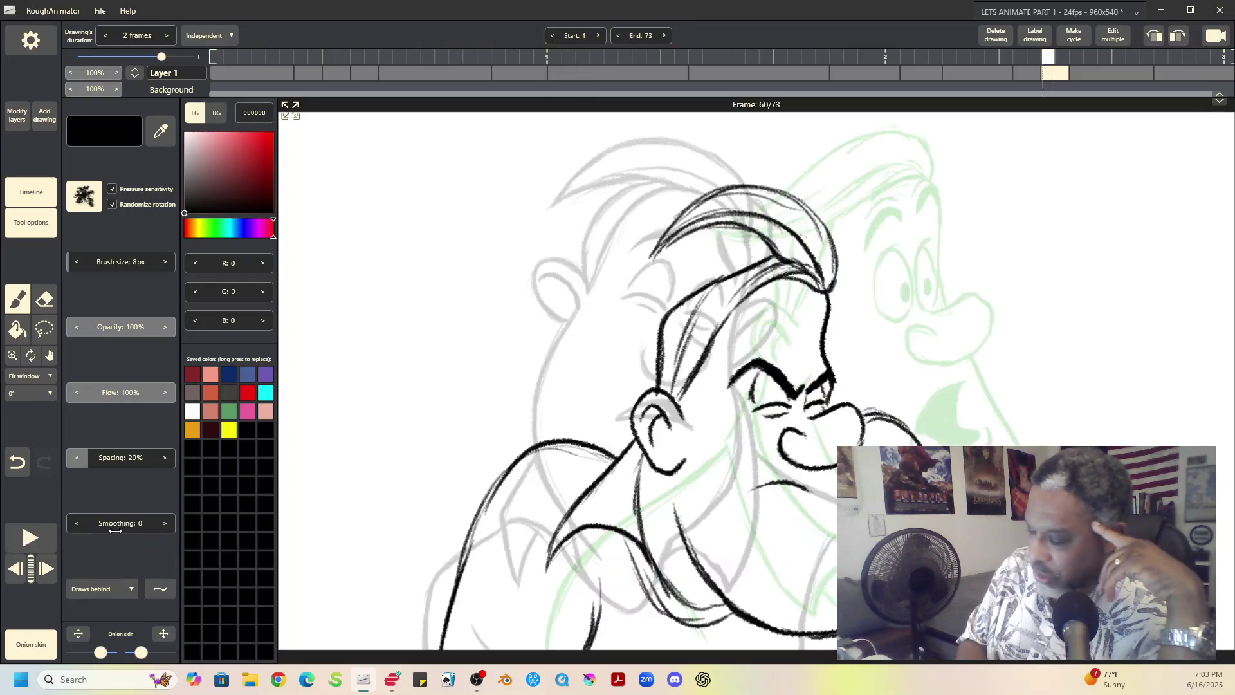
{"action": "left_click", "coordinate": [1002, 74]}
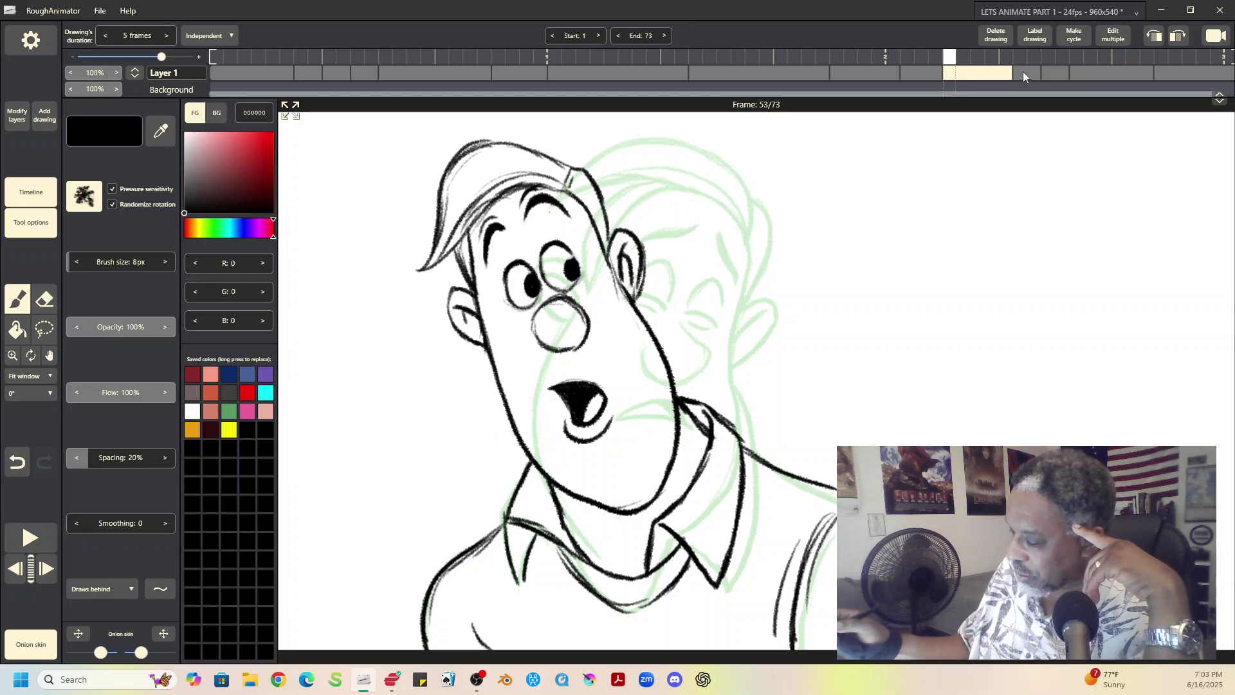
{"action": "left_click", "coordinate": [1029, 73]}
{"action": "left_click", "coordinate": [1053, 73]}
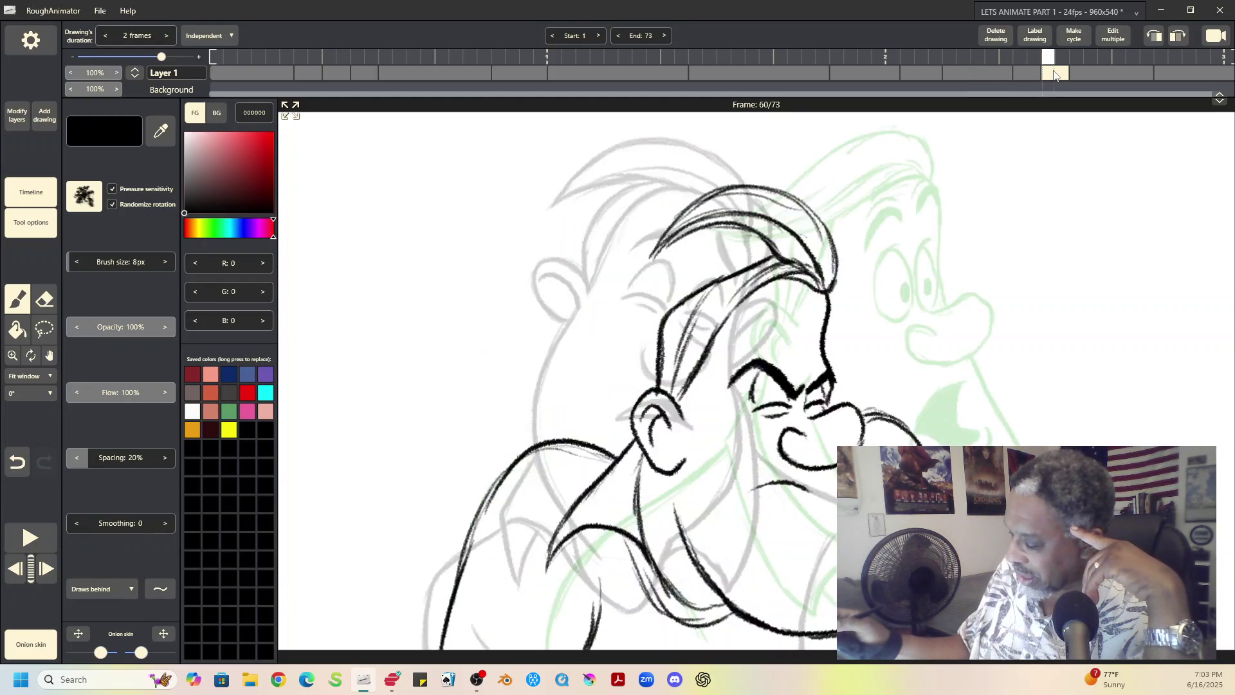
Compare the drawings at frames 58 and 60, then add a blank drawing right after the closed-eyes pose at frame 58
{"action": "left_click", "coordinate": [1029, 72]}
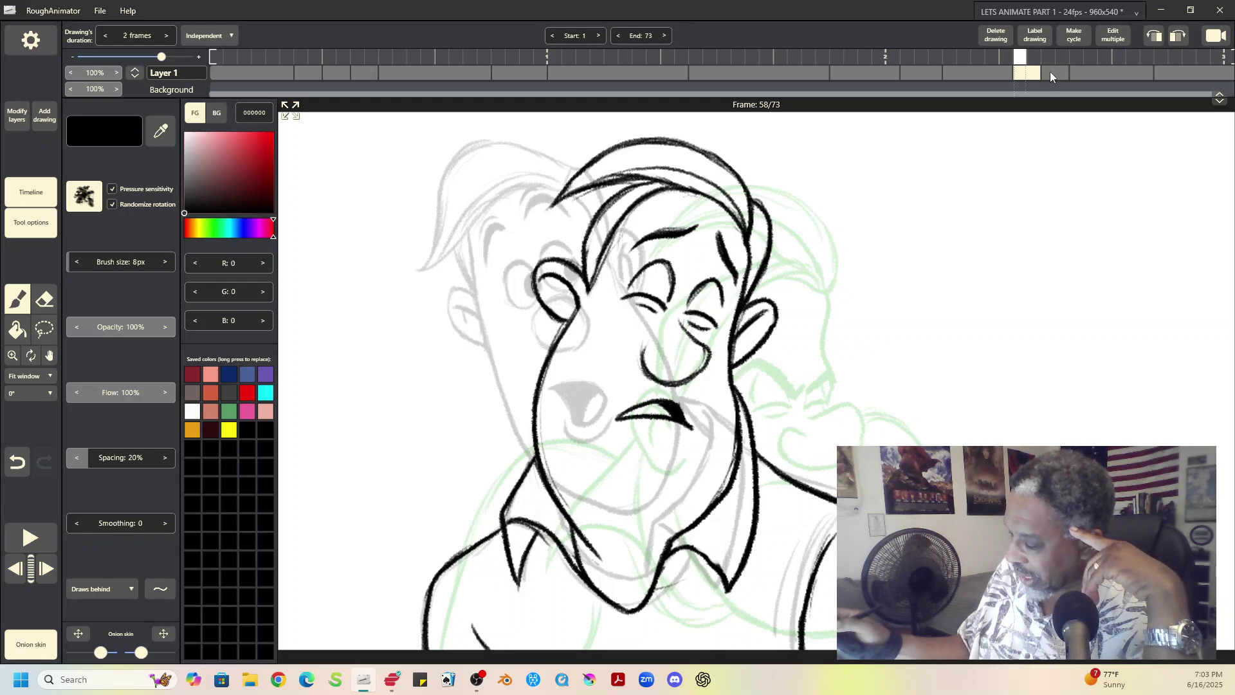
{"action": "left_click", "coordinate": [1050, 72]}
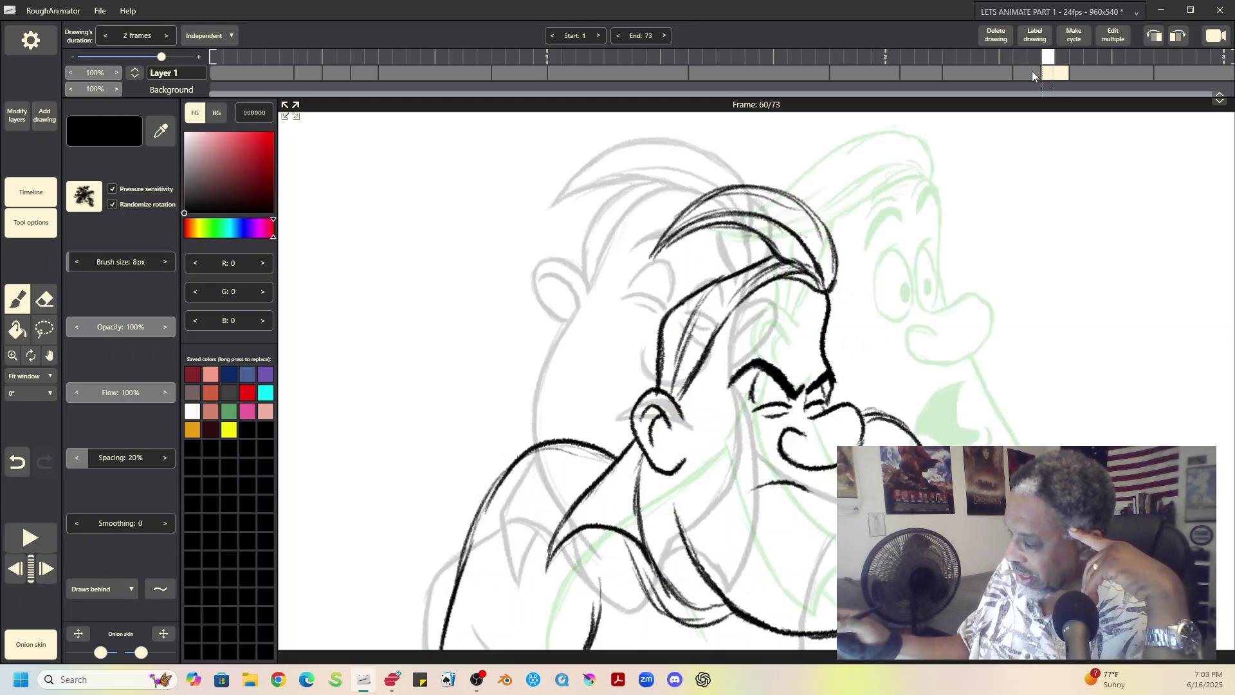
{"action": "left_click", "coordinate": [1032, 72]}
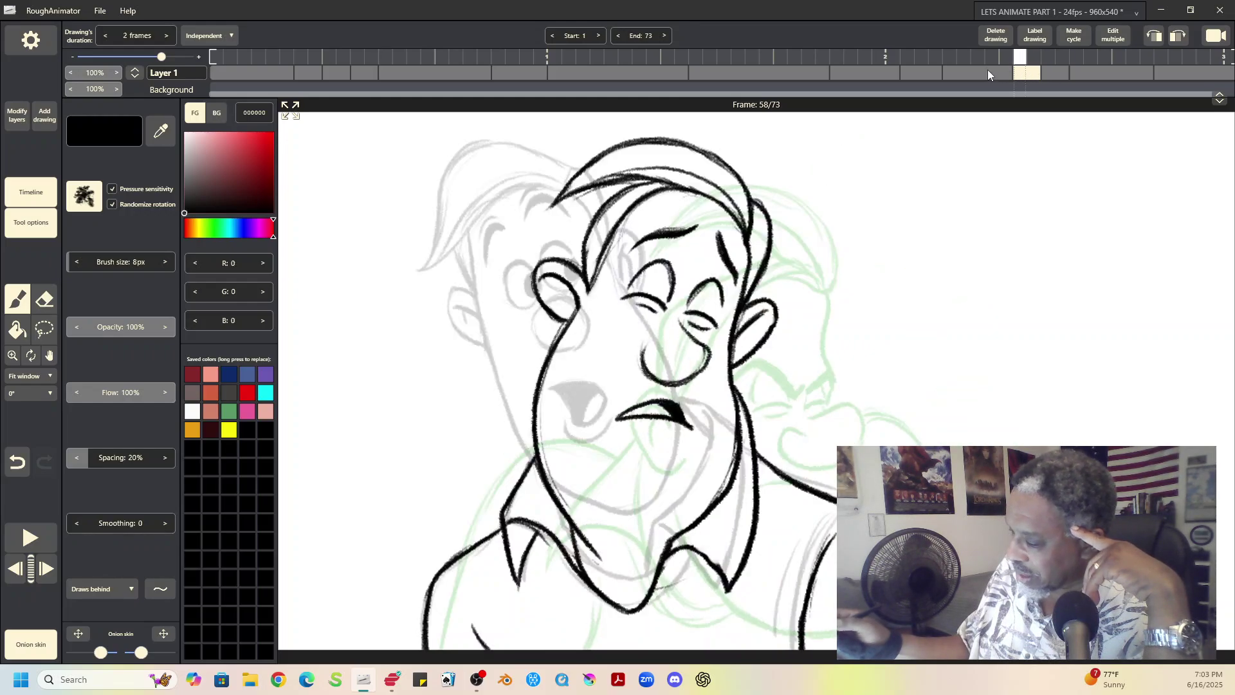
{"action": "left_click", "coordinate": [41, 112]}
{"action": "left_click", "coordinate": [41, 141]}
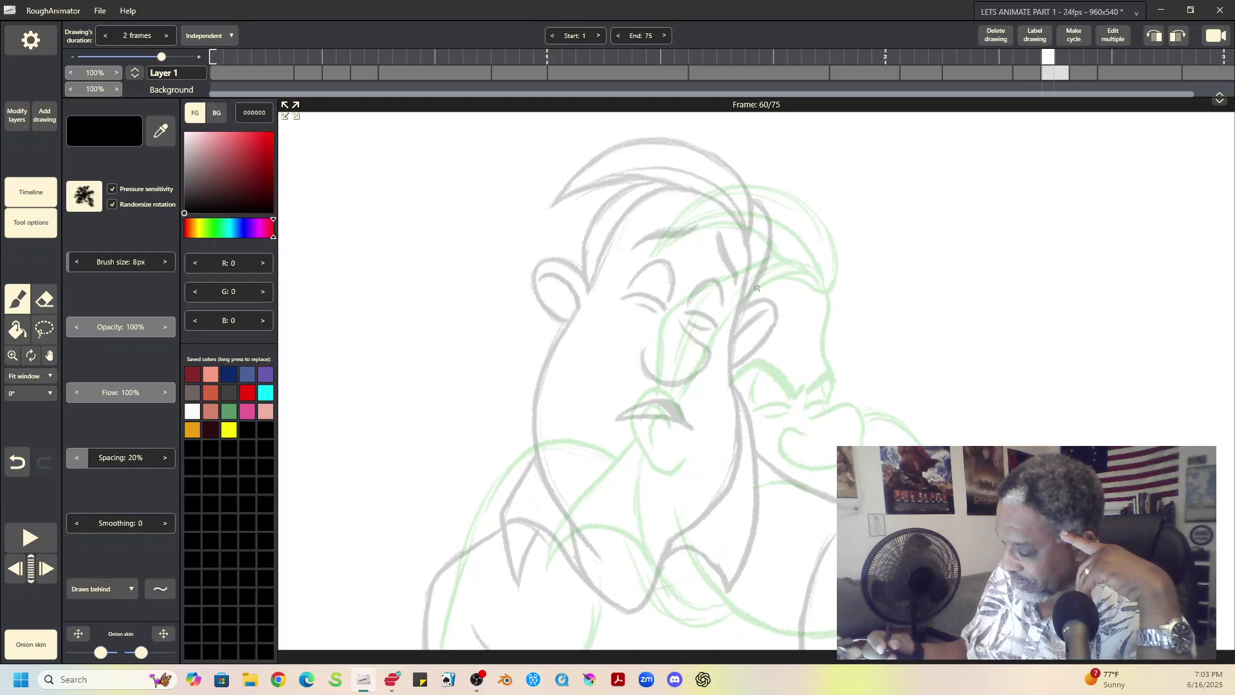
Rough in the in-between head at frame 60, sketching the forehead, both cheek contours and the rounded jaw between the onion-skinned poses
{"action": "mouse_move", "coordinate": [651, 277]}
{"action": "left_mouse_down"}
{"action": "mouse_move", "coordinate": [705, 222]}
{"action": "mouse_move", "coordinate": [724, 220]}
{"action": "mouse_move", "coordinate": [793, 309]}
{"action": "mouse_move", "coordinate": [789, 457]}
{"action": "mouse_move", "coordinate": [802, 499]}
{"action": "left_mouse_up"}
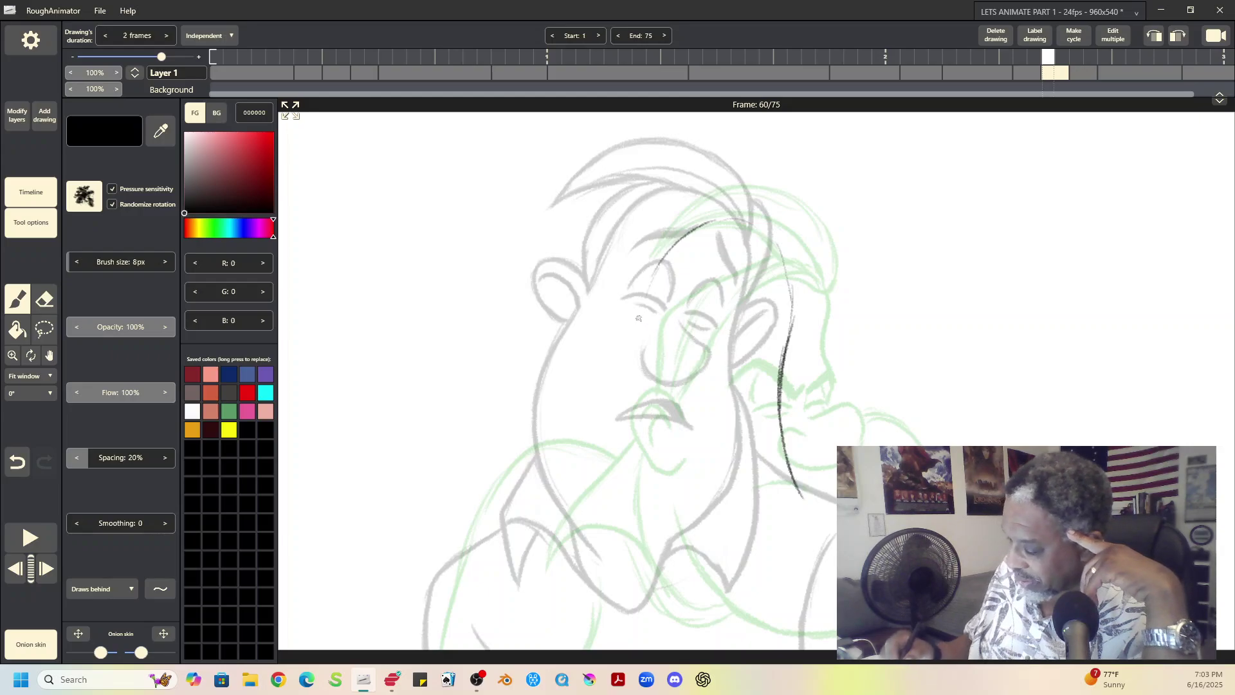
{"action": "left_click_drag", "start_coordinate": [618, 343], "coordinate": [592, 515]}
{"action": "mouse_move", "coordinate": [593, 461]}
{"action": "left_mouse_down"}
{"action": "mouse_move", "coordinate": [681, 577]}
{"action": "mouse_move", "coordinate": [782, 581]}
{"action": "left_mouse_up"}
{"action": "mouse_move", "coordinate": [783, 421]}
{"action": "left_mouse_down"}
{"action": "mouse_move", "coordinate": [812, 534]}
{"action": "mouse_move", "coordinate": [726, 596]}
{"action": "left_mouse_up"}
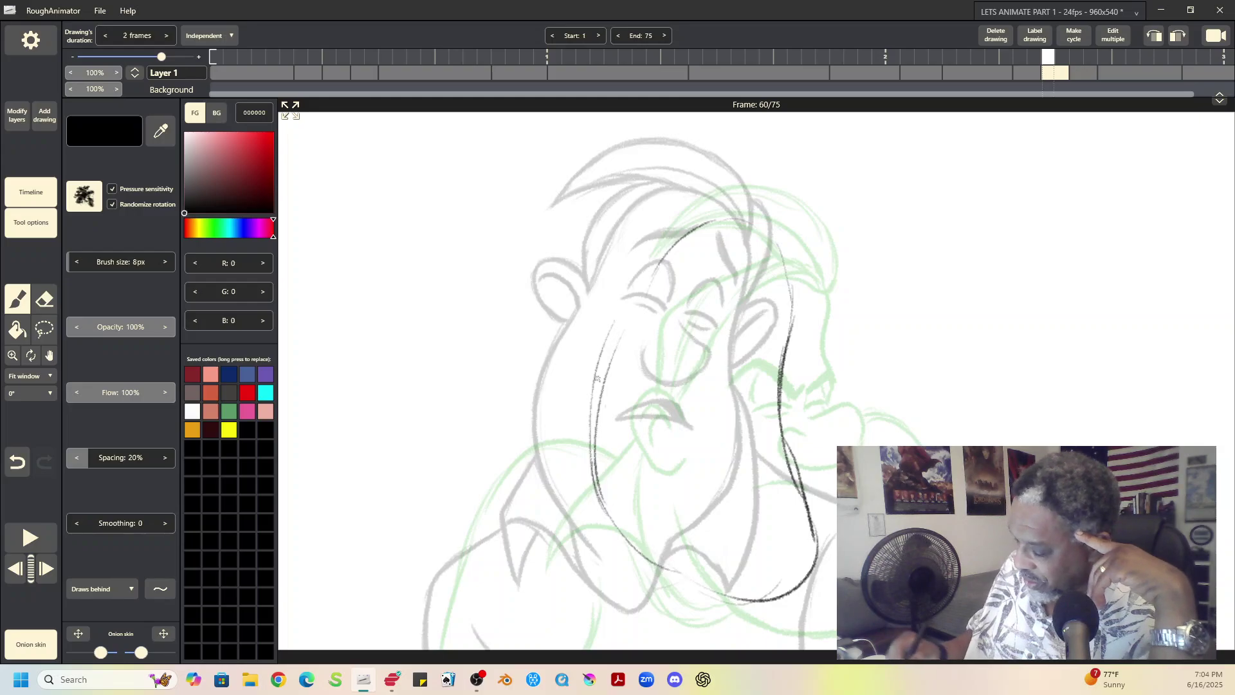
{"action": "mouse_move", "coordinate": [597, 378]}
{"action": "left_mouse_down"}
{"action": "mouse_move", "coordinate": [644, 568]}
{"action": "mouse_move", "coordinate": [812, 554]}
{"action": "left_mouse_up"}
{"action": "mouse_move", "coordinate": [781, 399]}
{"action": "left_mouse_down"}
{"action": "mouse_move", "coordinate": [803, 477]}
{"action": "mouse_move", "coordinate": [627, 544]}
{"action": "left_mouse_up"}
{"action": "mouse_move", "coordinate": [720, 608]}
{"action": "left_mouse_down"}
{"action": "mouse_move", "coordinate": [637, 529]}
{"action": "mouse_move", "coordinate": [608, 469]}
{"action": "left_mouse_up"}
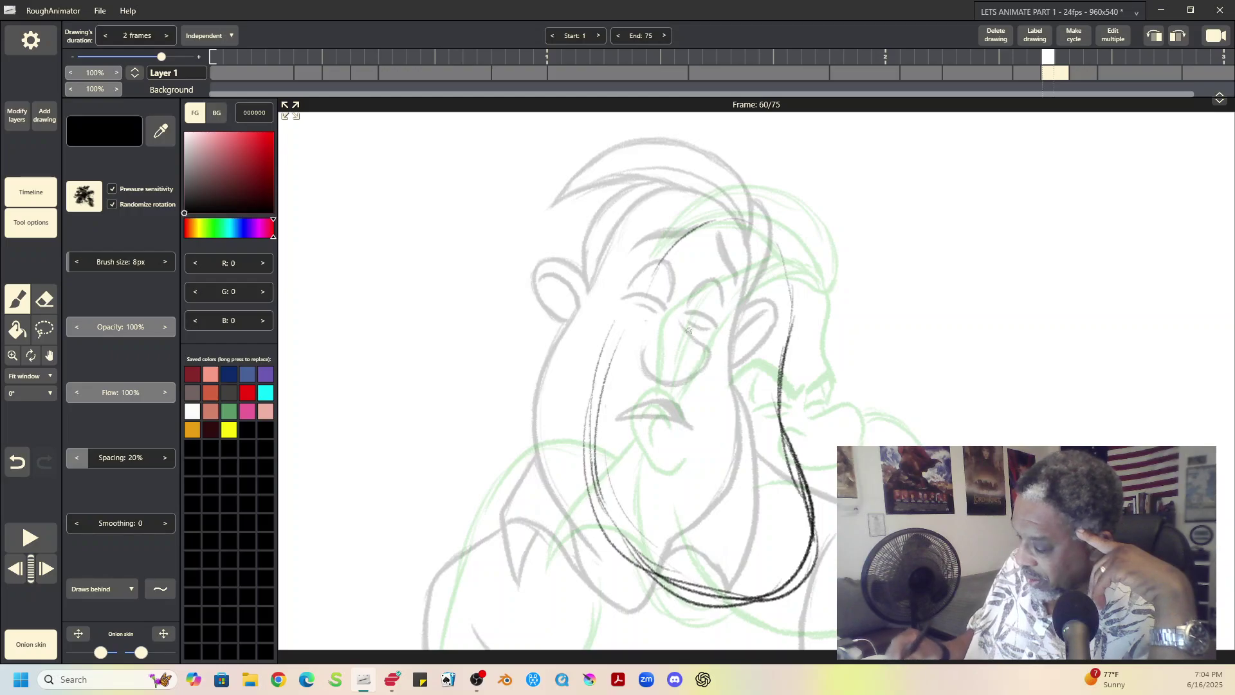
Sketch a slanted eye guideline across the face, the rounded nose below it and two closed eyes with arched lids
{"action": "left_click_drag", "start_coordinate": [630, 323], "coordinate": [775, 376]}
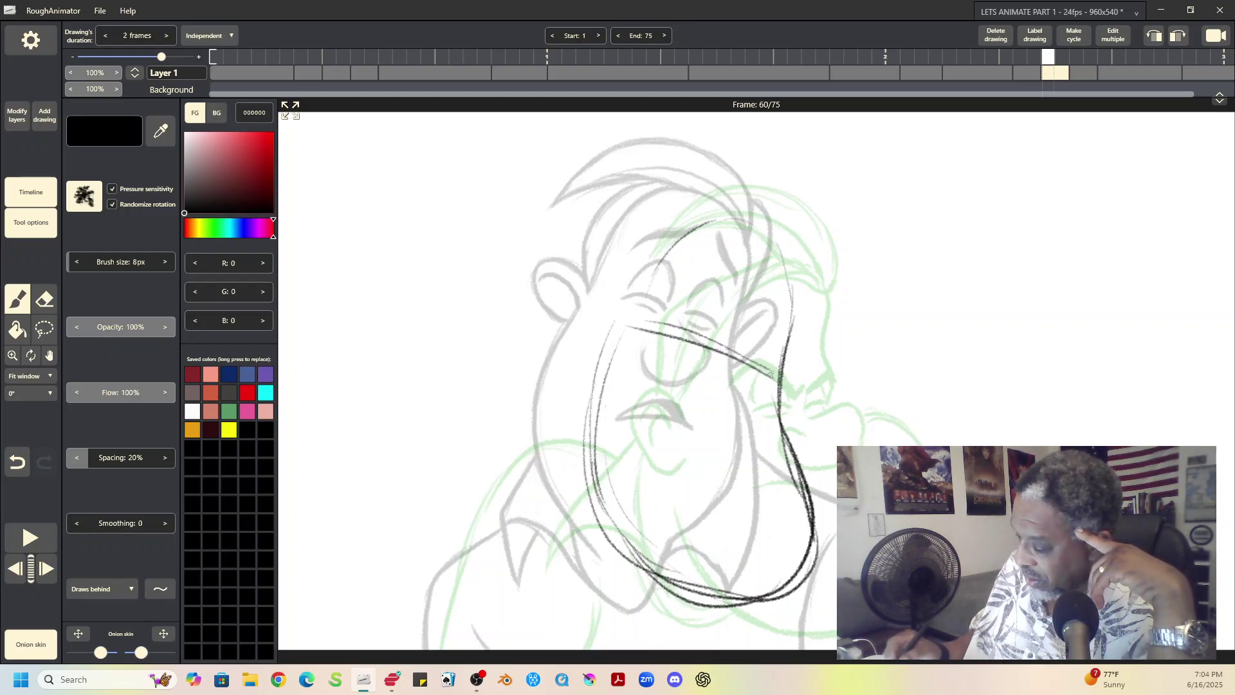
{"action": "mouse_move", "coordinate": [734, 358]}
{"action": "left_mouse_down"}
{"action": "mouse_move", "coordinate": [758, 423]}
{"action": "mouse_move", "coordinate": [713, 408]}
{"action": "mouse_move", "coordinate": [706, 379]}
{"action": "mouse_move", "coordinate": [774, 409]}
{"action": "mouse_move", "coordinate": [768, 391]}
{"action": "mouse_move", "coordinate": [720, 422]}
{"action": "mouse_move", "coordinate": [698, 375]}
{"action": "mouse_move", "coordinate": [731, 350]}
{"action": "mouse_move", "coordinate": [740, 421]}
{"action": "left_mouse_up"}
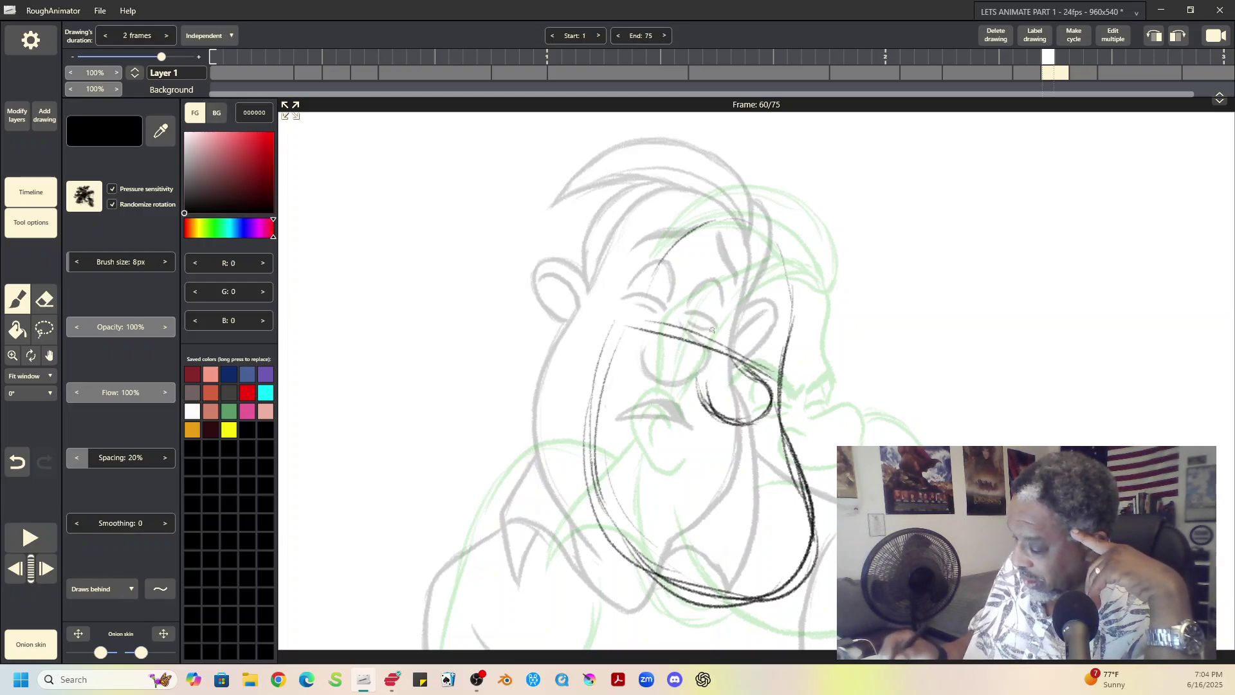
{"action": "left_click_drag", "start_coordinate": [673, 334], "coordinate": [773, 372]}
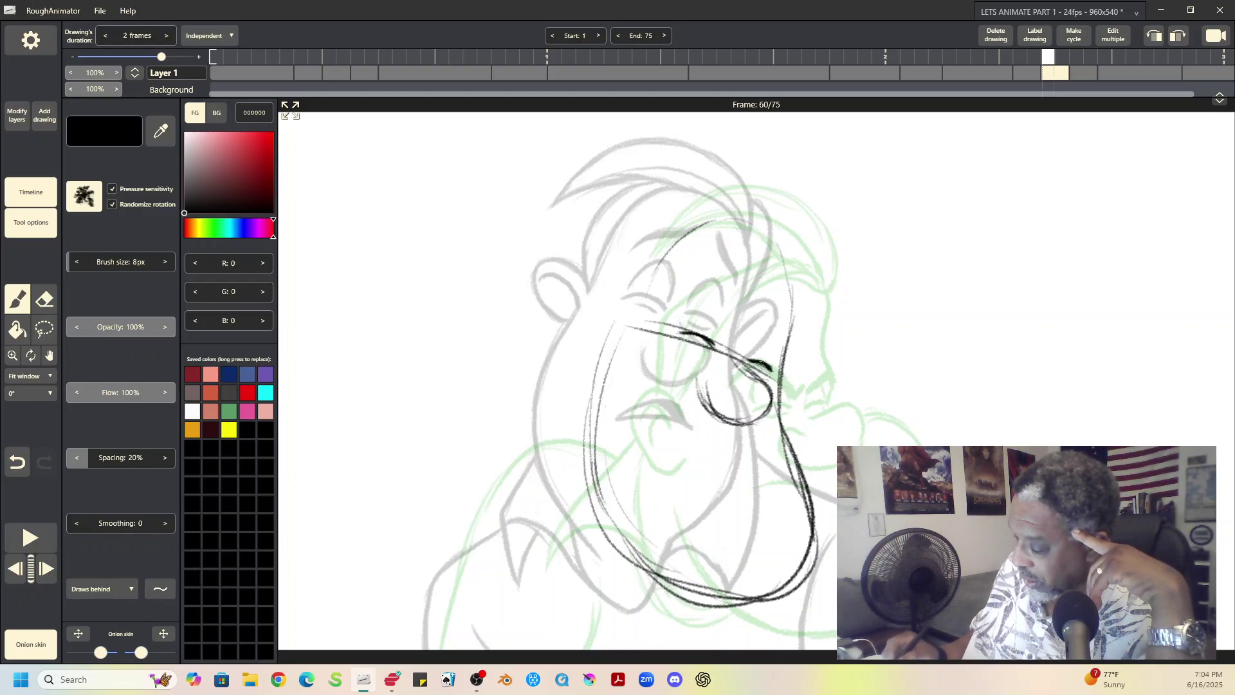
{"action": "mouse_move", "coordinate": [677, 326]}
{"action": "left_mouse_down"}
{"action": "mouse_move", "coordinate": [697, 303]}
{"action": "mouse_move", "coordinate": [713, 317]}
{"action": "mouse_move", "coordinate": [715, 308]}
{"action": "mouse_move", "coordinate": [714, 335]}
{"action": "mouse_move", "coordinate": [699, 294]}
{"action": "mouse_move", "coordinate": [677, 332]}
{"action": "mouse_move", "coordinate": [688, 330]}
{"action": "mouse_move", "coordinate": [667, 336]}
{"action": "mouse_move", "coordinate": [764, 319]}
{"action": "mouse_move", "coordinate": [749, 340]}
{"action": "mouse_move", "coordinate": [770, 321]}
{"action": "mouse_move", "coordinate": [774, 366]}
{"action": "left_mouse_up"}
{"action": "left_click_drag", "start_coordinate": [765, 319], "coordinate": [745, 353]}
{"action": "mouse_move", "coordinate": [676, 330]}
{"action": "left_mouse_down"}
{"action": "mouse_move", "coordinate": [700, 295]}
{"action": "mouse_move", "coordinate": [719, 338]}
{"action": "left_mouse_up"}
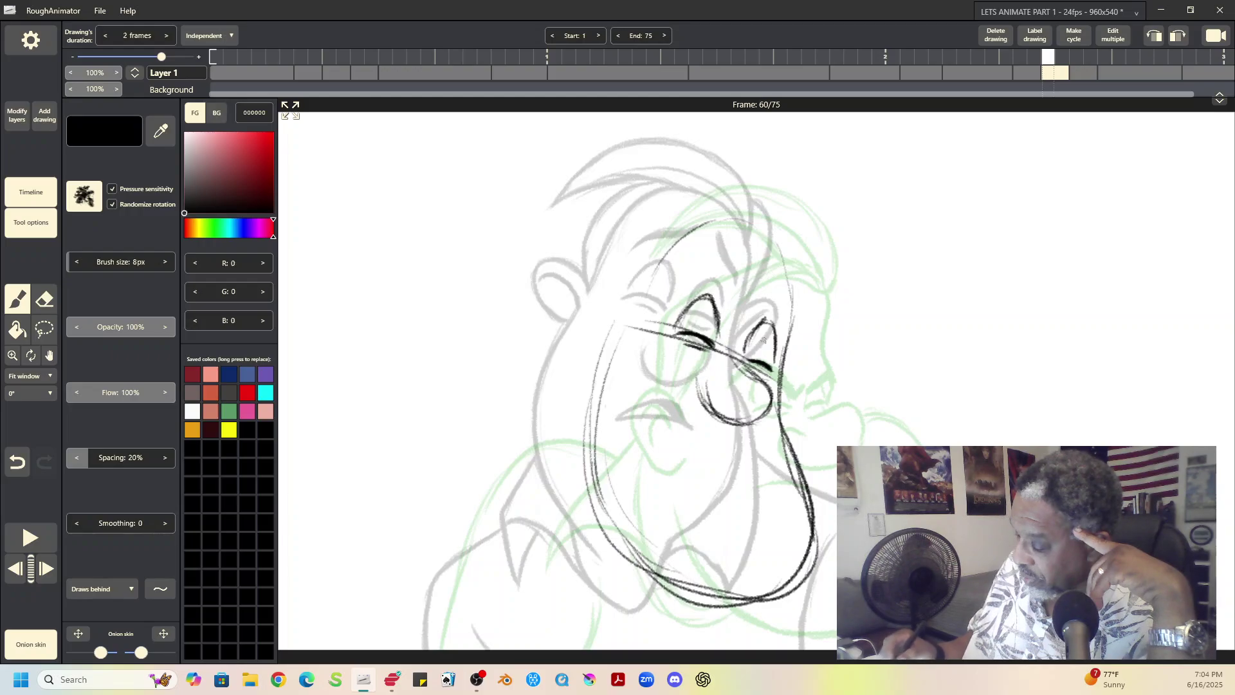
Draw the angry slanted eyebrows above the closed eyes and a small downturned mouth below the nose
{"action": "mouse_move", "coordinate": [673, 275]}
{"action": "left_mouse_down"}
{"action": "mouse_move", "coordinate": [719, 278]}
{"action": "mouse_move", "coordinate": [732, 313]}
{"action": "mouse_move", "coordinate": [674, 280]}
{"action": "mouse_move", "coordinate": [784, 306]}
{"action": "mouse_move", "coordinate": [764, 317]}
{"action": "mouse_move", "coordinate": [794, 301]}
{"action": "left_mouse_up"}
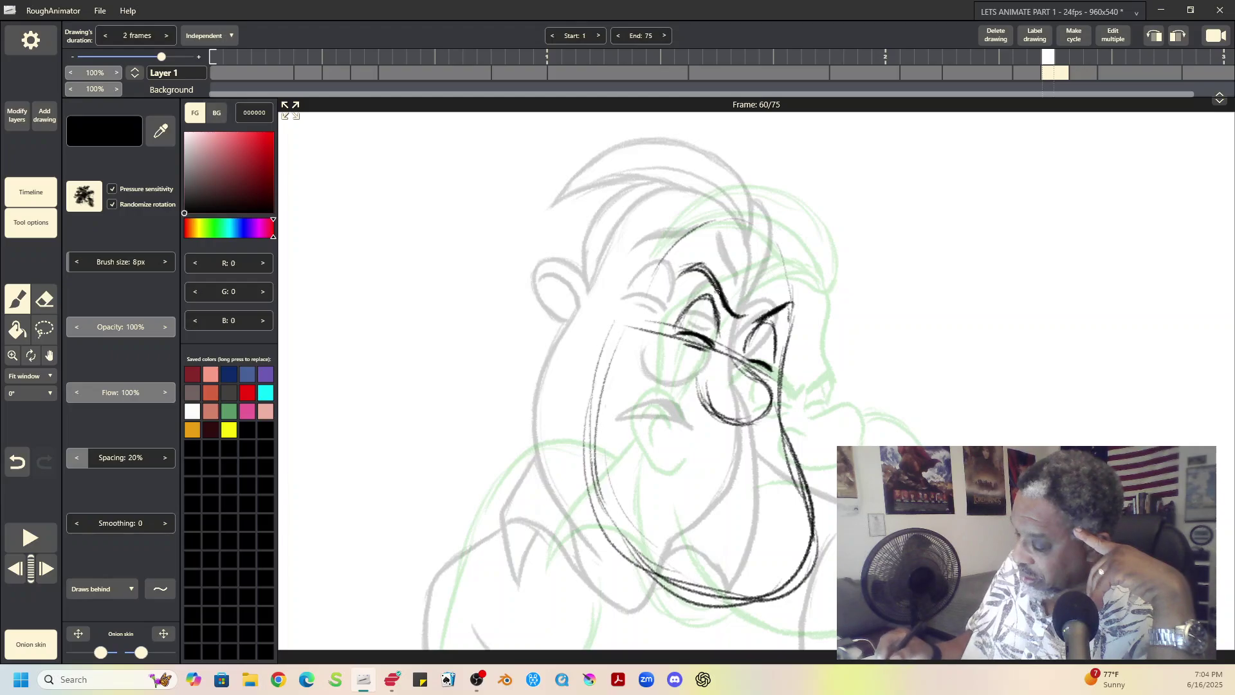
{"action": "left_click_drag", "start_coordinate": [717, 292], "coordinate": [744, 317]}
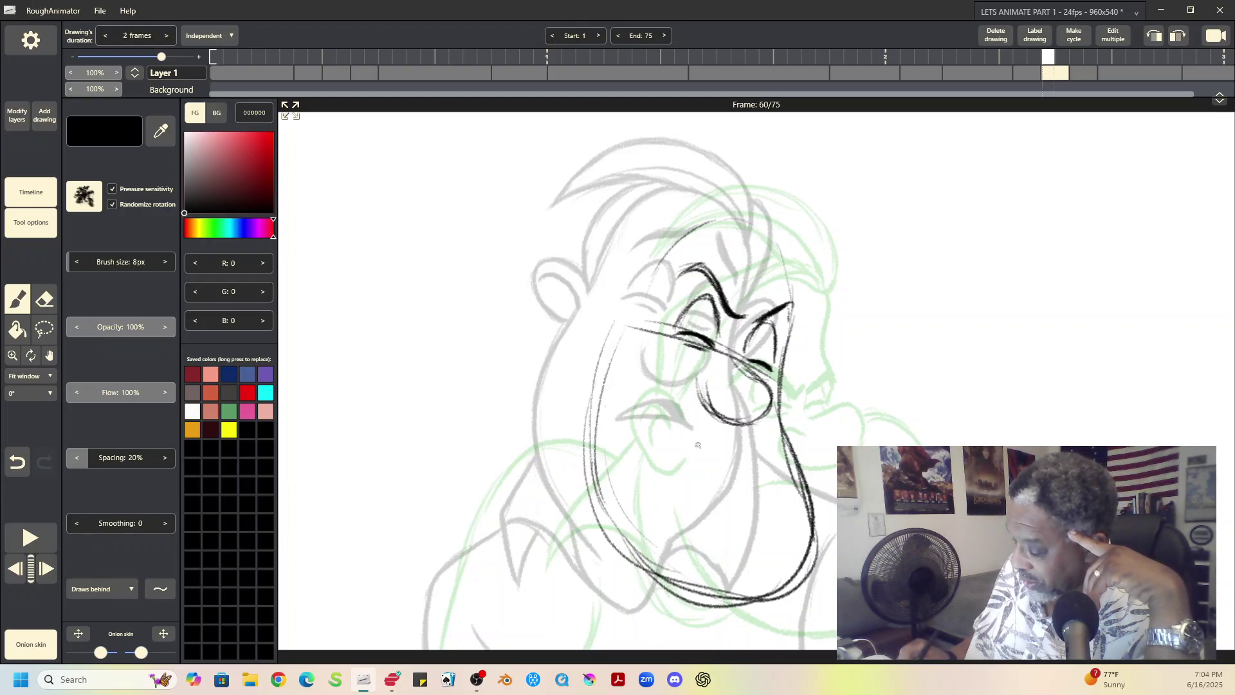
{"action": "left_click_drag", "start_coordinate": [695, 446], "coordinate": [754, 455]}
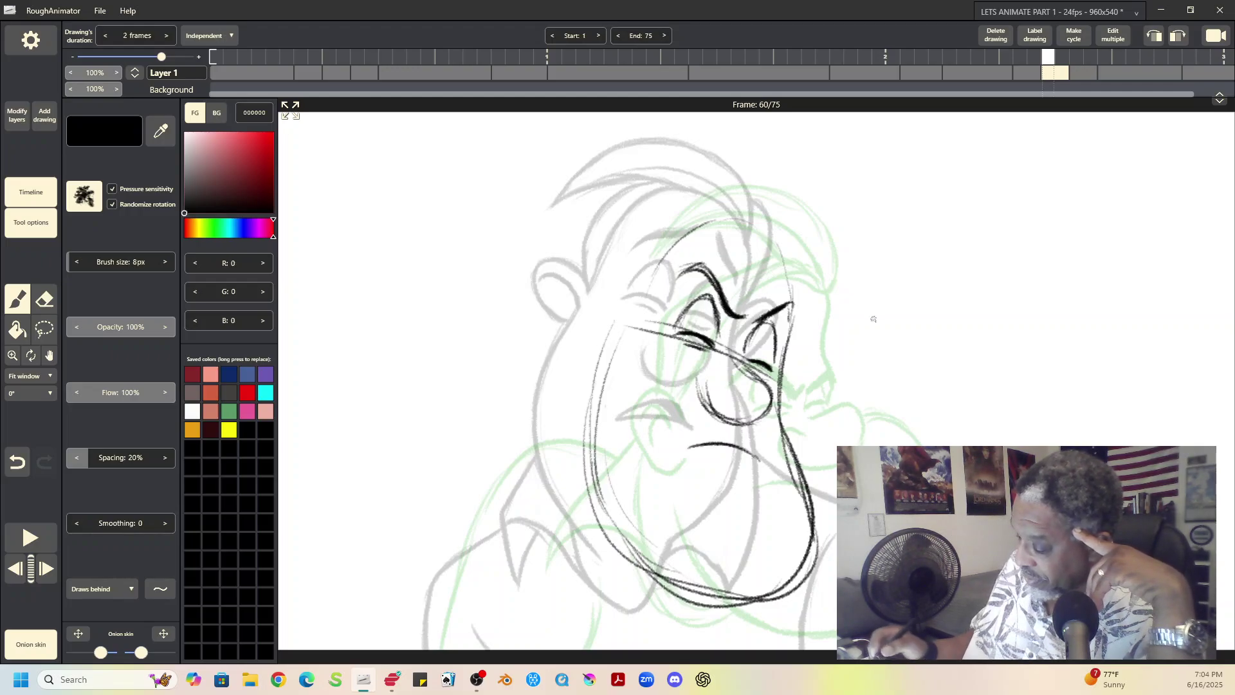
Sketch the ear beside the eye guideline and the swept hair tuft curving over the top of the head
{"action": "mouse_move", "coordinate": [623, 308]}
{"action": "left_mouse_down"}
{"action": "mouse_move", "coordinate": [606, 285]}
{"action": "mouse_move", "coordinate": [582, 345]}
{"action": "mouse_move", "coordinate": [576, 300]}
{"action": "mouse_move", "coordinate": [621, 304]}
{"action": "mouse_move", "coordinate": [595, 353]}
{"action": "mouse_move", "coordinate": [625, 289]}
{"action": "left_mouse_up"}
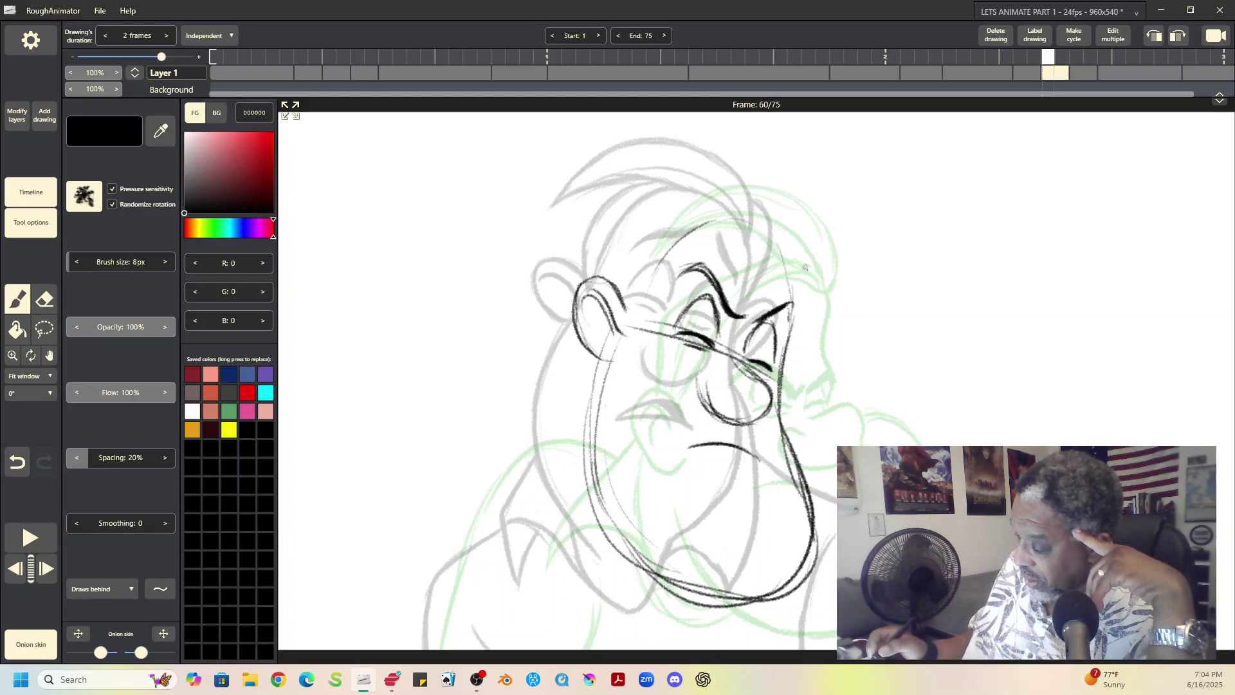
{"action": "mouse_move", "coordinate": [763, 196]}
{"action": "left_mouse_down"}
{"action": "mouse_move", "coordinate": [654, 159]}
{"action": "mouse_move", "coordinate": [615, 176]}
{"action": "mouse_move", "coordinate": [748, 182]}
{"action": "mouse_move", "coordinate": [678, 150]}
{"action": "mouse_move", "coordinate": [600, 185]}
{"action": "mouse_move", "coordinate": [683, 191]}
{"action": "mouse_move", "coordinate": [734, 232]}
{"action": "left_mouse_up"}
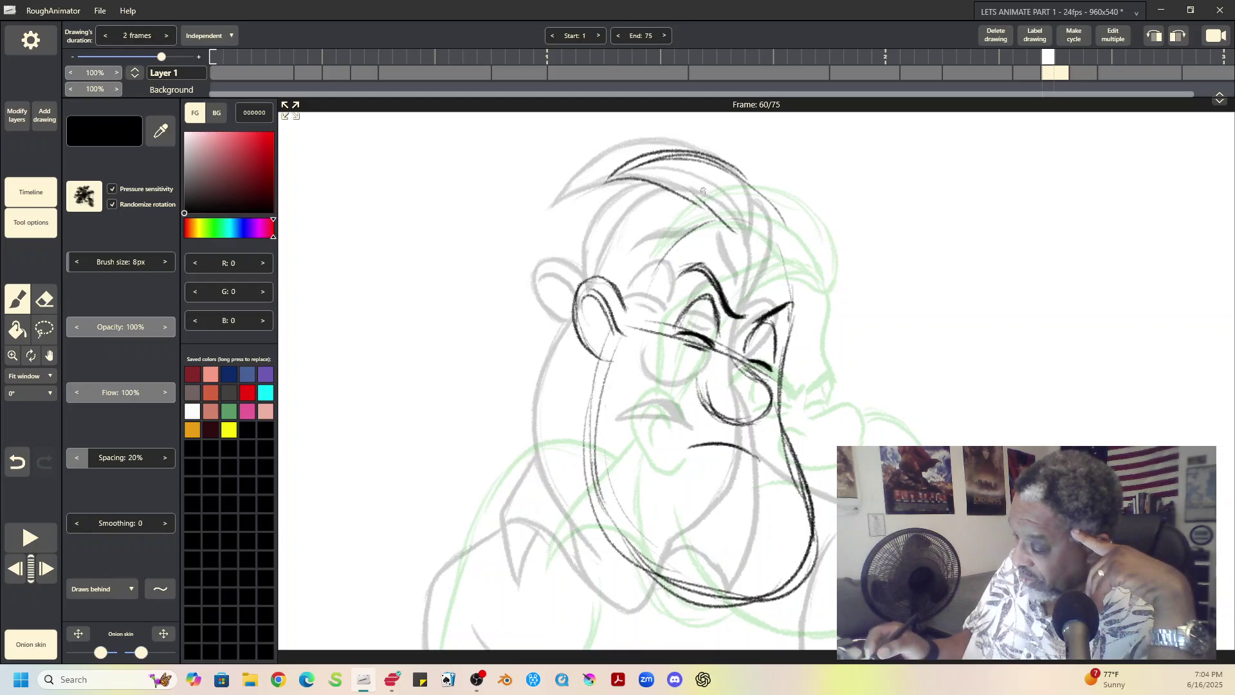
{"action": "left_click_drag", "start_coordinate": [670, 180], "coordinate": [796, 213]}
{"action": "left_click_drag", "start_coordinate": [747, 177], "coordinate": [801, 254]}
{"action": "left_click_drag", "start_coordinate": [778, 206], "coordinate": [801, 256]}
{"action": "mouse_move", "coordinate": [779, 161]}
{"action": "left_mouse_down"}
{"action": "mouse_move", "coordinate": [641, 169]}
{"action": "mouse_move", "coordinate": [774, 215]}
{"action": "mouse_move", "coordinate": [792, 275]}
{"action": "left_mouse_up"}
{"action": "left_click_drag", "start_coordinate": [745, 211], "coordinate": [798, 256]}
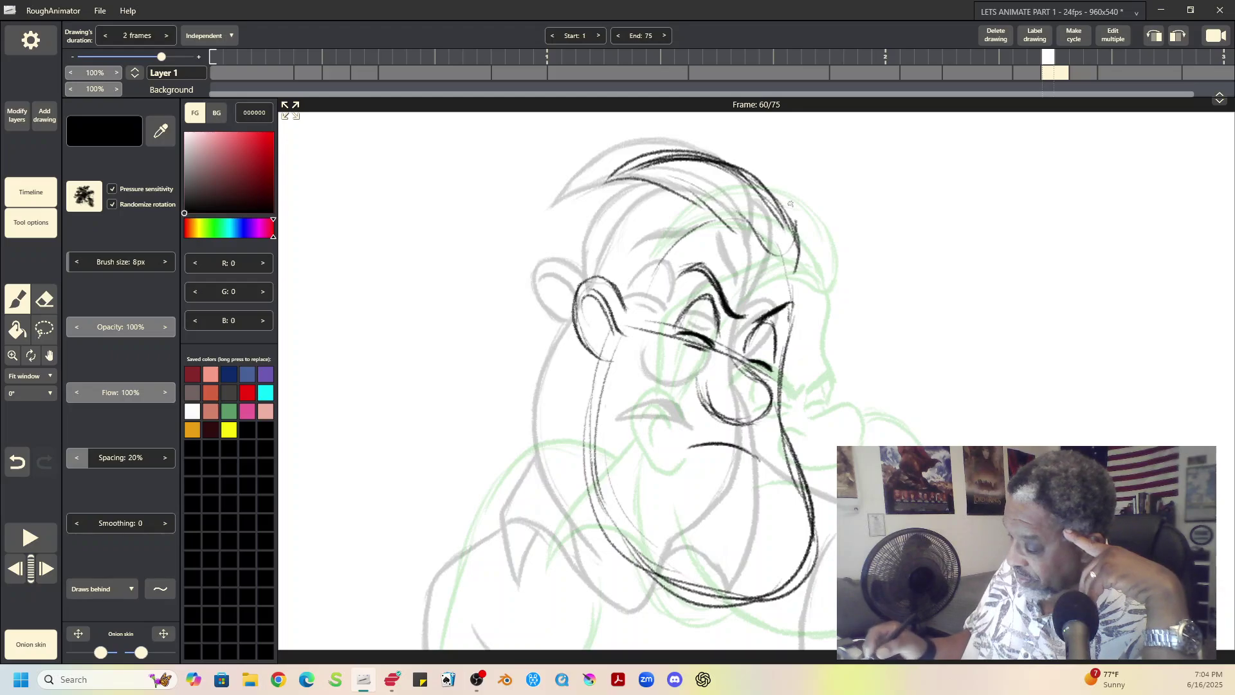
{"action": "left_click_drag", "start_coordinate": [775, 185], "coordinate": [796, 221]}
Sketch the hairline above the ear and the far forehead edge, then darken the nose and the near cheek
{"action": "mouse_move", "coordinate": [635, 303]}
{"action": "left_mouse_down"}
{"action": "mouse_move", "coordinate": [708, 221]}
{"action": "mouse_move", "coordinate": [692, 202]}
{"action": "mouse_move", "coordinate": [626, 305]}
{"action": "mouse_move", "coordinate": [639, 242]}
{"action": "mouse_move", "coordinate": [695, 203]}
{"action": "mouse_move", "coordinate": [617, 301]}
{"action": "left_mouse_up"}
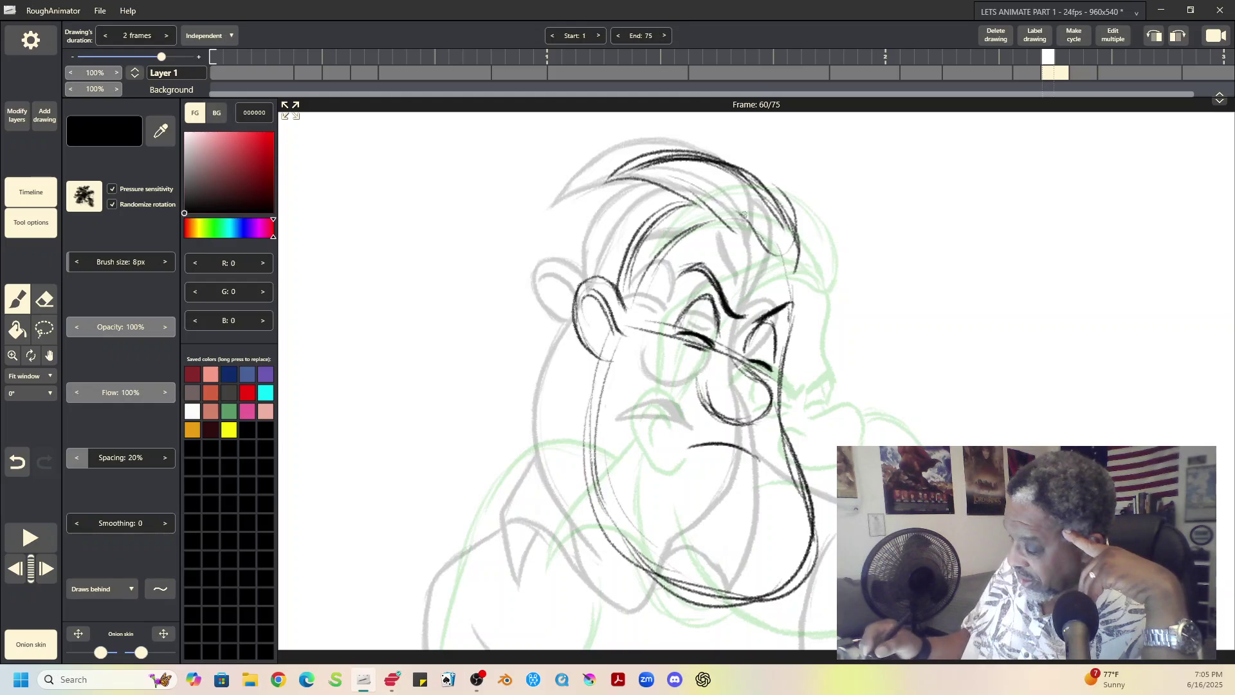
{"action": "left_click_drag", "start_coordinate": [806, 259], "coordinate": [793, 343]}
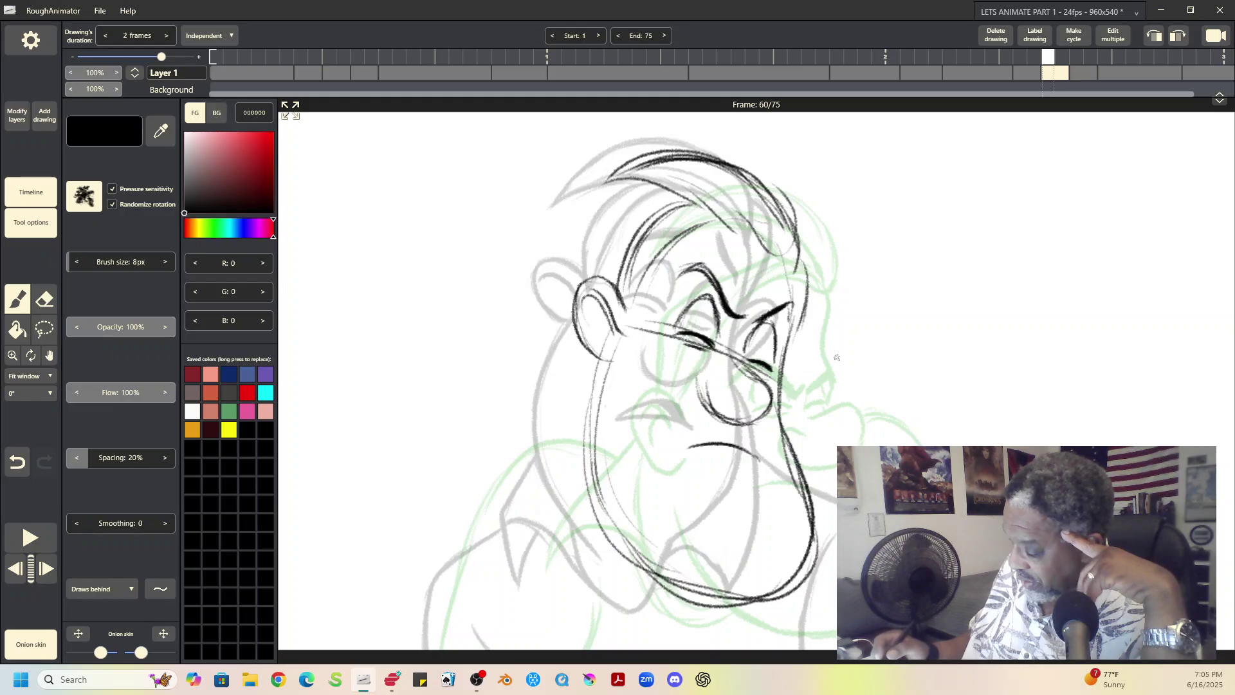
{"action": "mouse_move", "coordinate": [739, 365]}
{"action": "left_mouse_down"}
{"action": "mouse_move", "coordinate": [776, 375]}
{"action": "mouse_move", "coordinate": [776, 405]}
{"action": "mouse_move", "coordinate": [702, 385]}
{"action": "left_mouse_up"}
{"action": "left_click_drag", "start_coordinate": [605, 353], "coordinate": [590, 450]}
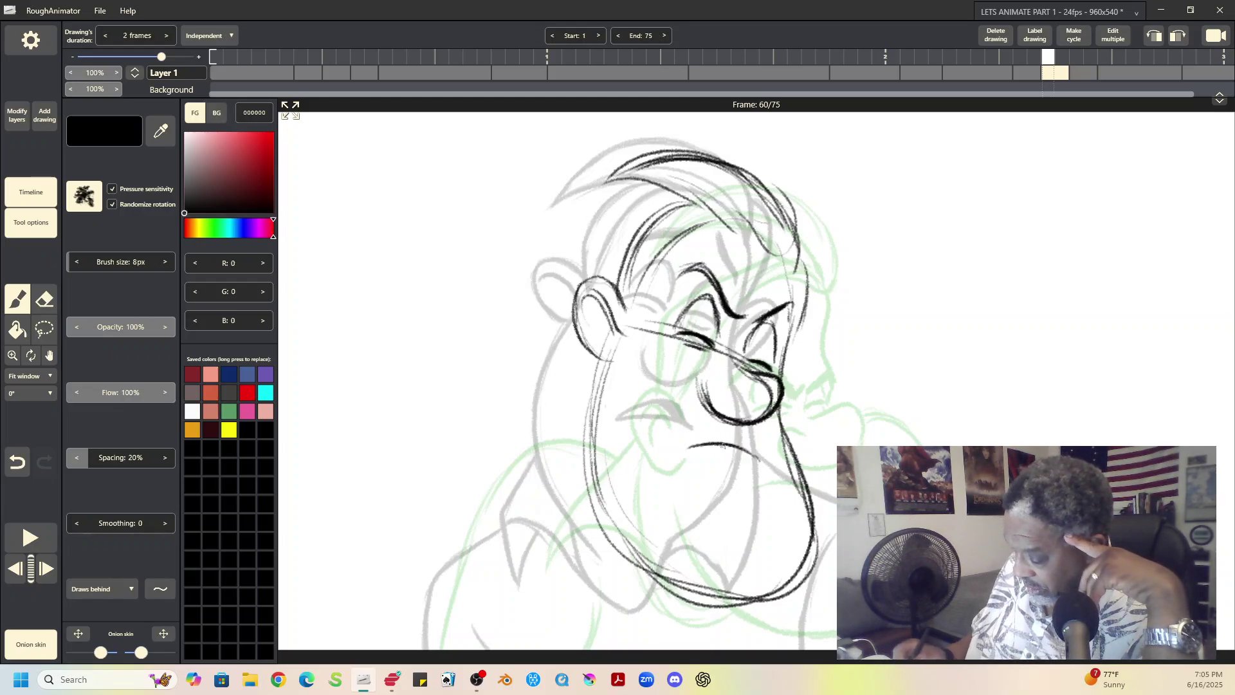
Sketch the back of the neck and the near shirt collar folding under the jaw
{"action": "left_click_drag", "start_coordinate": [561, 460], "coordinate": [528, 534]}
{"action": "mouse_move", "coordinate": [583, 438]}
{"action": "left_mouse_down"}
{"action": "mouse_move", "coordinate": [525, 538]}
{"action": "mouse_move", "coordinate": [518, 529]}
{"action": "mouse_move", "coordinate": [523, 570]}
{"action": "mouse_move", "coordinate": [522, 554]}
{"action": "left_mouse_up"}
{"action": "mouse_move", "coordinate": [529, 547]}
{"action": "left_mouse_down"}
{"action": "mouse_move", "coordinate": [525, 590]}
{"action": "mouse_move", "coordinate": [534, 526]}
{"action": "mouse_move", "coordinate": [646, 600]}
{"action": "left_mouse_up"}
{"action": "left_click_drag", "start_coordinate": [595, 557], "coordinate": [684, 610]}
{"action": "left_click_drag", "start_coordinate": [602, 513], "coordinate": [669, 602]}
{"action": "left_click_drag", "start_coordinate": [588, 435], "coordinate": [611, 547]}
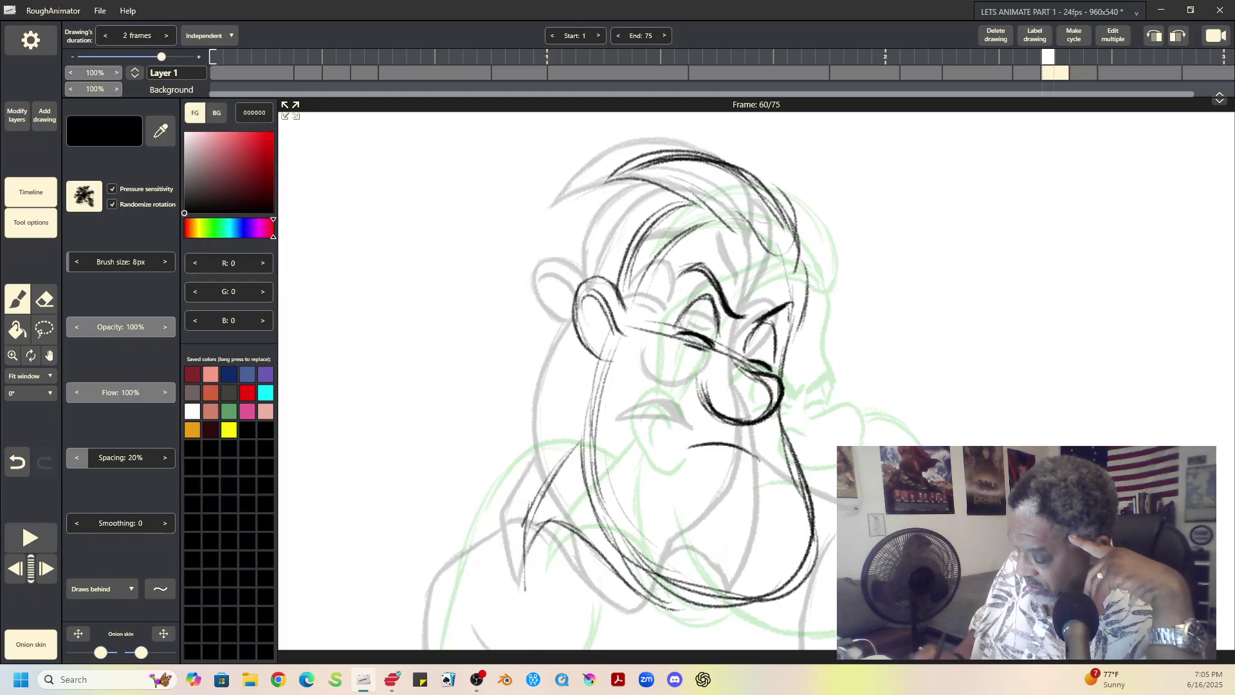
Draw the near shoulder and upper arm curving down from the neck, and darken the neck and near cheek lines
{"action": "mouse_move", "coordinate": [551, 479]}
{"action": "left_mouse_down"}
{"action": "mouse_move", "coordinate": [489, 491]}
{"action": "mouse_move", "coordinate": [452, 526]}
{"action": "left_mouse_up"}
{"action": "mouse_move", "coordinate": [566, 477]}
{"action": "left_mouse_down"}
{"action": "mouse_move", "coordinate": [481, 494]}
{"action": "mouse_move", "coordinate": [505, 481]}
{"action": "left_mouse_up"}
{"action": "mouse_move", "coordinate": [505, 482]}
{"action": "left_mouse_down"}
{"action": "mouse_move", "coordinate": [466, 523]}
{"action": "mouse_move", "coordinate": [436, 650]}
{"action": "left_mouse_up"}
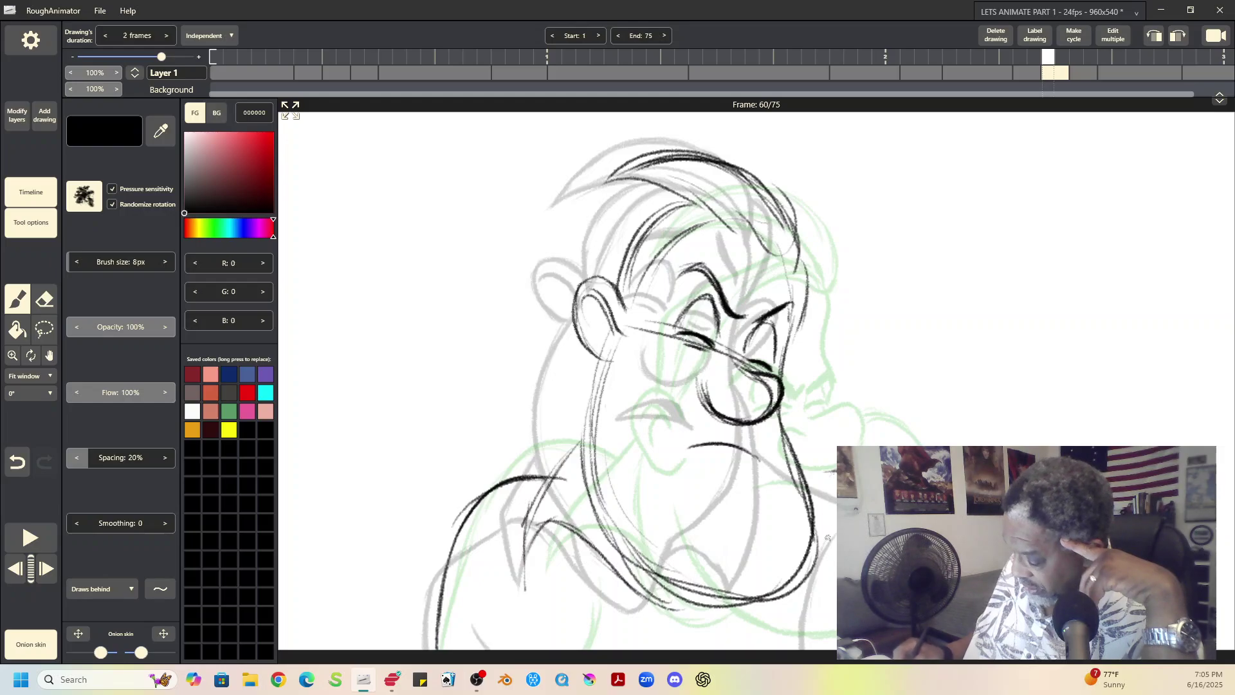
{"action": "left_click_drag", "start_coordinate": [581, 436], "coordinate": [544, 479]}
{"action": "left_click_drag", "start_coordinate": [608, 353], "coordinate": [590, 492]}
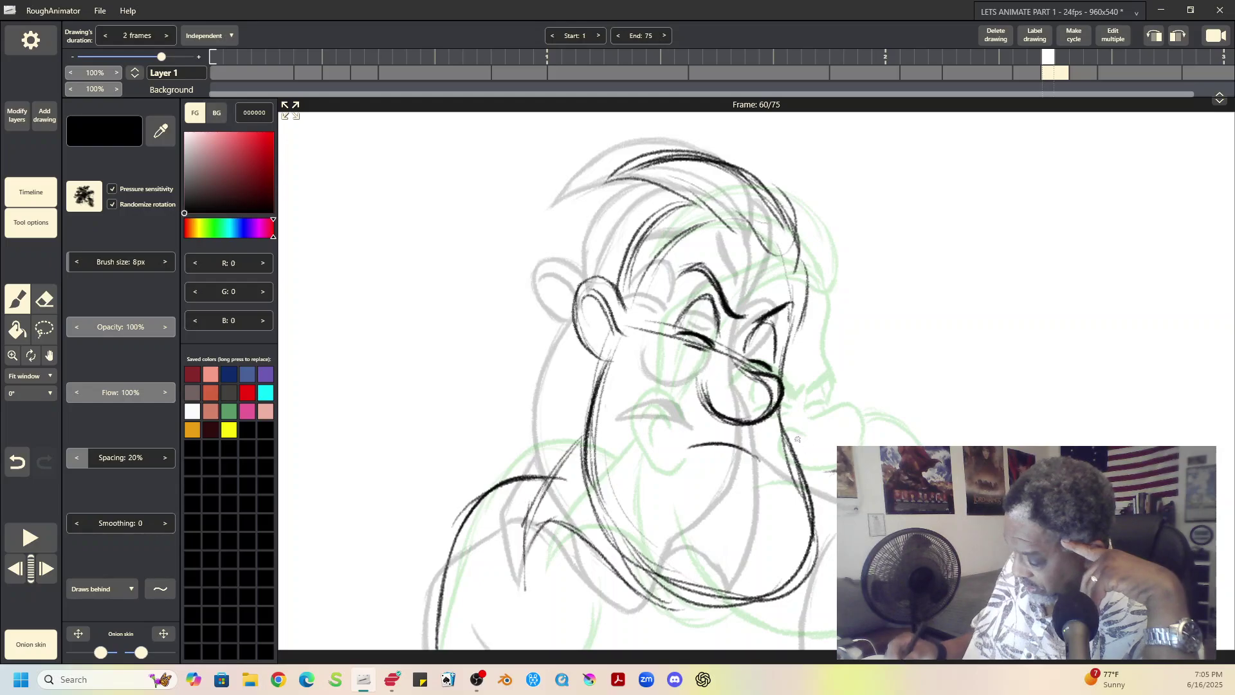
Sketch the far shoulder and collar lines beside the jaw and the collar point beneath the chin
{"action": "left_click_drag", "start_coordinate": [787, 422], "coordinate": [836, 513]}
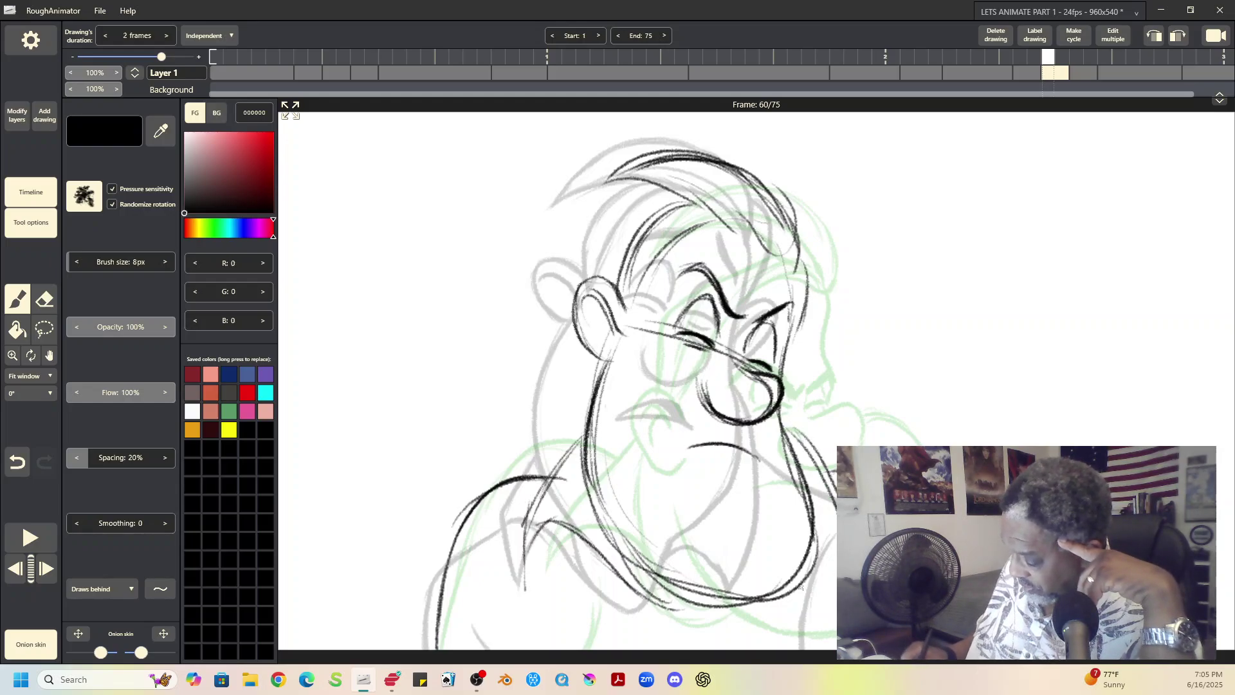
{"action": "left_click_drag", "start_coordinate": [801, 587], "coordinate": [836, 568]}
{"action": "left_click_drag", "start_coordinate": [779, 418], "coordinate": [833, 476]}
{"action": "left_click_drag", "start_coordinate": [763, 582], "coordinate": [828, 557]}
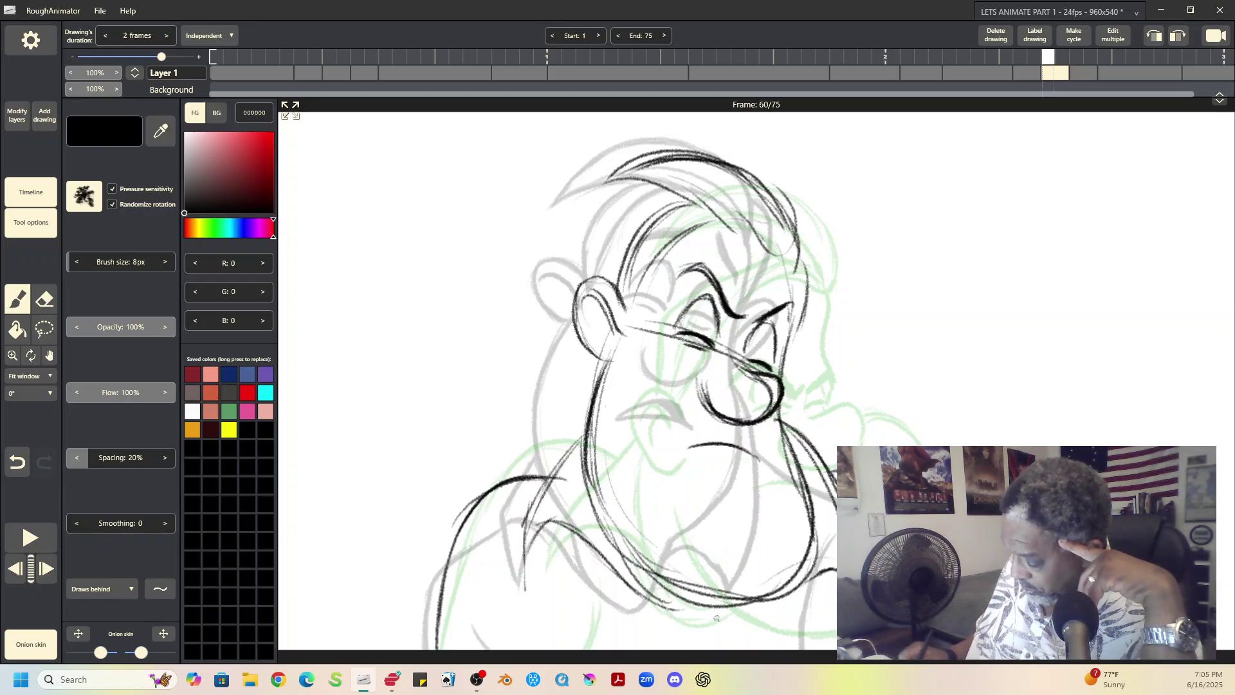
{"action": "mouse_move", "coordinate": [729, 611]}
{"action": "left_mouse_down"}
{"action": "mouse_move", "coordinate": [670, 624]}
{"action": "mouse_move", "coordinate": [745, 621]}
{"action": "mouse_move", "coordinate": [763, 593]}
{"action": "left_mouse_up"}
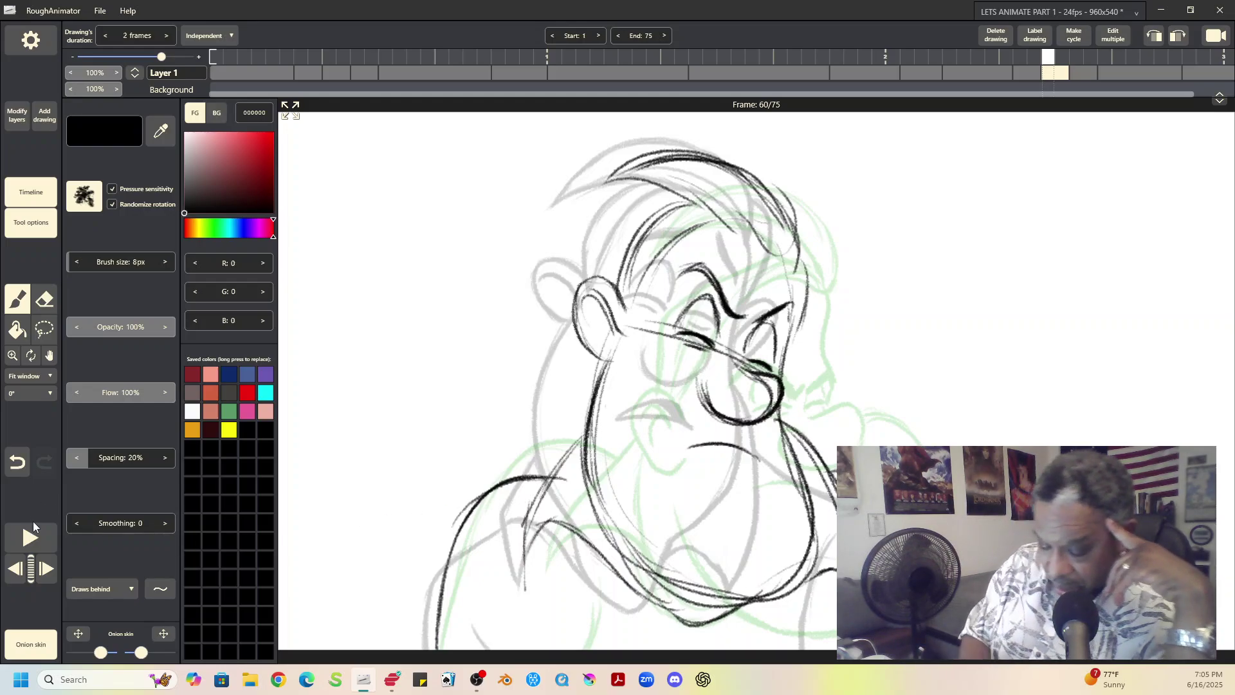
Strengthen the far edge of the forehead below the hair and play back the animation with the new in-between
{"action": "left_click_drag", "start_coordinate": [797, 264], "coordinate": [787, 327]}
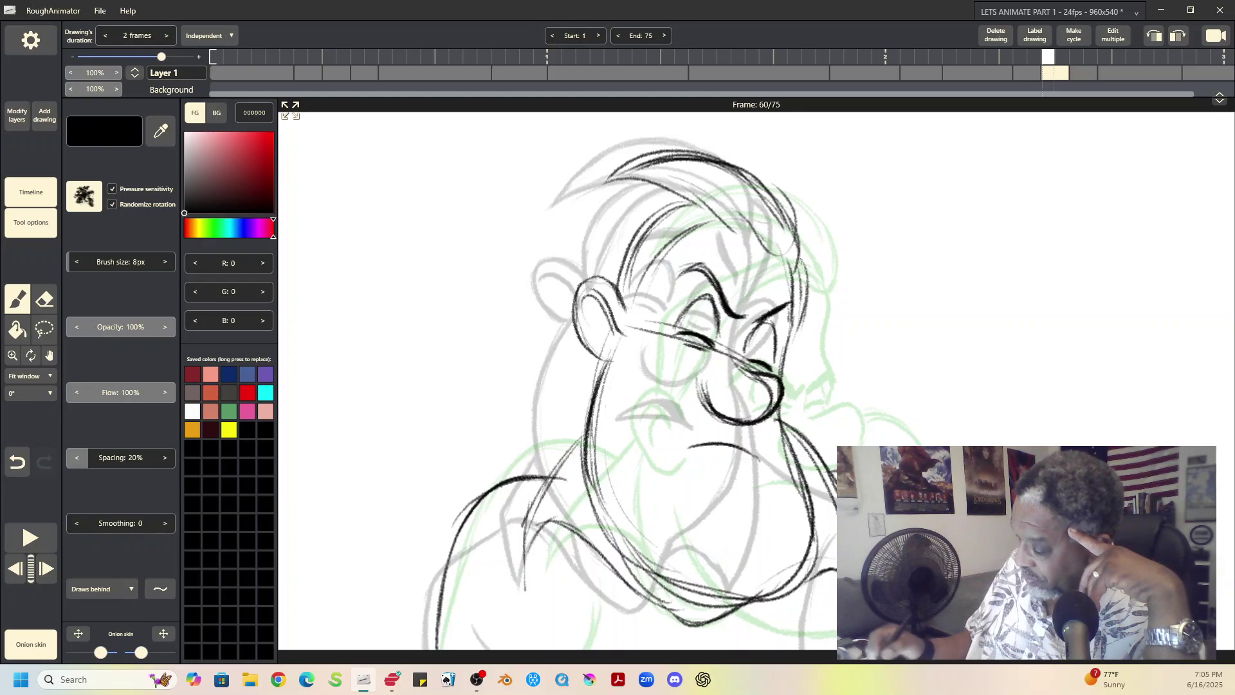
{"action": "mouse_move", "coordinate": [798, 225]}
{"action": "left_mouse_down"}
{"action": "mouse_move", "coordinate": [809, 310]}
{"action": "mouse_move", "coordinate": [779, 355]}
{"action": "left_mouse_up"}
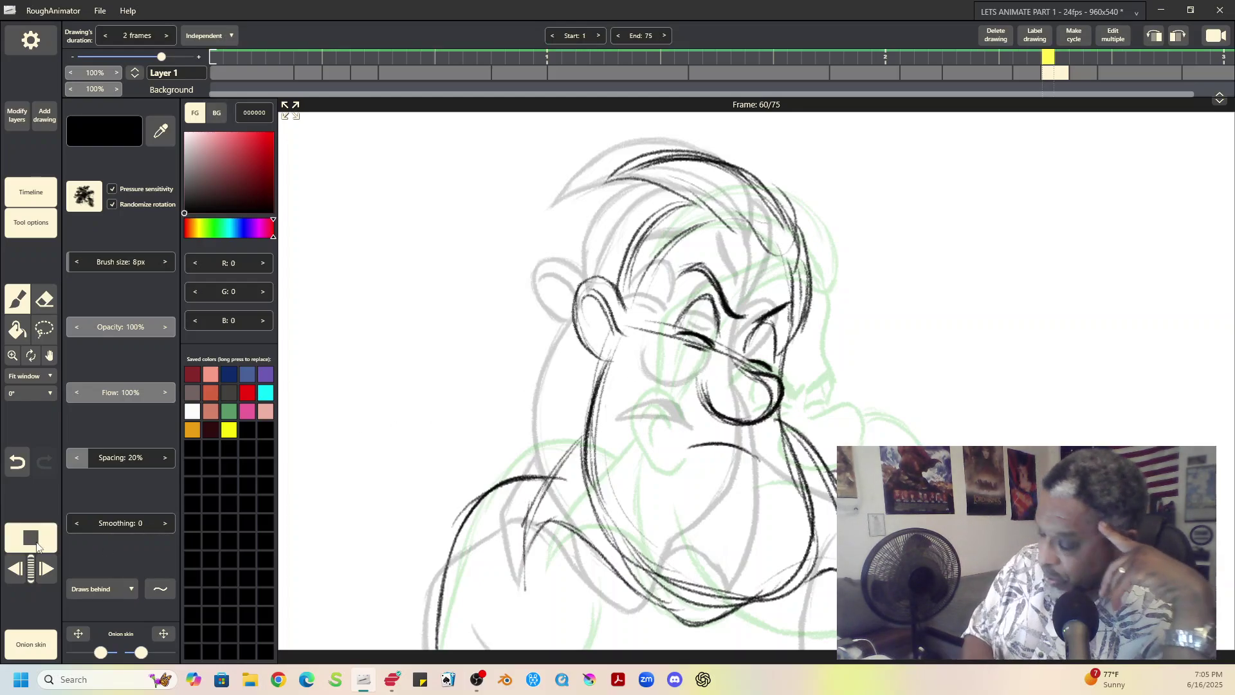
{"action": "left_click", "coordinate": [36, 546]}
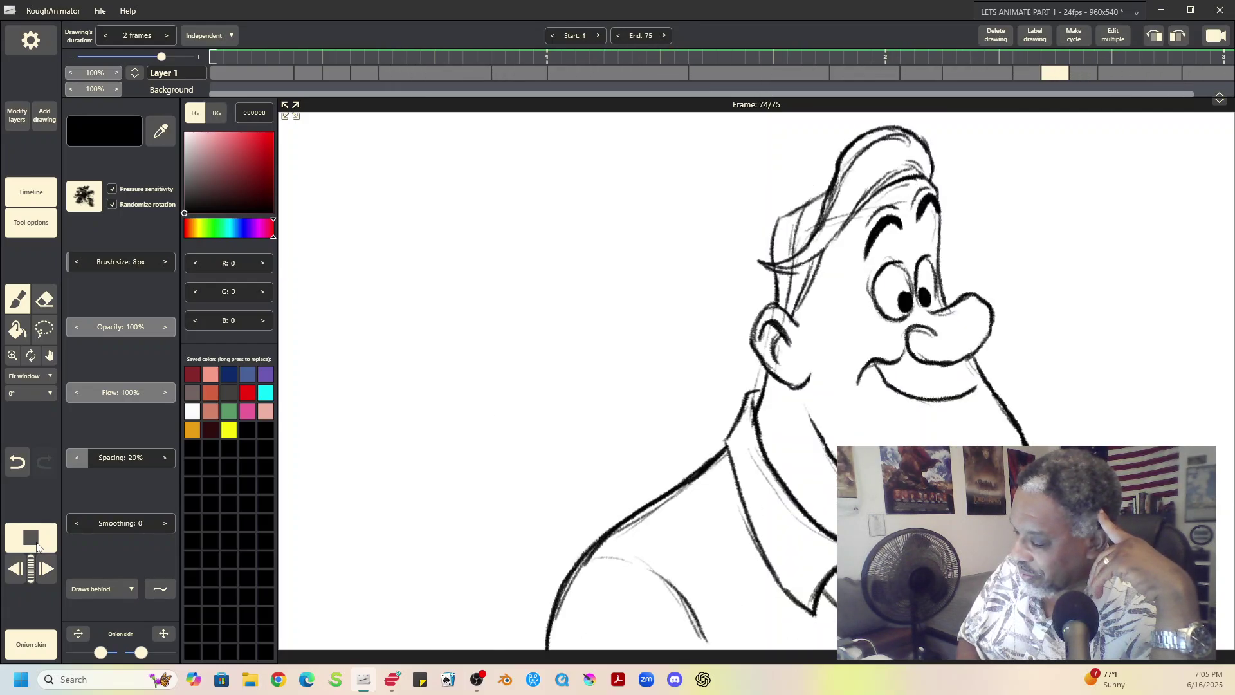
{"action": "left_click", "coordinate": [27, 539]}
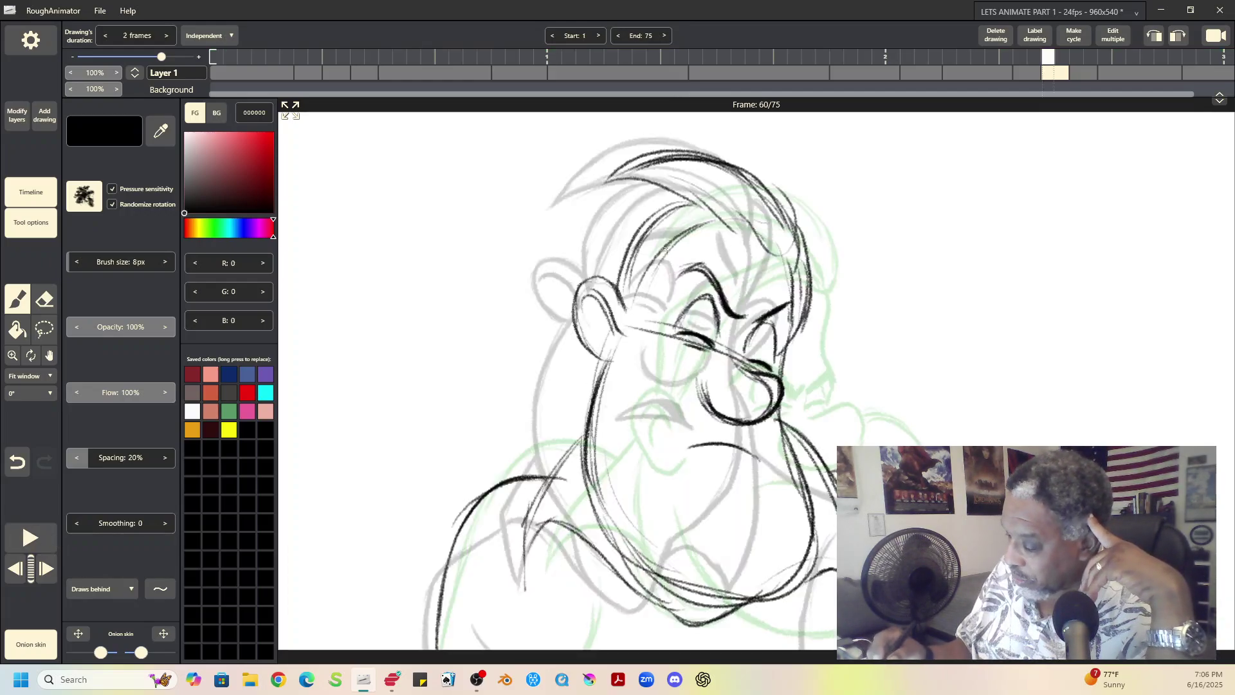
Ink darker final lines over the side hairline, the ear and the near cheek down to the jaw
{"action": "mouse_move", "coordinate": [715, 220]}
{"action": "left_mouse_down"}
{"action": "mouse_move", "coordinate": [642, 272]}
{"action": "mouse_move", "coordinate": [624, 315]}
{"action": "left_mouse_up"}
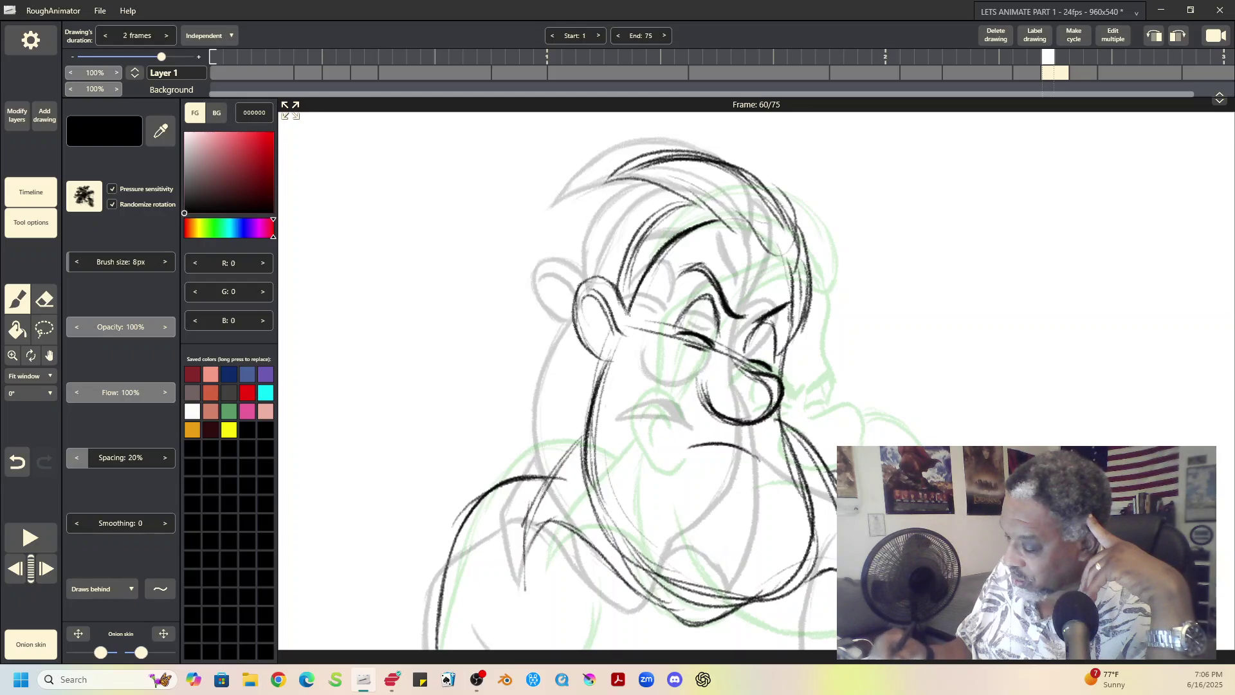
{"action": "mouse_move", "coordinate": [662, 213]}
{"action": "left_mouse_down"}
{"action": "mouse_move", "coordinate": [693, 204]}
{"action": "mouse_move", "coordinate": [641, 230]}
{"action": "mouse_move", "coordinate": [612, 300]}
{"action": "mouse_move", "coordinate": [605, 278]}
{"action": "mouse_move", "coordinate": [619, 343]}
{"action": "left_mouse_up"}
{"action": "mouse_move", "coordinate": [592, 278]}
{"action": "left_mouse_down"}
{"action": "mouse_move", "coordinate": [572, 329]}
{"action": "mouse_move", "coordinate": [612, 364]}
{"action": "mouse_move", "coordinate": [592, 412]}
{"action": "mouse_move", "coordinate": [595, 514]}
{"action": "left_mouse_up"}
{"action": "left_click_drag", "start_coordinate": [588, 466], "coordinate": [640, 565]}
Ink bold lines over the back of the neck, the near collar and the near shoulder and arm
{"action": "mouse_move", "coordinate": [555, 473]}
{"action": "left_mouse_down"}
{"action": "mouse_move", "coordinate": [589, 432]}
{"action": "mouse_move", "coordinate": [526, 524]}
{"action": "mouse_move", "coordinate": [524, 592]}
{"action": "left_mouse_up"}
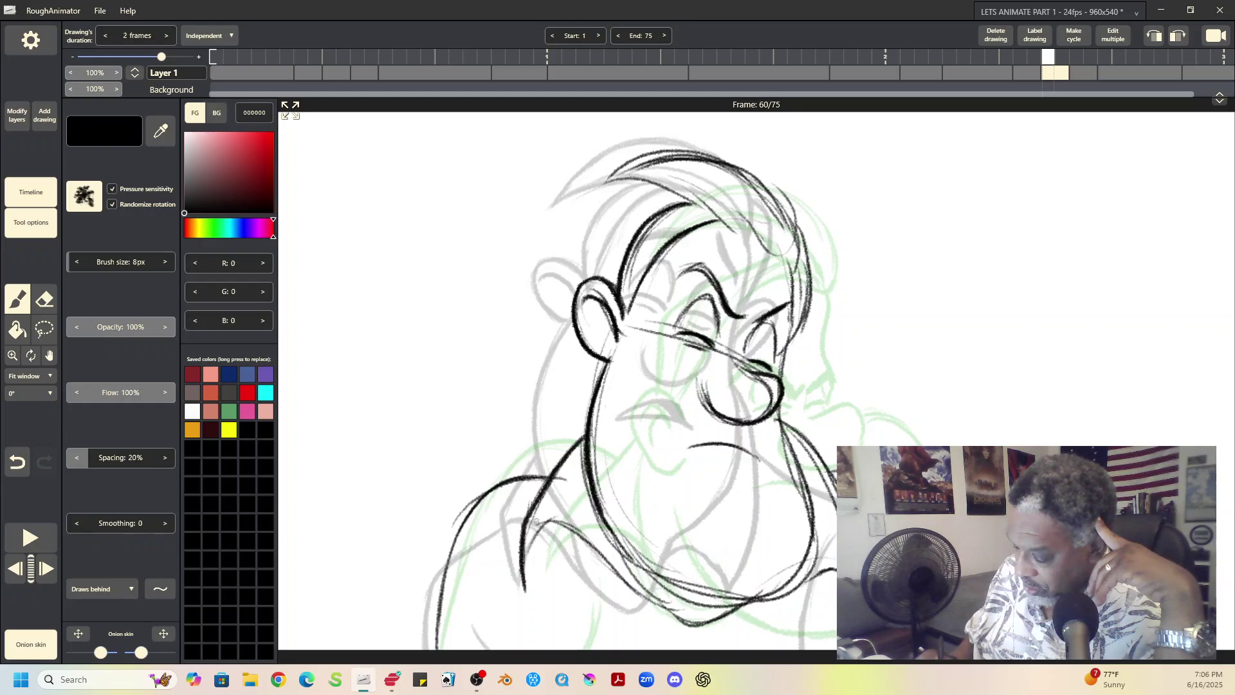
{"action": "mouse_move", "coordinate": [529, 523]}
{"action": "left_mouse_down"}
{"action": "mouse_move", "coordinate": [558, 522]}
{"action": "mouse_move", "coordinate": [669, 610]}
{"action": "left_mouse_up"}
{"action": "left_click_drag", "start_coordinate": [604, 513], "coordinate": [680, 606]}
{"action": "left_click_drag", "start_coordinate": [549, 522], "coordinate": [525, 603]}
{"action": "mouse_move", "coordinate": [551, 479]}
{"action": "left_mouse_down"}
{"action": "mouse_move", "coordinate": [497, 489]}
{"action": "mouse_move", "coordinate": [465, 522]}
{"action": "mouse_move", "coordinate": [438, 649]}
{"action": "left_mouse_up"}
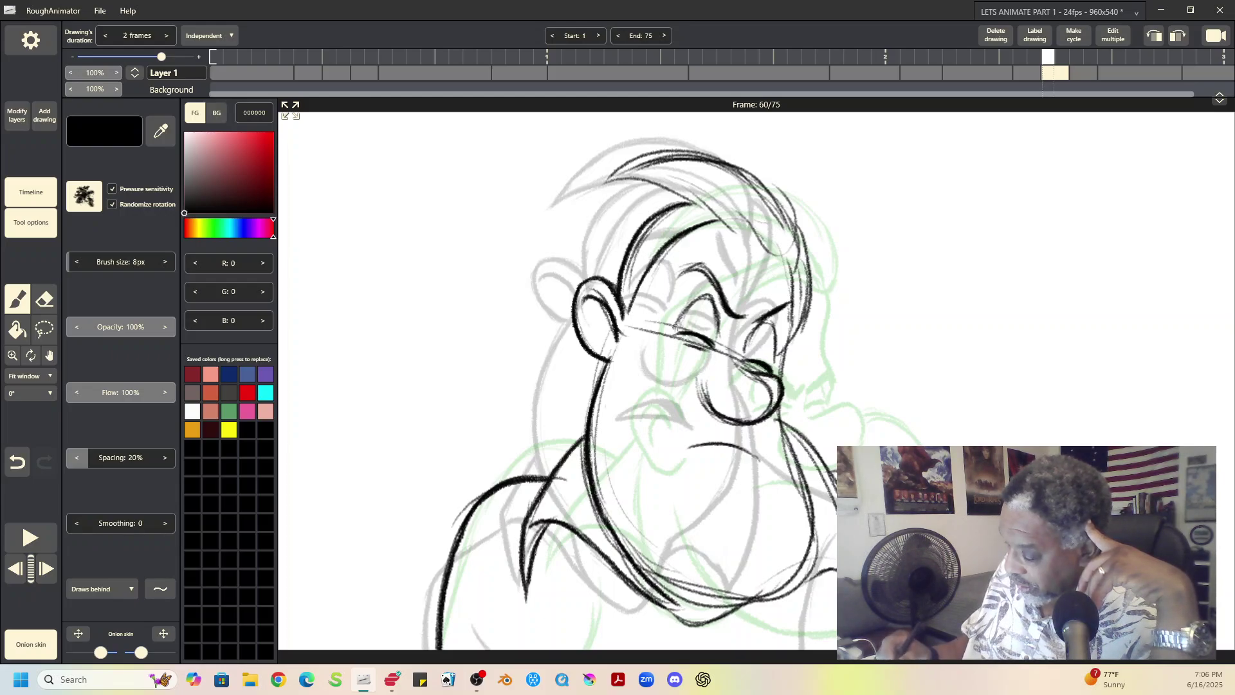
Ink the eye outlines and nose in bold, and erase stray sketch lines around the eyes, cheek, jaw and side hairline
{"action": "mouse_move", "coordinate": [674, 329]}
{"action": "left_mouse_down"}
{"action": "mouse_move", "coordinate": [711, 293]}
{"action": "mouse_move", "coordinate": [713, 335]}
{"action": "mouse_move", "coordinate": [757, 325]}
{"action": "mouse_move", "coordinate": [777, 352]}
{"action": "mouse_move", "coordinate": [763, 374]}
{"action": "mouse_move", "coordinate": [779, 383]}
{"action": "left_mouse_up"}
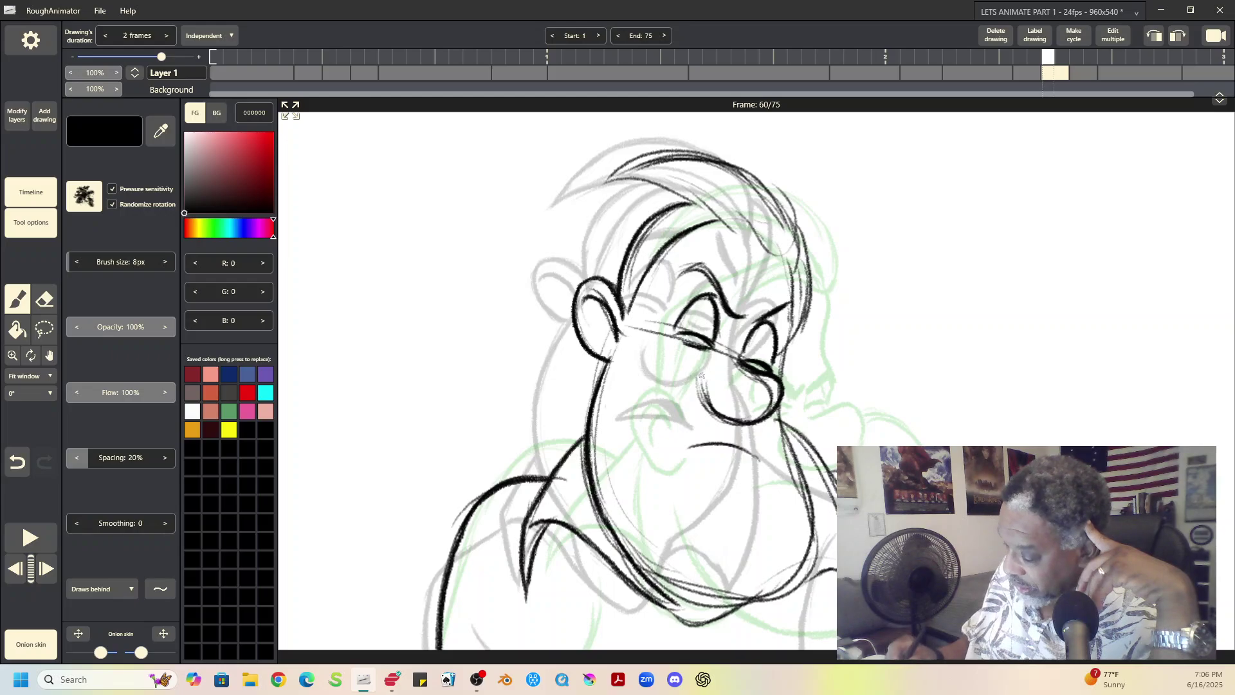
{"action": "mouse_move", "coordinate": [701, 375]}
{"action": "left_mouse_down"}
{"action": "mouse_move", "coordinate": [734, 422]}
{"action": "mouse_move", "coordinate": [769, 413]}
{"action": "left_mouse_up"}
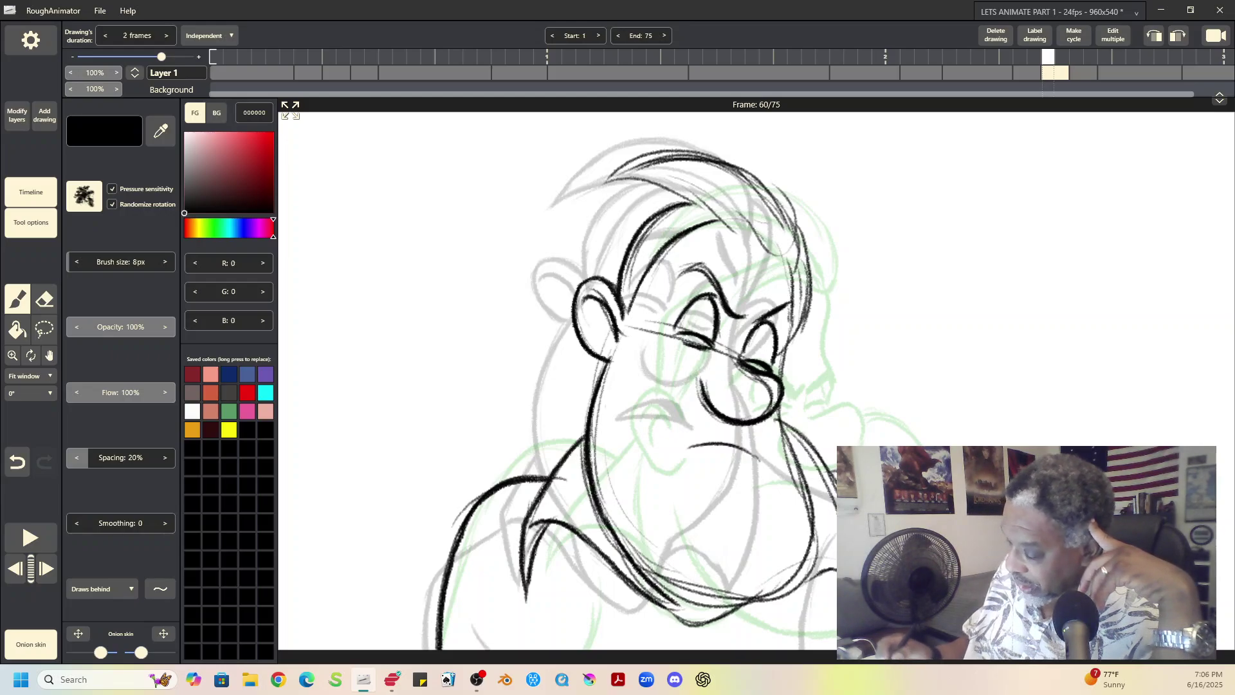
{"action": "left_click", "coordinate": [45, 298]}
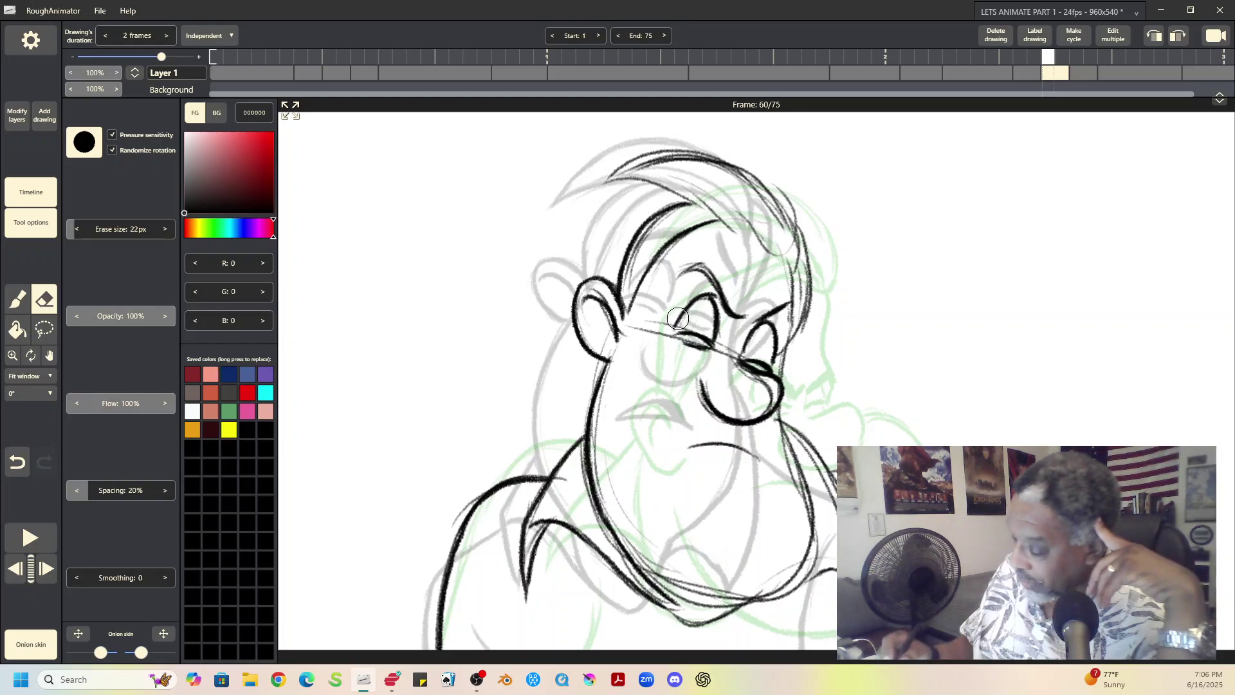
{"action": "mouse_move", "coordinate": [677, 319]}
{"action": "left_mouse_down"}
{"action": "mouse_move", "coordinate": [660, 342]}
{"action": "mouse_move", "coordinate": [657, 320]}
{"action": "mouse_move", "coordinate": [628, 348]}
{"action": "left_mouse_up"}
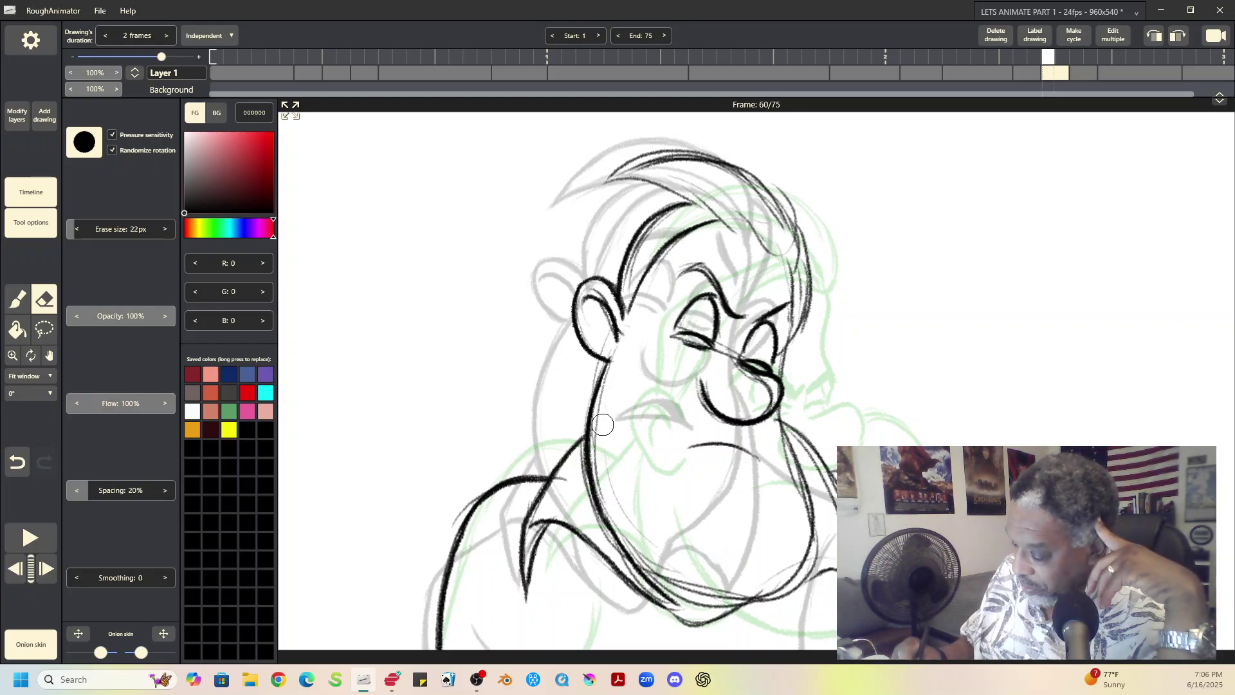
{"action": "left_click_drag", "start_coordinate": [606, 391], "coordinate": [600, 448]}
{"action": "mouse_move", "coordinate": [608, 497]}
{"action": "left_mouse_down"}
{"action": "mouse_move", "coordinate": [648, 559]}
{"action": "mouse_move", "coordinate": [698, 587]}
{"action": "left_mouse_up"}
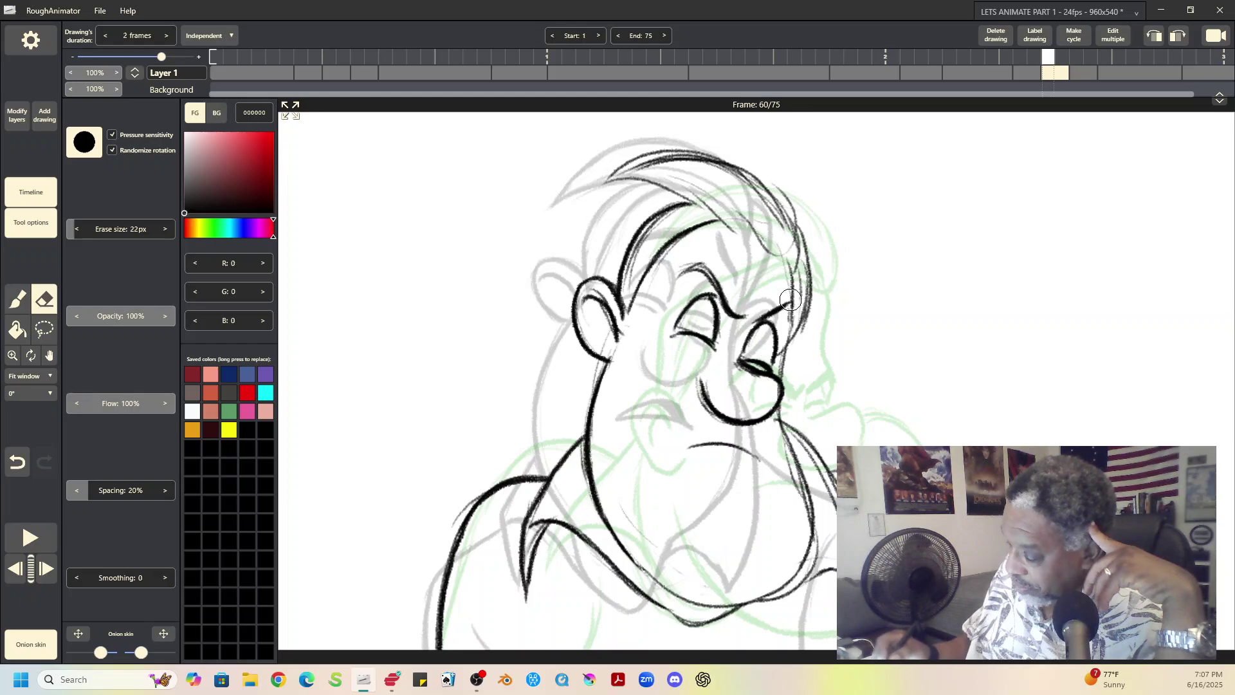
{"action": "left_click_drag", "start_coordinate": [637, 251], "coordinate": [702, 209]}
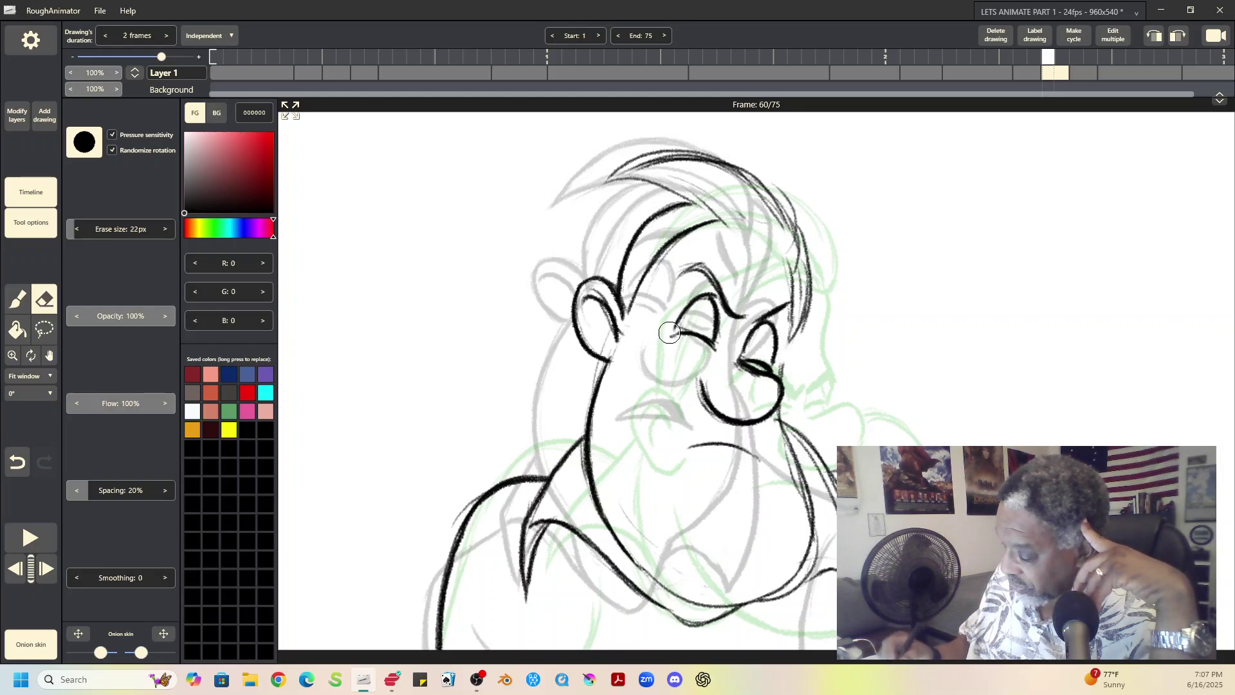
Ink the lower eyelid, the far eye and the angry eyebrows, cleaning up the crease where the brows meet above the nose
{"action": "left_click", "coordinate": [18, 300]}
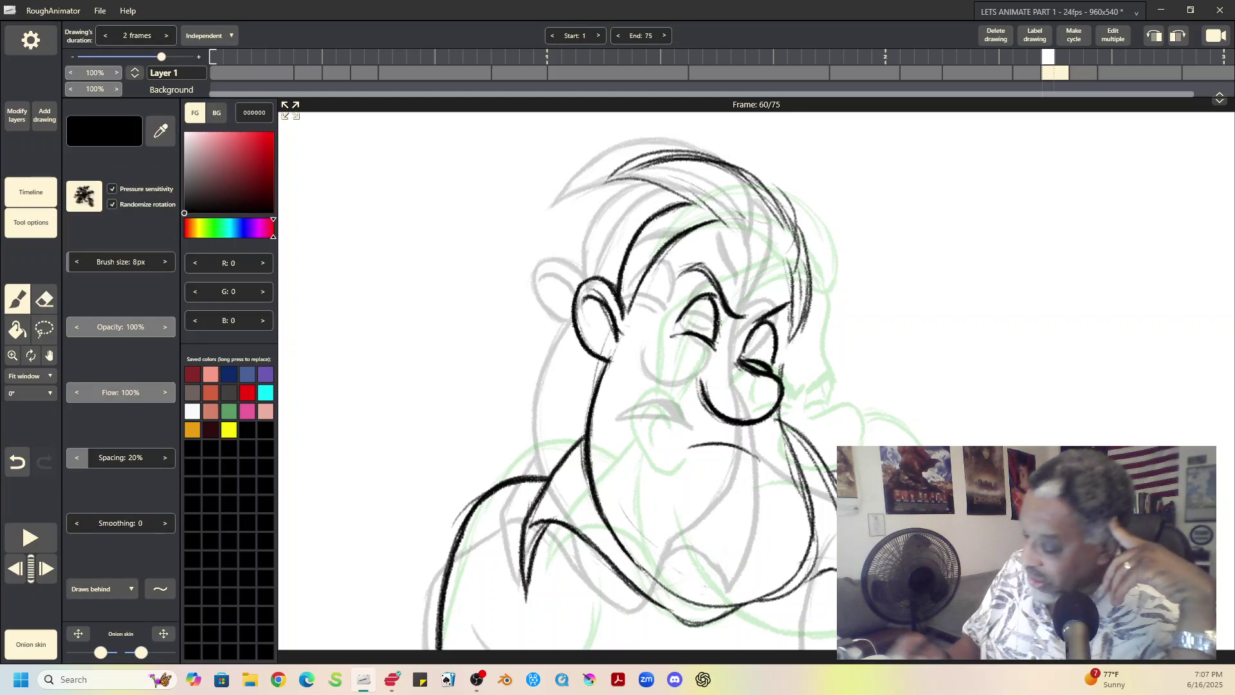
{"action": "mouse_move", "coordinate": [667, 335]}
{"action": "left_mouse_down"}
{"action": "mouse_move", "coordinate": [693, 333]}
{"action": "mouse_move", "coordinate": [706, 348]}
{"action": "left_mouse_up"}
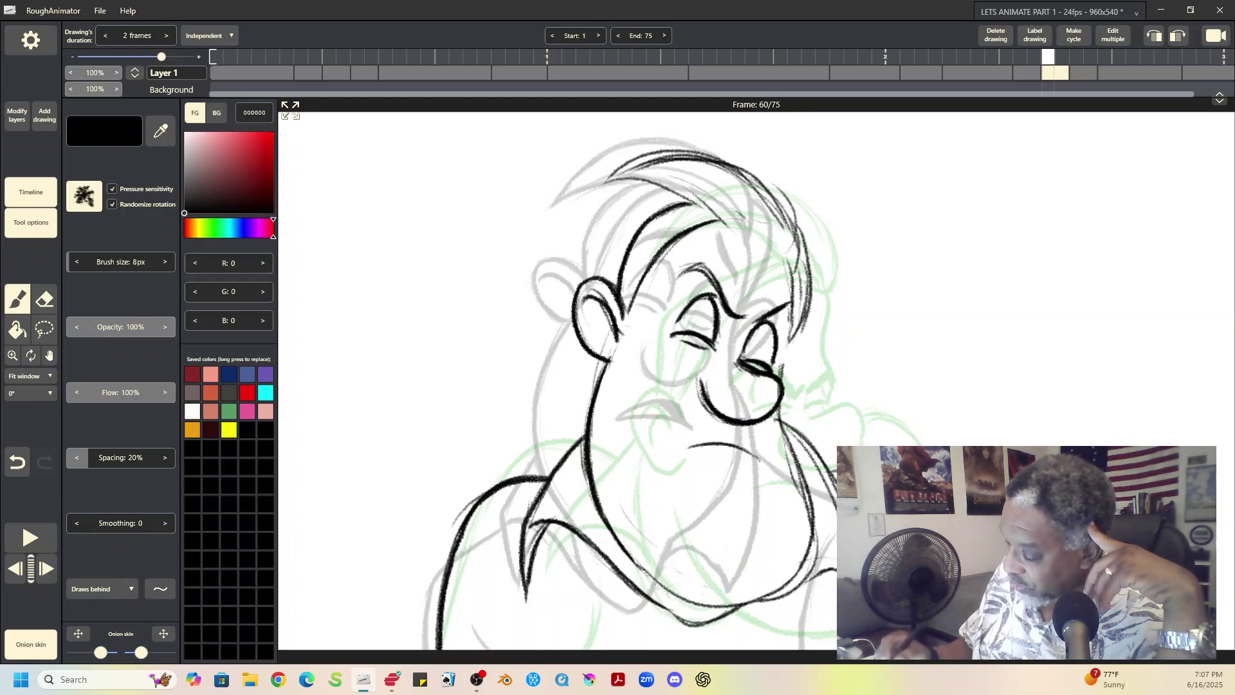
{"action": "left_click_drag", "start_coordinate": [741, 359], "coordinate": [796, 301]}
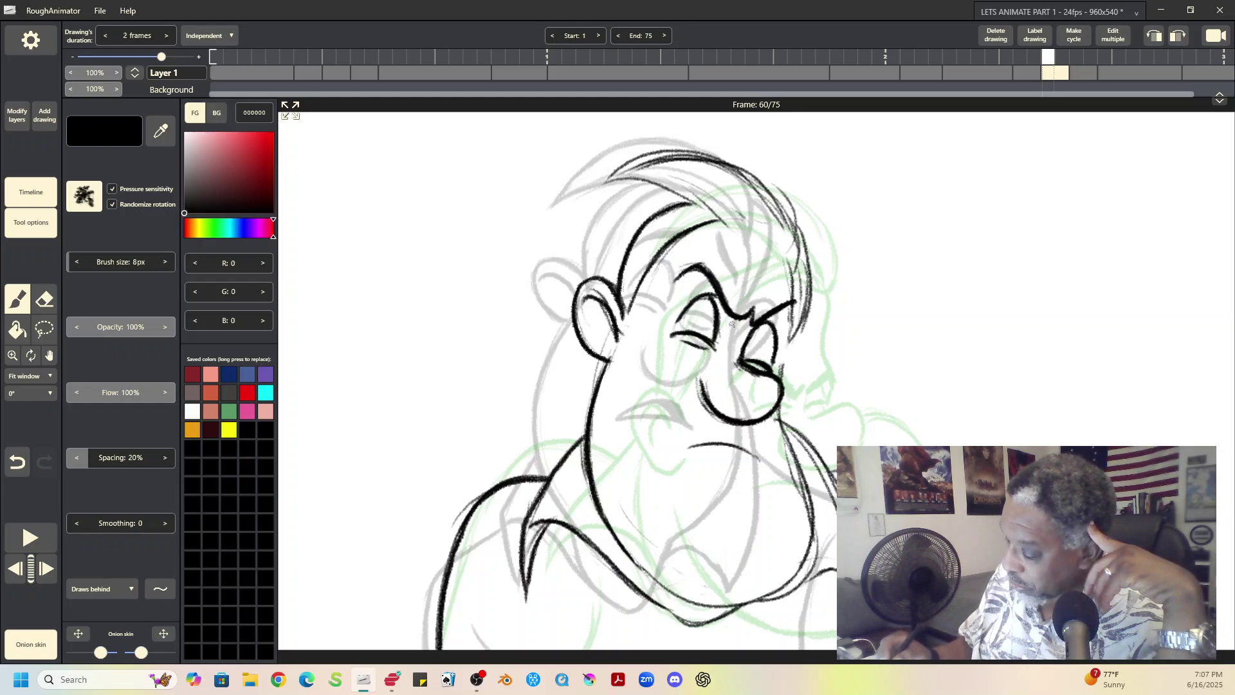
{"action": "left_click_drag", "start_coordinate": [732, 324], "coordinate": [755, 310]}
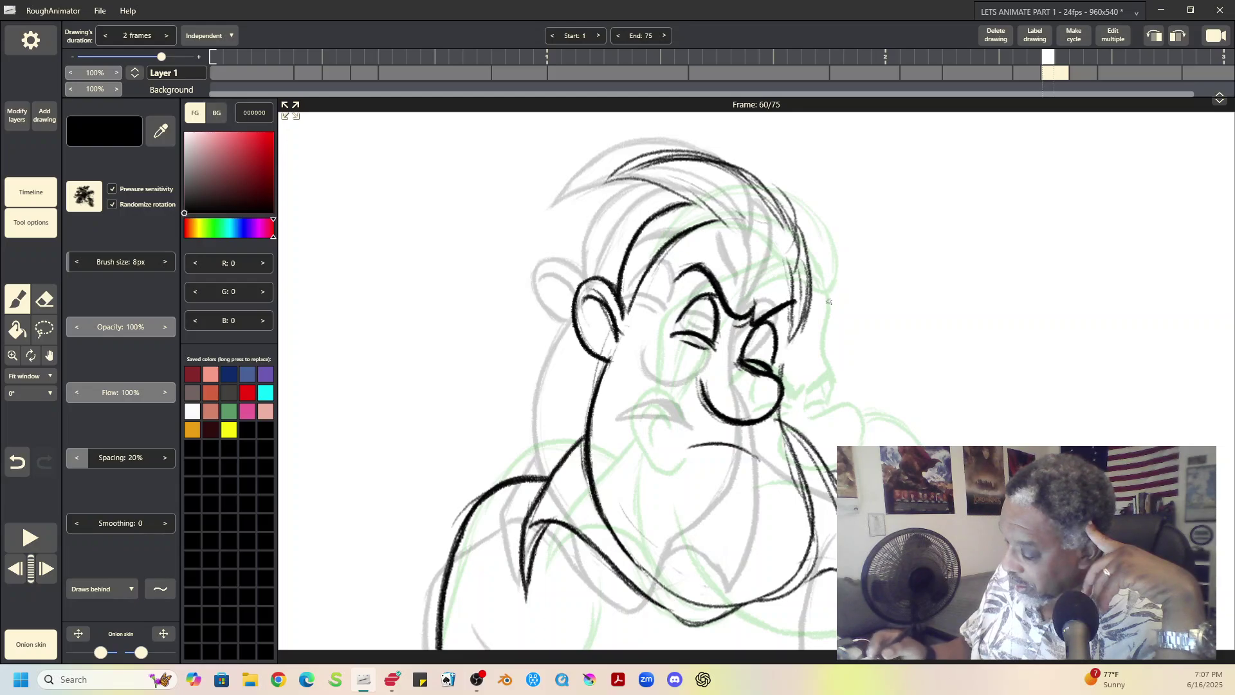
{"action": "key", "text": "e"}
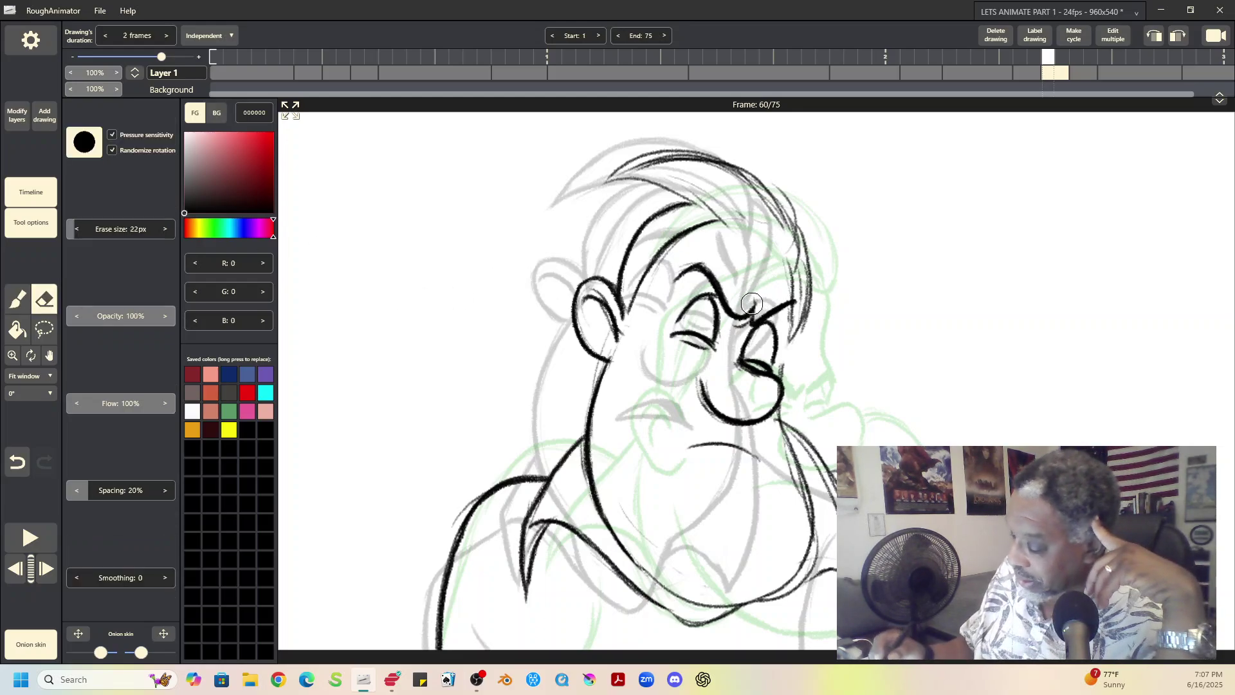
{"action": "key", "text": "b"}
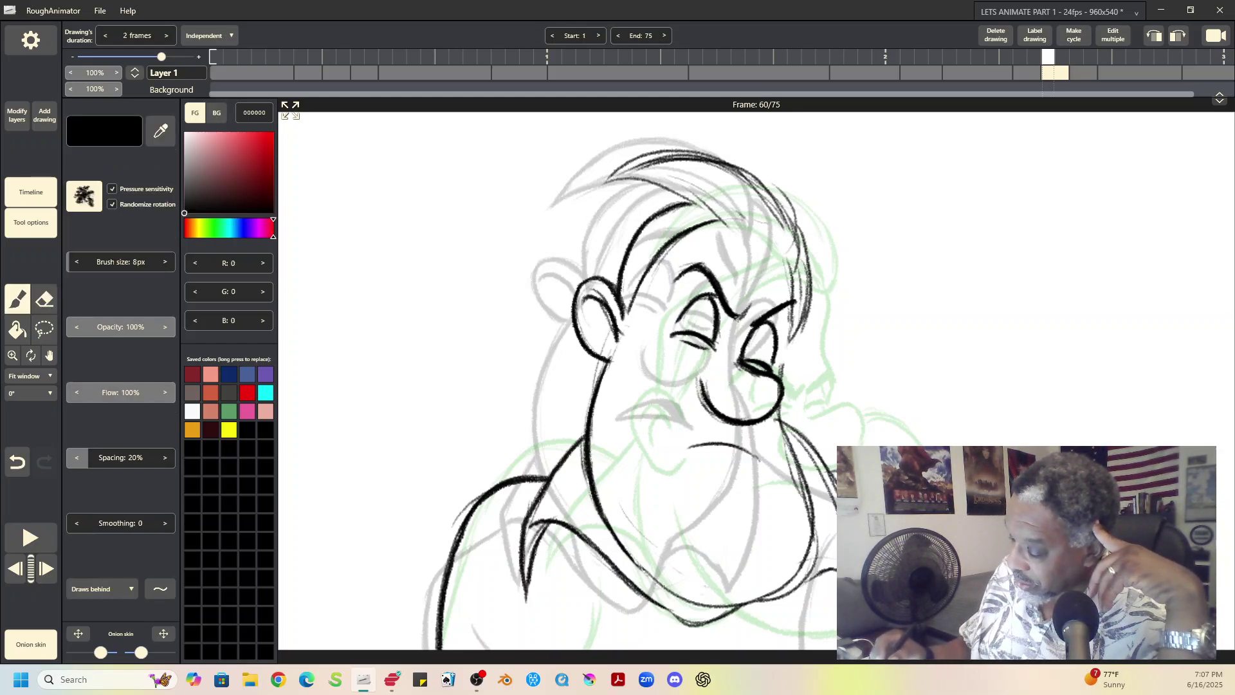
{"action": "left_click_drag", "start_coordinate": [733, 318], "coordinate": [754, 302]}
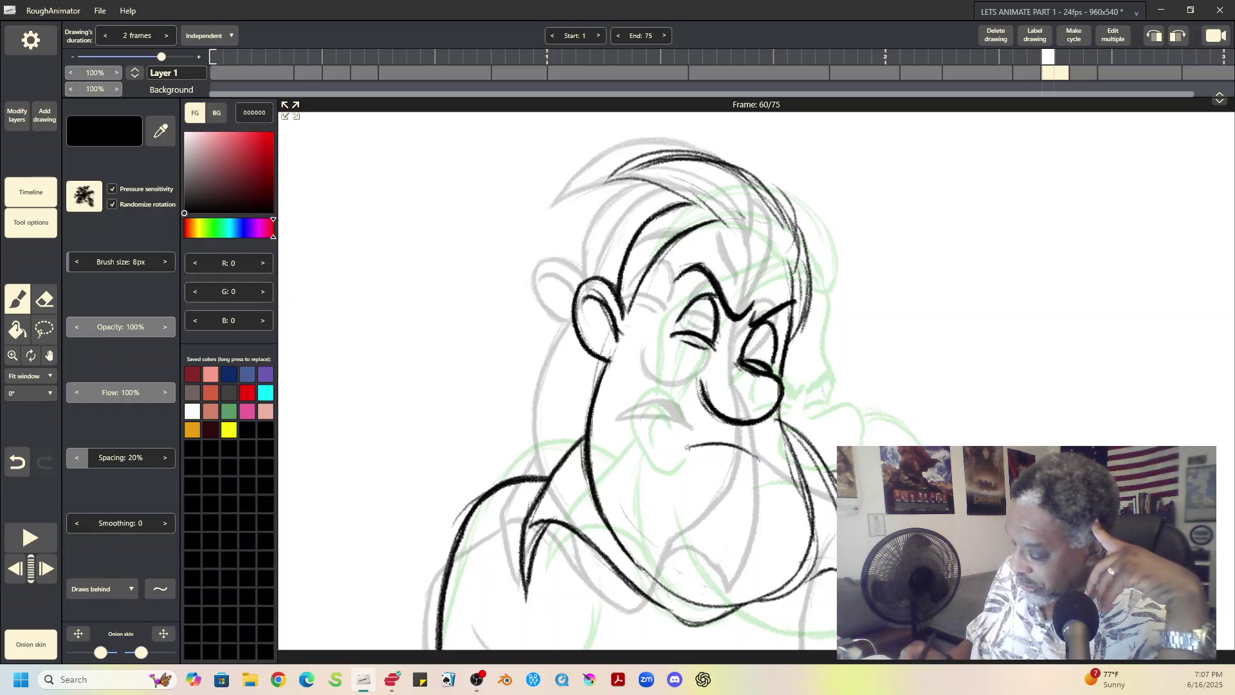
Ink bold final lines over the frowning mouth, the far cheek and the underside of the chin
{"action": "left_click_drag", "start_coordinate": [690, 446], "coordinate": [725, 444]}
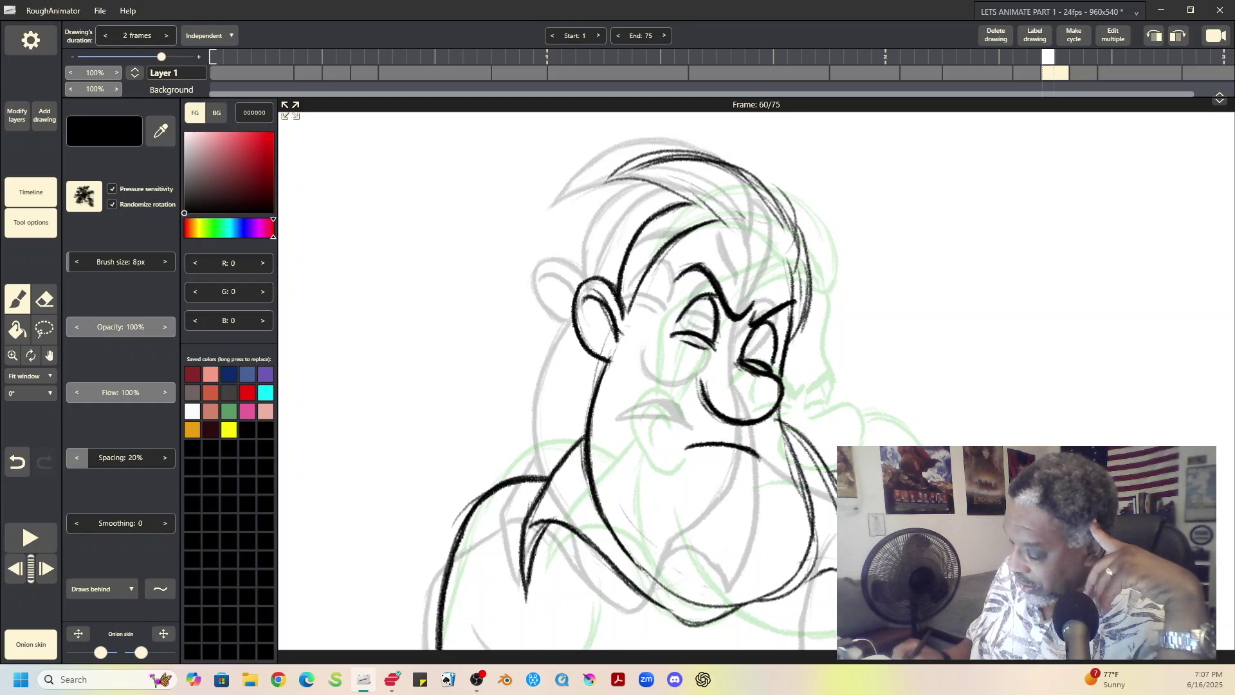
{"action": "left_click_drag", "start_coordinate": [778, 406], "coordinate": [816, 540]}
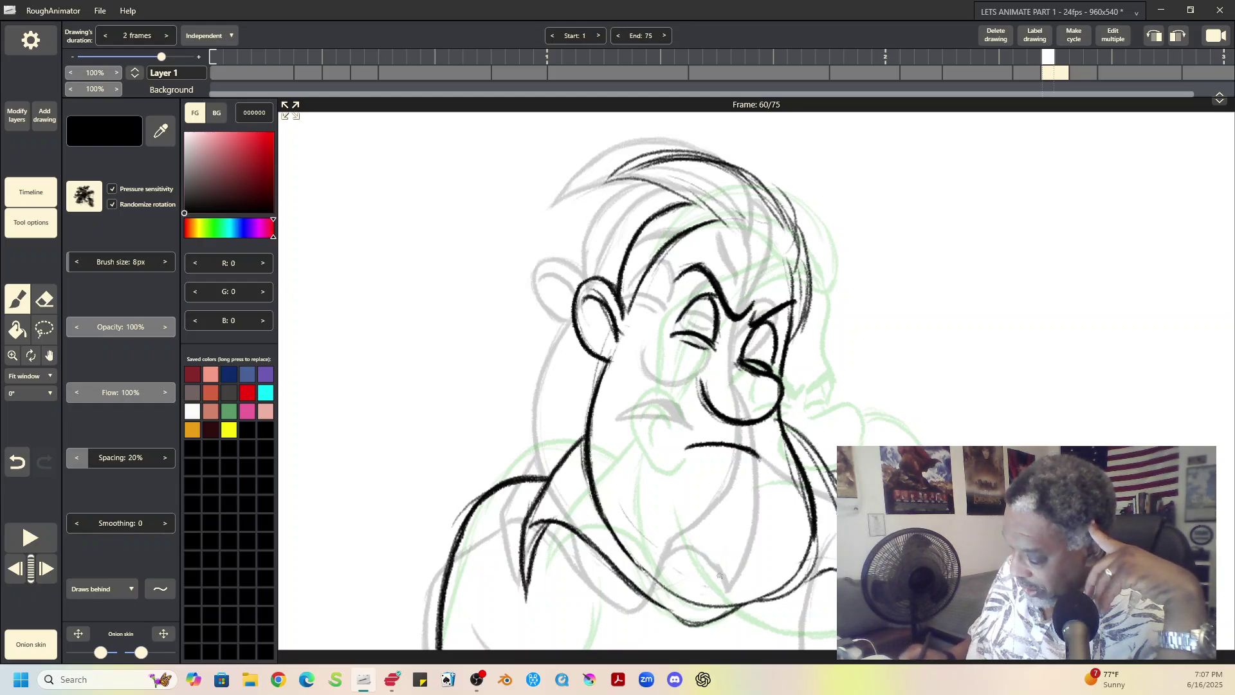
{"action": "mouse_move", "coordinate": [634, 561]}
{"action": "left_mouse_down"}
{"action": "mouse_move", "coordinate": [692, 599]}
{"action": "mouse_move", "coordinate": [760, 598]}
{"action": "mouse_move", "coordinate": [803, 567]}
{"action": "mouse_move", "coordinate": [812, 521]}
{"action": "left_mouse_up"}
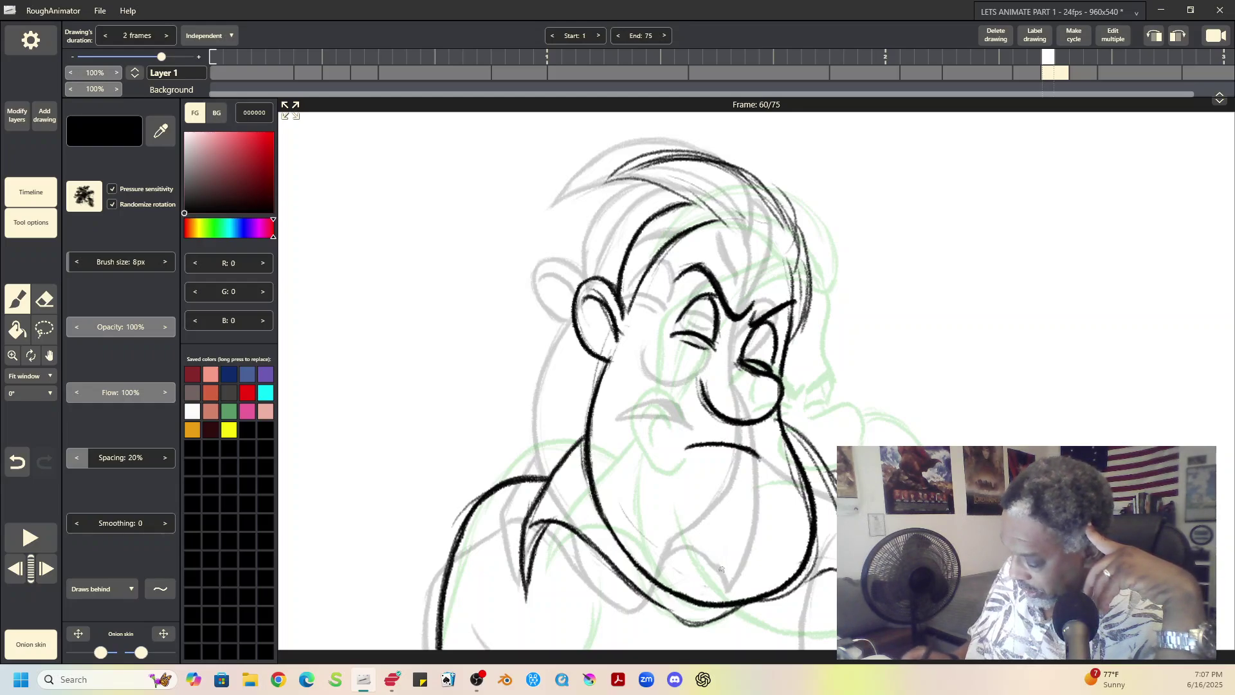
Ink the collar point beneath the chin and the far collar and shoulder lines beside the jaw
{"action": "mouse_move", "coordinate": [648, 574]}
{"action": "left_mouse_down"}
{"action": "mouse_move", "coordinate": [686, 620]}
{"action": "mouse_move", "coordinate": [737, 611]}
{"action": "left_mouse_up"}
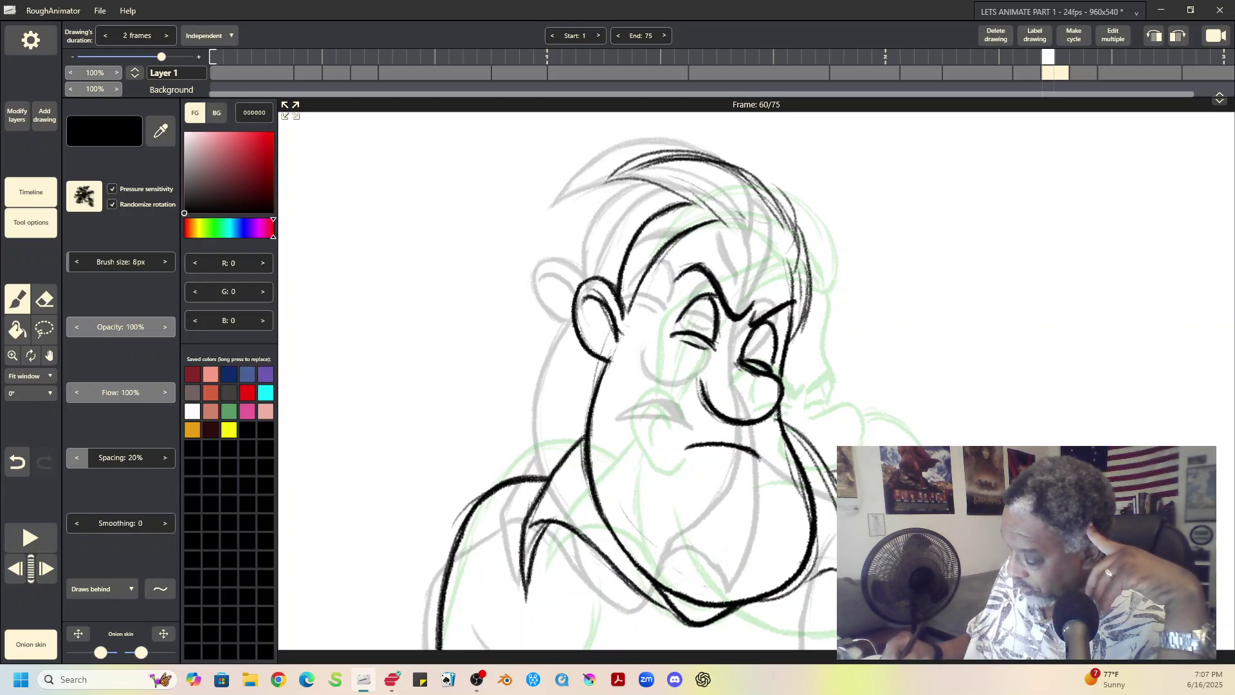
{"action": "left_click_drag", "start_coordinate": [777, 415], "coordinate": [835, 481]}
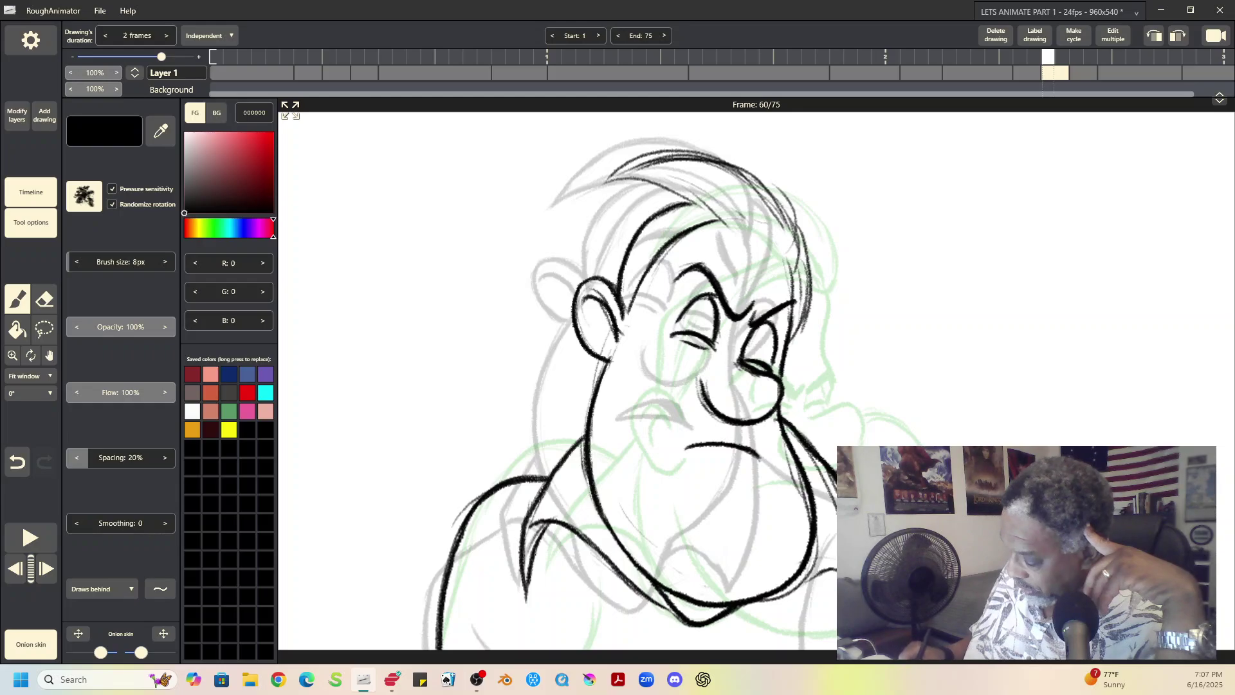
{"action": "left_click_drag", "start_coordinate": [764, 599], "coordinate": [831, 570]}
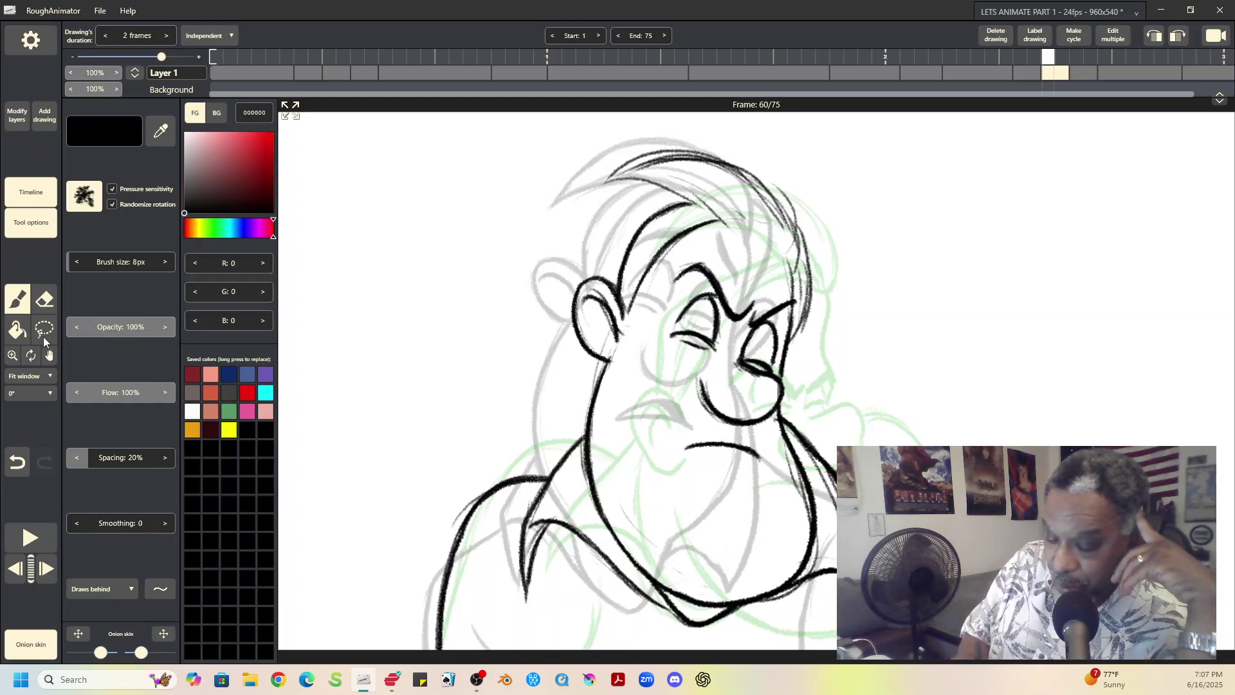
Erase and re-ink the far collar line beside the cheek, and add a short inner line for the near arm
{"action": "left_click", "coordinate": [43, 302]}
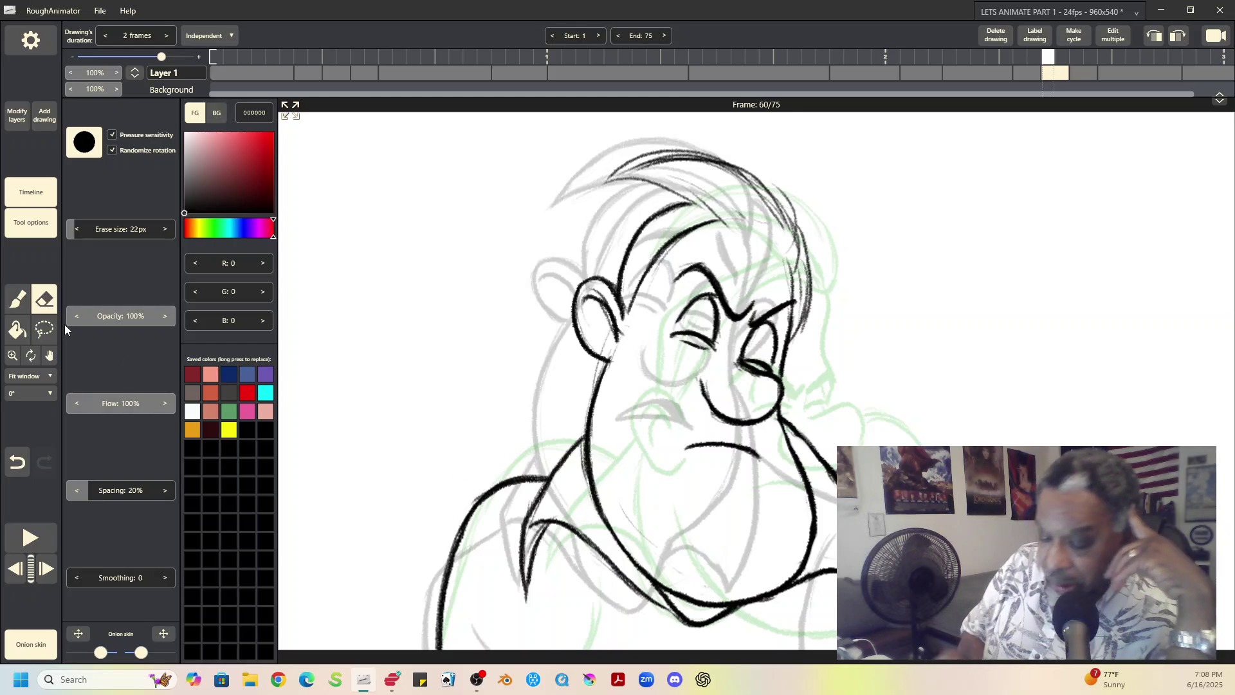
{"action": "left_click", "coordinate": [18, 299]}
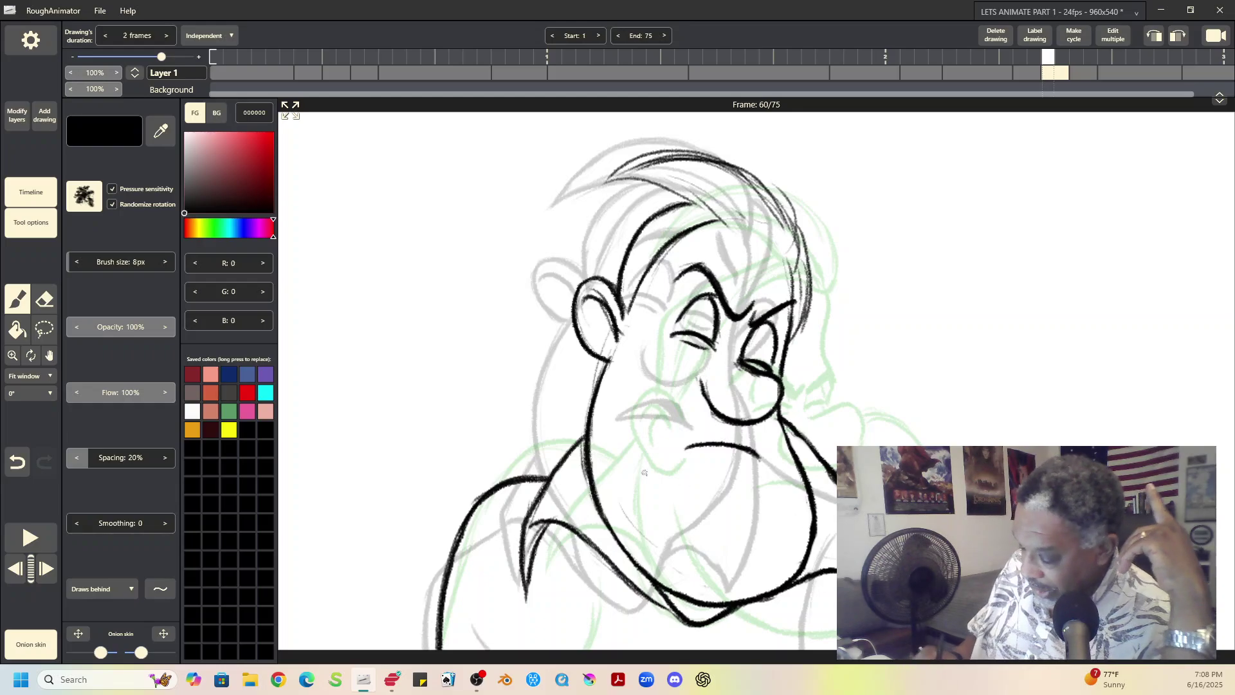
{"action": "left_click", "coordinate": [44, 300]}
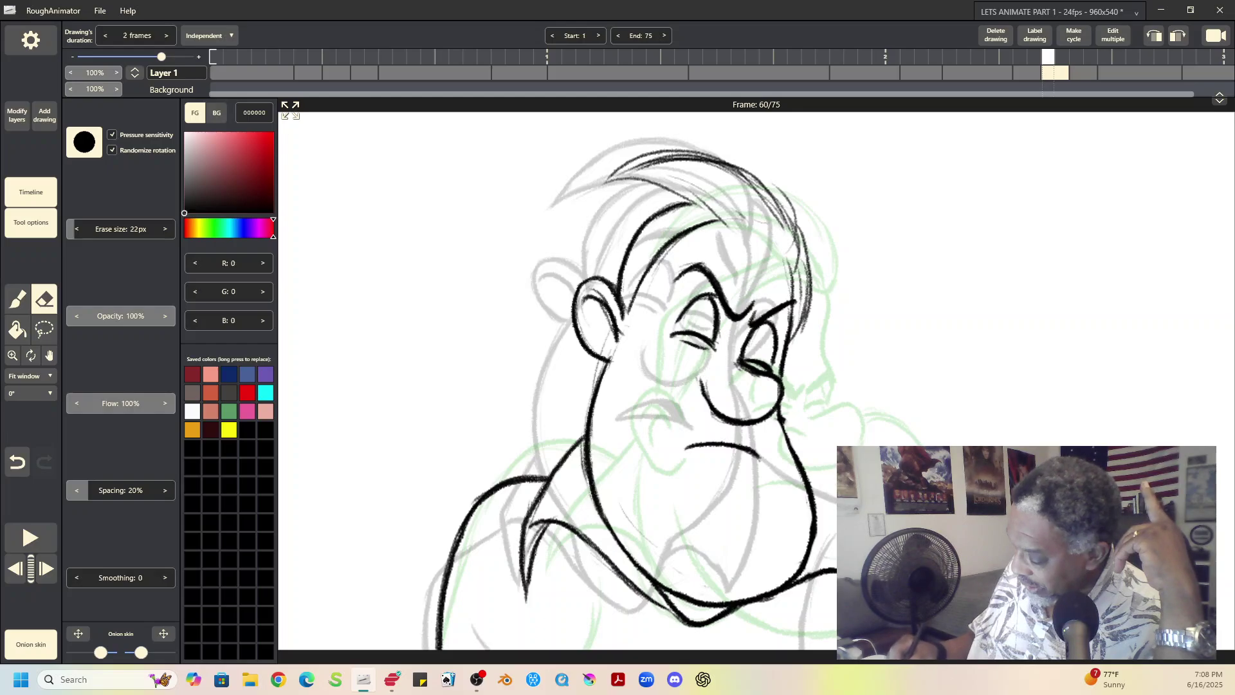
{"action": "left_click_drag", "start_coordinate": [790, 412], "coordinate": [790, 427]}
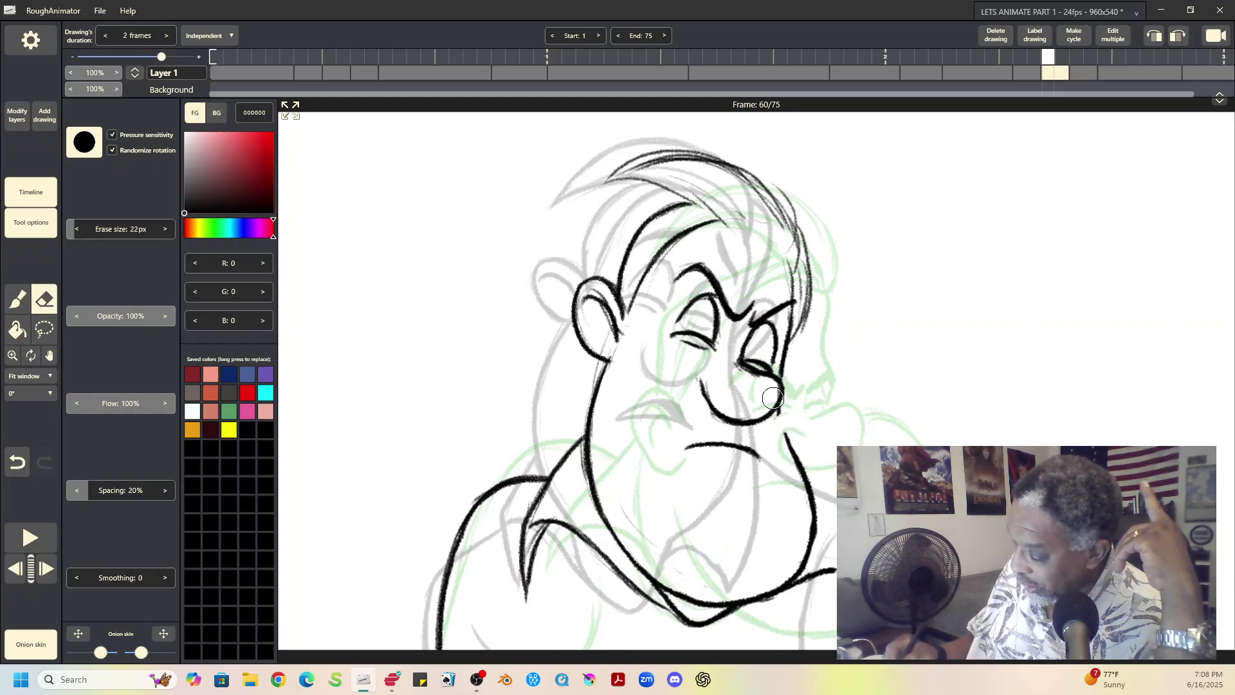
{"action": "left_click", "coordinate": [18, 300]}
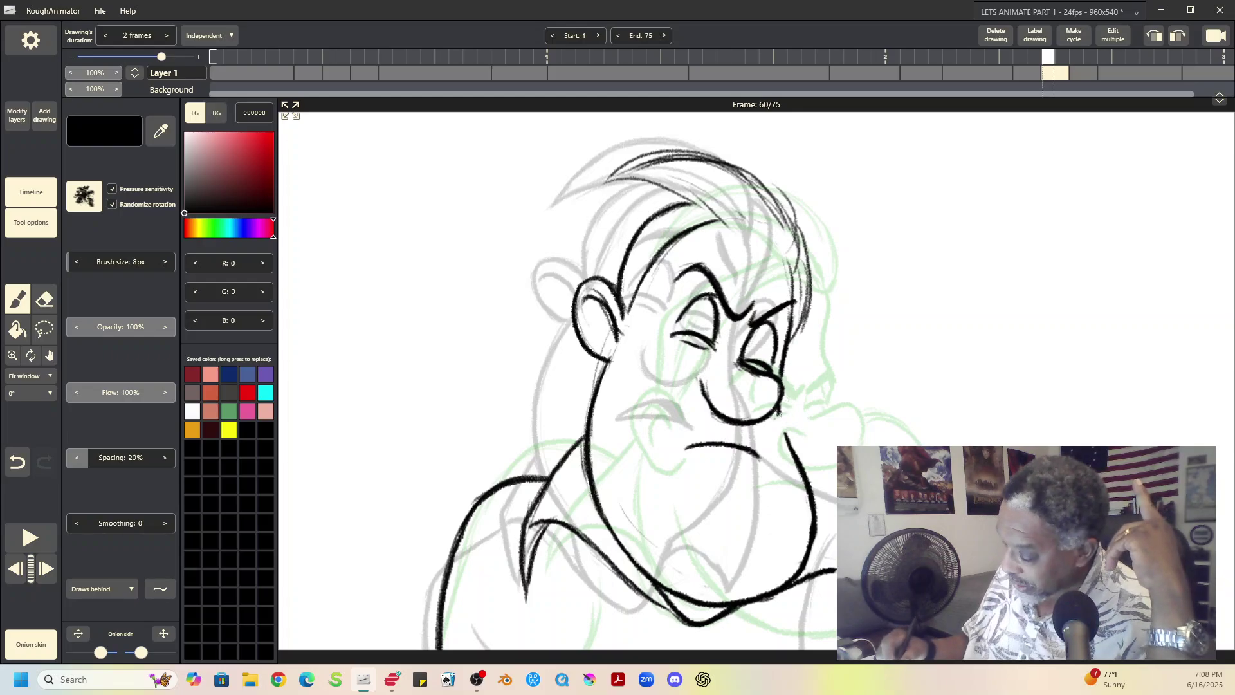
{"action": "mouse_move", "coordinate": [776, 406]}
{"action": "left_mouse_down"}
{"action": "mouse_move", "coordinate": [786, 441]}
{"action": "mouse_move", "coordinate": [828, 474]}
{"action": "left_mouse_up"}
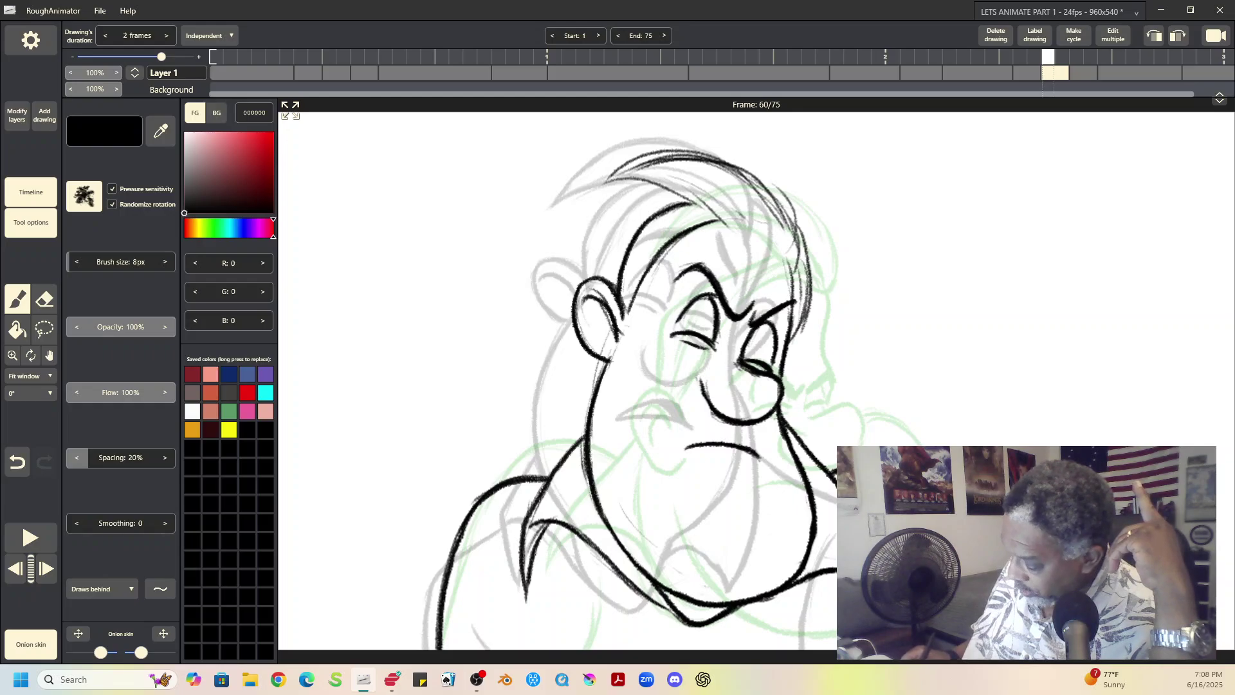
{"action": "left_click_drag", "start_coordinate": [508, 623], "coordinate": [516, 650]}
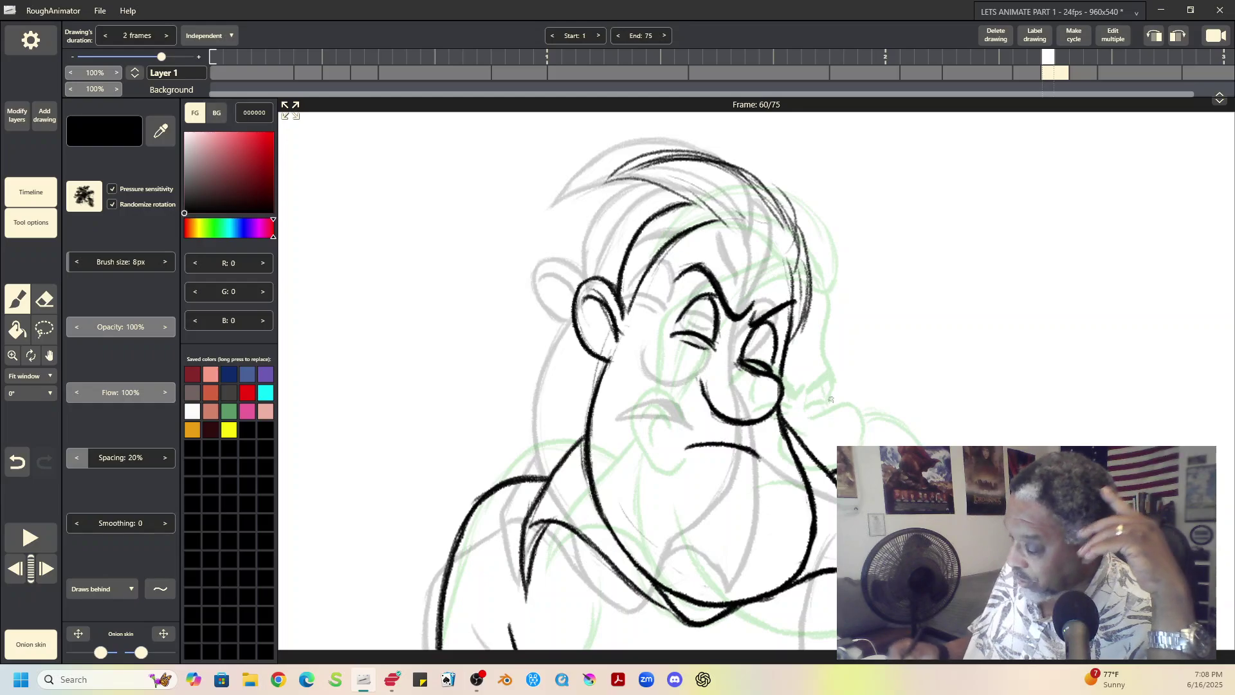
Erase the rough hair on top of the head and redraw the swept-back tuft with clean bold outlines
{"action": "left_click", "coordinate": [44, 301]}
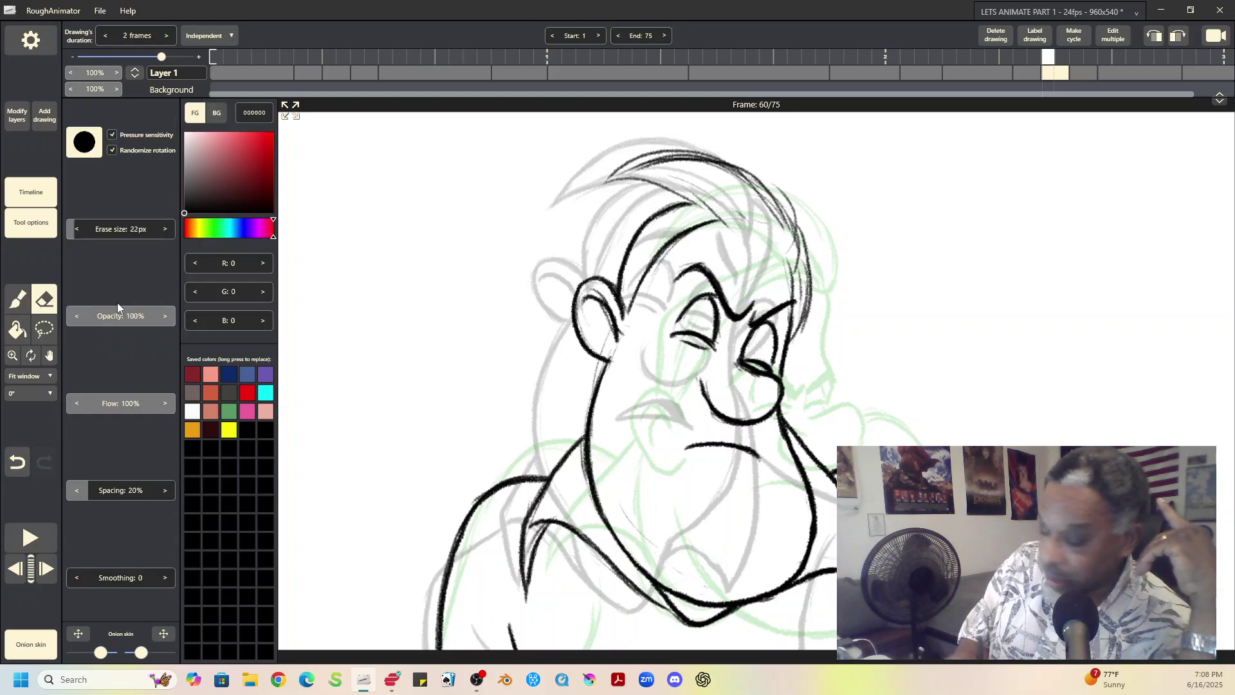
{"action": "mouse_move", "coordinate": [614, 177]}
{"action": "left_mouse_down"}
{"action": "mouse_move", "coordinate": [710, 209]}
{"action": "mouse_move", "coordinate": [720, 198]}
{"action": "mouse_move", "coordinate": [627, 166]}
{"action": "mouse_move", "coordinate": [671, 153]}
{"action": "mouse_move", "coordinate": [773, 194]}
{"action": "mouse_move", "coordinate": [798, 186]}
{"action": "mouse_move", "coordinate": [765, 212]}
{"action": "mouse_move", "coordinate": [794, 238]}
{"action": "mouse_move", "coordinate": [785, 252]}
{"action": "left_mouse_up"}
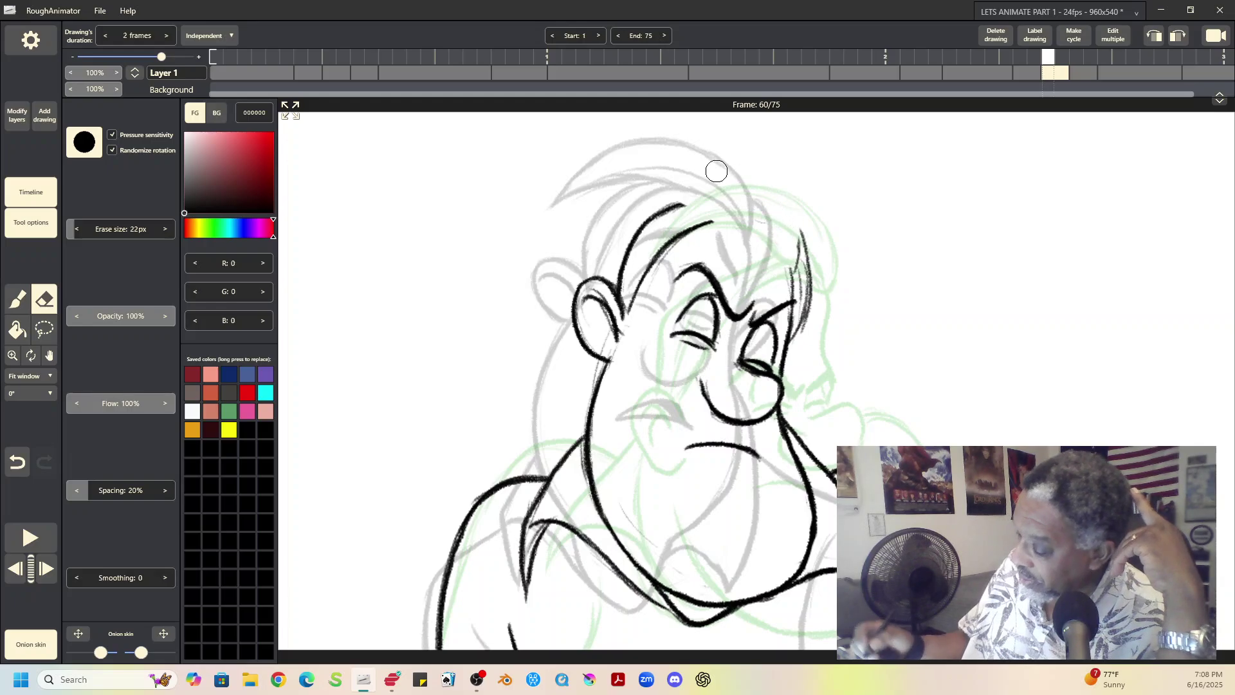
{"action": "left_click", "coordinate": [20, 303]}
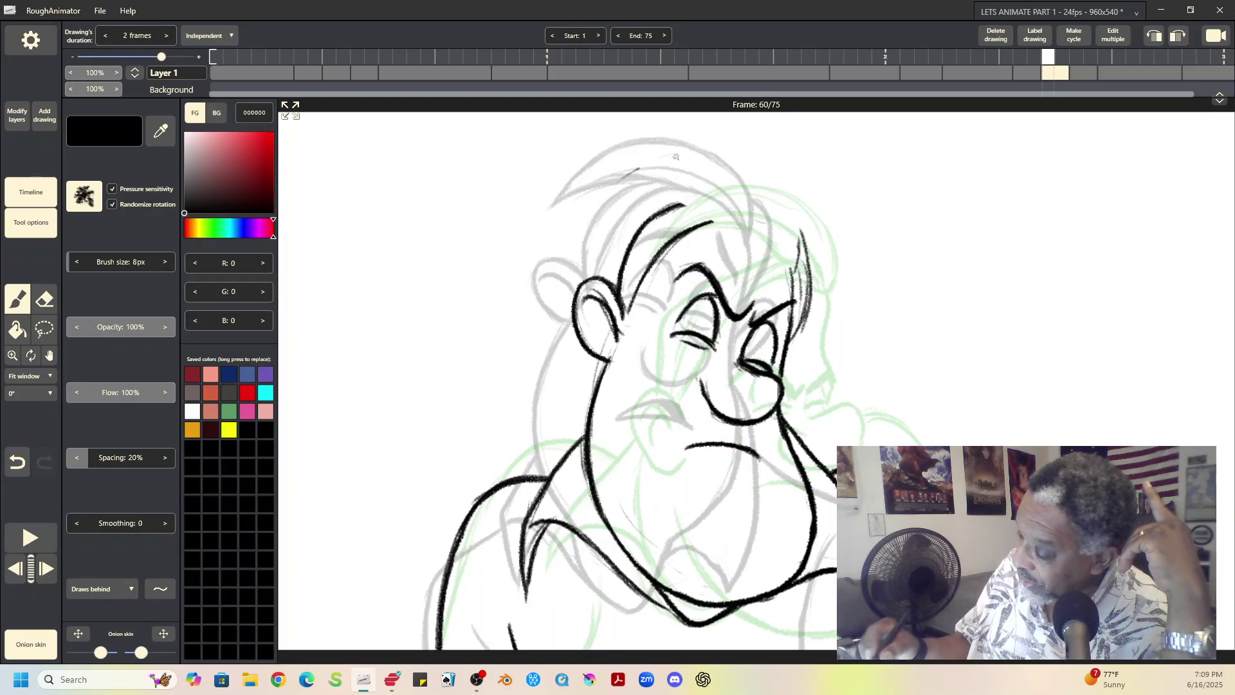
{"action": "mouse_move", "coordinate": [614, 186]}
{"action": "left_mouse_down"}
{"action": "mouse_move", "coordinate": [655, 164]}
{"action": "mouse_move", "coordinate": [723, 158]}
{"action": "mouse_move", "coordinate": [768, 189]}
{"action": "mouse_move", "coordinate": [789, 242]}
{"action": "left_mouse_up"}
{"action": "left_click_drag", "start_coordinate": [601, 197], "coordinate": [656, 162]}
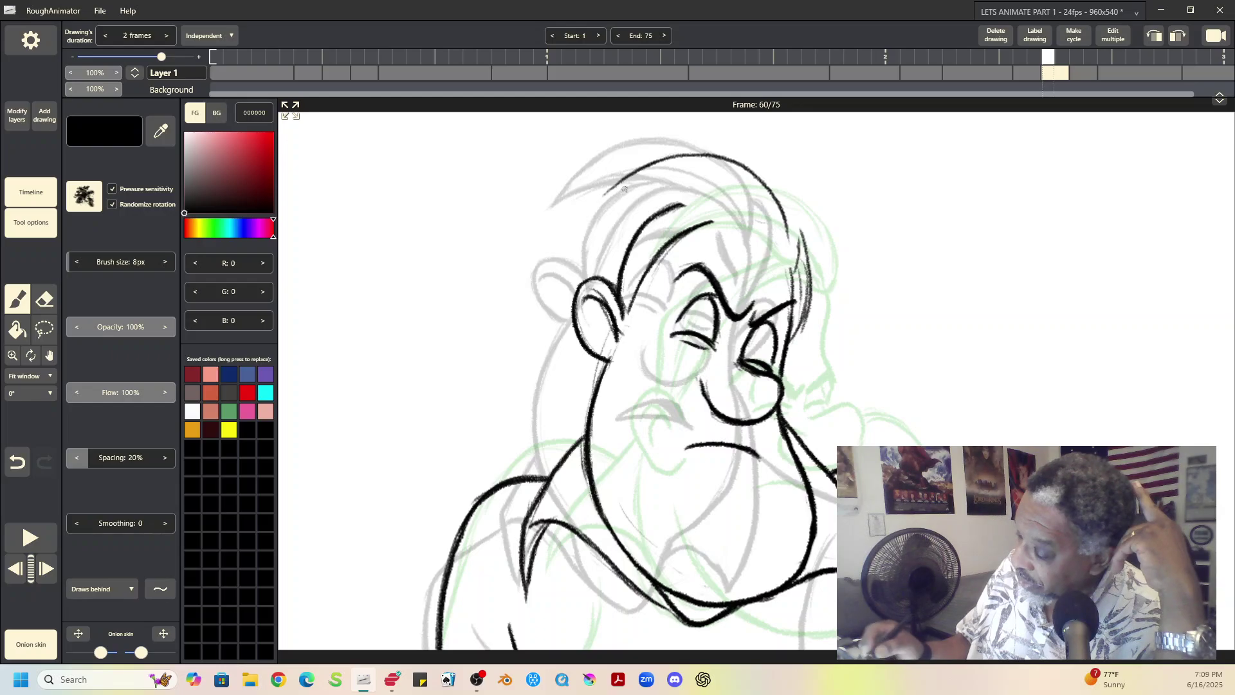
{"action": "mouse_move", "coordinate": [603, 198]}
{"action": "left_mouse_down"}
{"action": "mouse_move", "coordinate": [686, 187]}
{"action": "mouse_move", "coordinate": [735, 221]}
{"action": "left_mouse_up"}
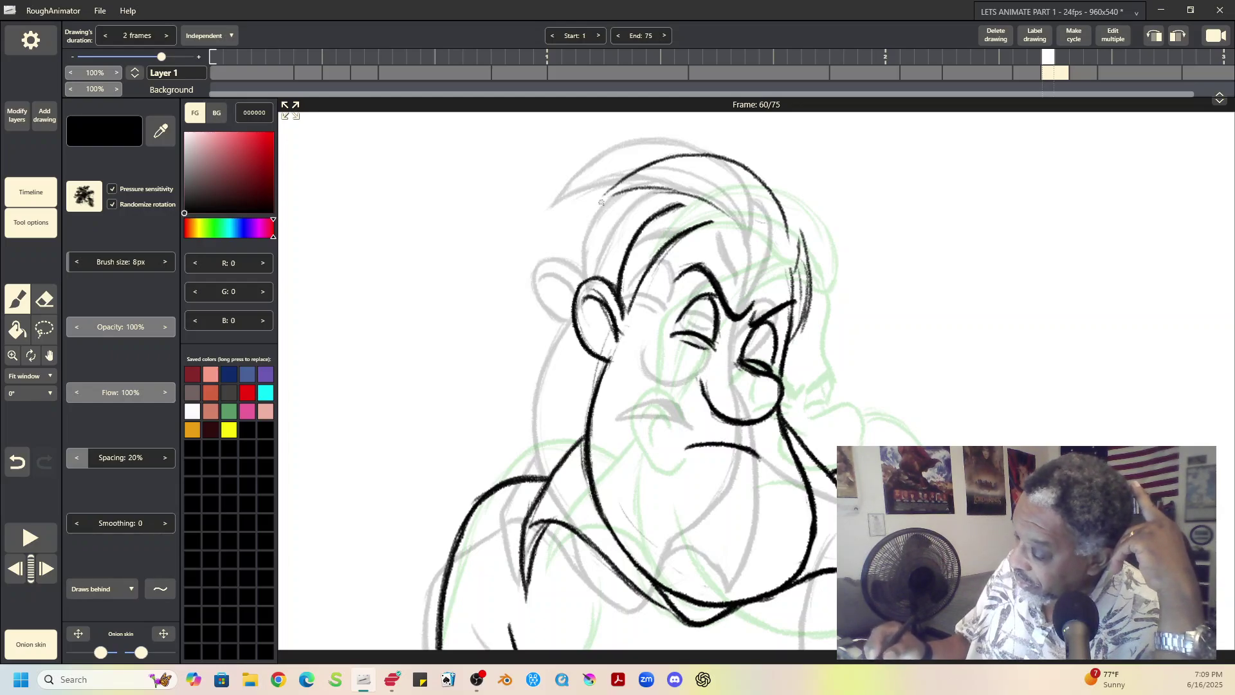
{"action": "mouse_move", "coordinate": [601, 203]}
{"action": "left_mouse_down"}
{"action": "mouse_move", "coordinate": [679, 197]}
{"action": "mouse_move", "coordinate": [776, 255]}
{"action": "mouse_move", "coordinate": [788, 229]}
{"action": "mouse_move", "coordinate": [784, 293]}
{"action": "left_mouse_up"}
{"action": "mouse_move", "coordinate": [596, 203]}
{"action": "left_mouse_down"}
{"action": "mouse_move", "coordinate": [693, 180]}
{"action": "mouse_move", "coordinate": [732, 189]}
{"action": "mouse_move", "coordinate": [784, 252]}
{"action": "left_mouse_up"}
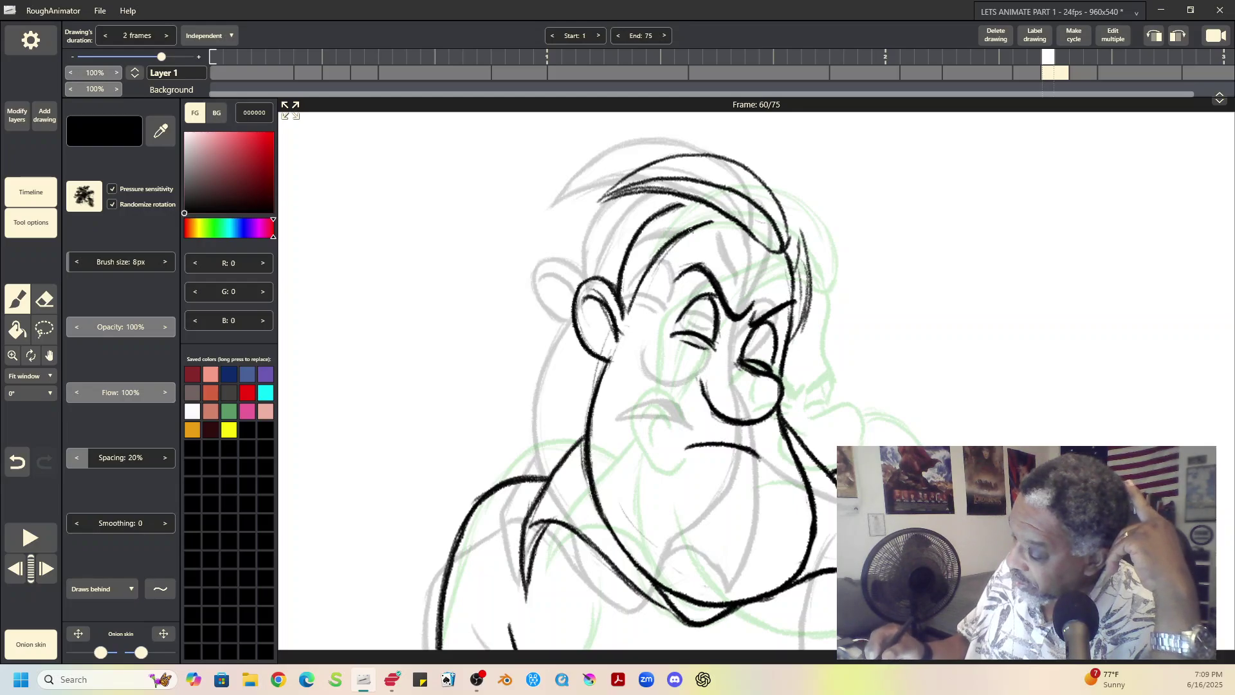
Ink the hairline above the brow and the far side of the hair, erasing stray rough lines around the far temple and ear
{"action": "mouse_move", "coordinate": [690, 230]}
{"action": "left_mouse_down"}
{"action": "mouse_move", "coordinate": [740, 225]}
{"action": "mouse_move", "coordinate": [705, 195]}
{"action": "mouse_move", "coordinate": [670, 207]}
{"action": "mouse_move", "coordinate": [703, 203]}
{"action": "left_mouse_up"}
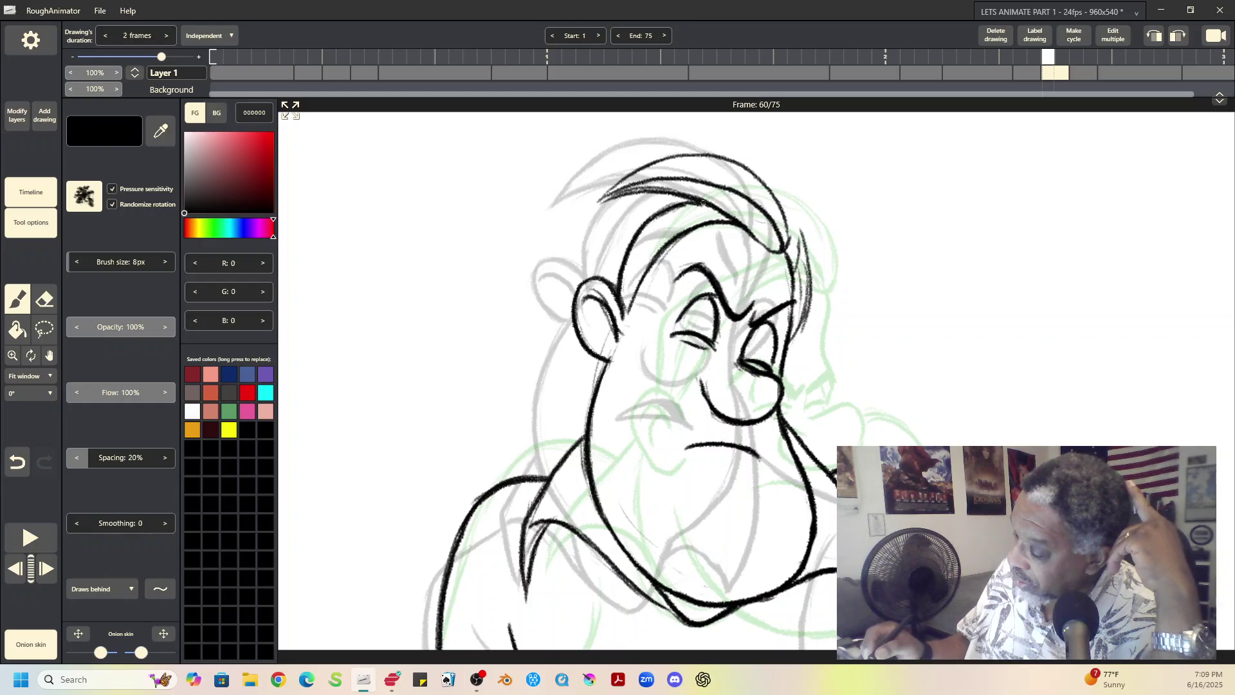
{"action": "left_click_drag", "start_coordinate": [783, 222], "coordinate": [799, 270]}
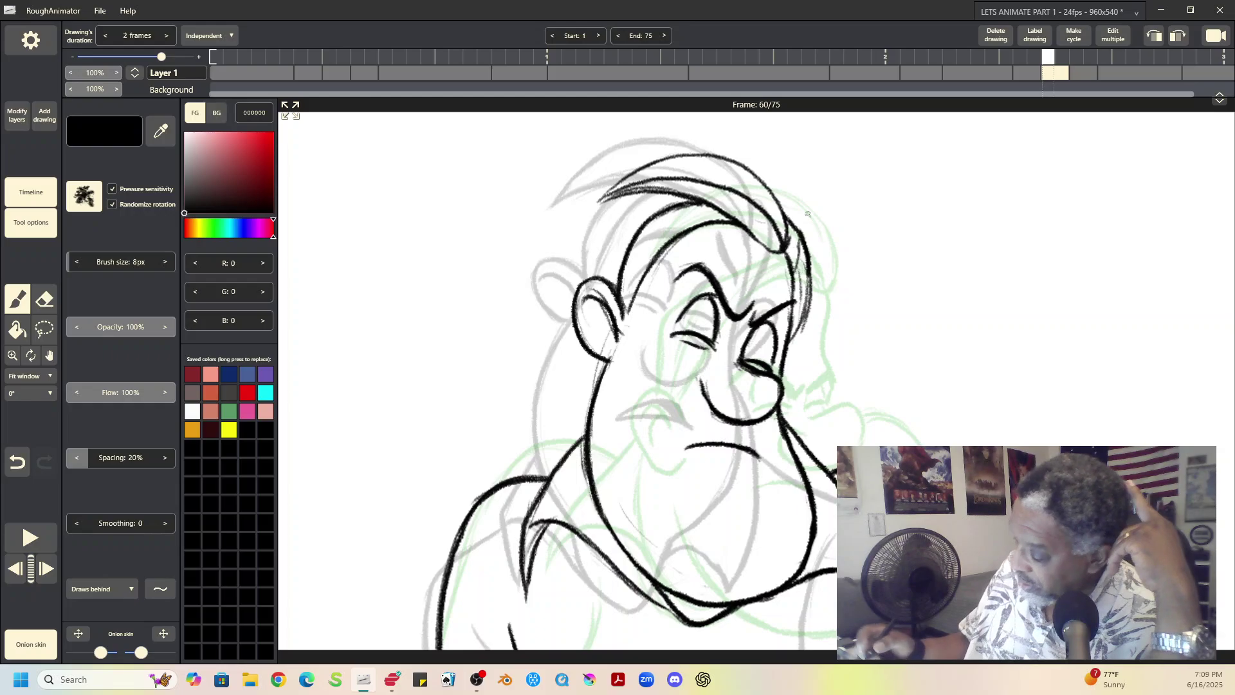
{"action": "left_click", "coordinate": [44, 301]}
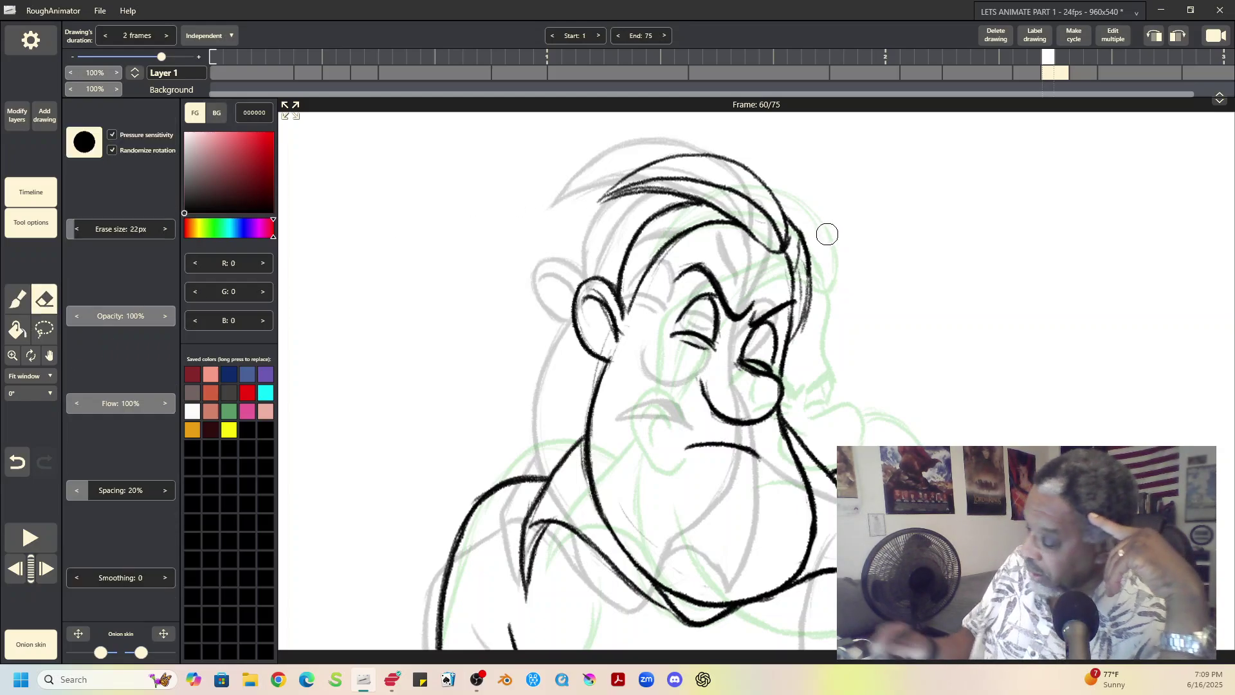
{"action": "mouse_move", "coordinate": [798, 237]}
{"action": "left_mouse_down"}
{"action": "mouse_move", "coordinate": [808, 330]}
{"action": "mouse_move", "coordinate": [813, 302]}
{"action": "mouse_move", "coordinate": [739, 377]}
{"action": "mouse_move", "coordinate": [734, 355]}
{"action": "mouse_move", "coordinate": [769, 377]}
{"action": "left_mouse_up"}
{"action": "mouse_move", "coordinate": [627, 347]}
{"action": "left_mouse_down"}
{"action": "mouse_move", "coordinate": [623, 294]}
{"action": "mouse_move", "coordinate": [592, 289]}
{"action": "mouse_move", "coordinate": [605, 336]}
{"action": "mouse_move", "coordinate": [602, 299]}
{"action": "mouse_move", "coordinate": [575, 282]}
{"action": "left_mouse_up"}
{"action": "left_click", "coordinate": [18, 300]}
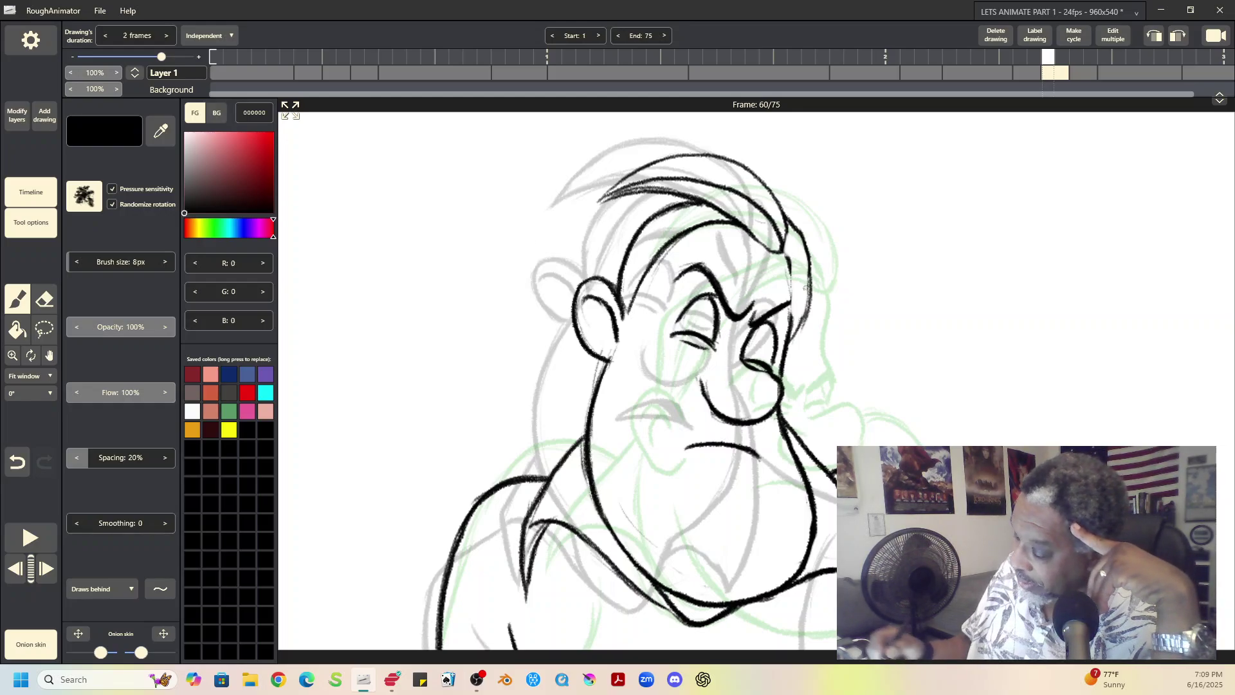
{"action": "left_click_drag", "start_coordinate": [790, 270], "coordinate": [793, 297]}
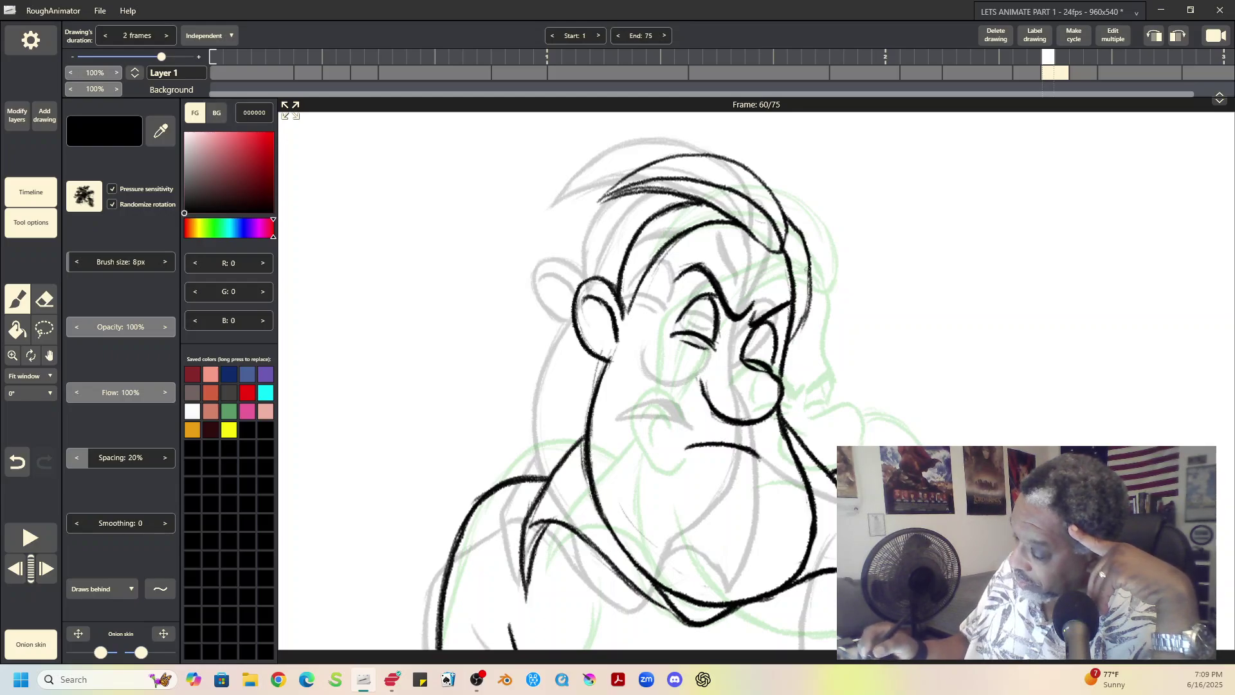
{"action": "left_click_drag", "start_coordinate": [786, 228], "coordinate": [778, 258]}
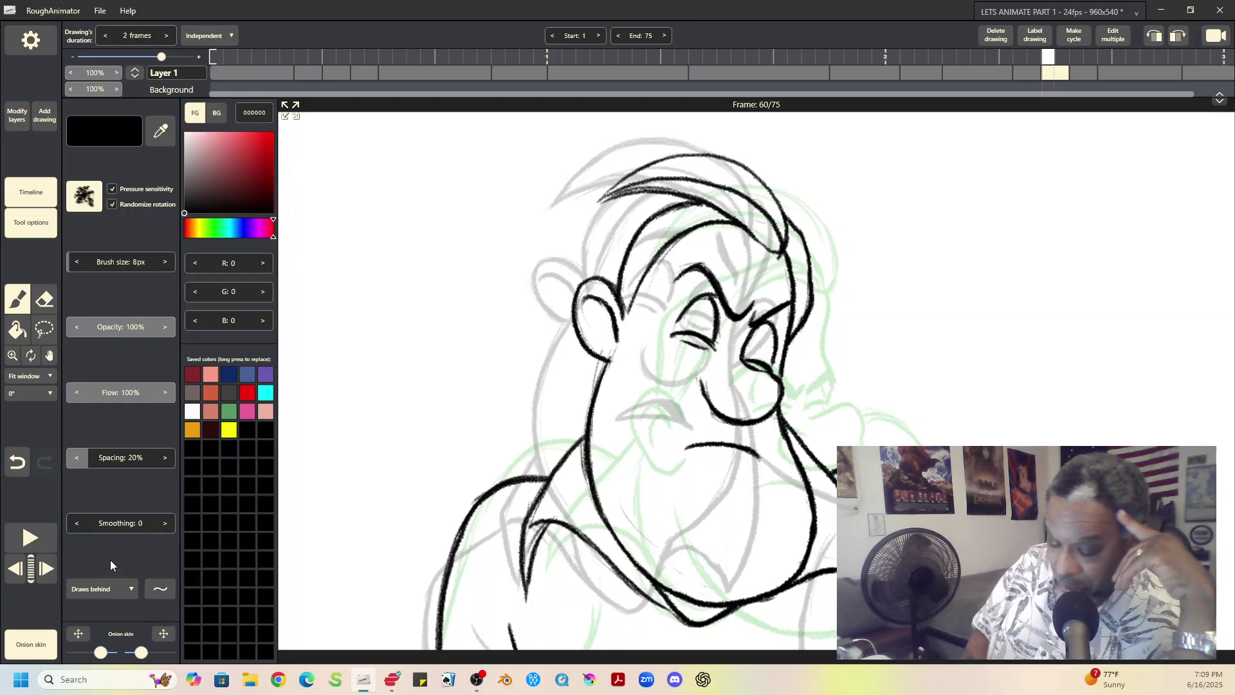
Play back the whole animation to check the inked frame 60 pose, with the canvas shown at 100% zoom
{"action": "left_click", "coordinate": [28, 538]}
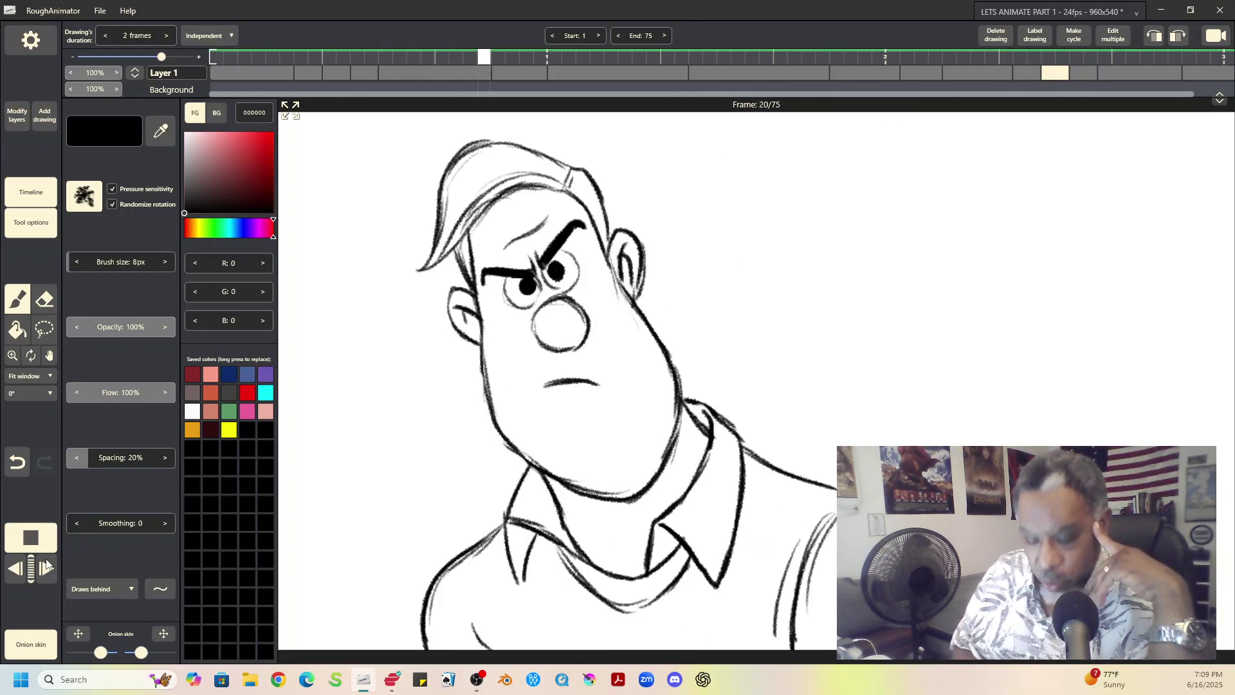
{"action": "left_click", "coordinate": [42, 546]}
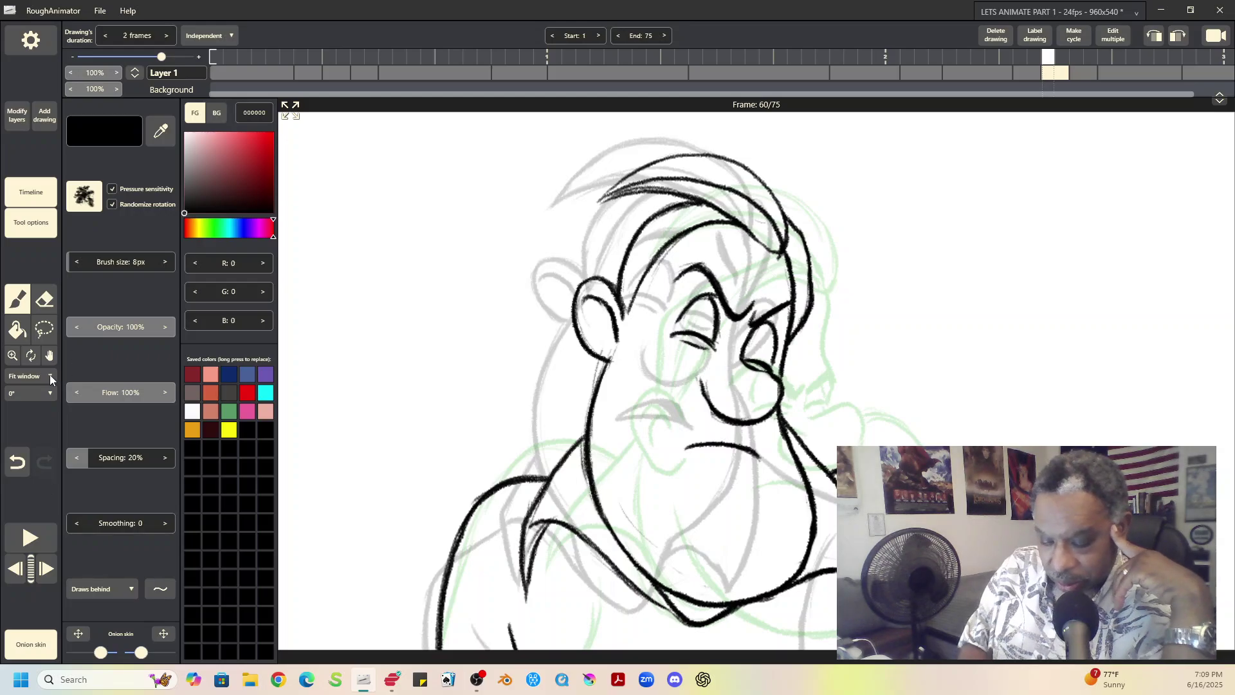
{"action": "left_click", "coordinate": [52, 377]}
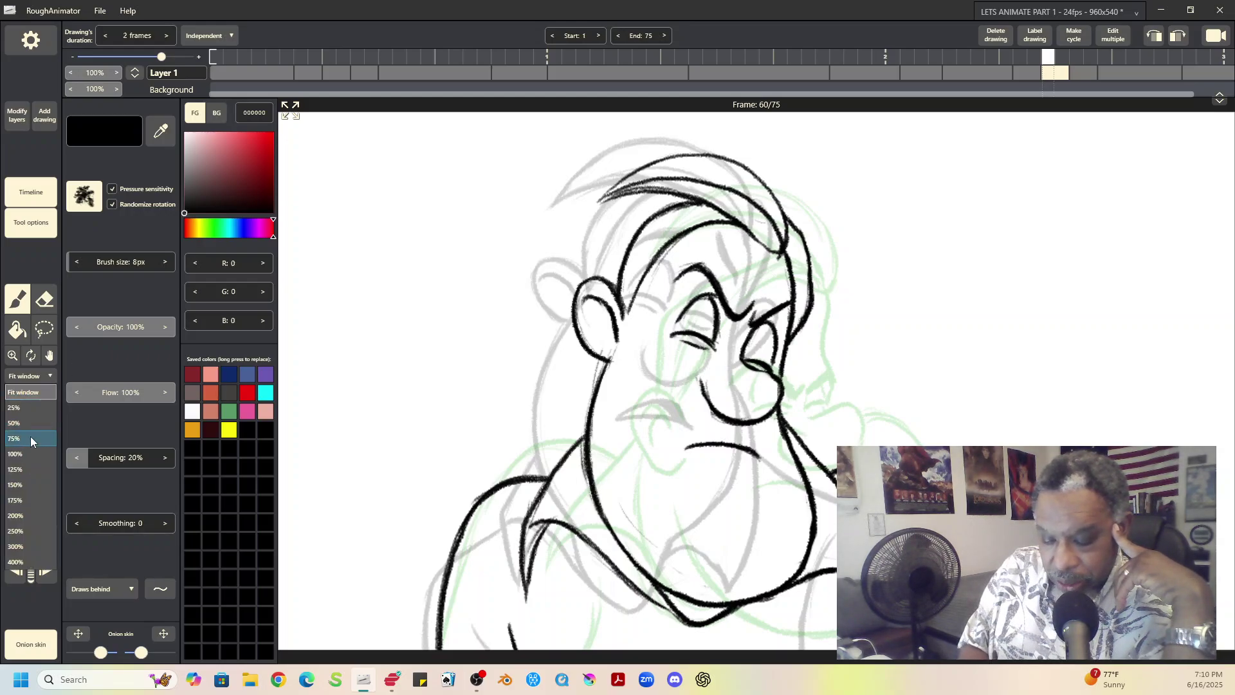
{"action": "left_click", "coordinate": [31, 451]}
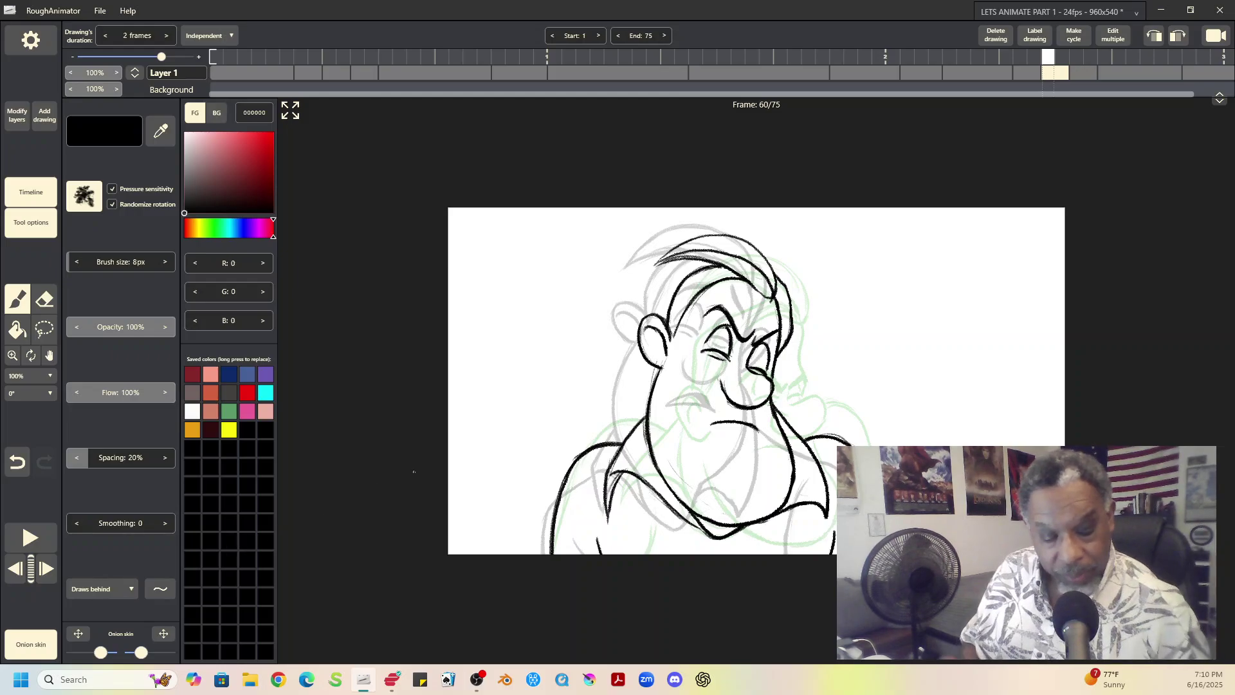
{"action": "key", "text": "h"}
{"action": "mouse_move", "coordinate": [896, 391]}
{"action": "left_mouse_down"}
{"action": "mouse_move", "coordinate": [750, 303]}
{"action": "mouse_move", "coordinate": [772, 311]}
{"action": "left_mouse_up"}
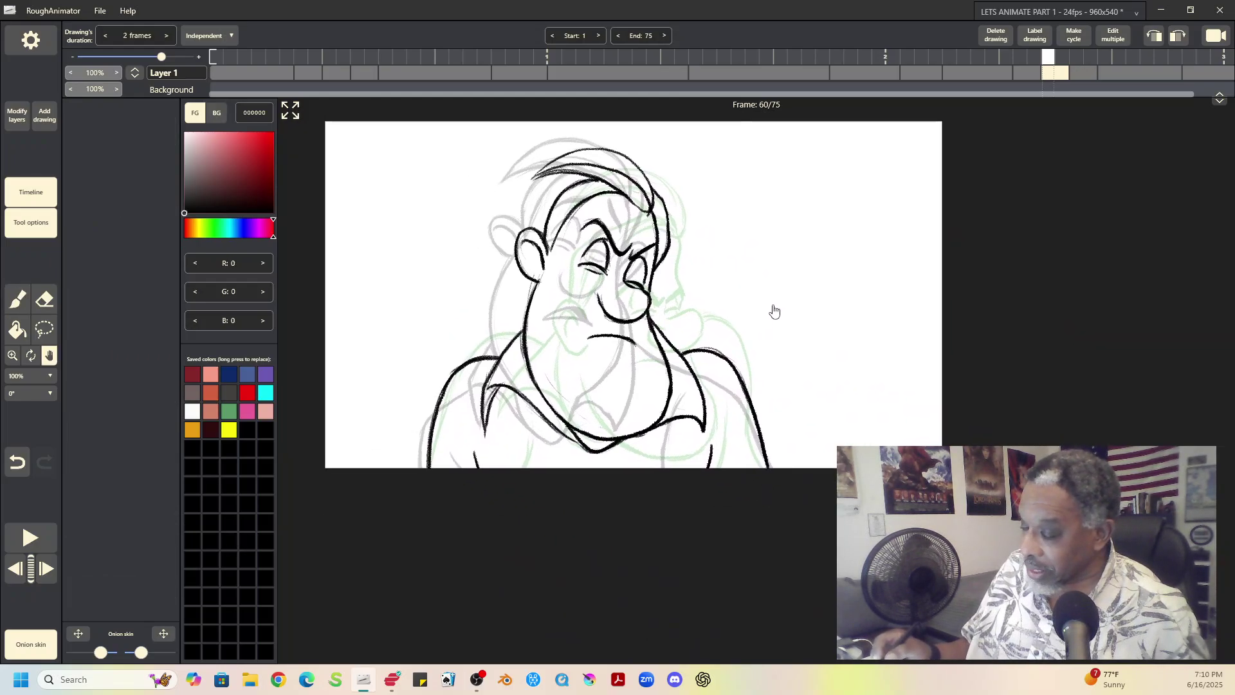
{"action": "key", "text": "b"}
{"action": "left_click", "coordinate": [54, 544]}
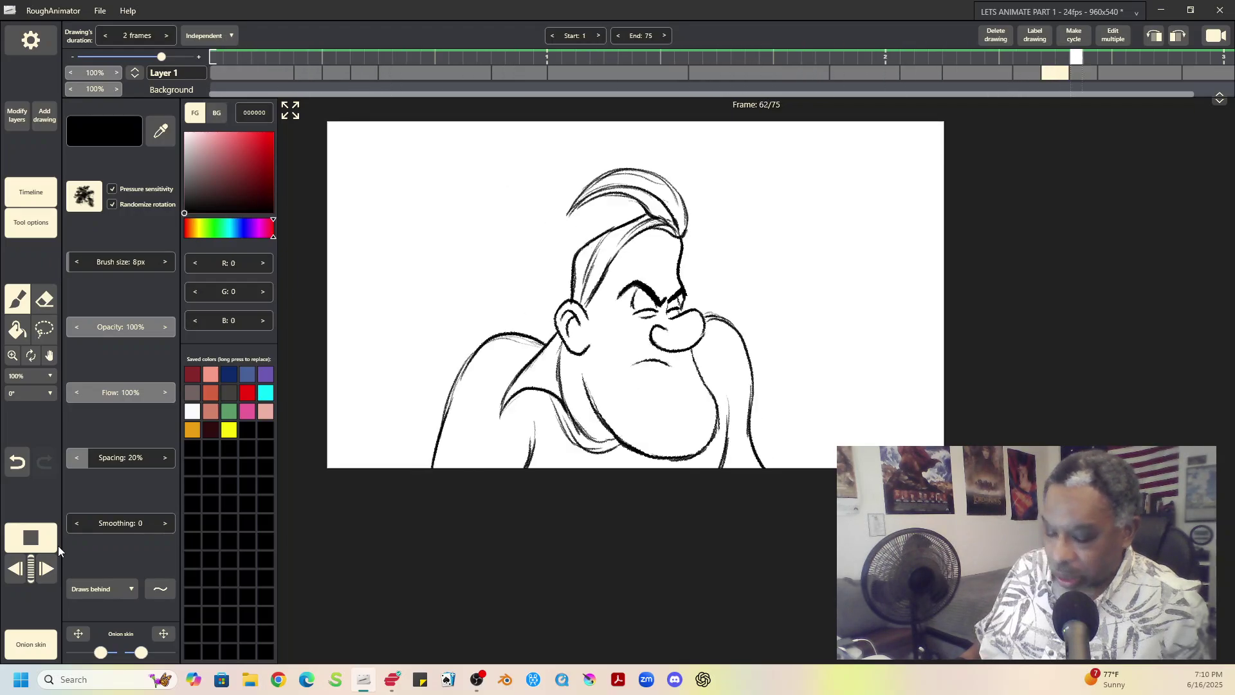
{"action": "key", "text": "space"}
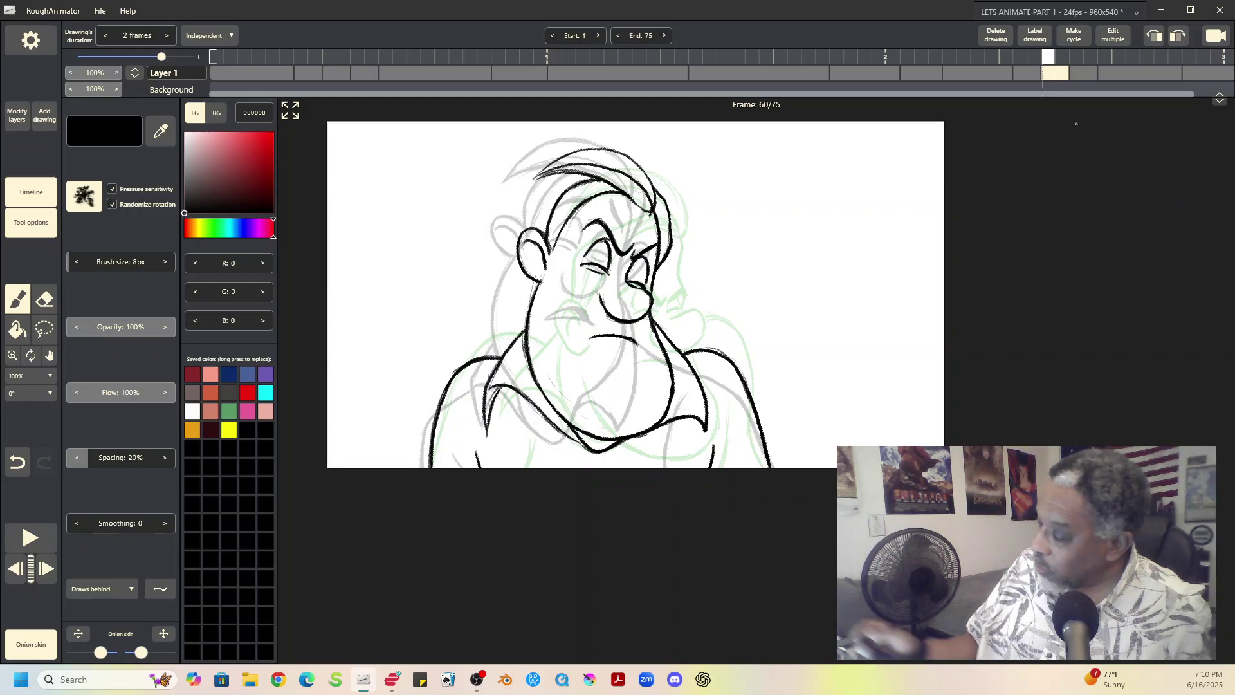
Extend the duration of the final smiling drawing at frame 70 to 10 frames
{"action": "left_click", "coordinate": [1122, 73]}
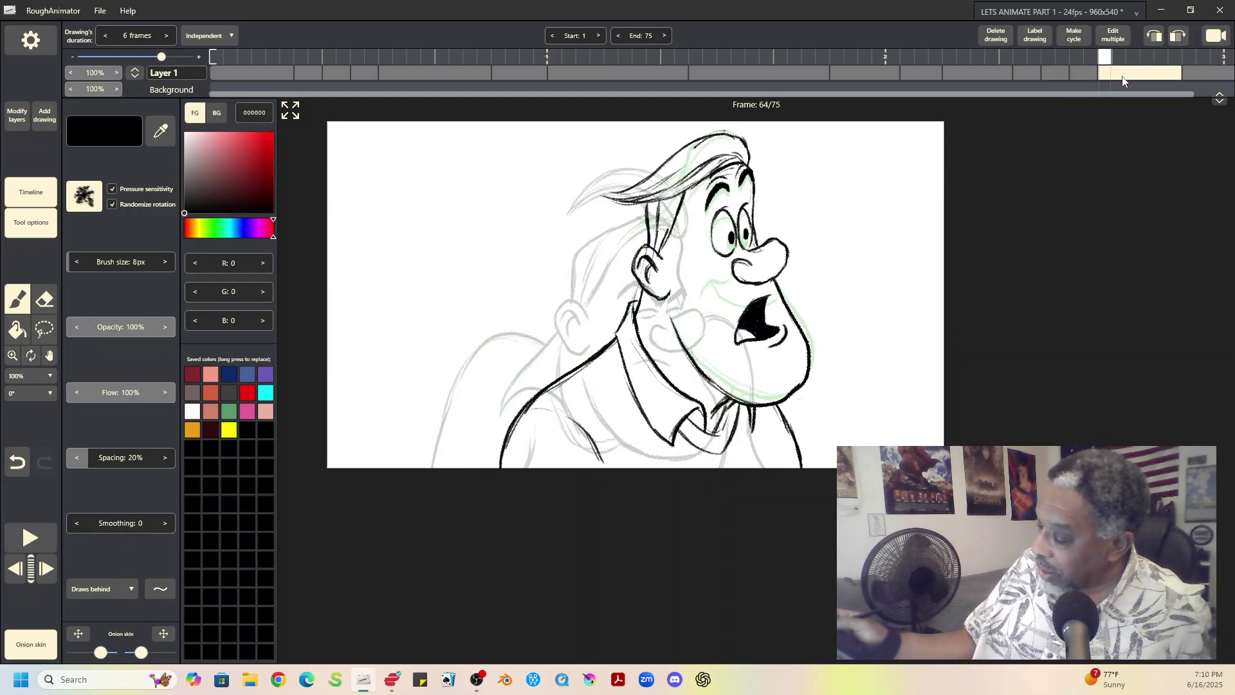
{"action": "left_click", "coordinate": [1202, 76]}
{"action": "left_click", "coordinate": [1157, 76]}
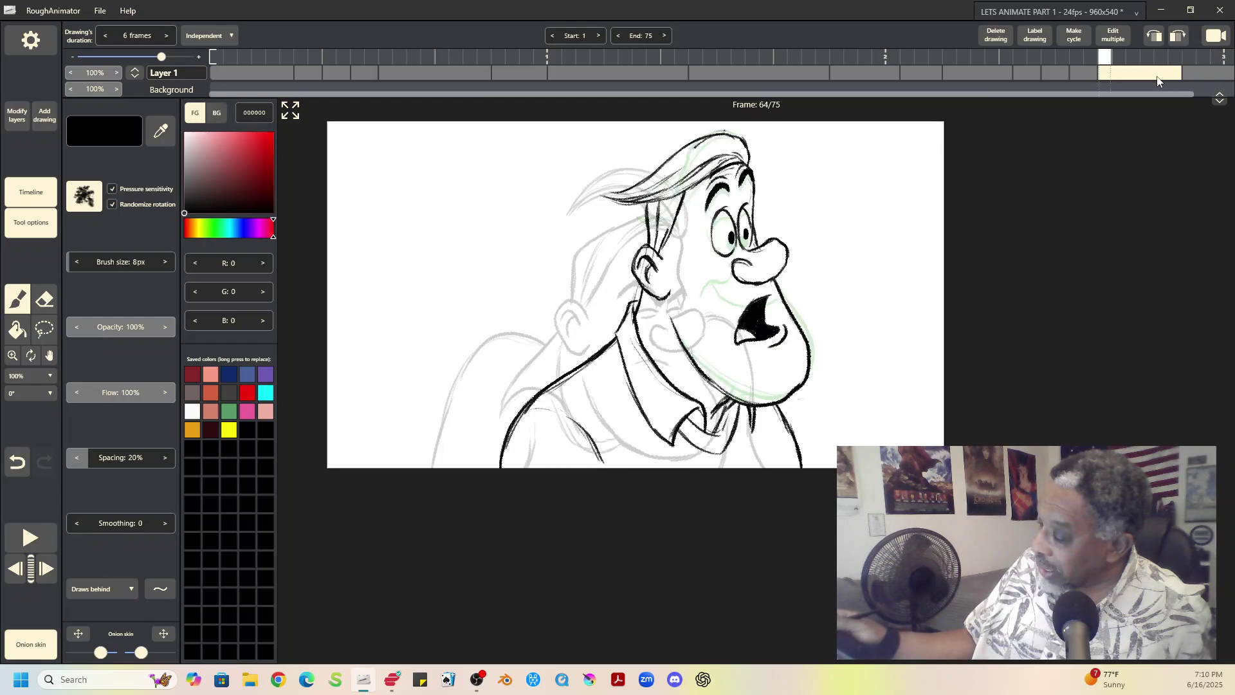
{"action": "left_click", "coordinate": [1200, 77]}
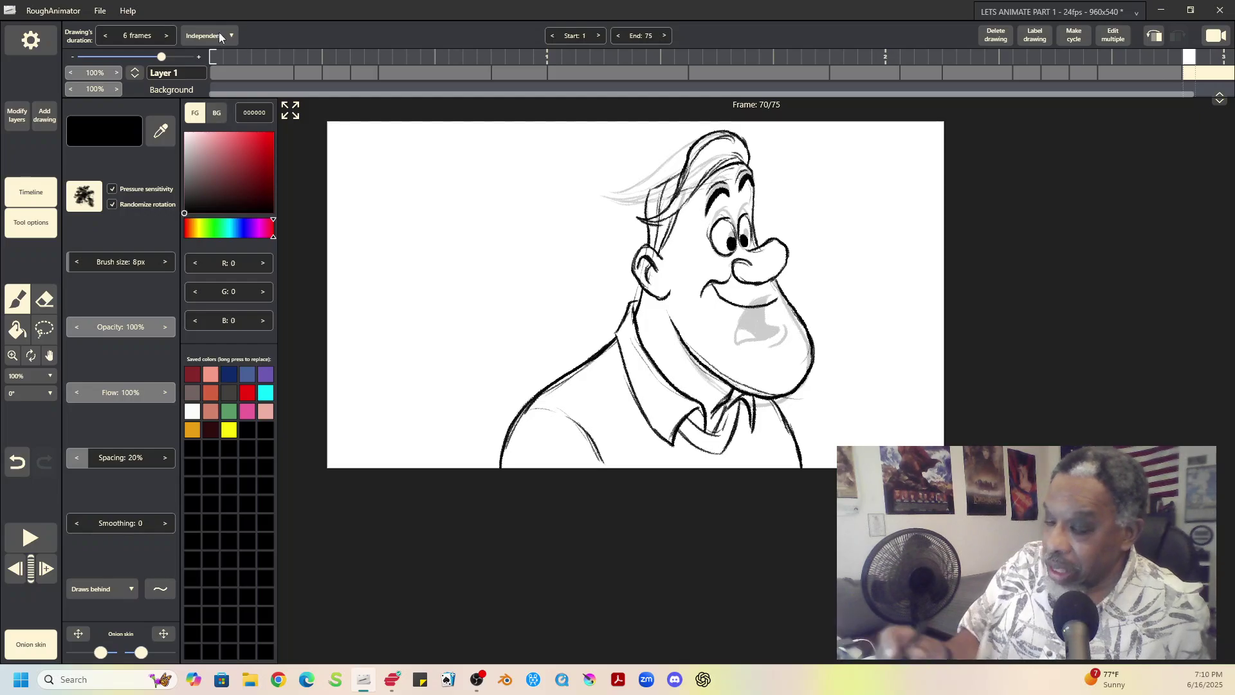
{"action": "left_click", "coordinate": [167, 36]}
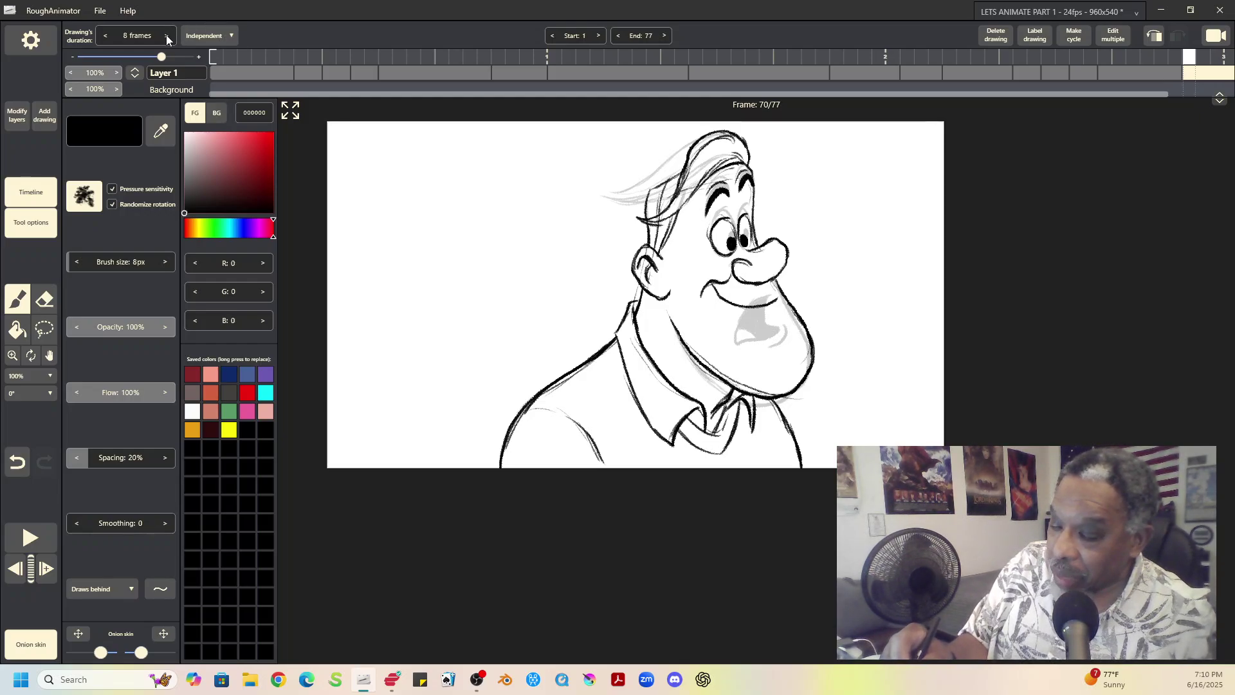
{"action": "left_click", "coordinate": [167, 36]}
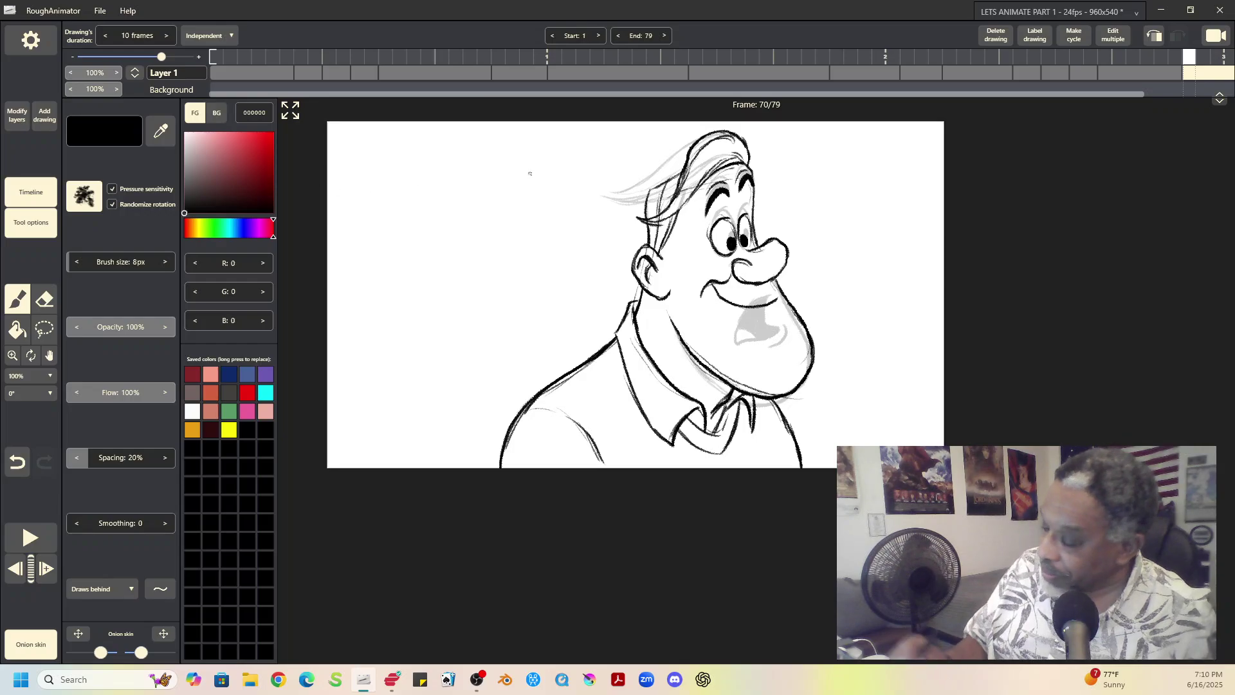
Add a new blank drawing directly after the angry pose at frame 62
{"action": "left_click", "coordinate": [1143, 72]}
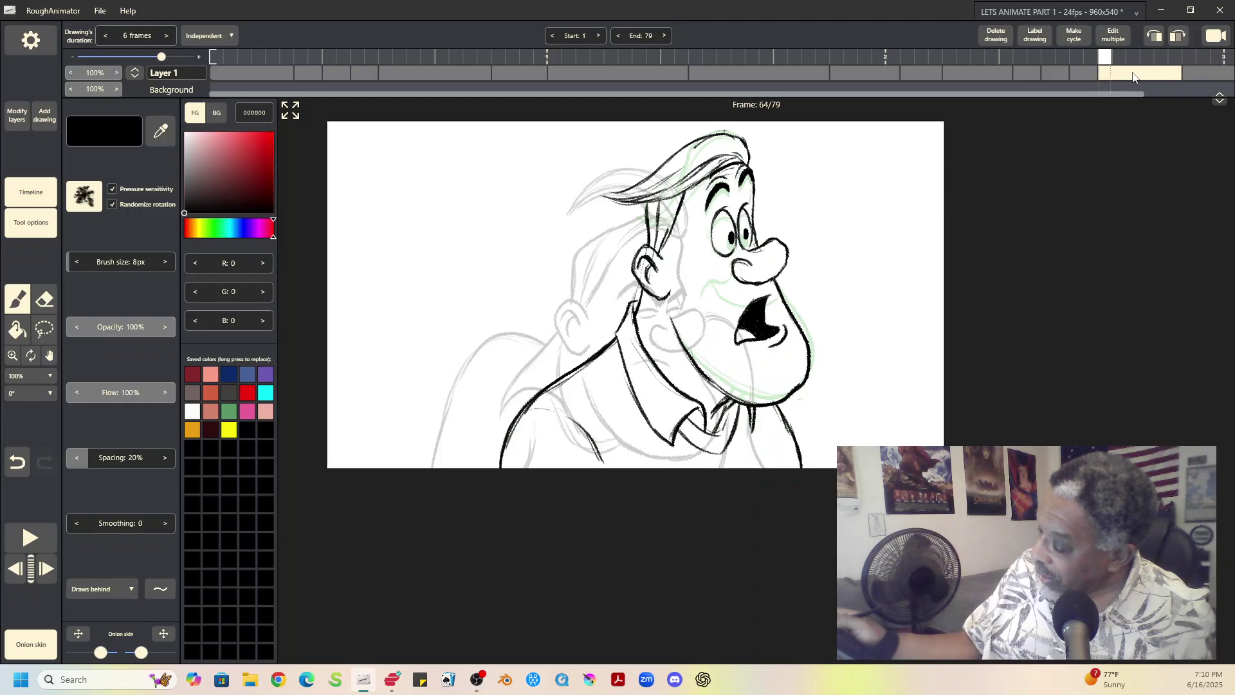
{"action": "left_click", "coordinate": [1090, 72]}
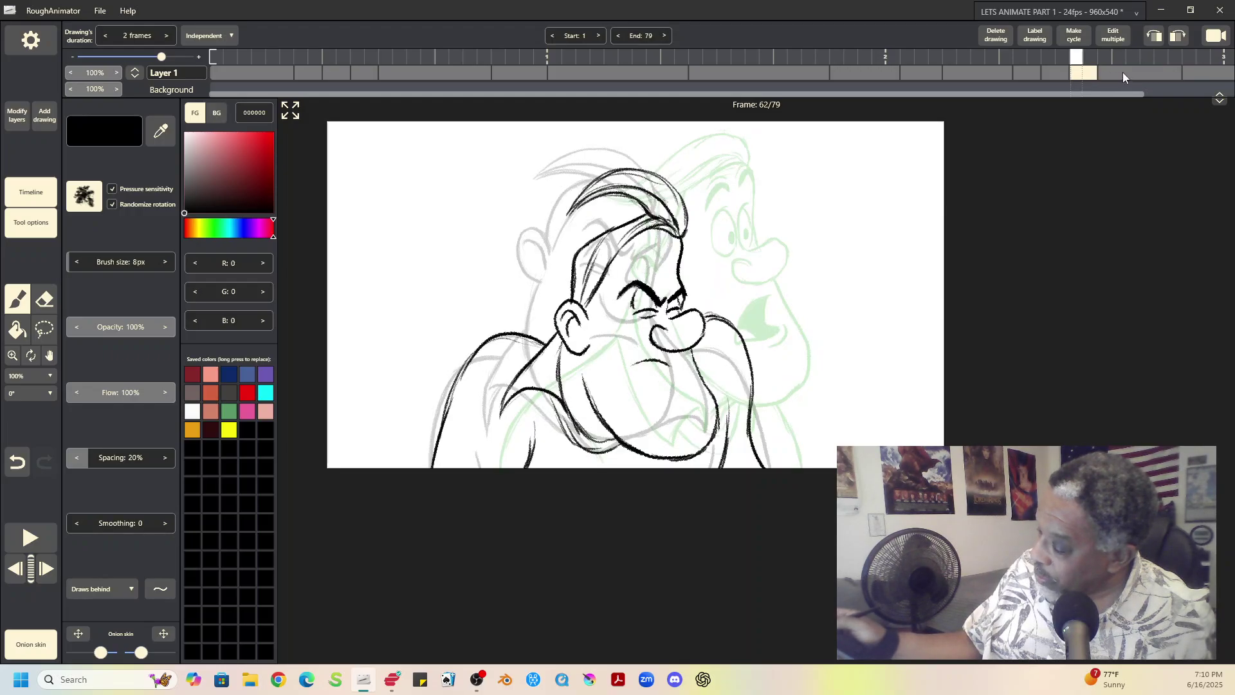
{"action": "left_click", "coordinate": [1122, 72]}
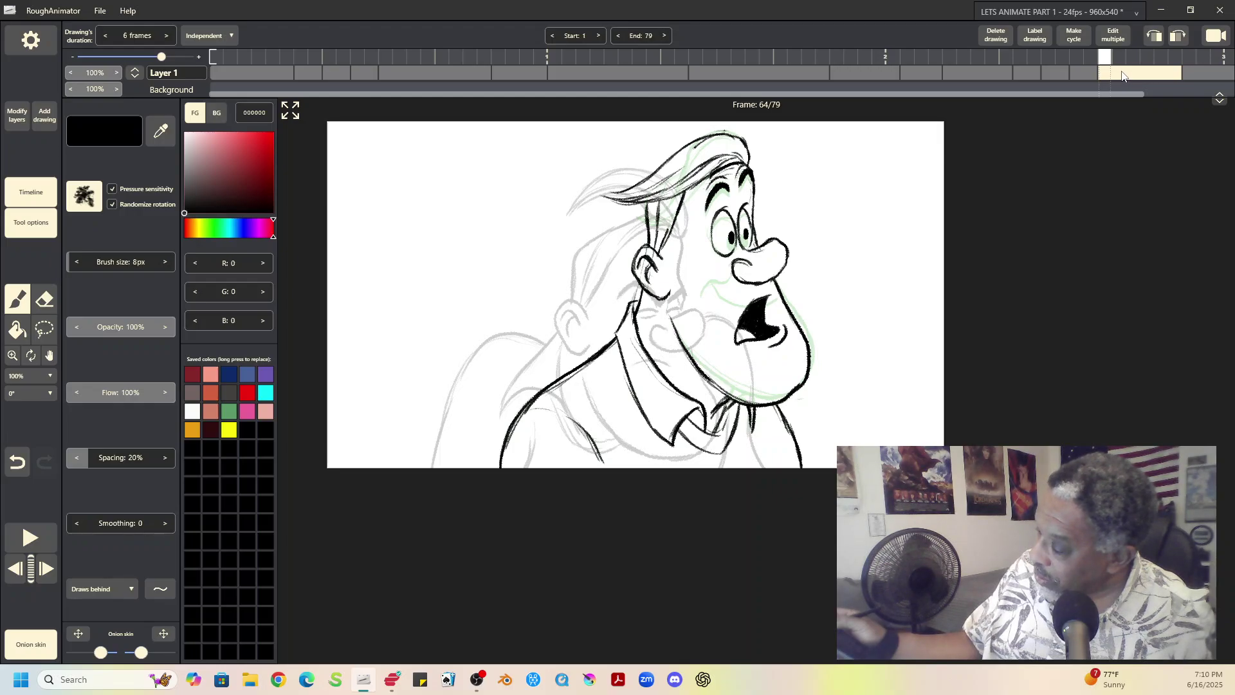
{"action": "left_click", "coordinate": [1088, 72]}
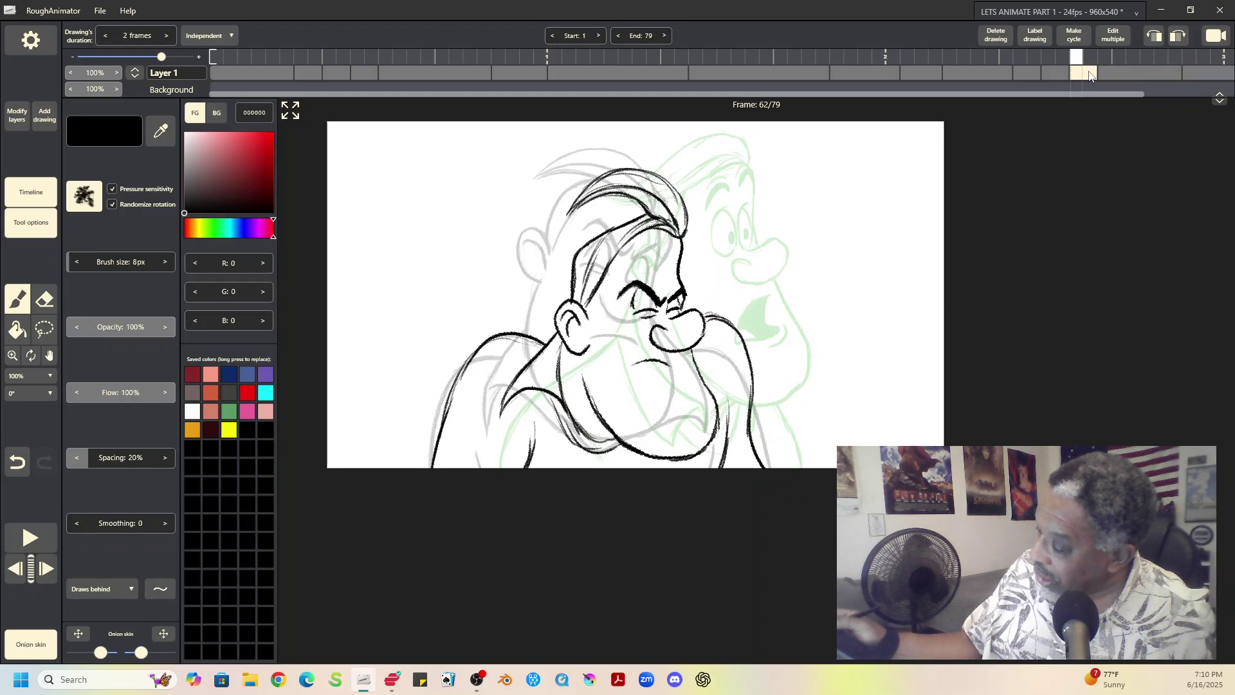
{"action": "left_click", "coordinate": [45, 114]}
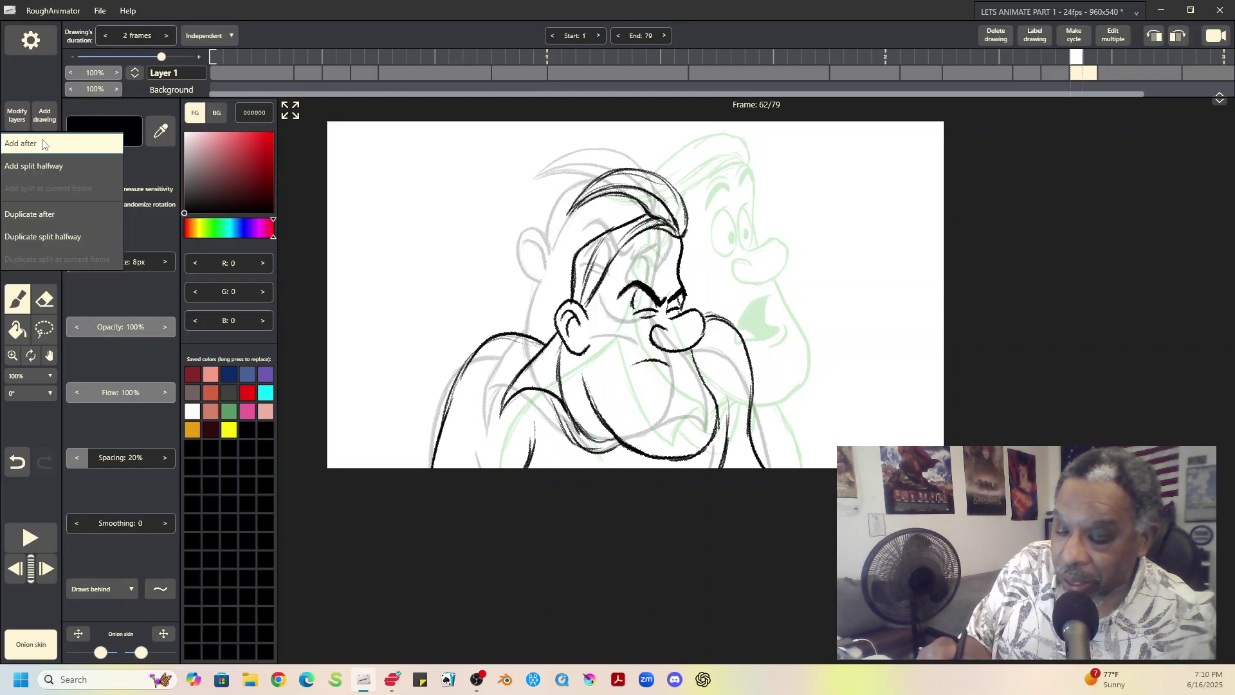
{"action": "left_click", "coordinate": [45, 144]}
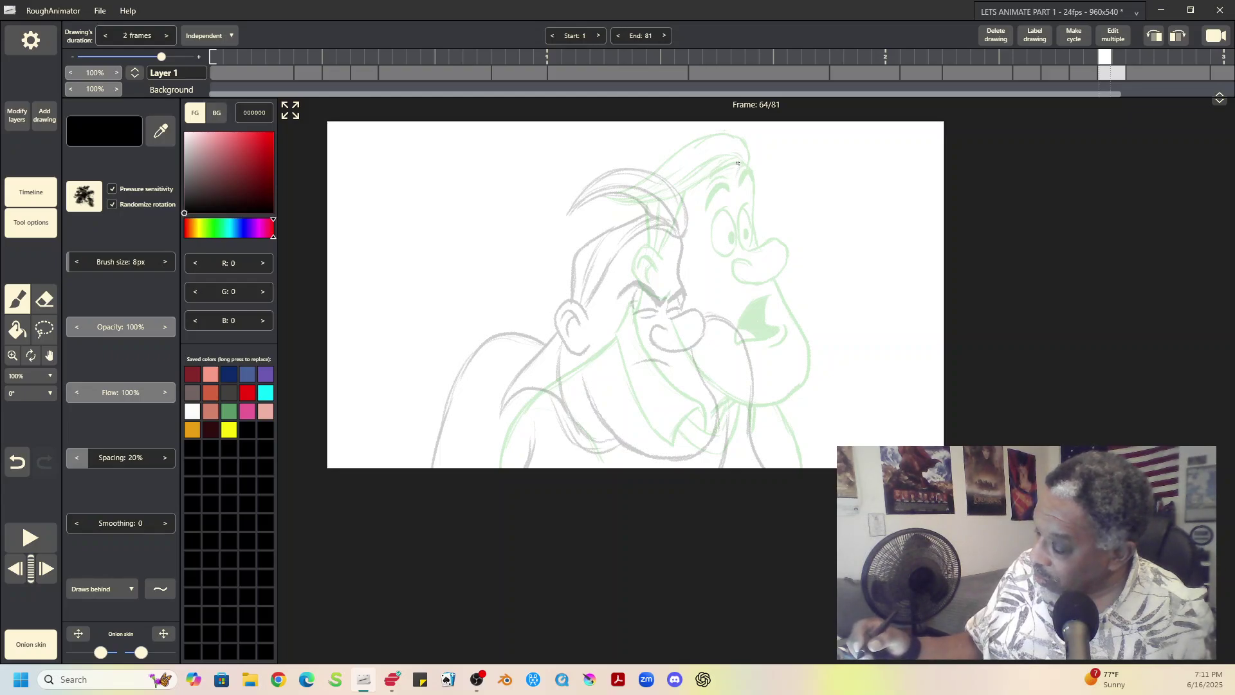
Rough in a tall egg-shaped head between the two onion-skinned poses, with nose, wide eyes, raised brows and a frowning mouth
{"action": "mouse_move", "coordinate": [699, 153]}
{"action": "left_mouse_down"}
{"action": "mouse_move", "coordinate": [731, 134]}
{"action": "mouse_move", "coordinate": [754, 182]}
{"action": "mouse_move", "coordinate": [738, 169]}
{"action": "mouse_move", "coordinate": [745, 313]}
{"action": "left_mouse_up"}
{"action": "mouse_move", "coordinate": [743, 257]}
{"action": "left_mouse_down"}
{"action": "mouse_move", "coordinate": [764, 418]}
{"action": "mouse_move", "coordinate": [634, 386]}
{"action": "mouse_move", "coordinate": [627, 302]}
{"action": "mouse_move", "coordinate": [658, 196]}
{"action": "mouse_move", "coordinate": [718, 151]}
{"action": "left_mouse_up"}
{"action": "mouse_move", "coordinate": [634, 263]}
{"action": "left_mouse_down"}
{"action": "mouse_move", "coordinate": [646, 220]}
{"action": "mouse_move", "coordinate": [712, 149]}
{"action": "mouse_move", "coordinate": [748, 183]}
{"action": "left_mouse_up"}
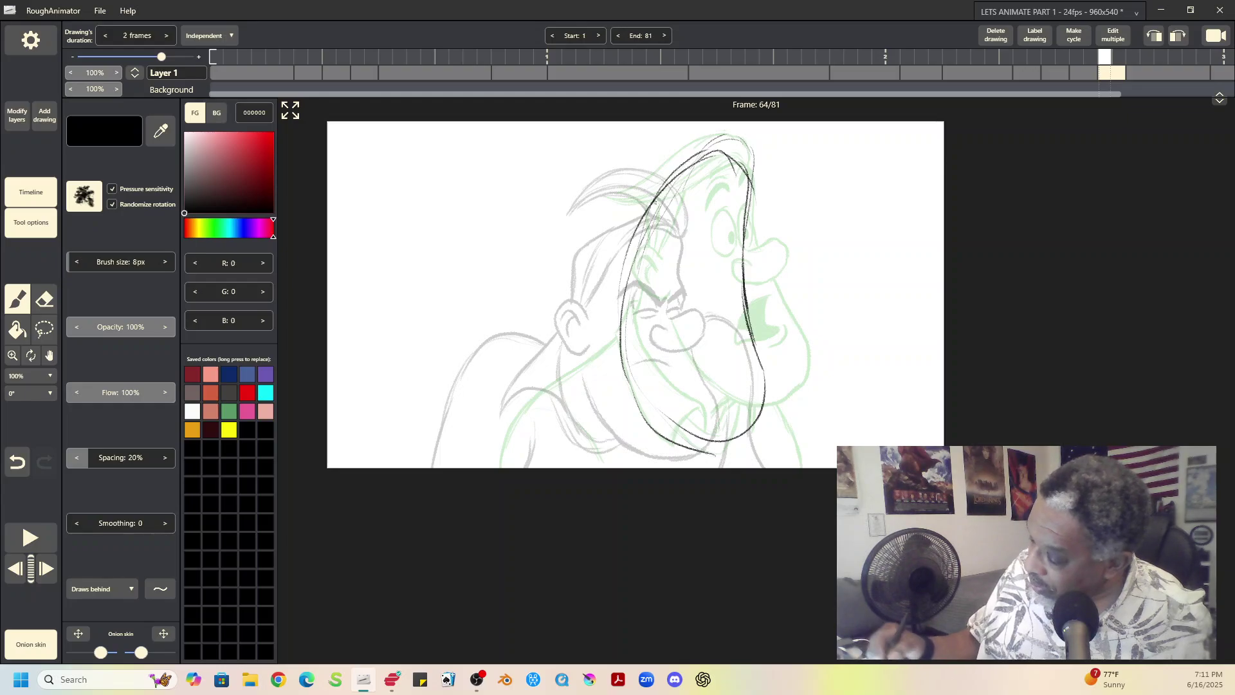
{"action": "left_click_drag", "start_coordinate": [634, 242], "coordinate": [612, 399]}
{"action": "left_click_drag", "start_coordinate": [613, 351], "coordinate": [722, 437]}
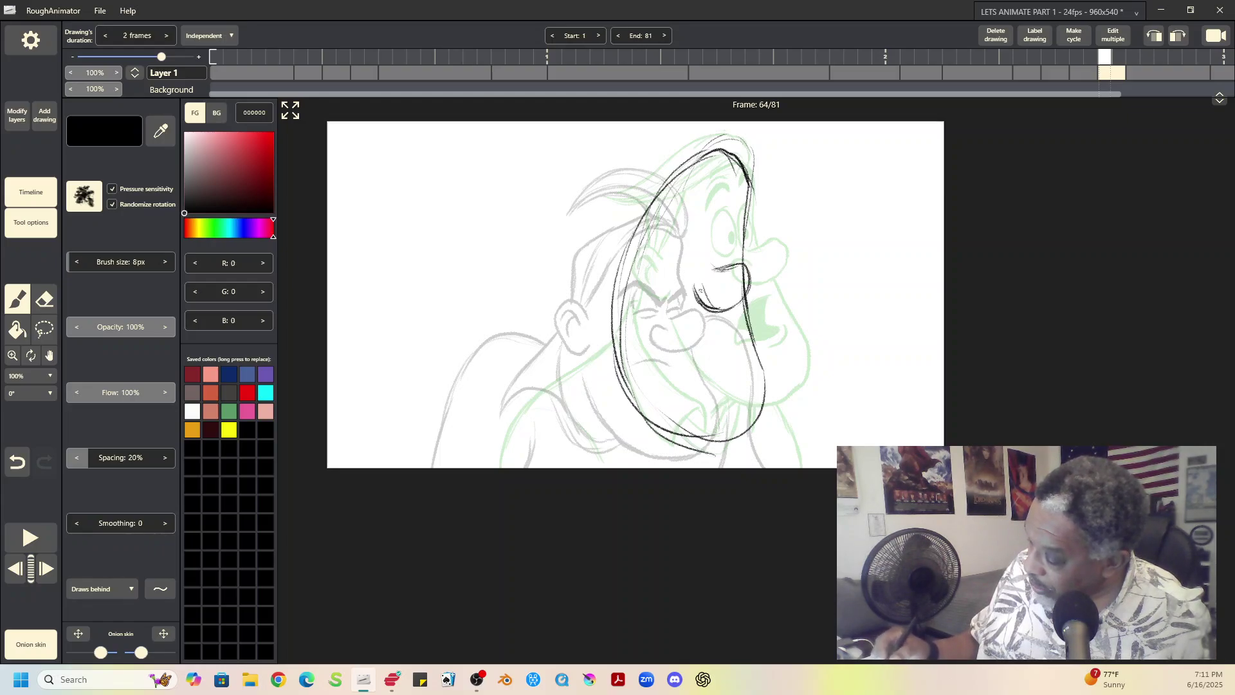
{"action": "mouse_move", "coordinate": [687, 266]}
{"action": "left_mouse_down"}
{"action": "mouse_move", "coordinate": [700, 220]}
{"action": "mouse_move", "coordinate": [692, 239]}
{"action": "mouse_move", "coordinate": [722, 262]}
{"action": "mouse_move", "coordinate": [705, 217]}
{"action": "mouse_move", "coordinate": [683, 283]}
{"action": "left_mouse_up"}
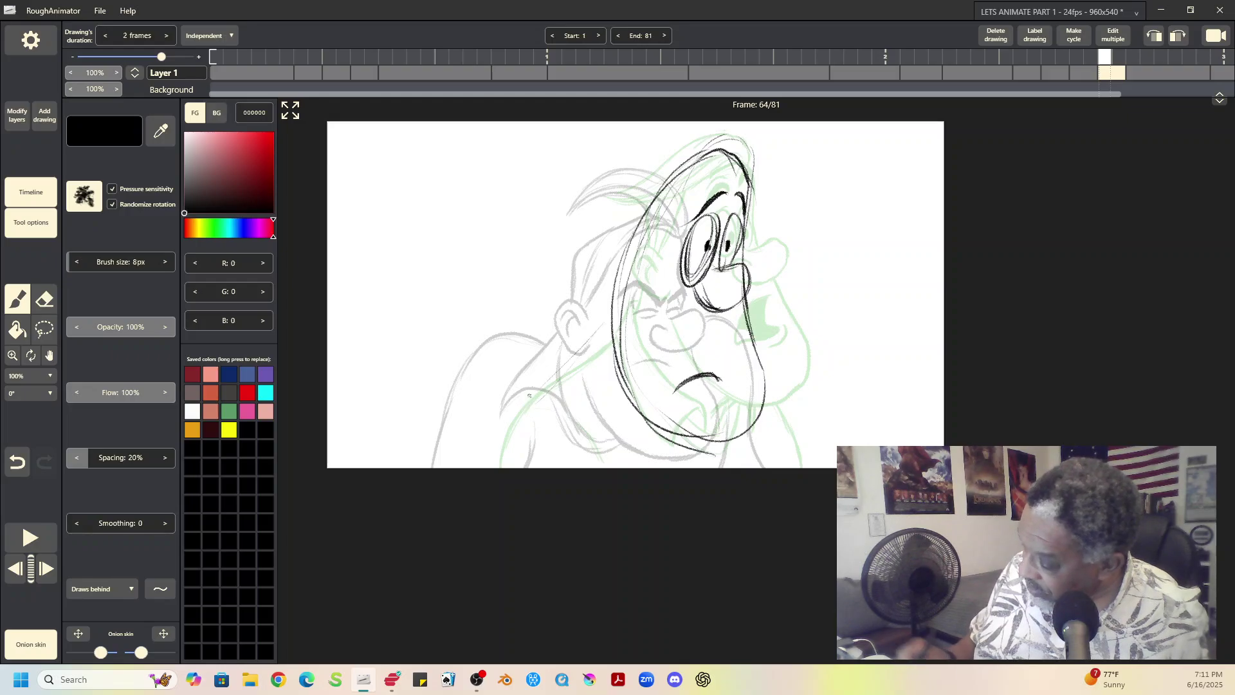
Sketch the near shoulder and back line, the far shoulder beside the chin, and the swept-back hair on top of the head
{"action": "mouse_move", "coordinate": [529, 395]}
{"action": "left_mouse_down"}
{"action": "mouse_move", "coordinate": [606, 319]}
{"action": "mouse_move", "coordinate": [532, 381]}
{"action": "left_mouse_up"}
{"action": "mouse_move", "coordinate": [607, 312]}
{"action": "left_mouse_down"}
{"action": "mouse_move", "coordinate": [513, 374]}
{"action": "mouse_move", "coordinate": [452, 462]}
{"action": "left_mouse_up"}
{"action": "left_click_drag", "start_coordinate": [539, 372], "coordinate": [454, 442]}
{"action": "left_click_drag", "start_coordinate": [607, 314], "coordinate": [542, 371]}
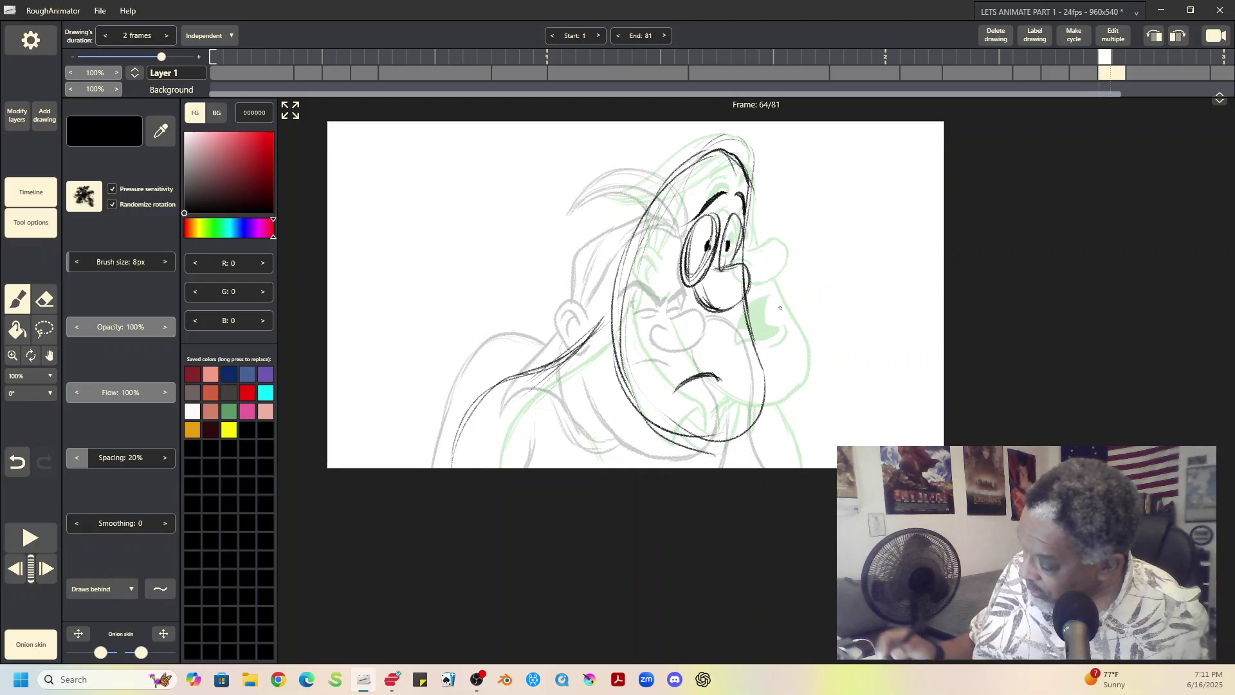
{"action": "left_click_drag", "start_coordinate": [755, 407], "coordinate": [794, 469]}
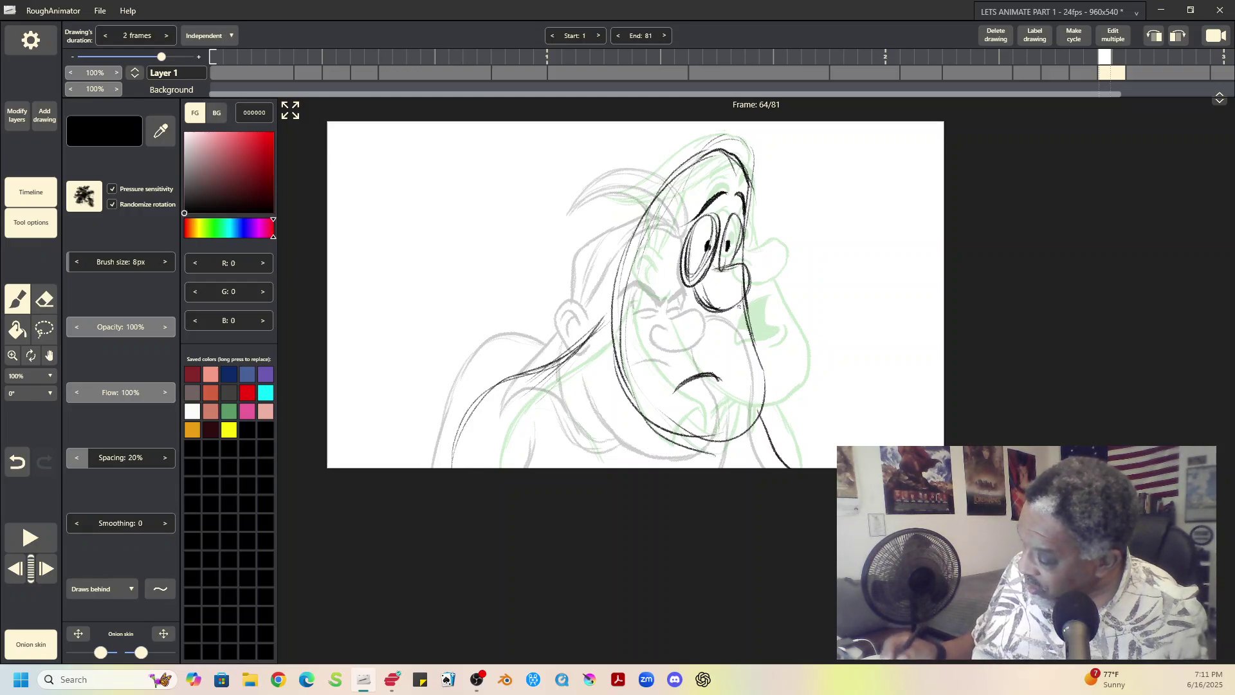
{"action": "mouse_move", "coordinate": [700, 147]}
{"action": "left_mouse_down"}
{"action": "mouse_move", "coordinate": [637, 183]}
{"action": "mouse_move", "coordinate": [666, 189]}
{"action": "mouse_move", "coordinate": [736, 161]}
{"action": "mouse_move", "coordinate": [721, 136]}
{"action": "mouse_move", "coordinate": [753, 161]}
{"action": "left_mouse_up"}
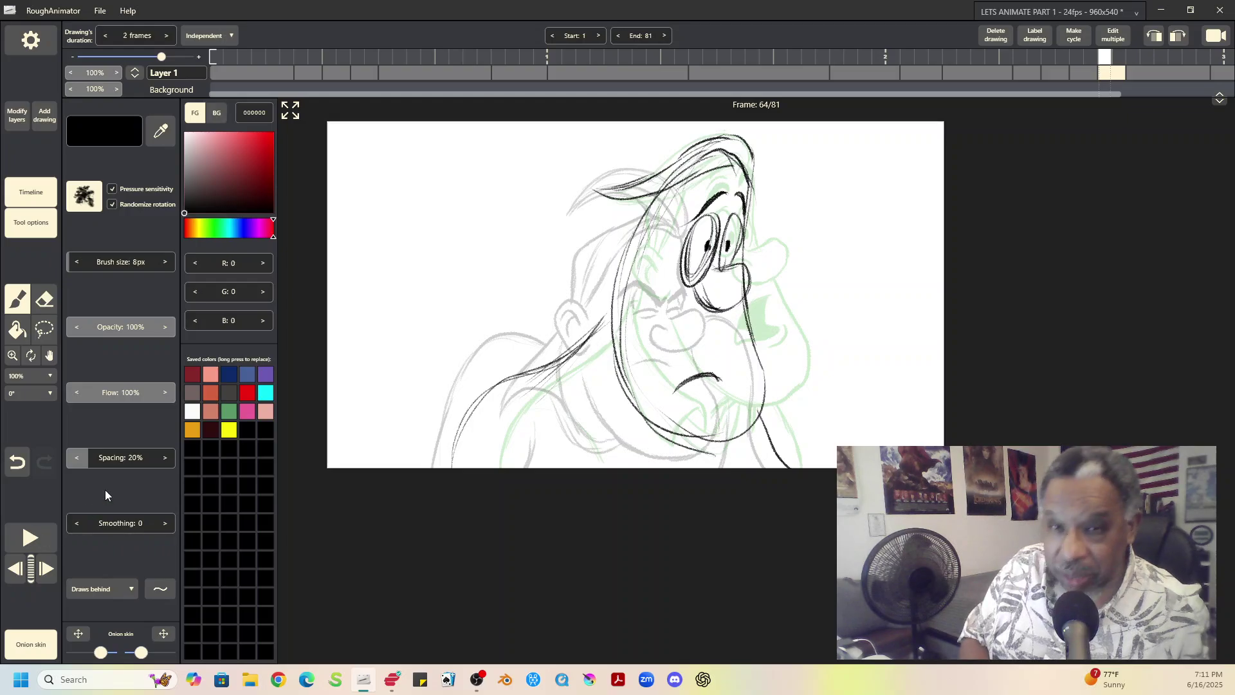
Play back the animation with the new in-between, and extend the open-mouthed drawing at frame 66 to 9 frames
{"action": "left_click", "coordinate": [33, 545]}
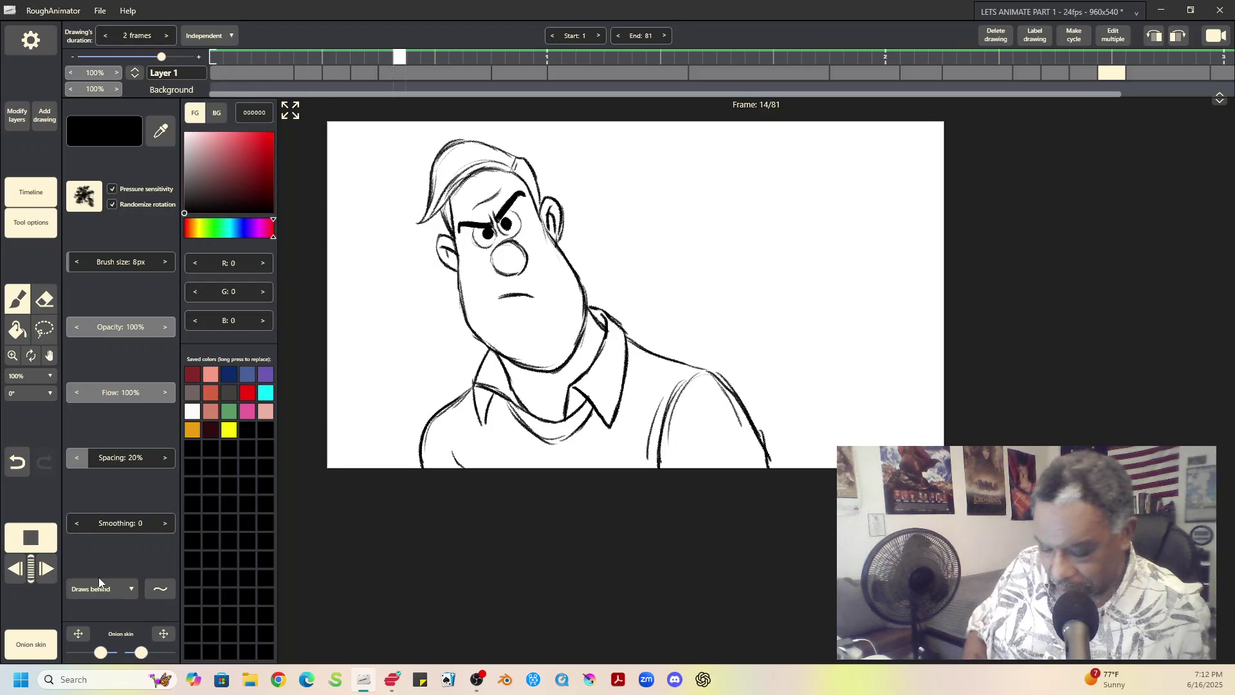
{"action": "left_click", "coordinate": [1105, 58]}
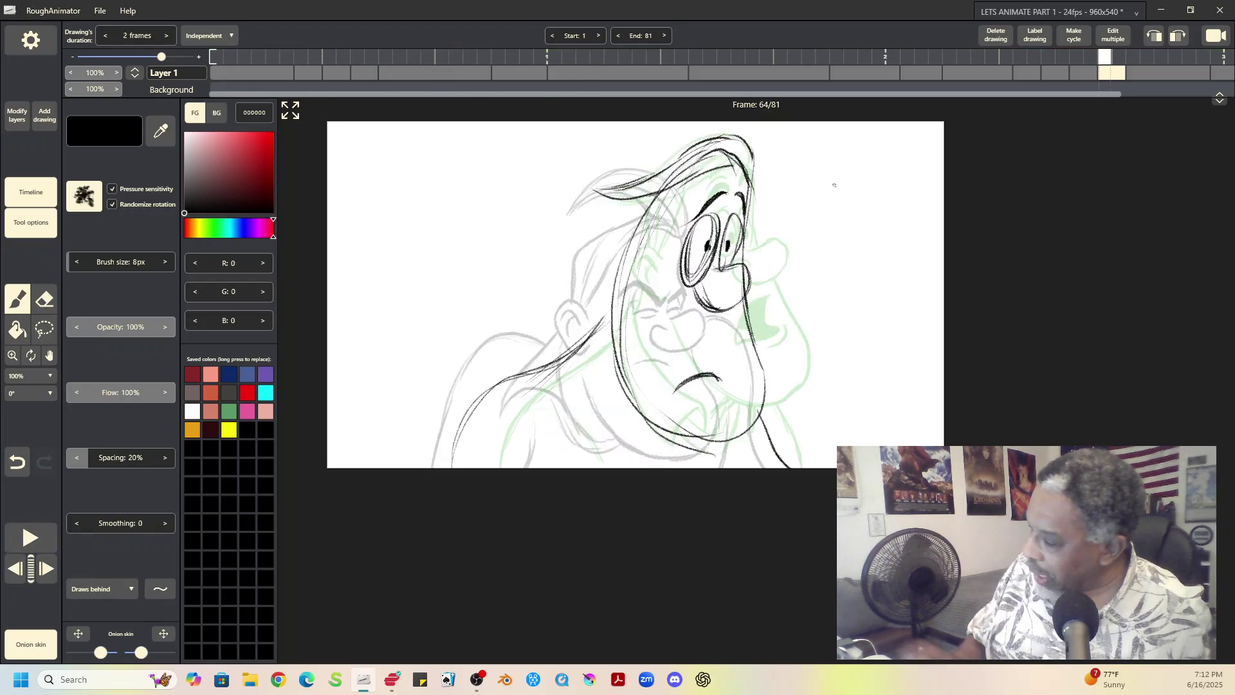
{"action": "left_click", "coordinate": [1160, 76]}
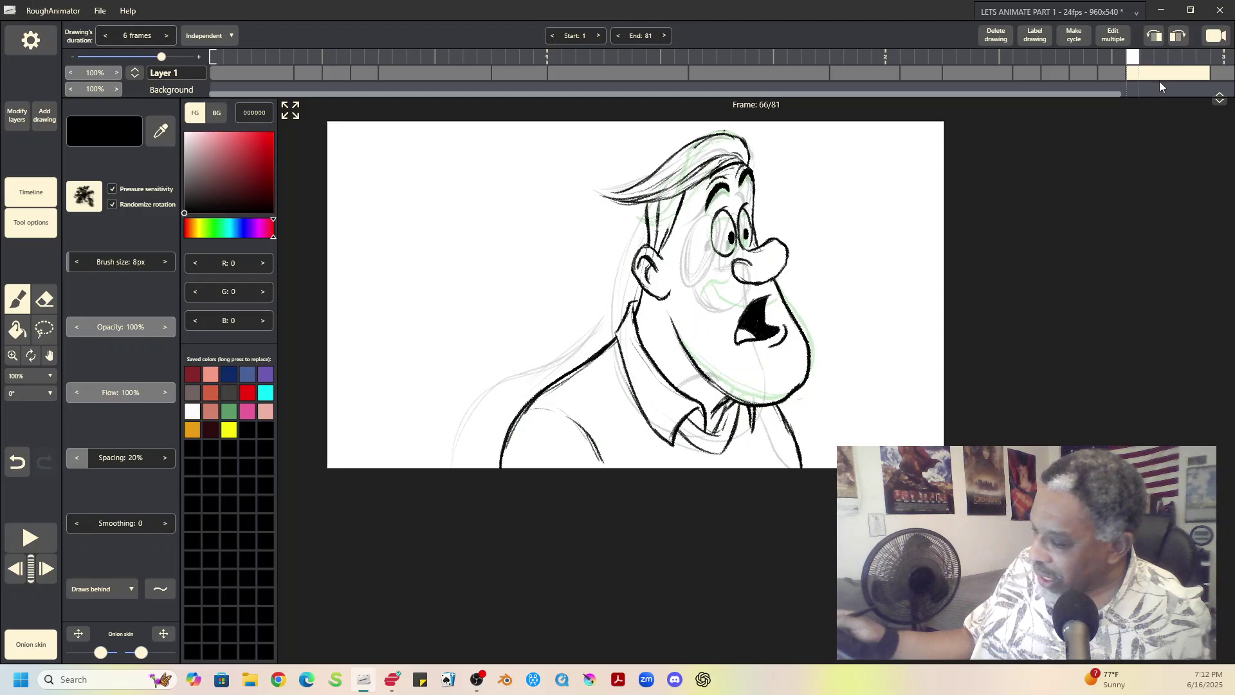
{"action": "left_click_drag", "start_coordinate": [1118, 91], "coordinate": [1159, 90]}
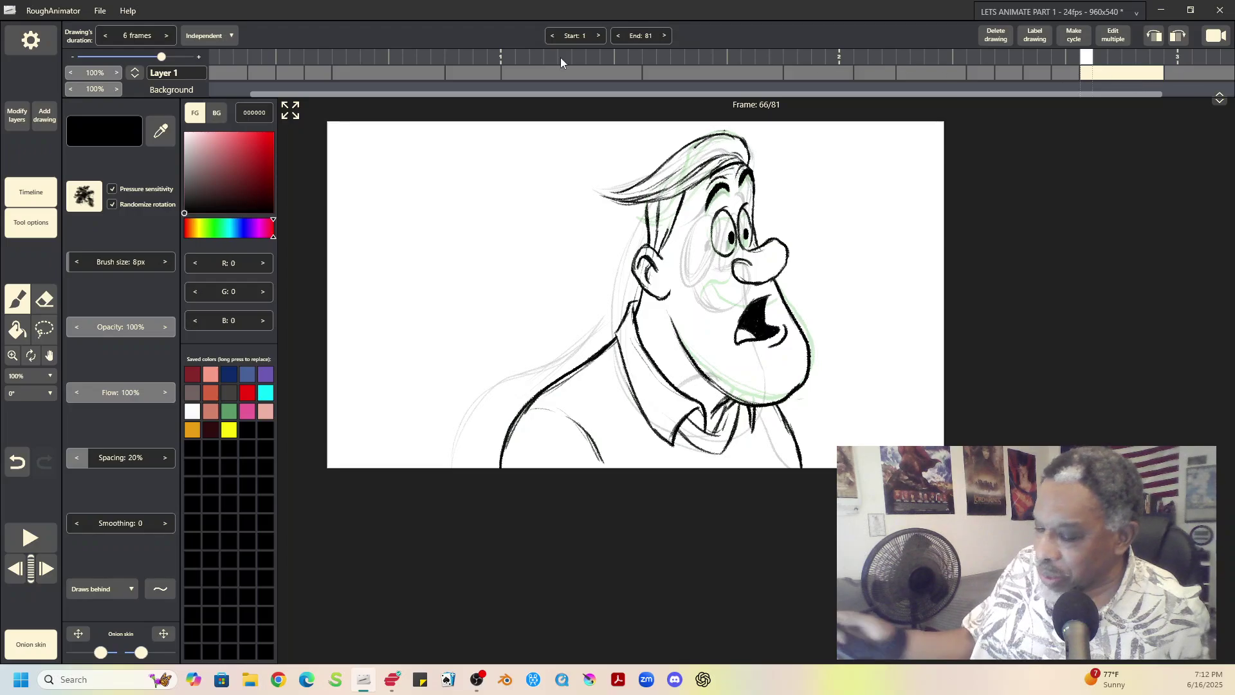
{"action": "left_click", "coordinate": [166, 38]}
{"action": "left_click", "coordinate": [167, 37]}
{"action": "left_click", "coordinate": [167, 37]}
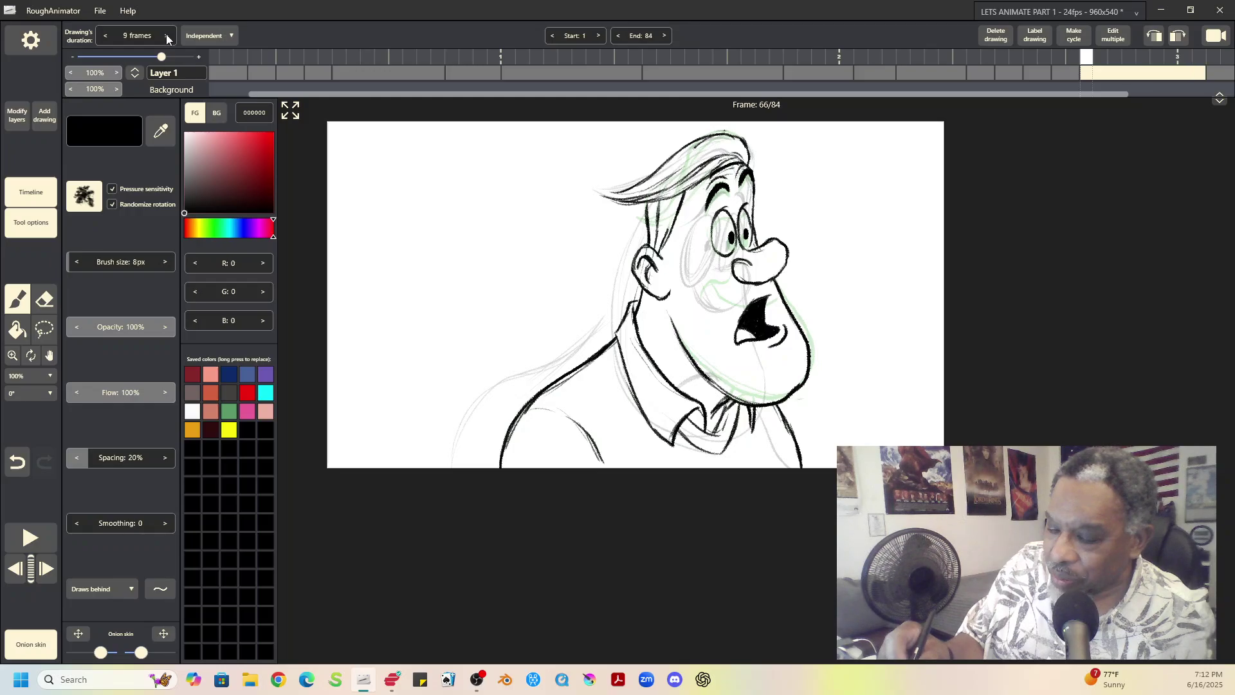
Extend the open-mouthed drawing at frame 66 to 10 frames and play back the animation
{"action": "left_click", "coordinate": [167, 37]}
{"action": "left_click", "coordinate": [28, 538]}
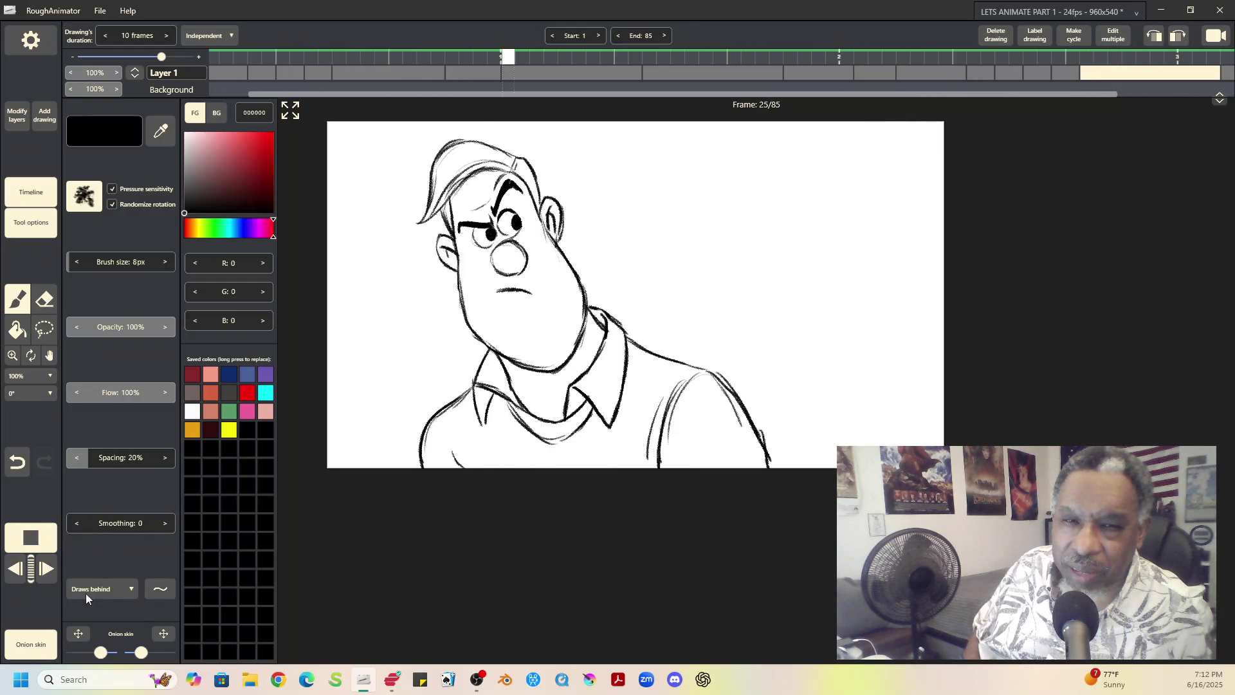
{"action": "left_click", "coordinate": [31, 537]}
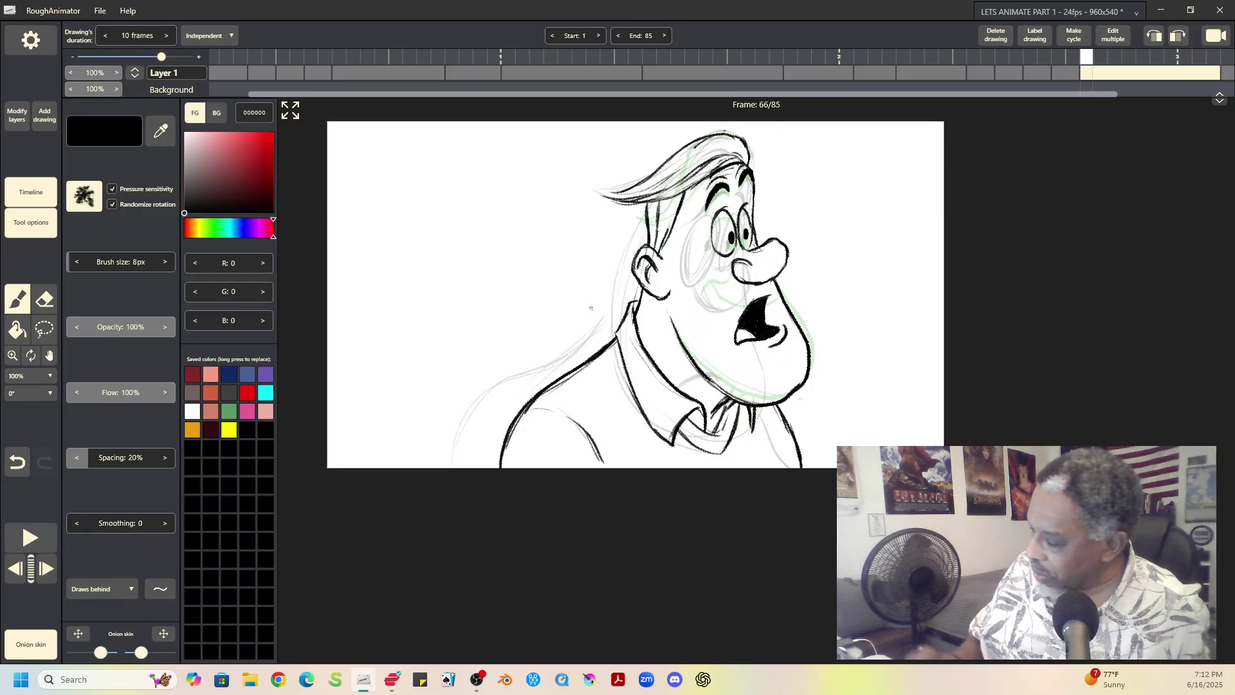
Lasso the head and hair in the frame 64 drawing, shift them 11 px horizontally and -22 px vertically, and rotate them -3°
{"action": "left_click", "coordinate": [1055, 76]}
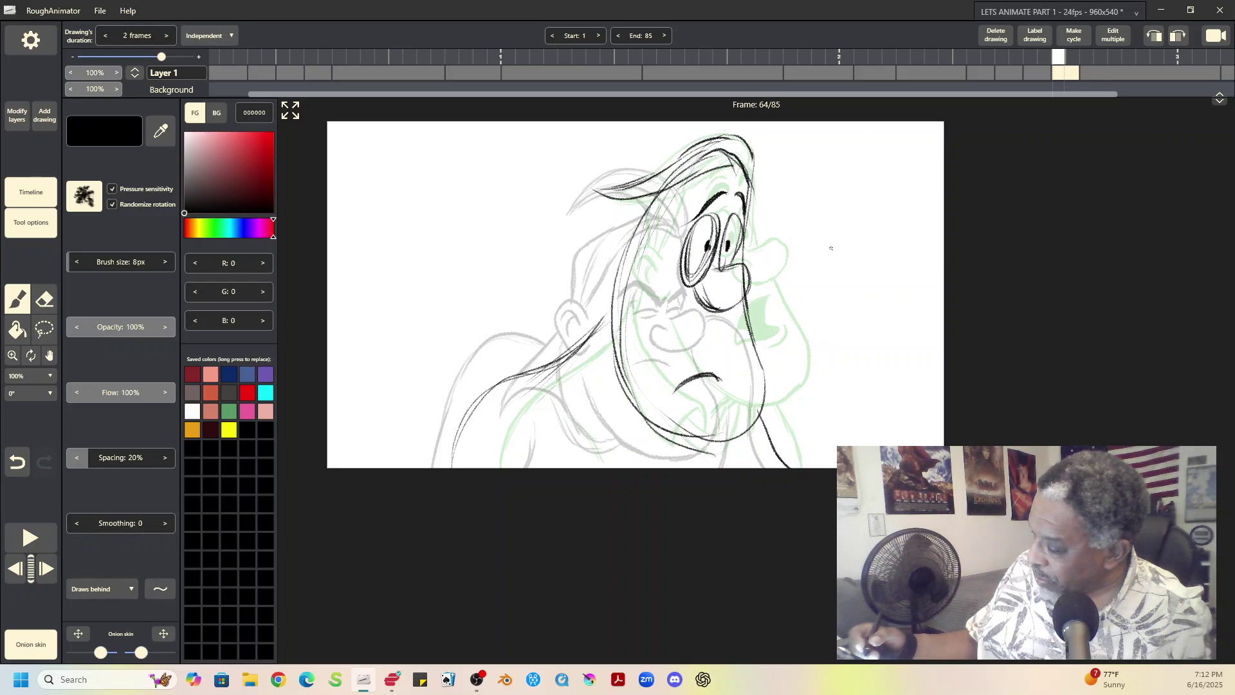
{"action": "left_click", "coordinate": [44, 330]}
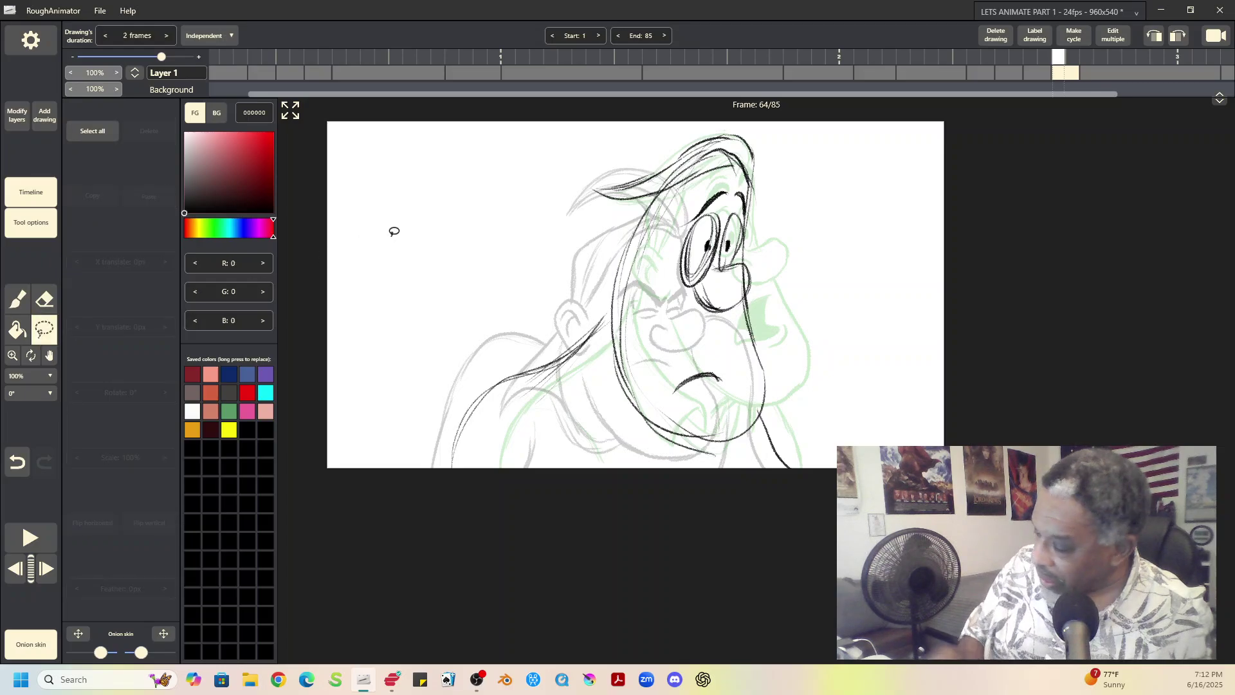
{"action": "mouse_move", "coordinate": [694, 125]}
{"action": "left_mouse_down"}
{"action": "mouse_move", "coordinate": [609, 148]}
{"action": "mouse_move", "coordinate": [582, 387]}
{"action": "mouse_move", "coordinate": [771, 454]}
{"action": "mouse_move", "coordinate": [805, 172]}
{"action": "left_mouse_up"}
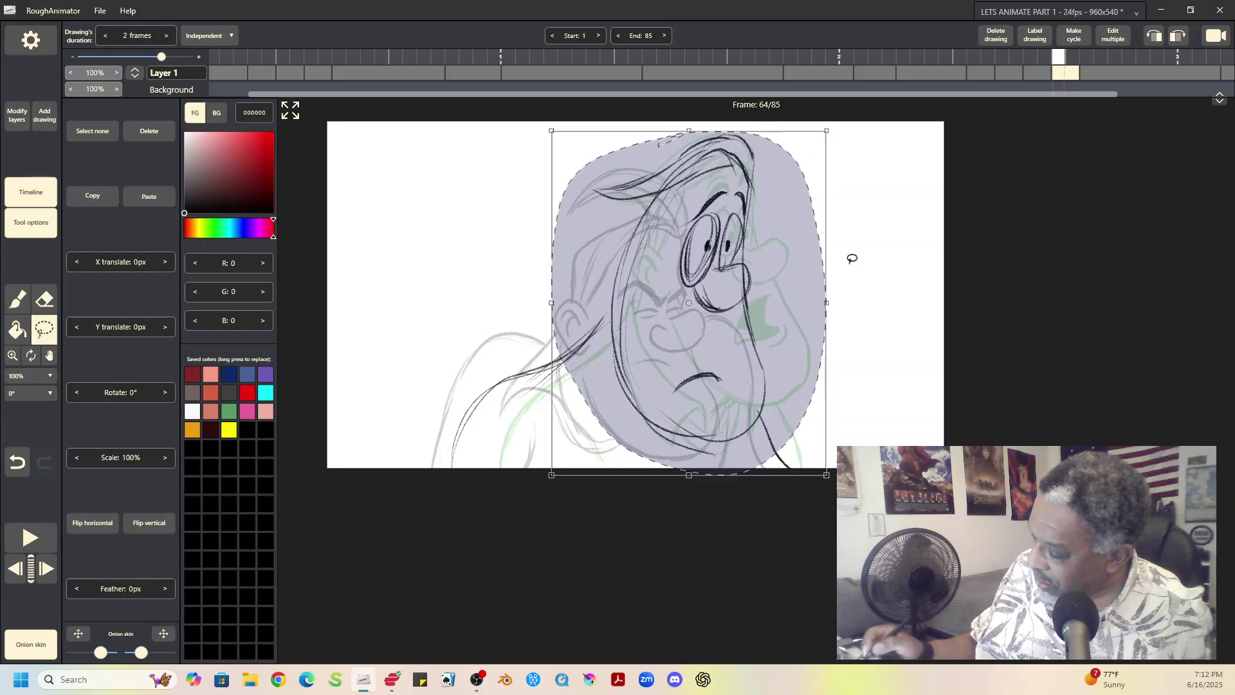
{"action": "left_click", "coordinate": [743, 159]}
{"action": "mouse_move", "coordinate": [689, 136]}
{"action": "left_mouse_down"}
{"action": "mouse_move", "coordinate": [590, 220]}
{"action": "mouse_move", "coordinate": [610, 325]}
{"action": "mouse_move", "coordinate": [693, 456]}
{"action": "mouse_move", "coordinate": [741, 435]}
{"action": "mouse_move", "coordinate": [798, 281]}
{"action": "mouse_move", "coordinate": [696, 129]}
{"action": "left_mouse_up"}
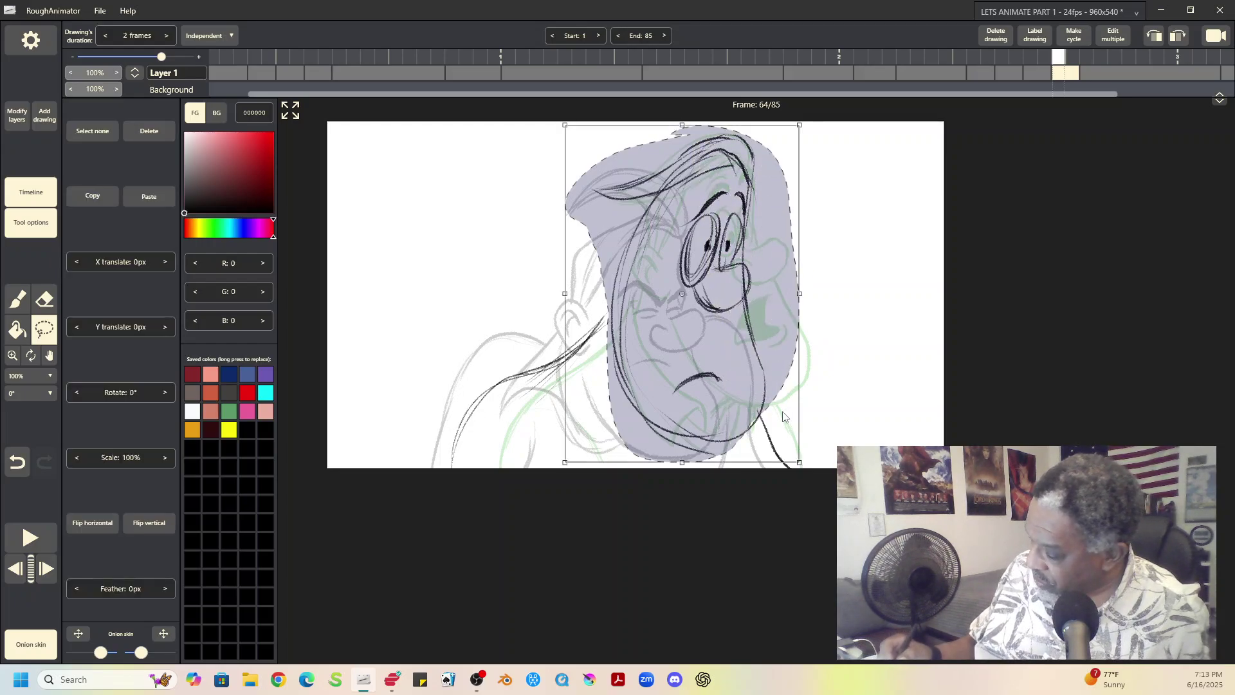
{"action": "left_click_drag", "start_coordinate": [756, 381], "coordinate": [758, 376]}
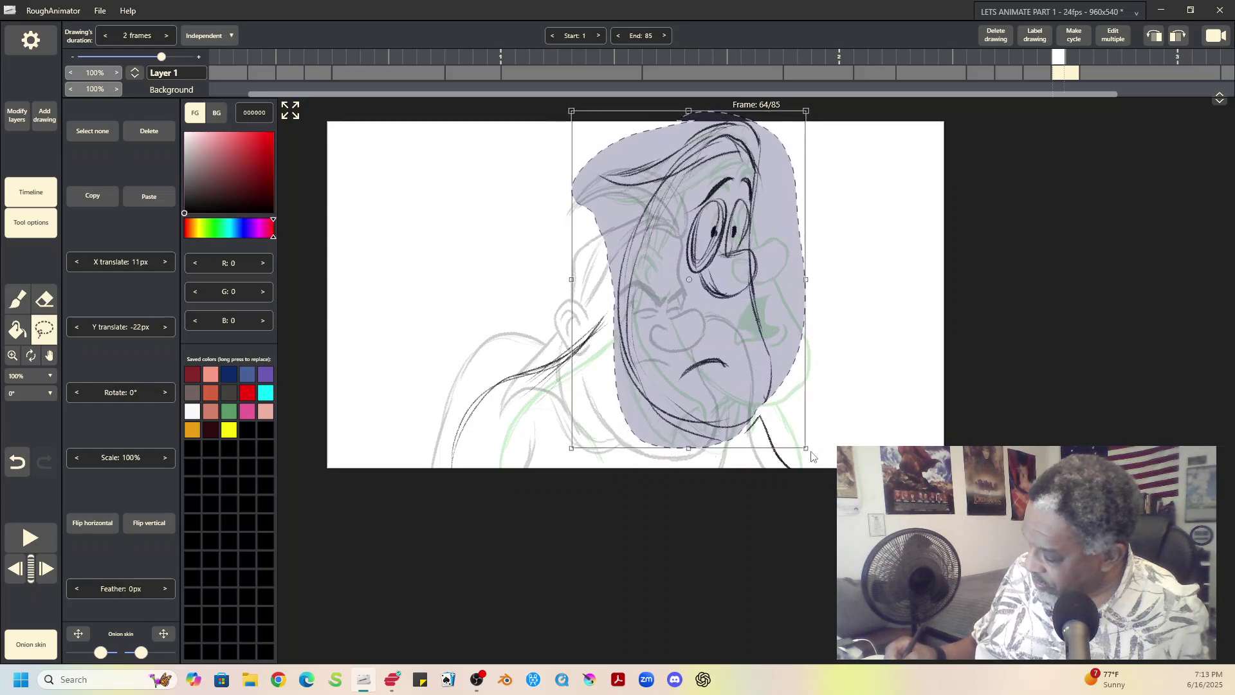
{"action": "left_click_drag", "start_coordinate": [815, 453], "coordinate": [829, 444]}
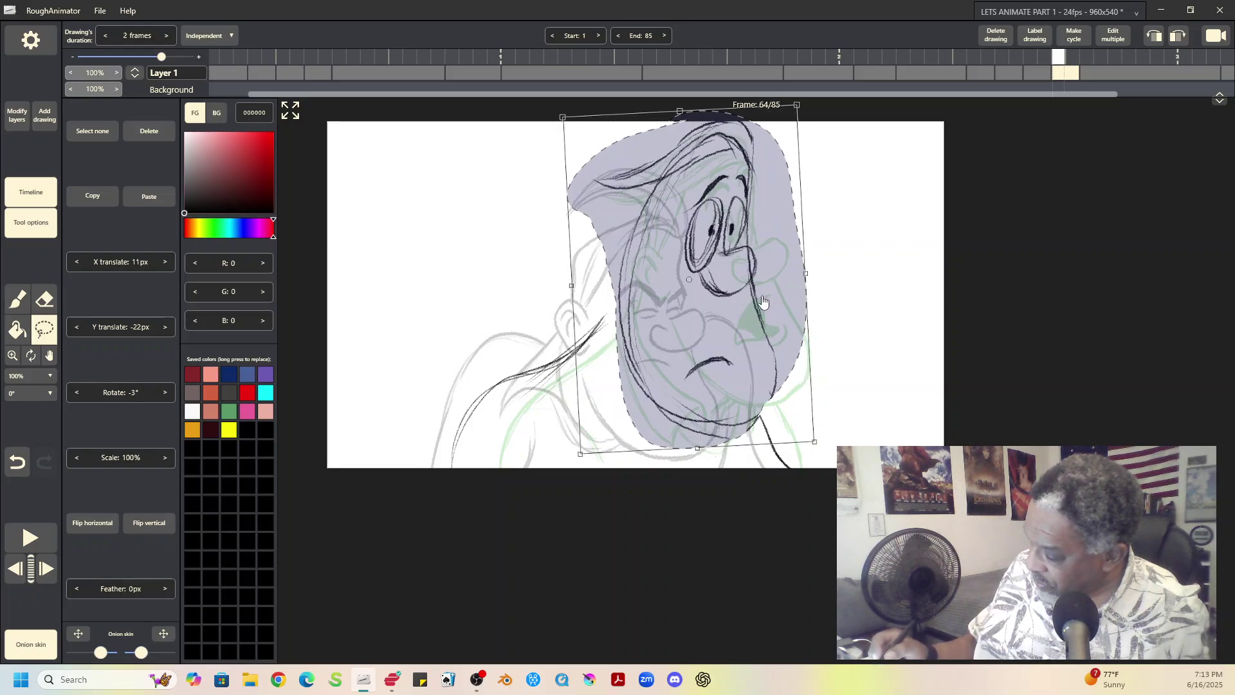
{"action": "left_click", "coordinate": [868, 308]}
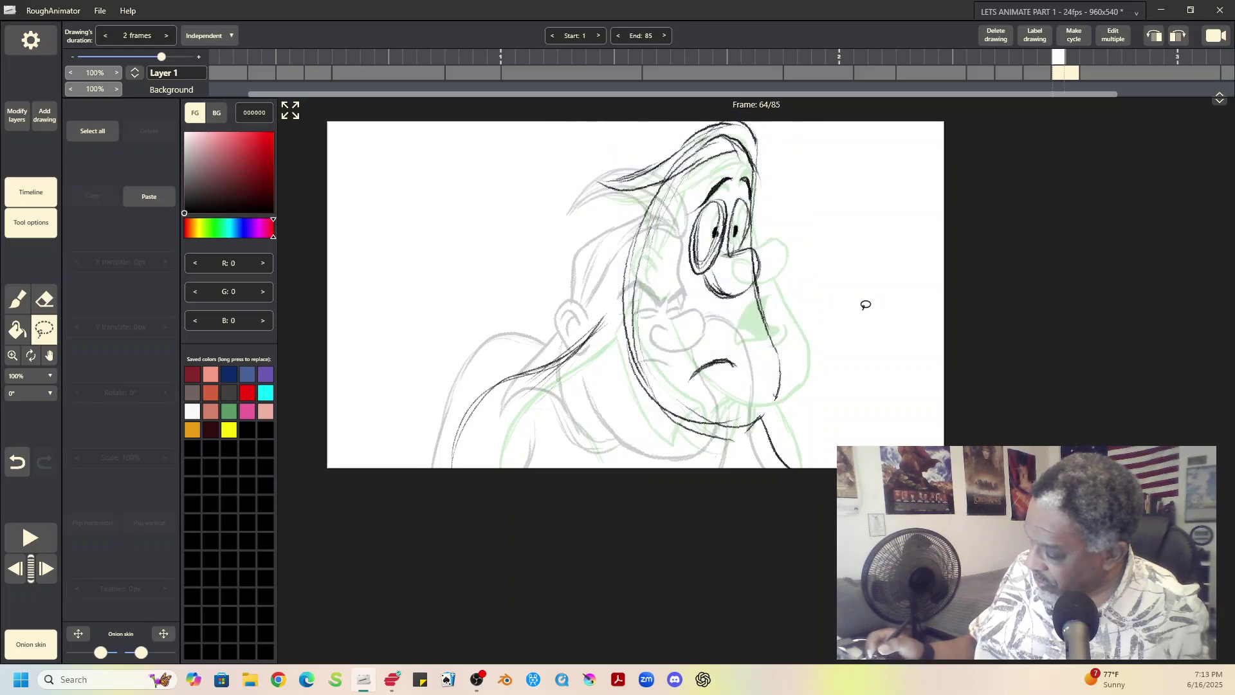
Erase the nose at frame 64 and redraw it as a long slanted oval below the eyes
{"action": "left_click", "coordinate": [44, 300]}
{"action": "mouse_move", "coordinate": [739, 255]}
{"action": "left_mouse_down"}
{"action": "mouse_move", "coordinate": [724, 261]}
{"action": "mouse_move", "coordinate": [749, 249]}
{"action": "mouse_move", "coordinate": [739, 290]}
{"action": "mouse_move", "coordinate": [716, 284]}
{"action": "mouse_move", "coordinate": [716, 271]}
{"action": "left_mouse_up"}
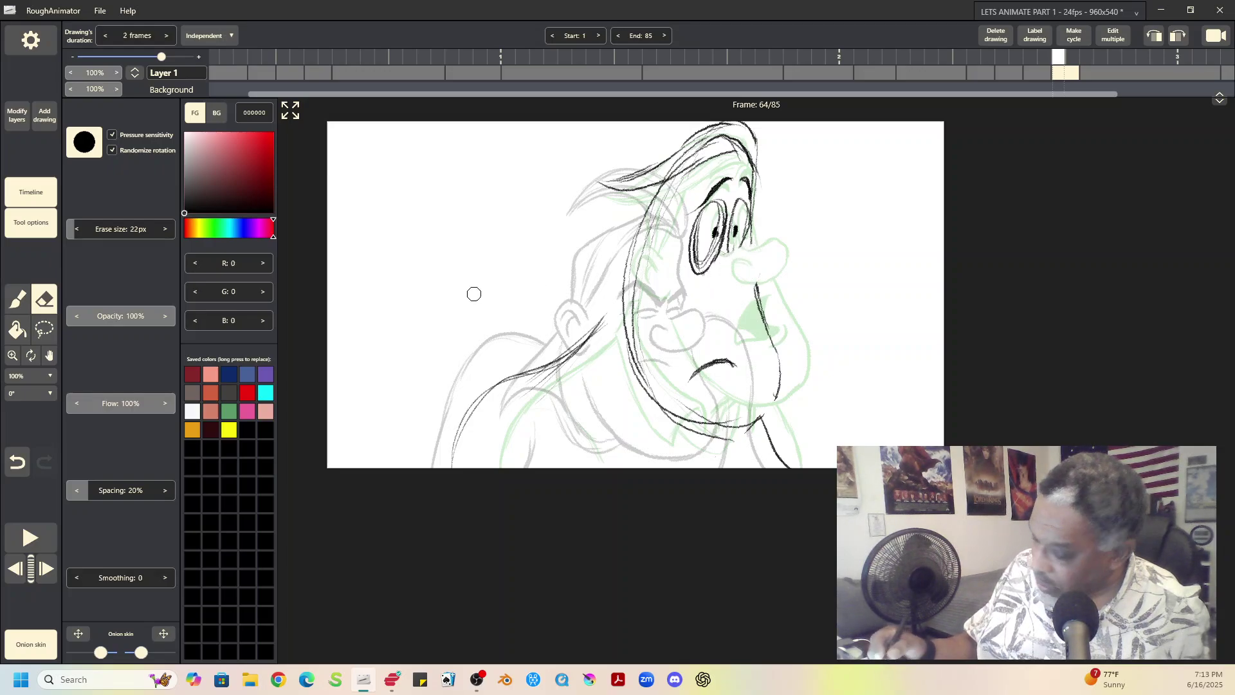
{"action": "left_click", "coordinate": [19, 305]}
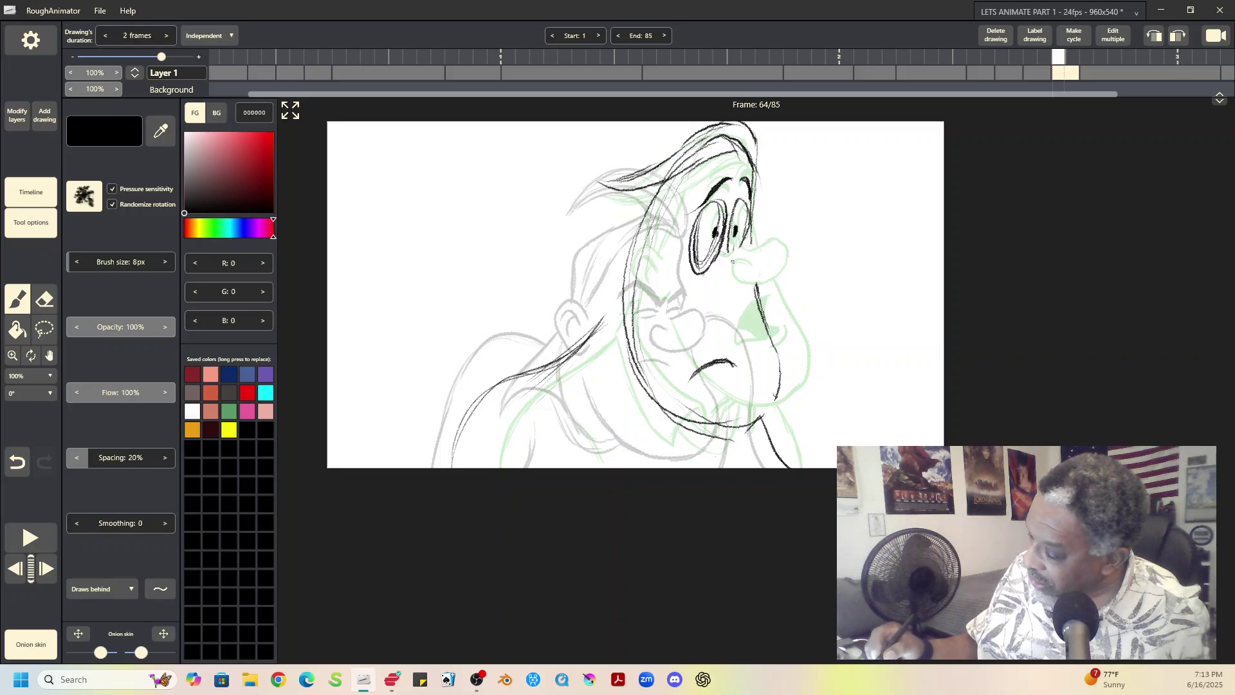
{"action": "mouse_move", "coordinate": [727, 259]}
{"action": "left_mouse_down"}
{"action": "mouse_move", "coordinate": [719, 319]}
{"action": "mouse_move", "coordinate": [752, 282]}
{"action": "mouse_move", "coordinate": [715, 325]}
{"action": "mouse_move", "coordinate": [754, 258]}
{"action": "left_mouse_up"}
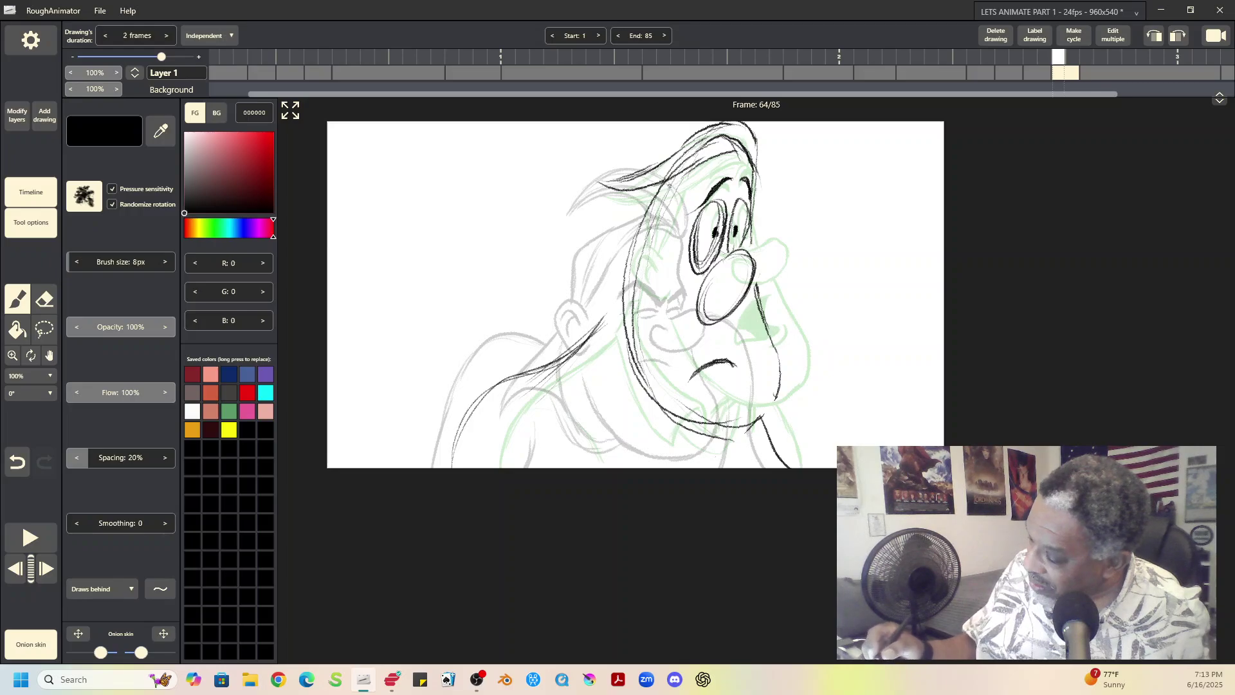
Darken the underside of the swept-back hair with brush strokes and erase the stray head lines crossing it
{"action": "left_click_drag", "start_coordinate": [658, 192], "coordinate": [716, 163]}
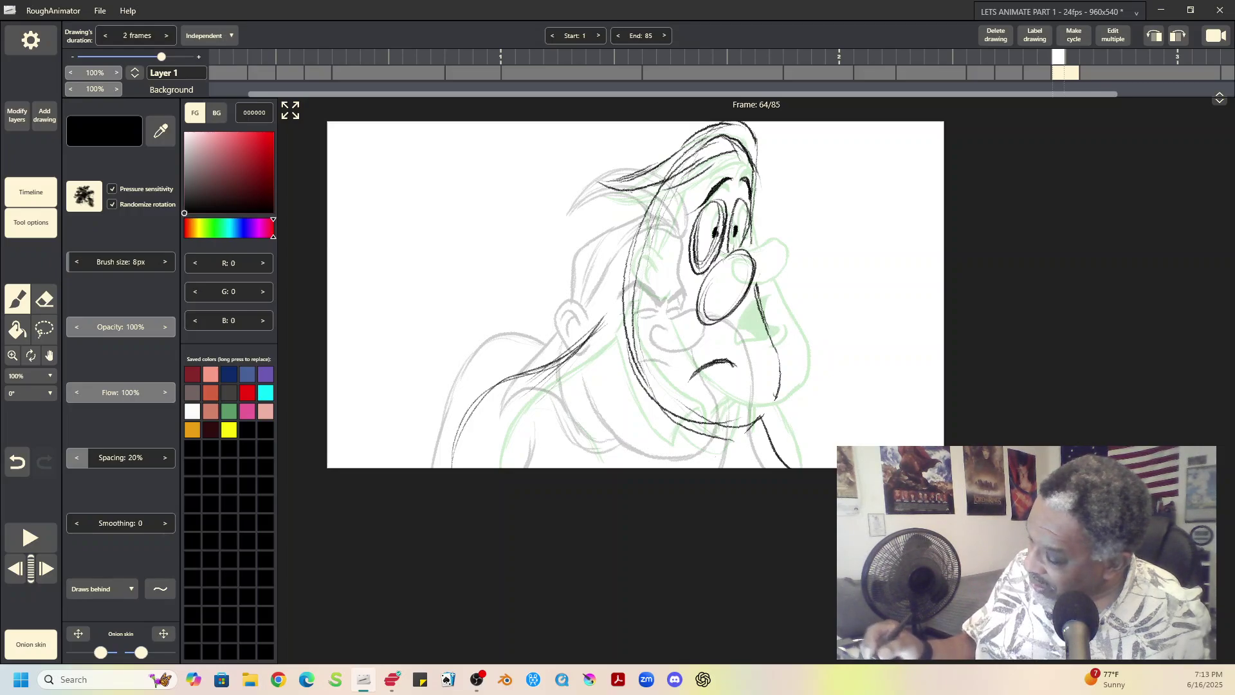
{"action": "left_click_drag", "start_coordinate": [605, 188], "coordinate": [656, 171]}
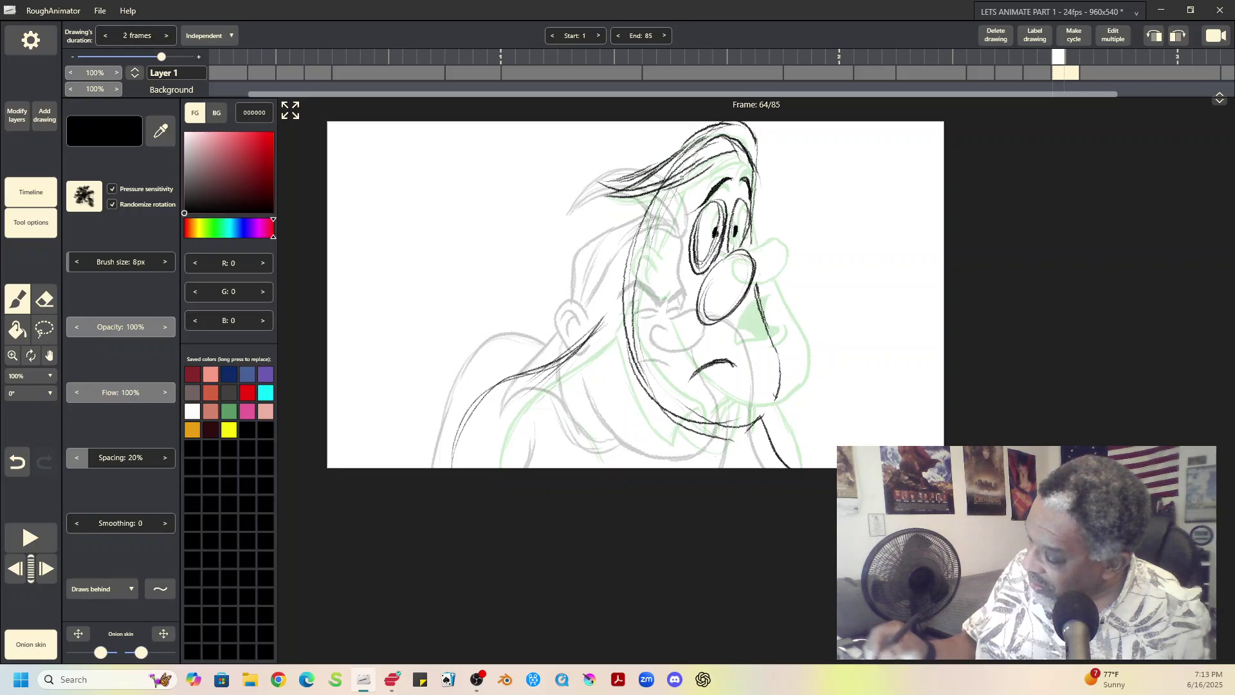
{"action": "left_click", "coordinate": [40, 304]}
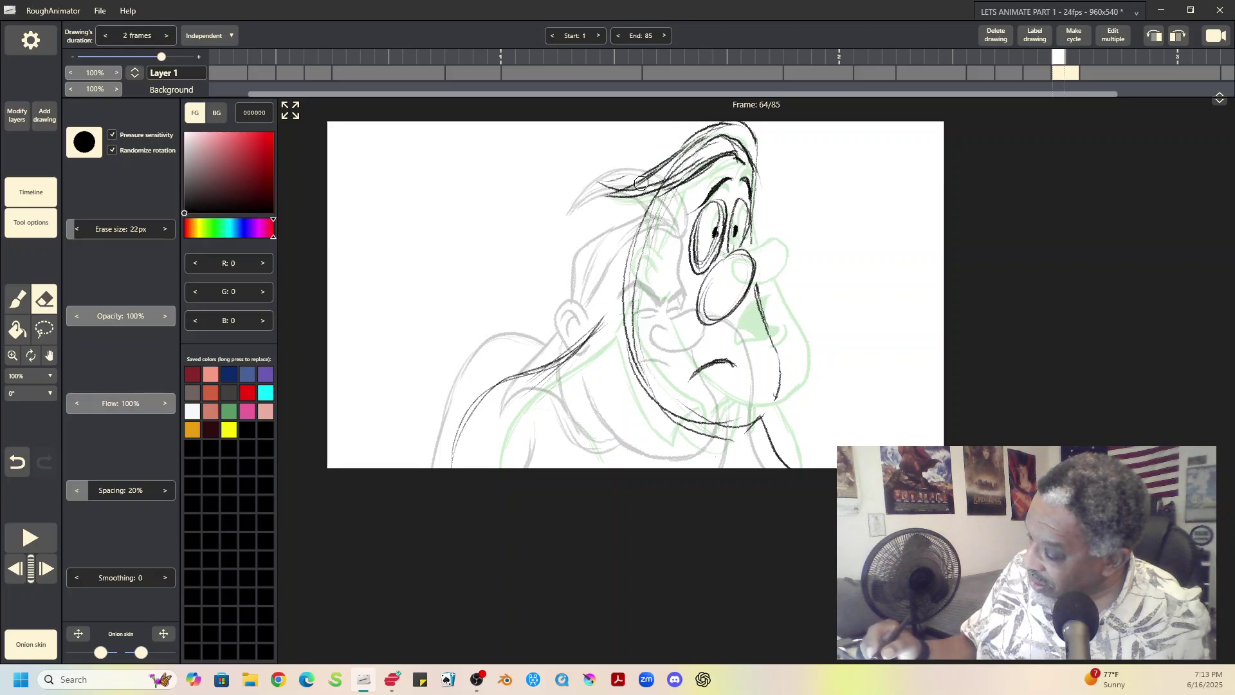
{"action": "mouse_move", "coordinate": [641, 184]}
{"action": "left_mouse_down"}
{"action": "mouse_move", "coordinate": [714, 140]}
{"action": "mouse_move", "coordinate": [692, 158]}
{"action": "left_mouse_up"}
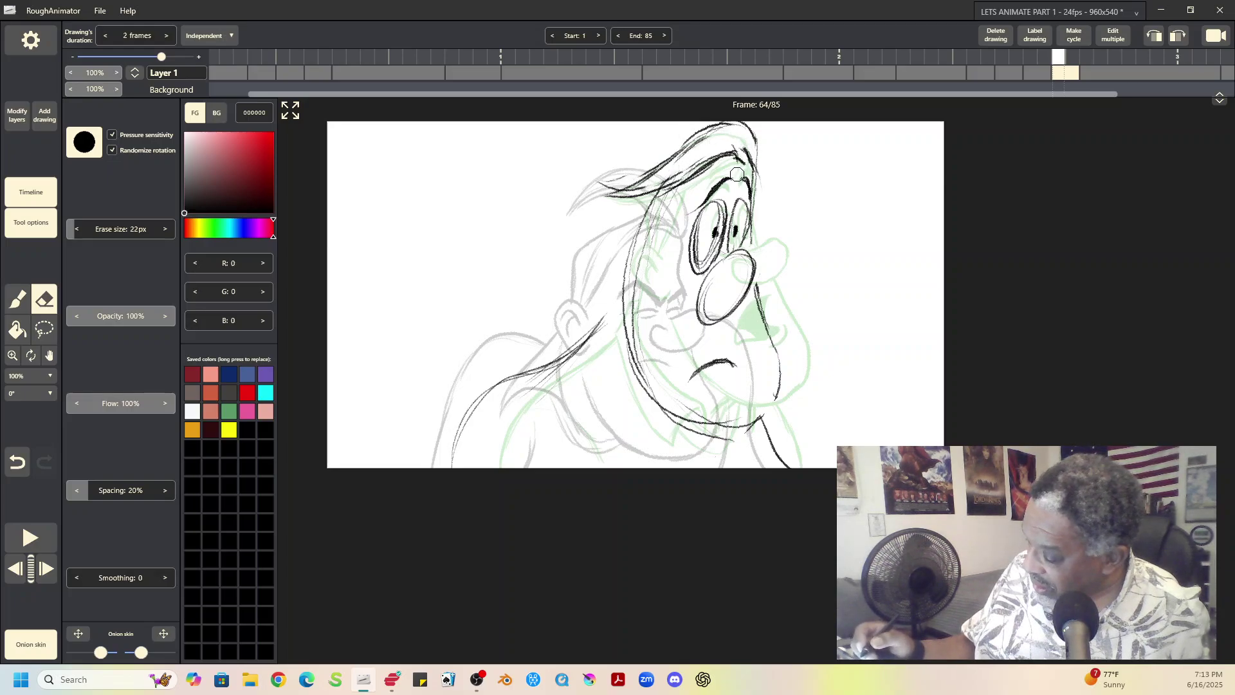
Sketch the sideburn and ear, reinforce the lower jaw line, and check the frame 64 drawing in playback
{"action": "left_click", "coordinate": [18, 300]}
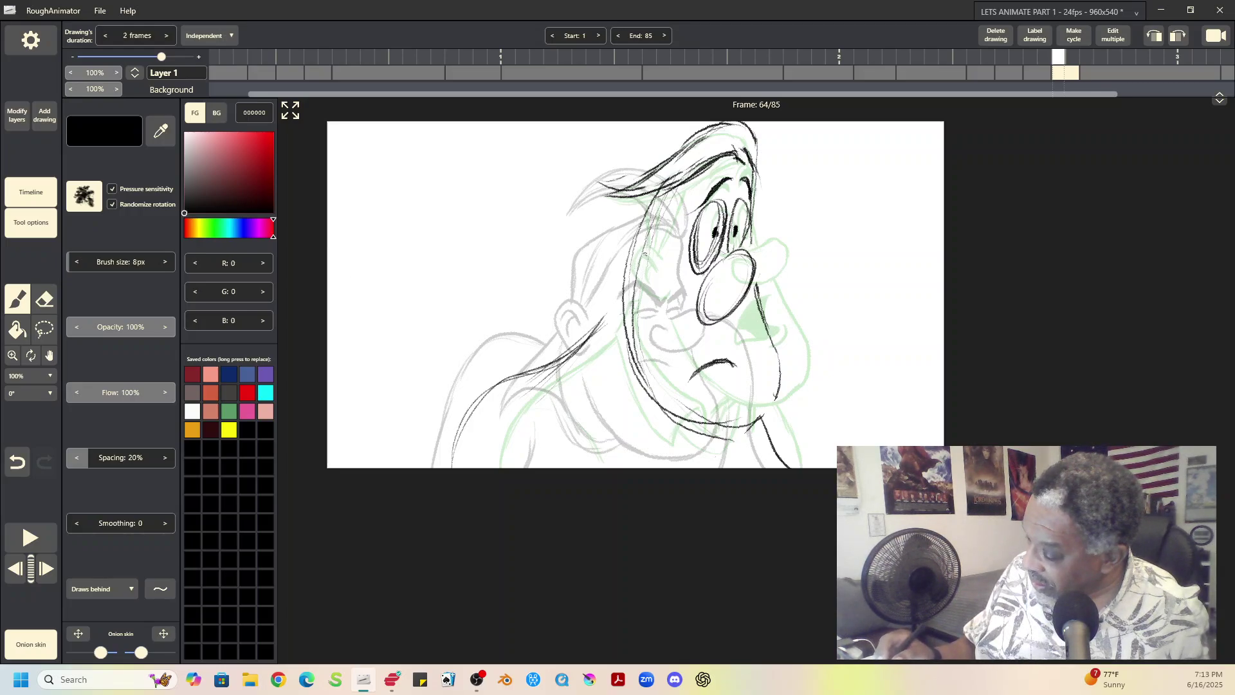
{"action": "left_click_drag", "start_coordinate": [654, 250], "coordinate": [602, 282]}
{"action": "left_click_drag", "start_coordinate": [623, 279], "coordinate": [601, 304]}
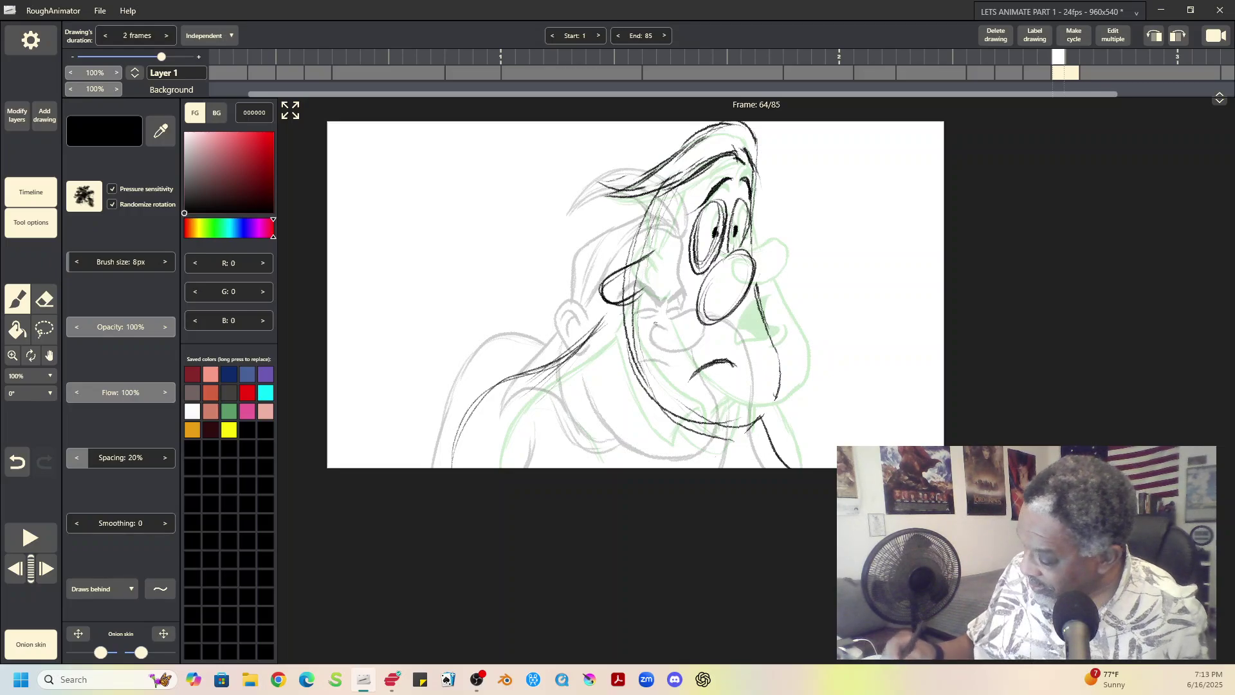
{"action": "mouse_move", "coordinate": [641, 367]}
{"action": "left_mouse_down"}
{"action": "mouse_move", "coordinate": [688, 422]}
{"action": "mouse_move", "coordinate": [733, 435]}
{"action": "left_mouse_up"}
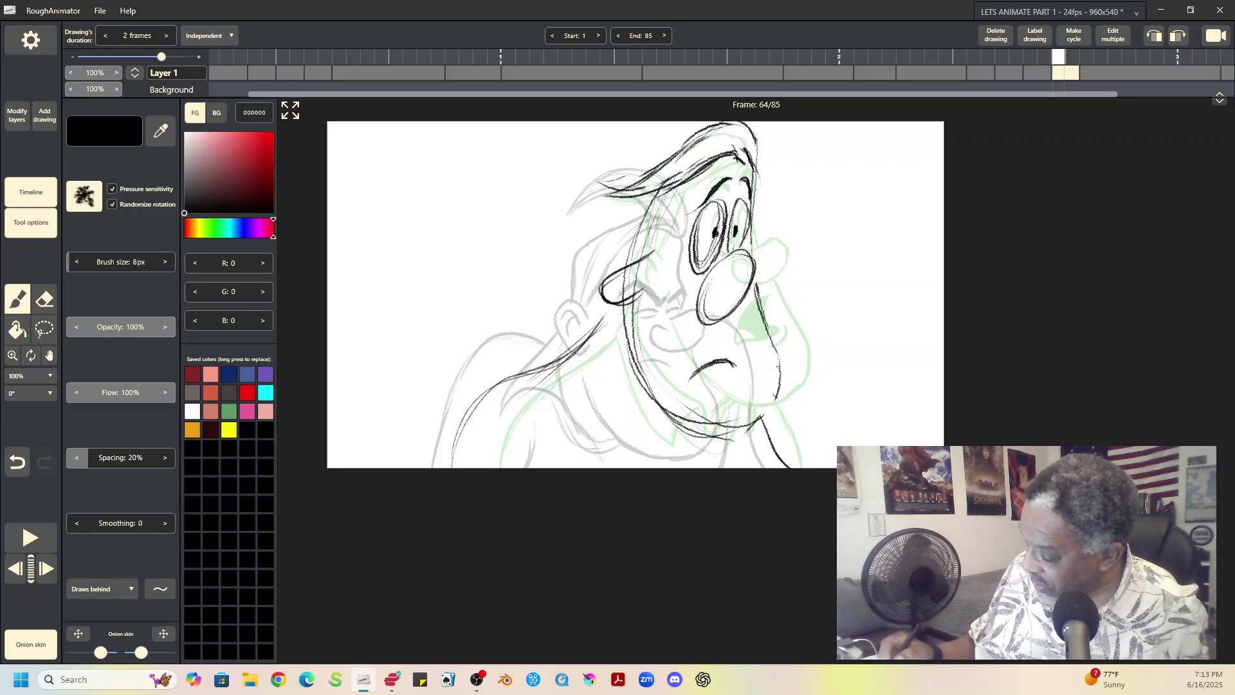
{"action": "left_click", "coordinate": [48, 548]}
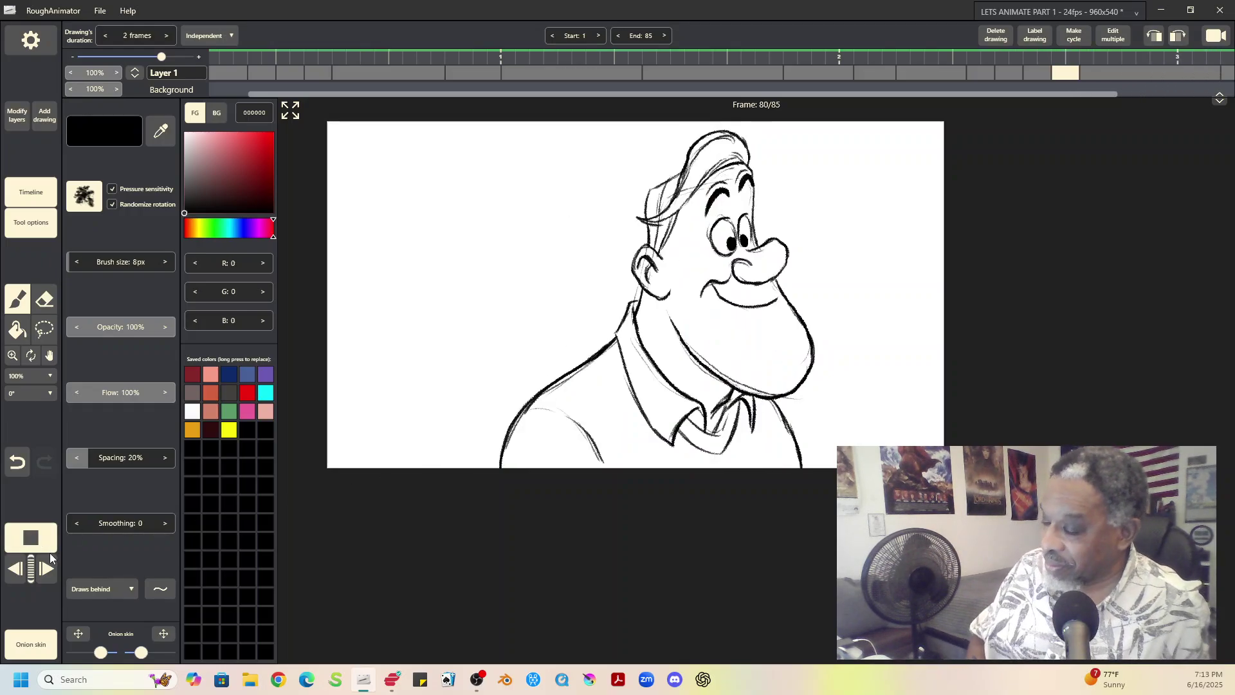
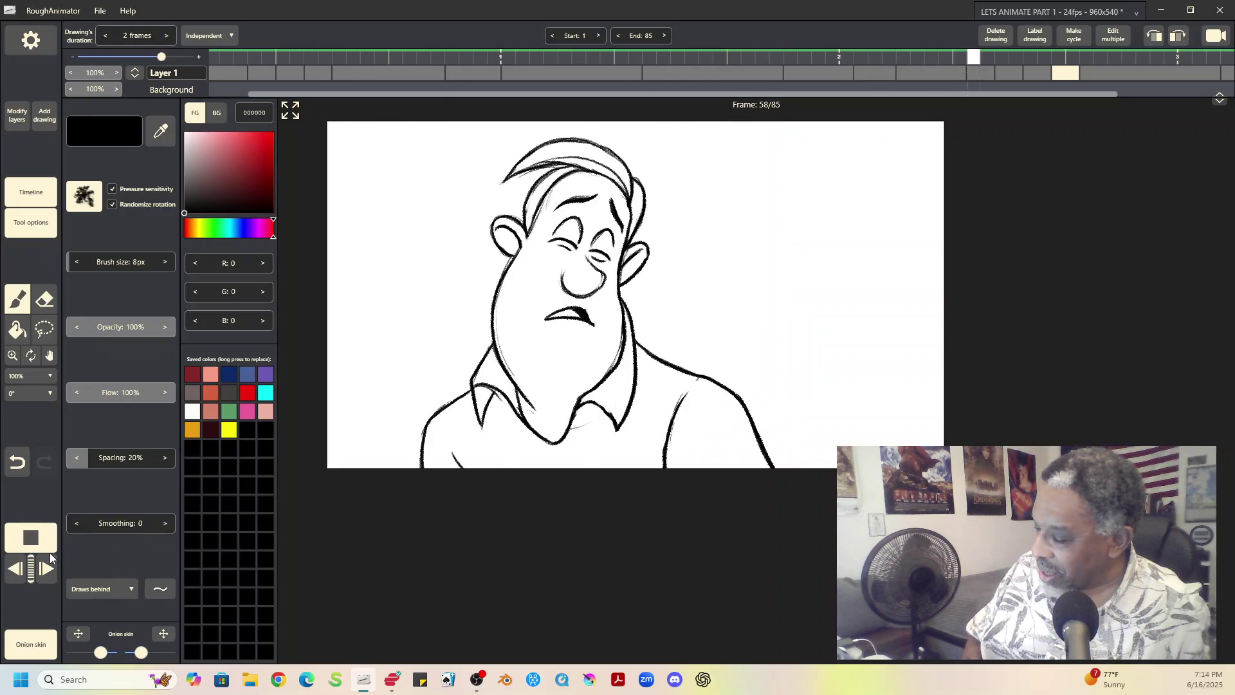
{"action": "left_click", "coordinate": [32, 539]}
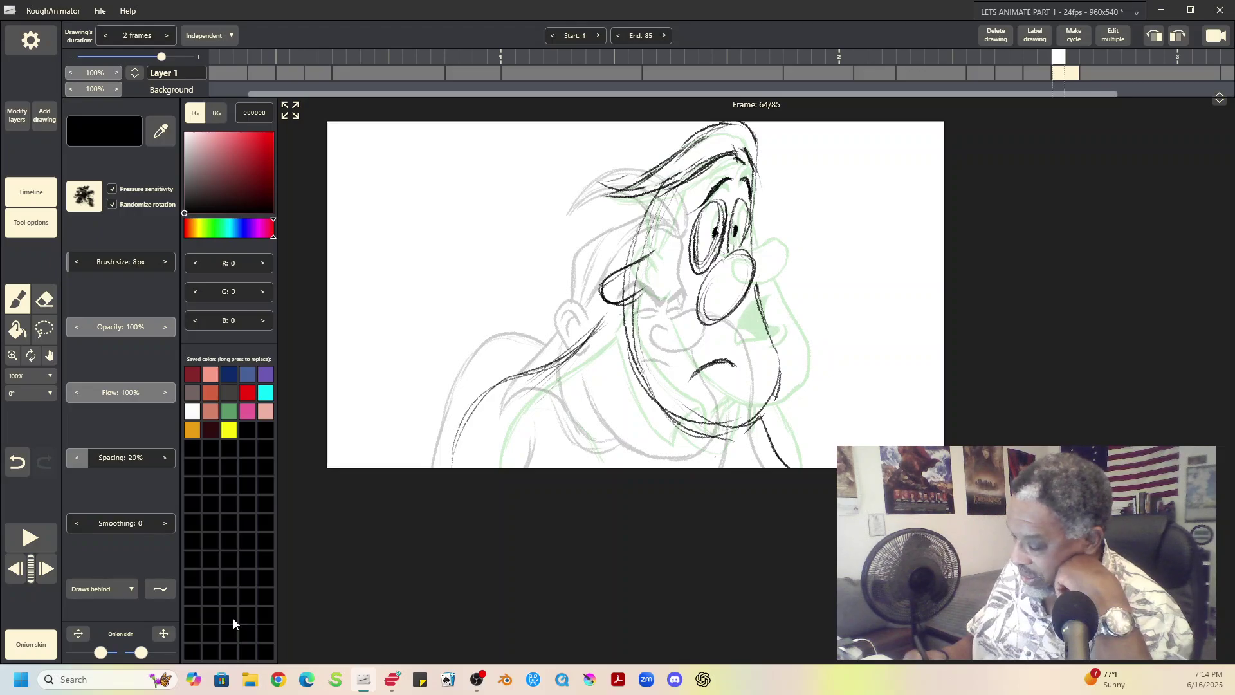
Replace the nose with a larger, longer slanted oval and stretch the near eye's outline downward
{"action": "left_click", "coordinate": [44, 300]}
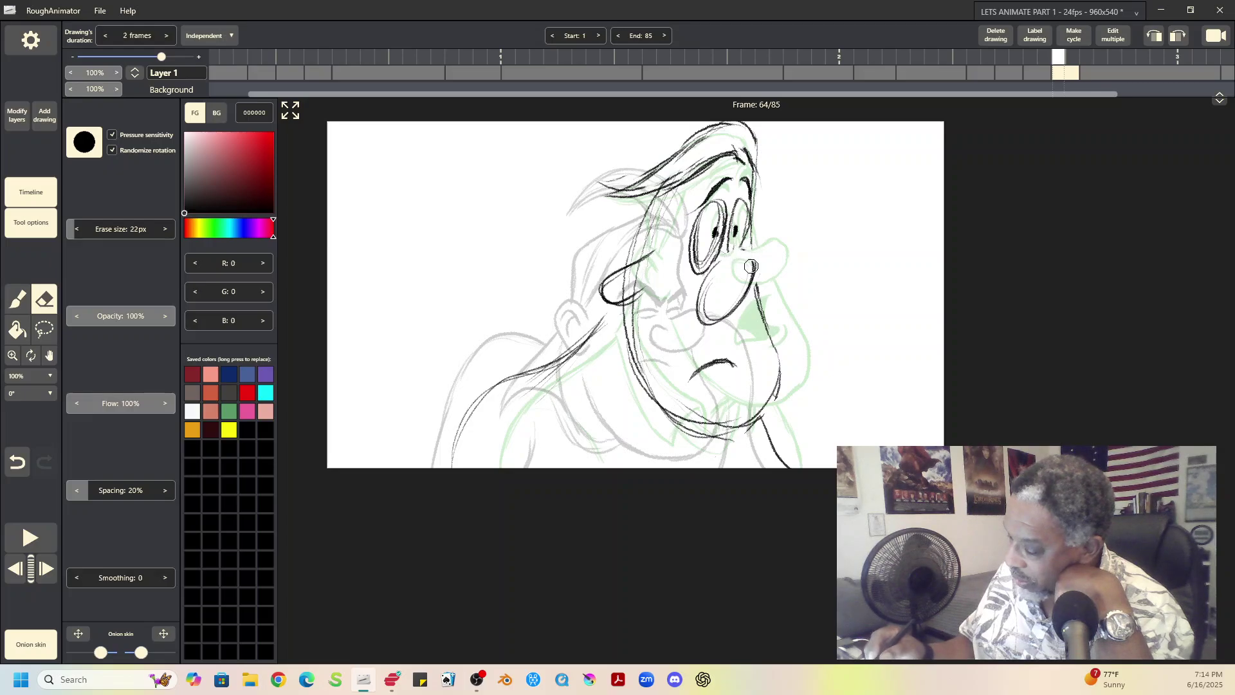
{"action": "mouse_move", "coordinate": [740, 253]}
{"action": "left_mouse_down"}
{"action": "mouse_move", "coordinate": [700, 308]}
{"action": "mouse_move", "coordinate": [713, 275]}
{"action": "mouse_move", "coordinate": [732, 322]}
{"action": "left_mouse_up"}
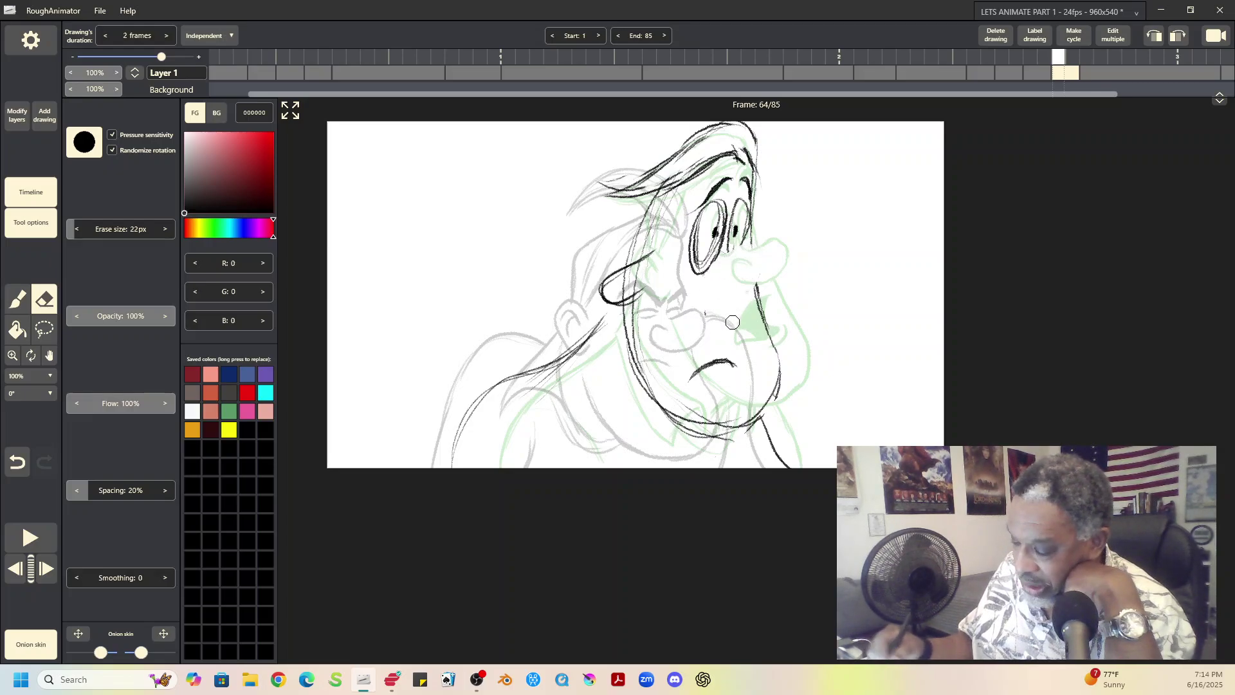
{"action": "key", "text": "b"}
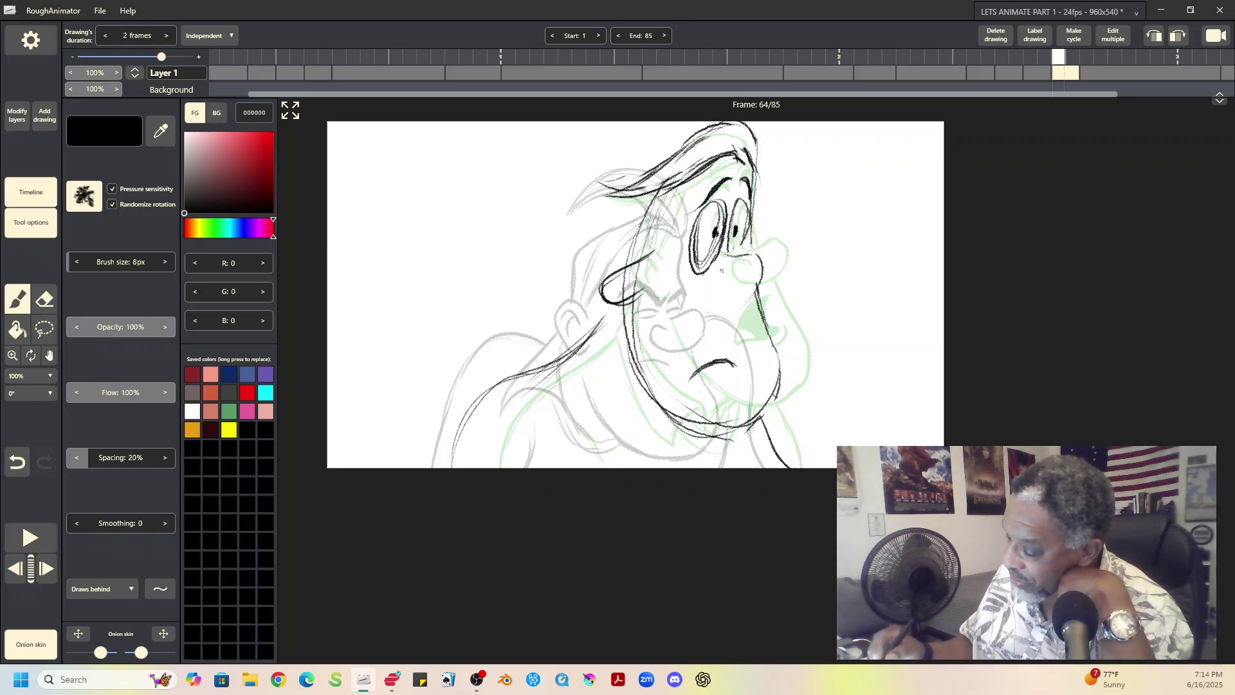
{"action": "left_click_drag", "start_coordinate": [754, 289], "coordinate": [708, 286]}
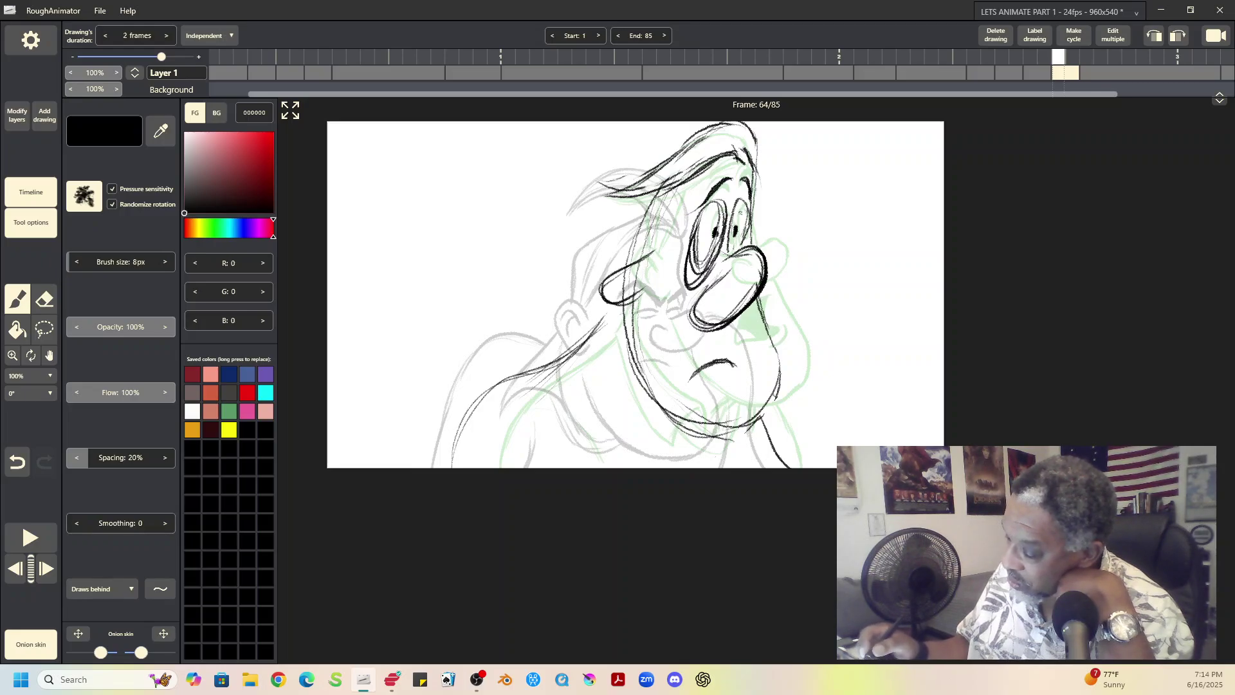
Erase the old lines inside the near eye and redraw both pupils as tall, slanted strokes
{"action": "left_click", "coordinate": [44, 301]}
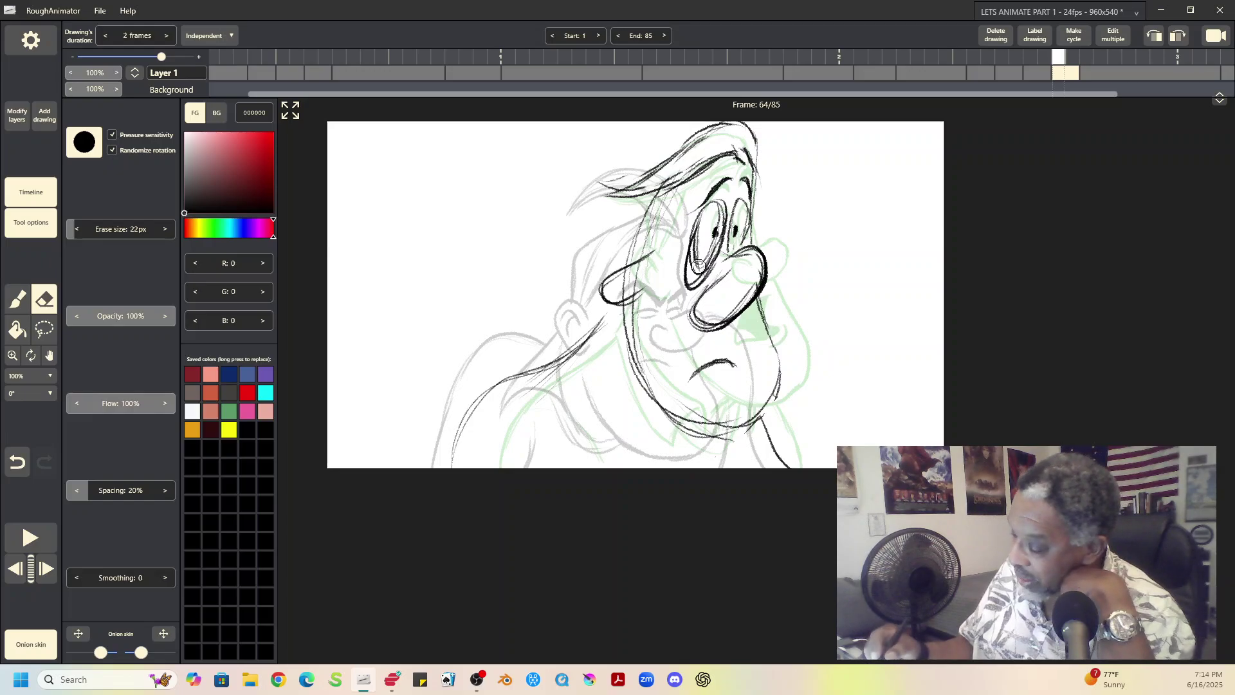
{"action": "left_click_drag", "start_coordinate": [698, 238], "coordinate": [711, 239]}
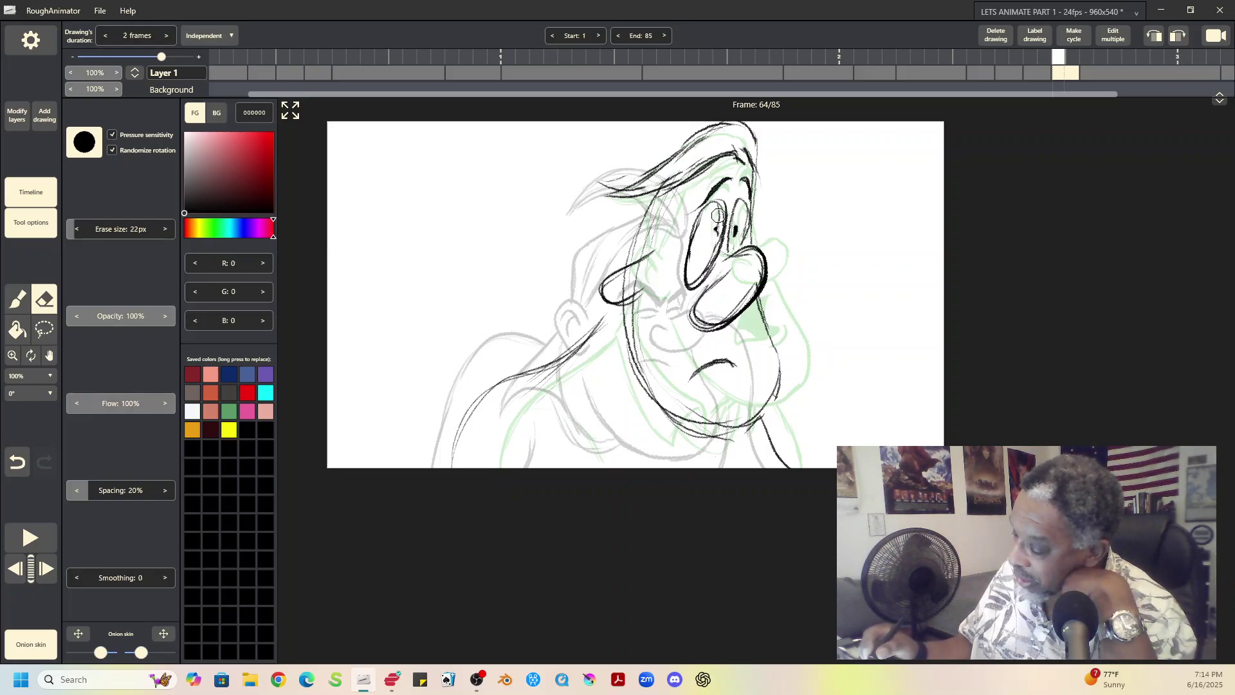
{"action": "left_click", "coordinate": [20, 301]}
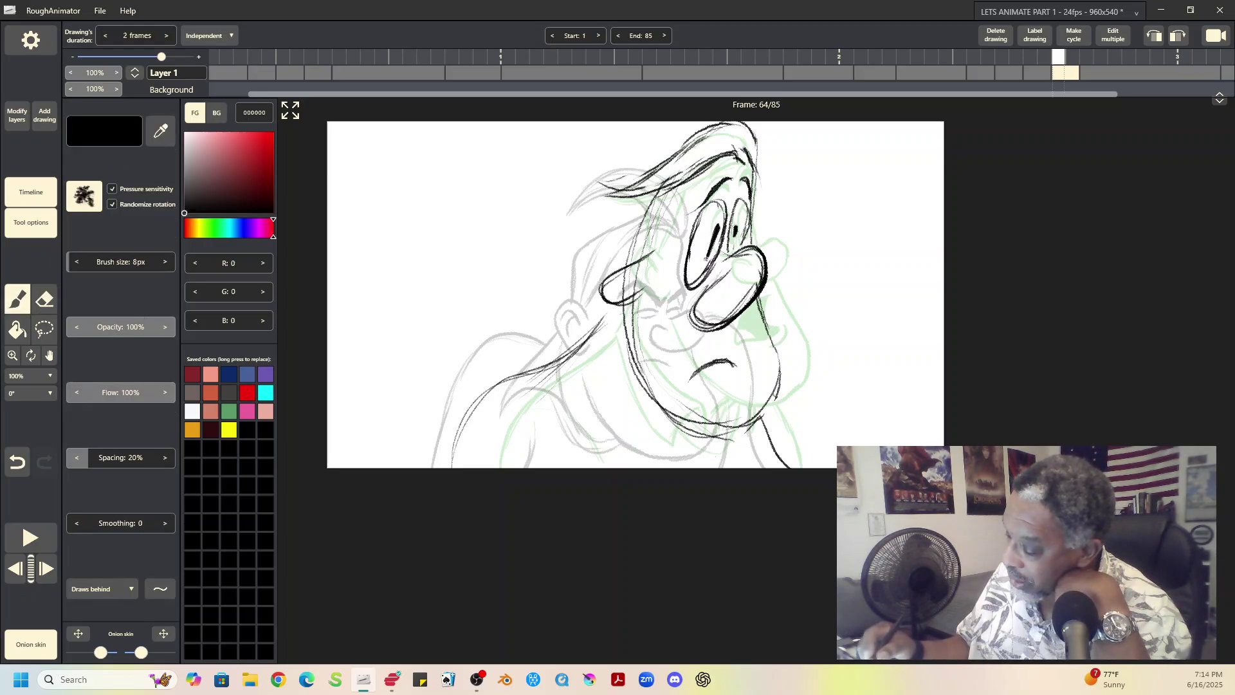
{"action": "left_click_drag", "start_coordinate": [735, 229], "coordinate": [731, 245]}
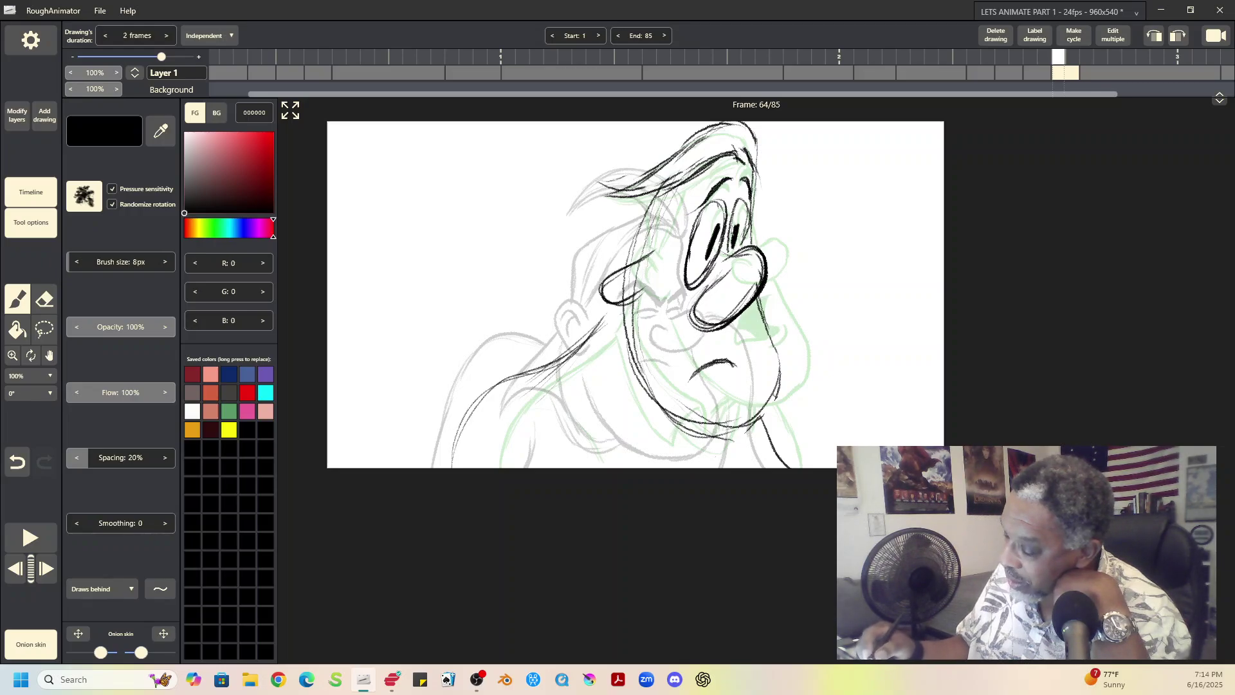
Play back the full animation twice to check how the stretched frame 64 in-between reads in motion
{"action": "left_click", "coordinate": [31, 537]}
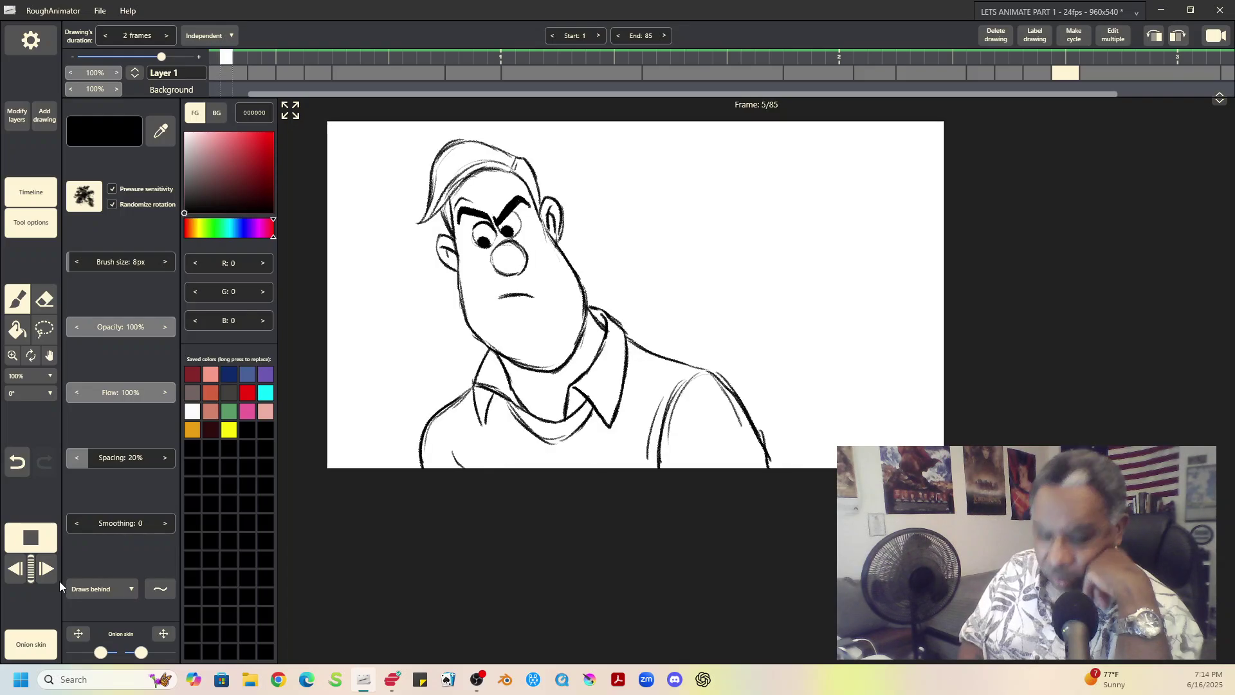
{"action": "left_click", "coordinate": [30, 537]}
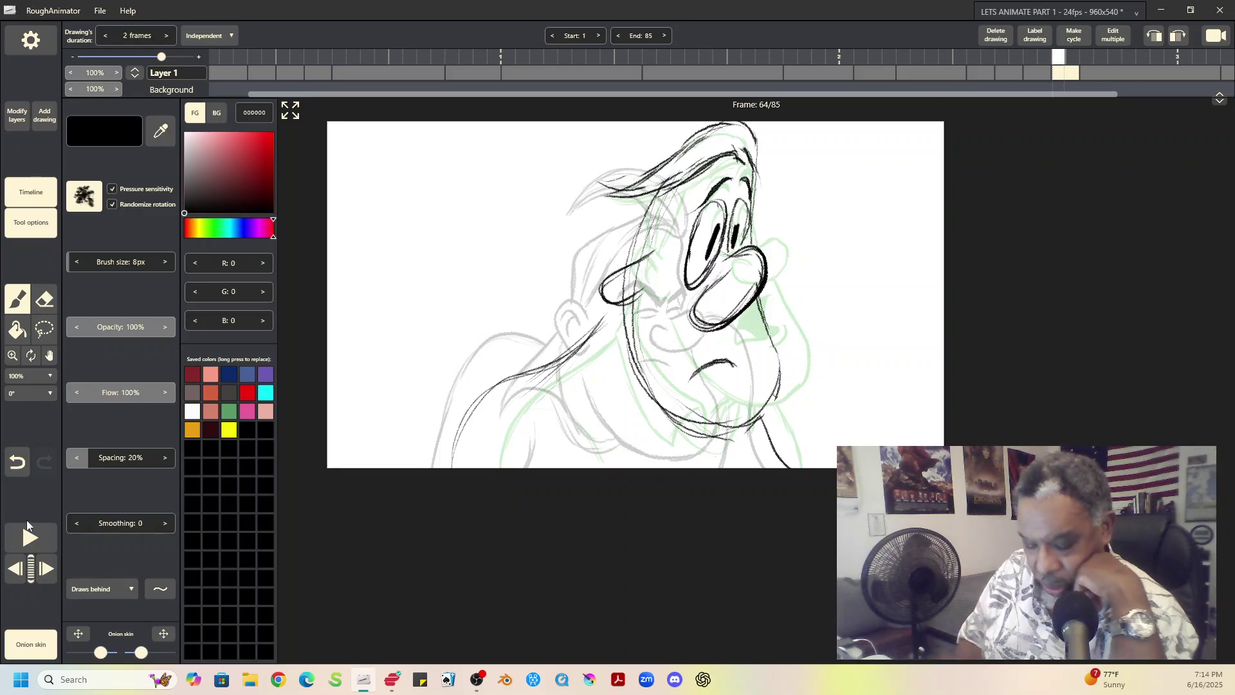
{"action": "left_click", "coordinate": [31, 538]}
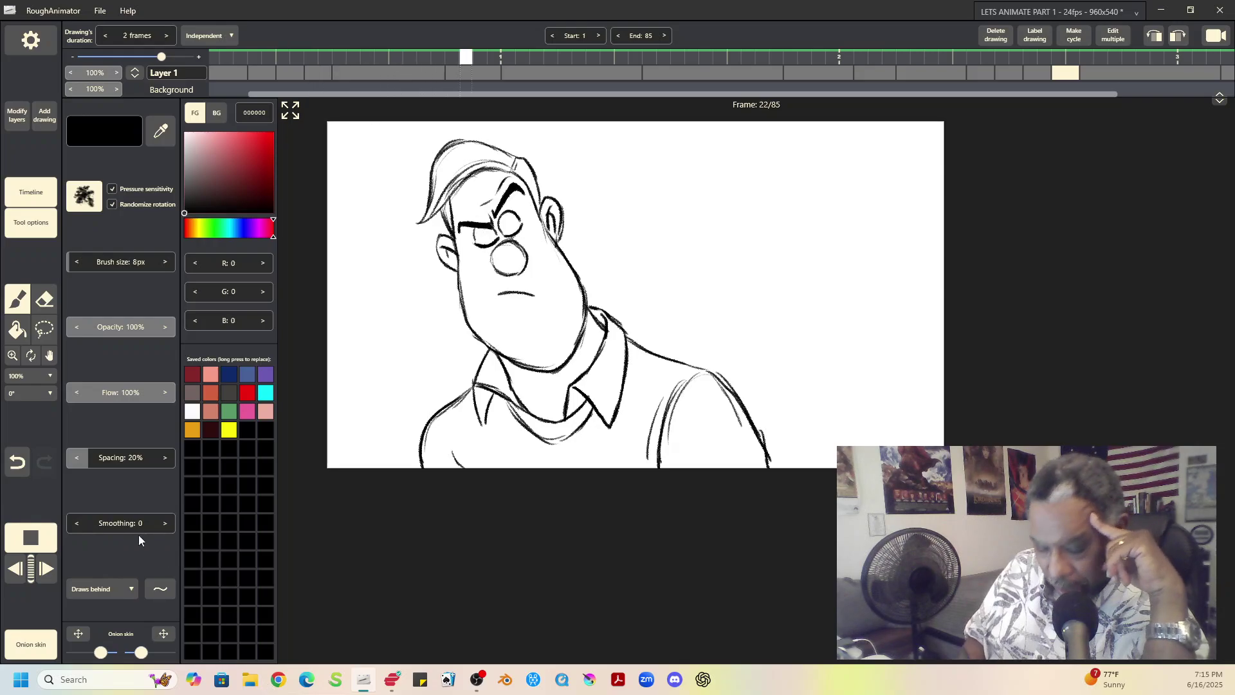
{"action": "left_click", "coordinate": [36, 540]}
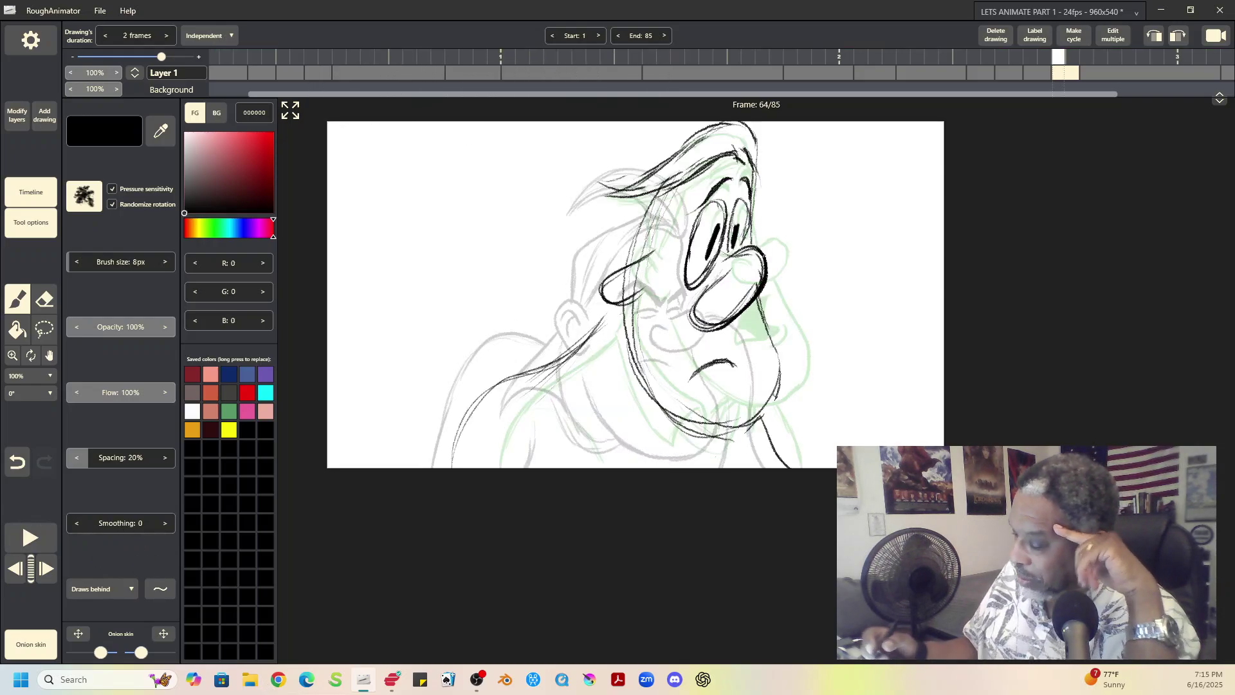
Erase the entire stretched character drawing on frame 64 using a 122 px eraser
{"action": "left_click", "coordinate": [44, 300]}
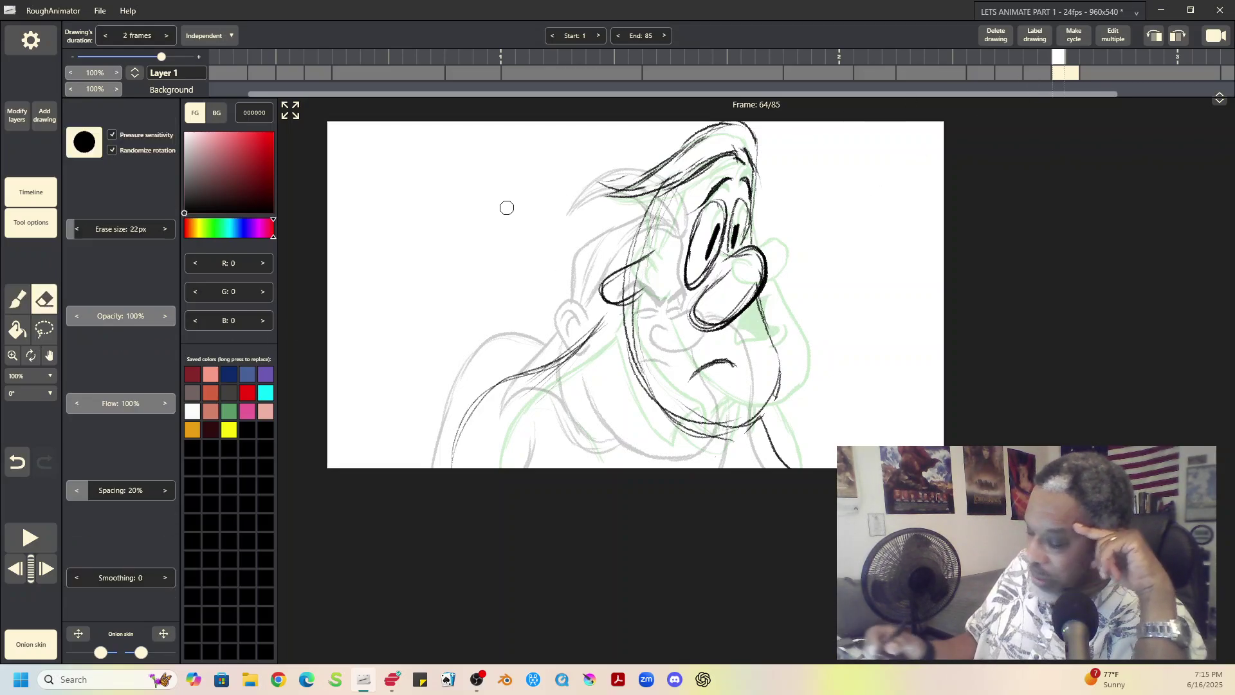
{"action": "left_click_drag", "start_coordinate": [75, 230], "coordinate": [111, 231]}
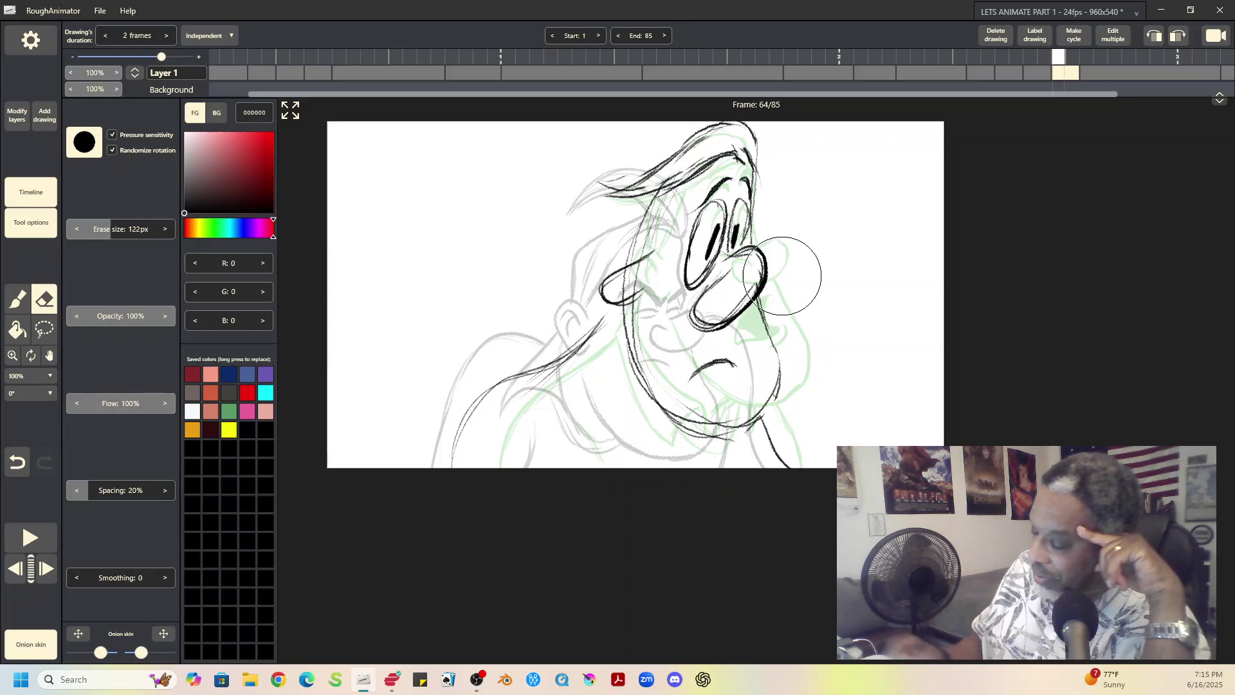
{"action": "mouse_move", "coordinate": [788, 277]}
{"action": "left_mouse_down"}
{"action": "mouse_move", "coordinate": [650, 303]}
{"action": "mouse_move", "coordinate": [705, 199]}
{"action": "mouse_move", "coordinate": [631, 187]}
{"action": "mouse_move", "coordinate": [733, 180]}
{"action": "mouse_move", "coordinate": [704, 277]}
{"action": "mouse_move", "coordinate": [712, 364]}
{"action": "mouse_move", "coordinate": [785, 367]}
{"action": "mouse_move", "coordinate": [640, 419]}
{"action": "mouse_move", "coordinate": [496, 419]}
{"action": "mouse_move", "coordinate": [476, 444]}
{"action": "left_mouse_up"}
{"action": "mouse_move", "coordinate": [775, 410]}
{"action": "left_mouse_down"}
{"action": "mouse_move", "coordinate": [668, 443]}
{"action": "mouse_move", "coordinate": [512, 382]}
{"action": "mouse_move", "coordinate": [760, 364]}
{"action": "left_mouse_up"}
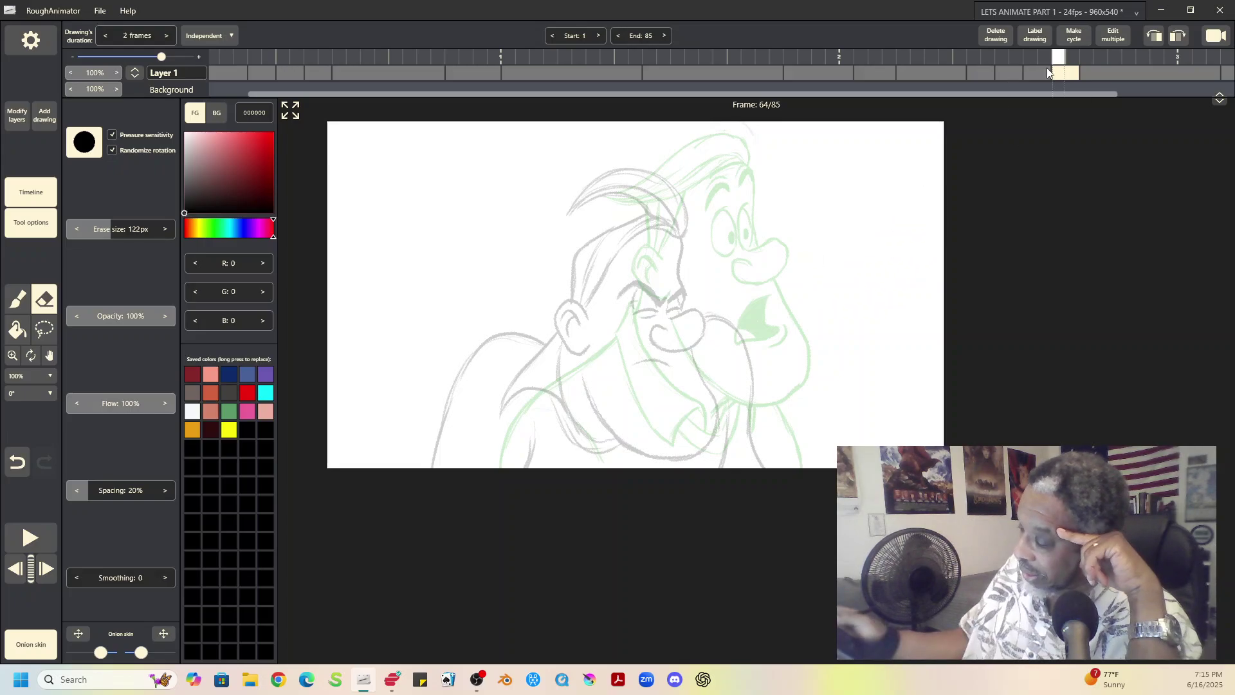
Copy the open-mouthed head and collar from frame 66 and paste them into the emptied frame 64
{"action": "left_click", "coordinate": [1102, 75]}
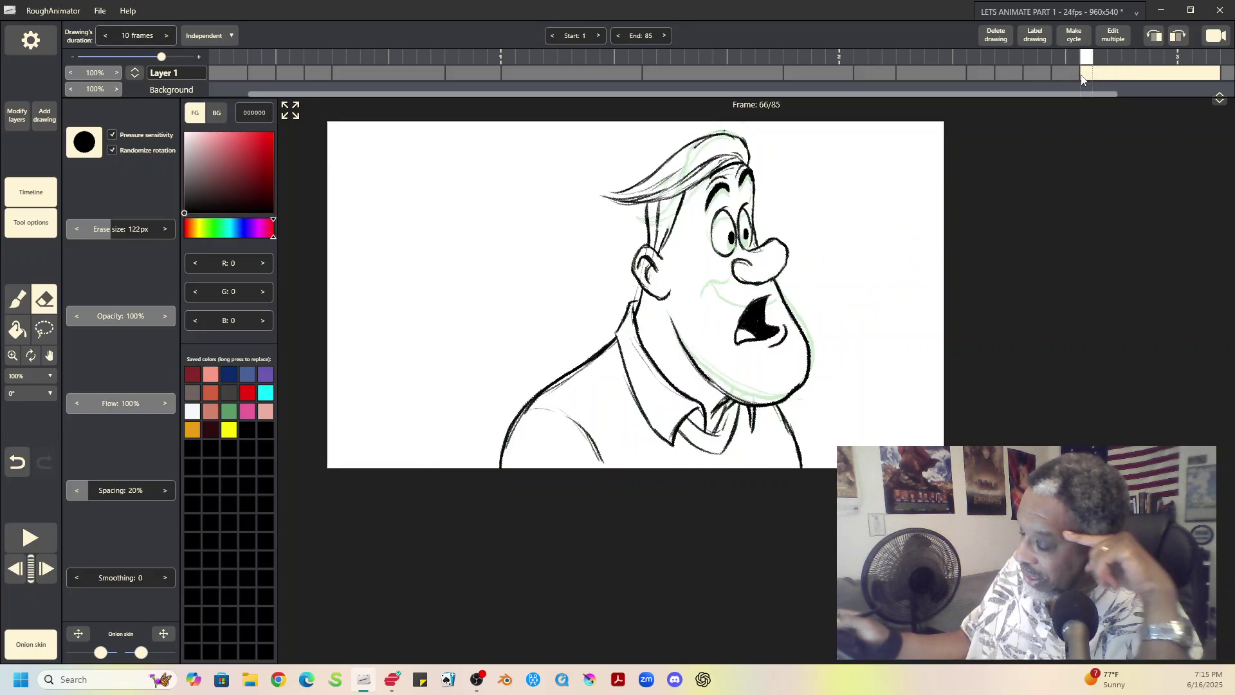
{"action": "left_click", "coordinate": [42, 328]}
{"action": "mouse_move", "coordinate": [797, 145]}
{"action": "left_mouse_down"}
{"action": "mouse_move", "coordinate": [724, 122]}
{"action": "mouse_move", "coordinate": [629, 147]}
{"action": "mouse_move", "coordinate": [589, 186]}
{"action": "mouse_move", "coordinate": [614, 266]}
{"action": "mouse_move", "coordinate": [604, 328]}
{"action": "mouse_move", "coordinate": [617, 404]}
{"action": "mouse_move", "coordinate": [649, 450]}
{"action": "mouse_move", "coordinate": [686, 472]}
{"action": "mouse_move", "coordinate": [730, 464]}
{"action": "mouse_move", "coordinate": [813, 396]}
{"action": "mouse_move", "coordinate": [848, 294]}
{"action": "mouse_move", "coordinate": [817, 182]}
{"action": "mouse_move", "coordinate": [795, 148]}
{"action": "left_mouse_up"}
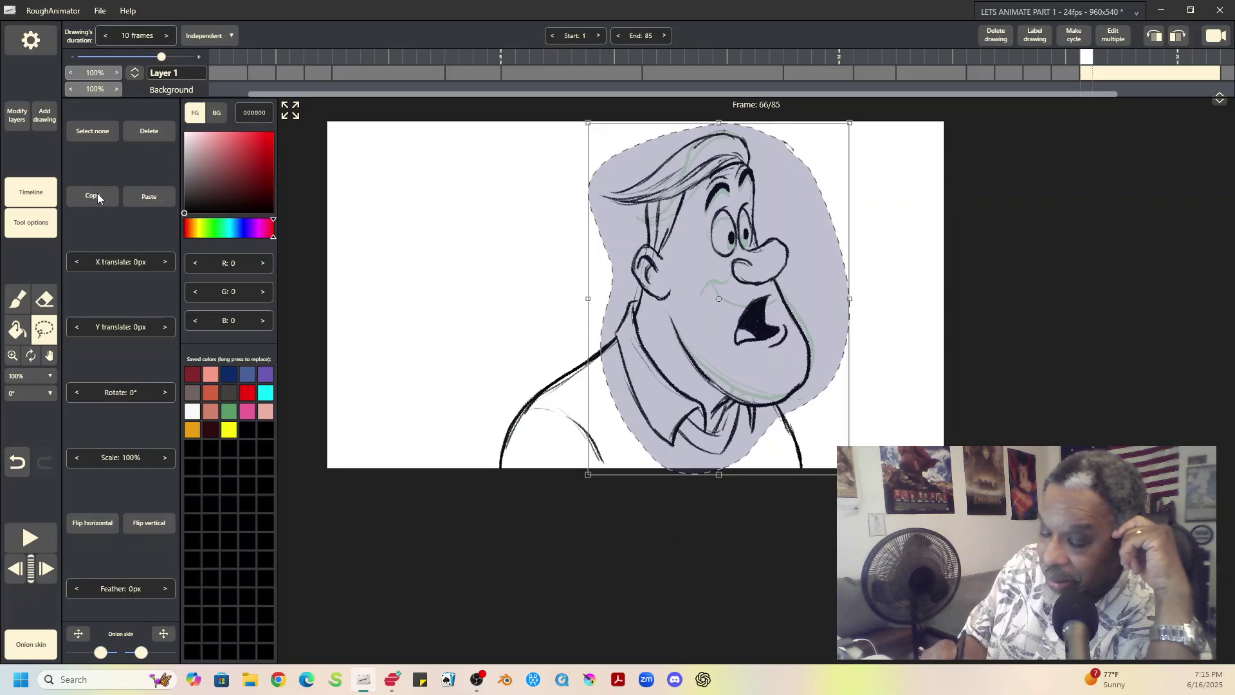
{"action": "left_click", "coordinate": [1067, 73]}
{"action": "left_click", "coordinate": [148, 196]}
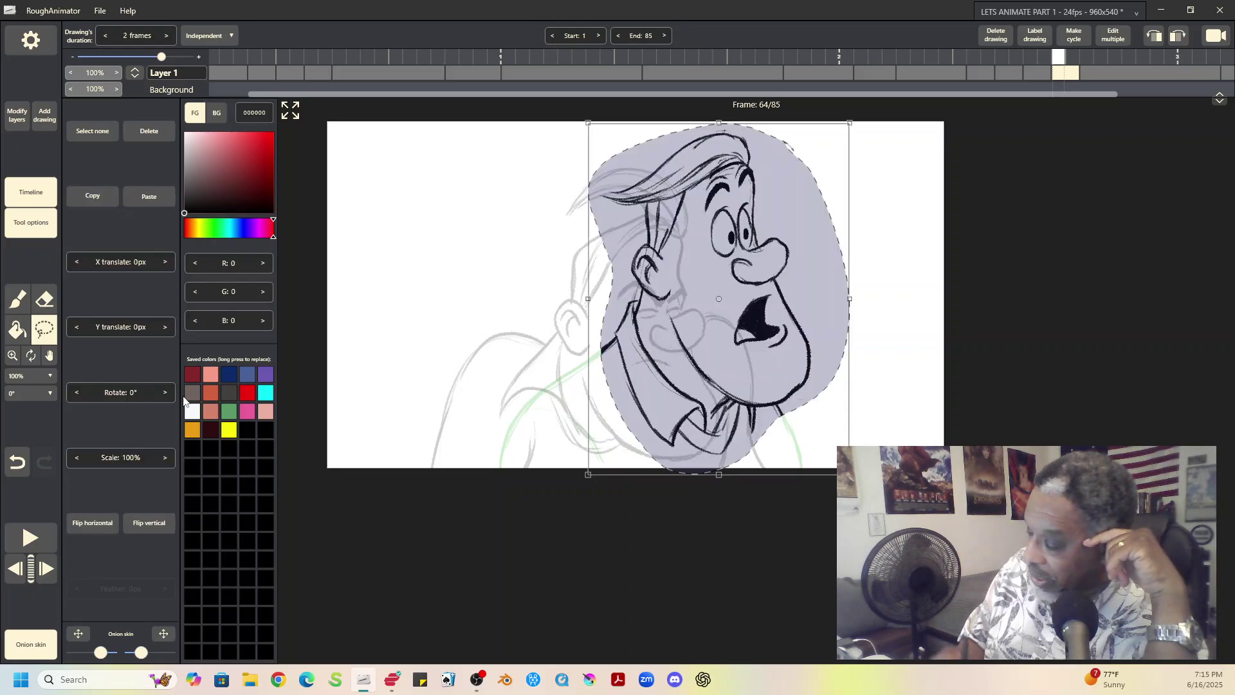
Offset the pasted head by -20 px in X and 17 px in Y, rotate it 4°, and deselect it
{"action": "left_click_drag", "start_coordinate": [767, 372], "coordinate": [756, 387]}
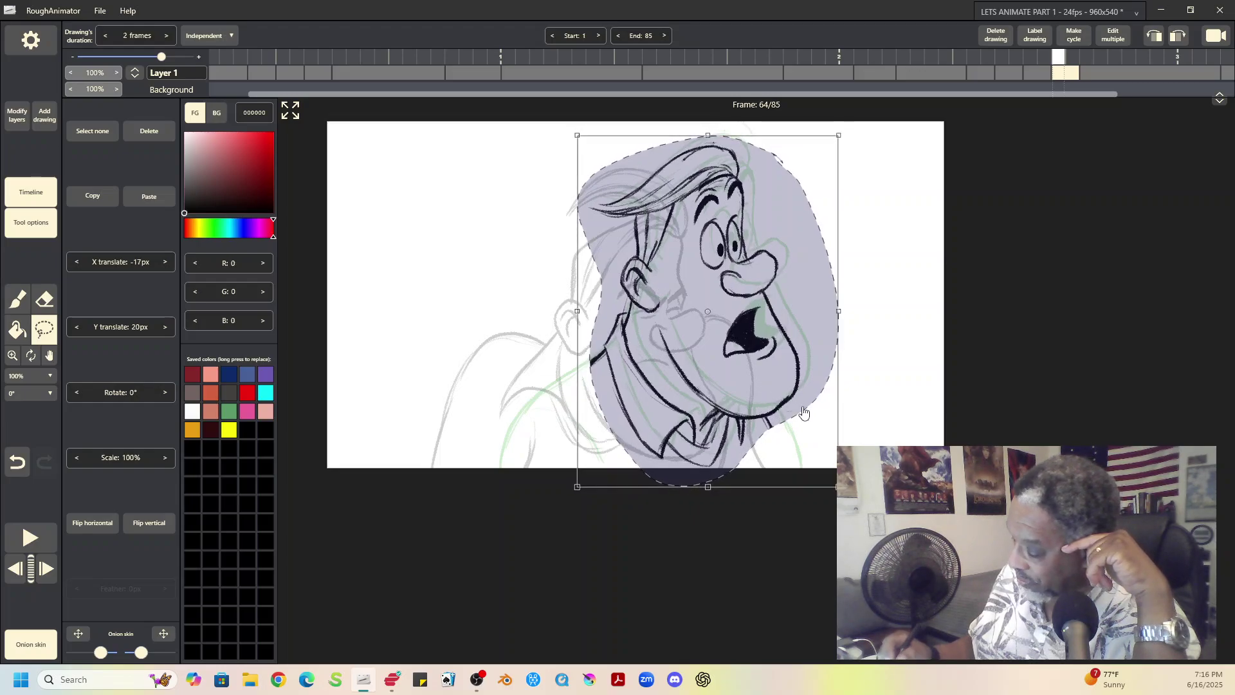
{"action": "left_click_drag", "start_coordinate": [845, 492], "coordinate": [832, 503]}
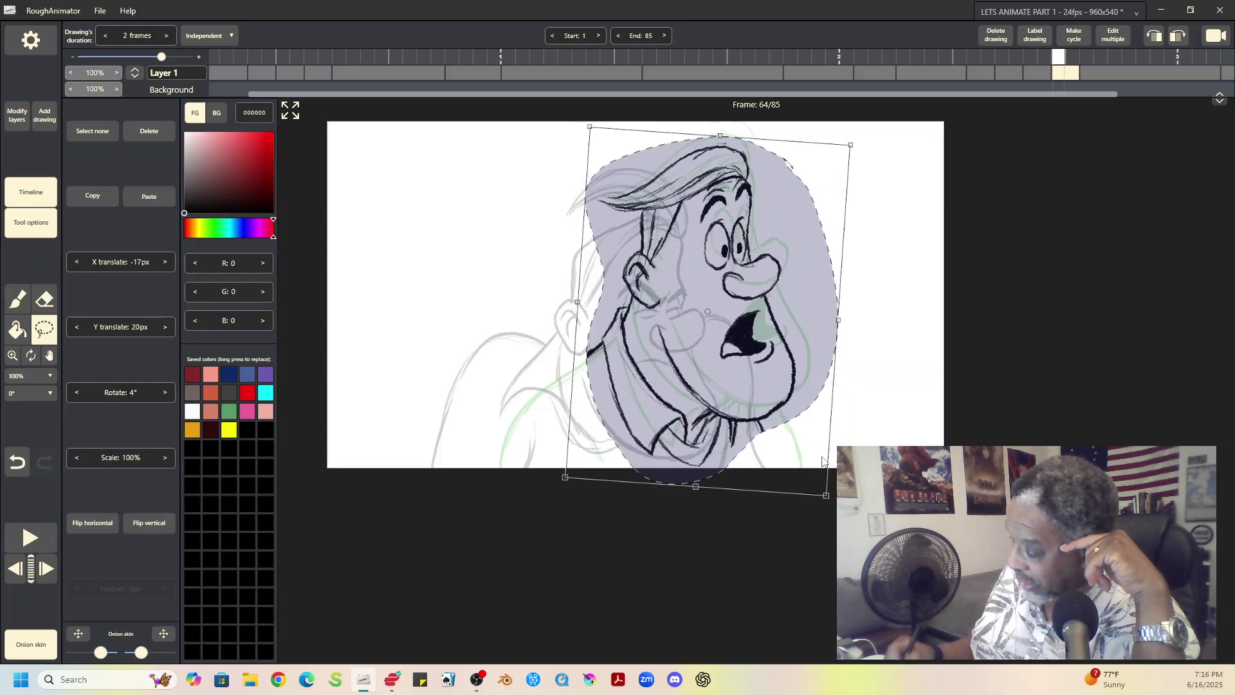
{"action": "left_click_drag", "start_coordinate": [789, 392], "coordinate": [787, 390]}
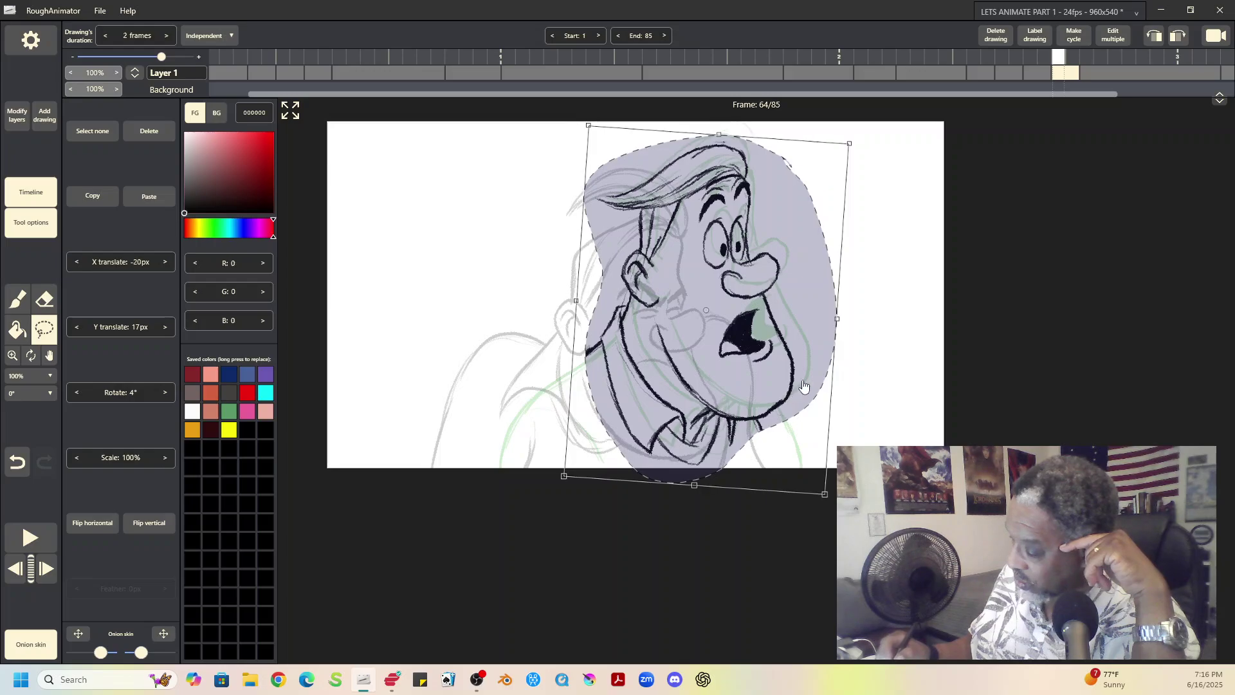
{"action": "left_click", "coordinate": [893, 365]}
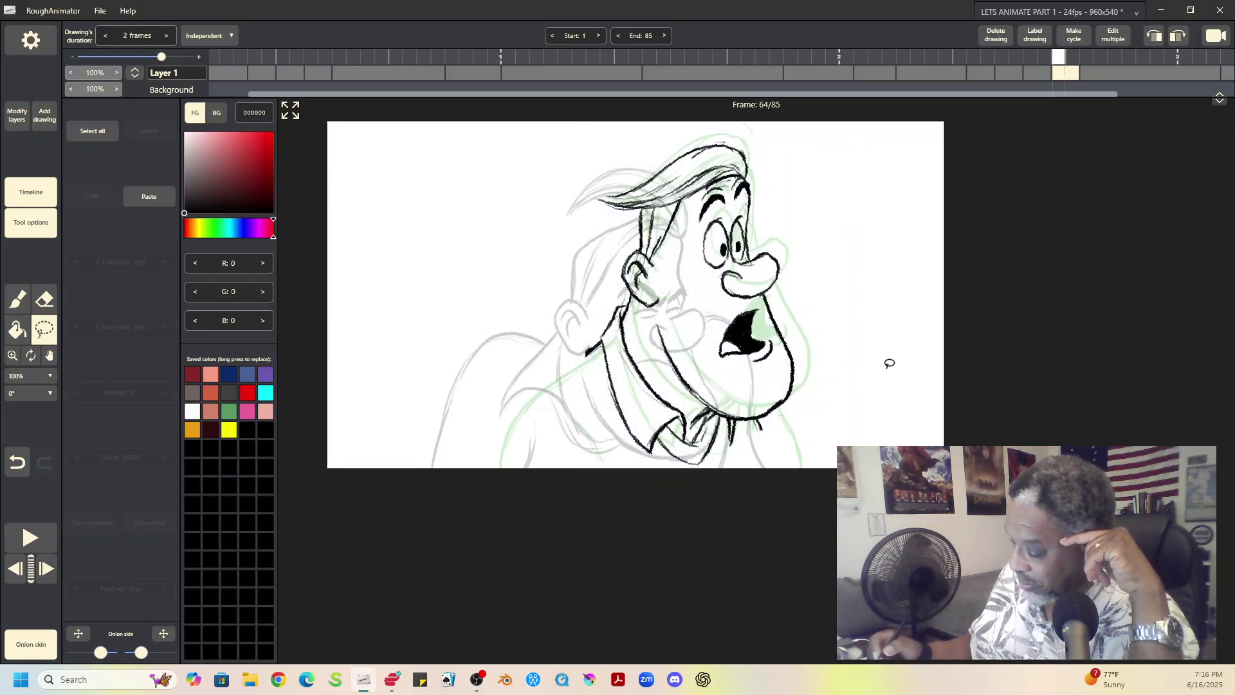
Erase the pasted collar, neck and shirt lines around the jaw with a 40 px eraser
{"action": "left_click", "coordinate": [44, 301]}
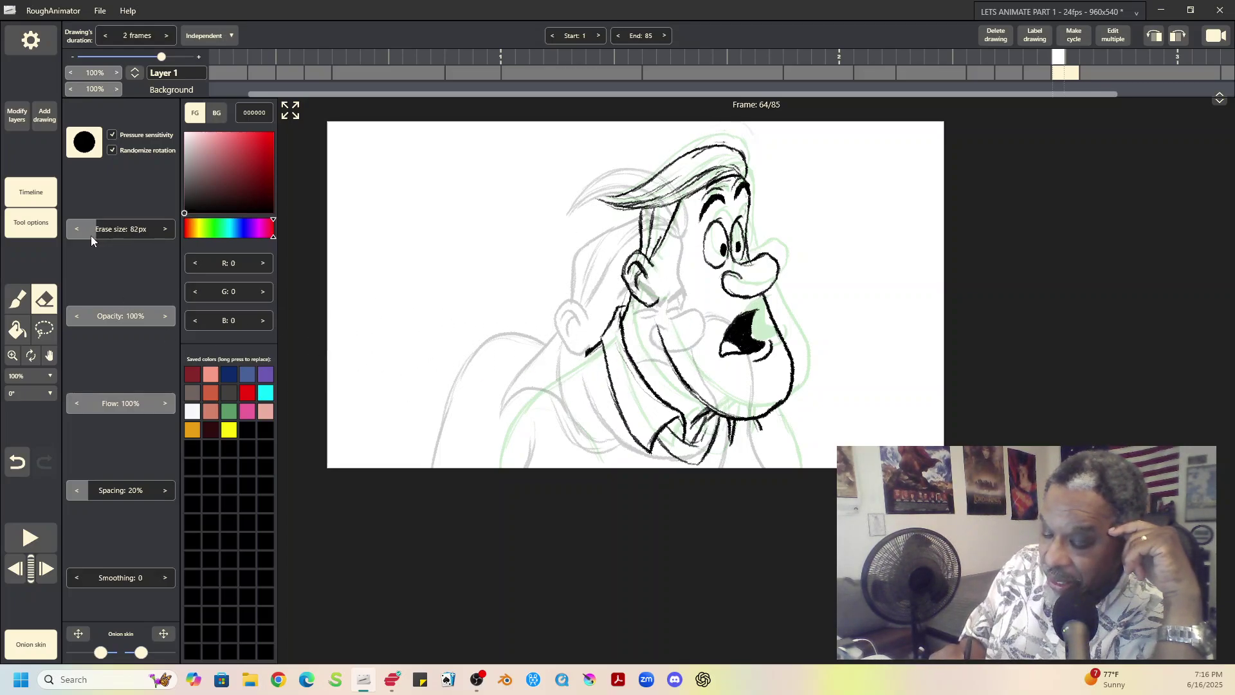
{"action": "mouse_move", "coordinate": [612, 316]}
{"action": "left_mouse_down"}
{"action": "mouse_move", "coordinate": [610, 344]}
{"action": "mouse_move", "coordinate": [617, 313]}
{"action": "mouse_move", "coordinate": [576, 386]}
{"action": "mouse_move", "coordinate": [618, 341]}
{"action": "left_mouse_up"}
{"action": "mouse_move", "coordinate": [699, 369]}
{"action": "left_mouse_down"}
{"action": "mouse_move", "coordinate": [618, 394]}
{"action": "mouse_move", "coordinate": [641, 375]}
{"action": "mouse_move", "coordinate": [648, 456]}
{"action": "mouse_move", "coordinate": [669, 420]}
{"action": "mouse_move", "coordinate": [698, 456]}
{"action": "mouse_move", "coordinate": [689, 427]}
{"action": "mouse_move", "coordinate": [710, 434]}
{"action": "mouse_move", "coordinate": [706, 419]}
{"action": "mouse_move", "coordinate": [748, 442]}
{"action": "left_mouse_up"}
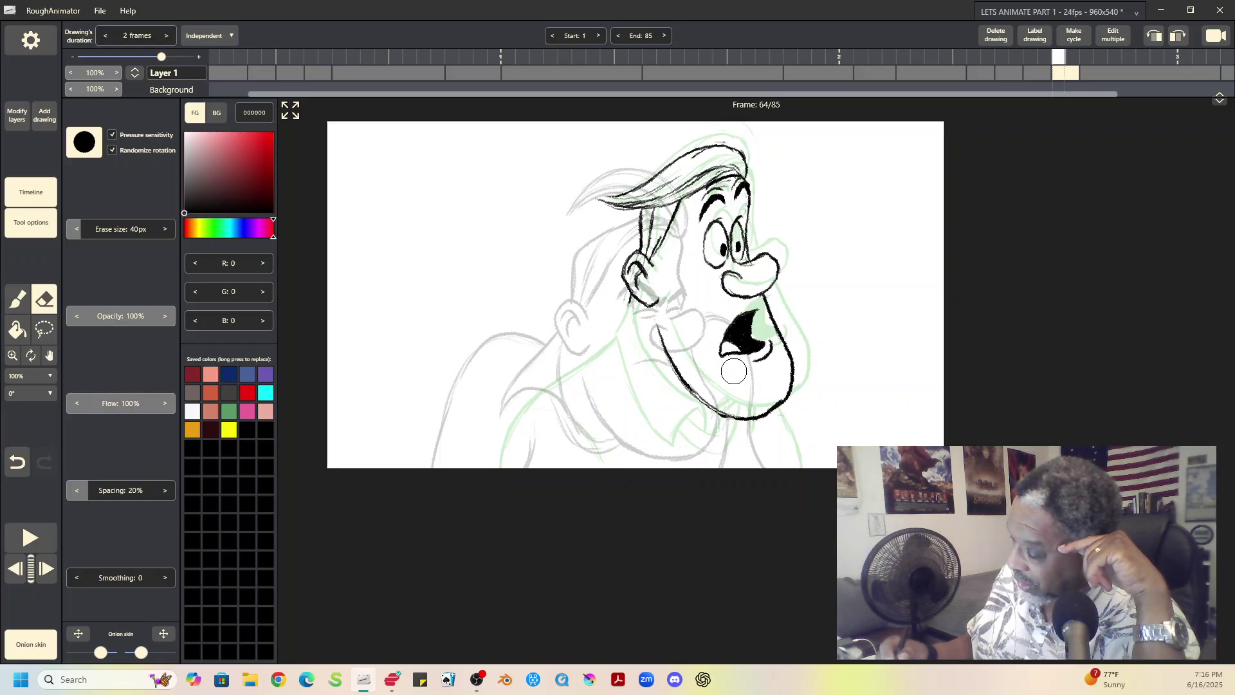
Clean up the hair by erasing its rough inner strokes, and redraw the hairline and the sideburn lines down to the ear
{"action": "mouse_move", "coordinate": [708, 142]}
{"action": "left_mouse_down"}
{"action": "mouse_move", "coordinate": [691, 165]}
{"action": "mouse_move", "coordinate": [606, 195]}
{"action": "mouse_move", "coordinate": [681, 177]}
{"action": "mouse_move", "coordinate": [641, 203]}
{"action": "mouse_move", "coordinate": [684, 183]}
{"action": "mouse_move", "coordinate": [674, 199]}
{"action": "mouse_move", "coordinate": [698, 171]}
{"action": "mouse_move", "coordinate": [651, 202]}
{"action": "mouse_move", "coordinate": [667, 180]}
{"action": "left_mouse_up"}
{"action": "left_click", "coordinate": [18, 299]}
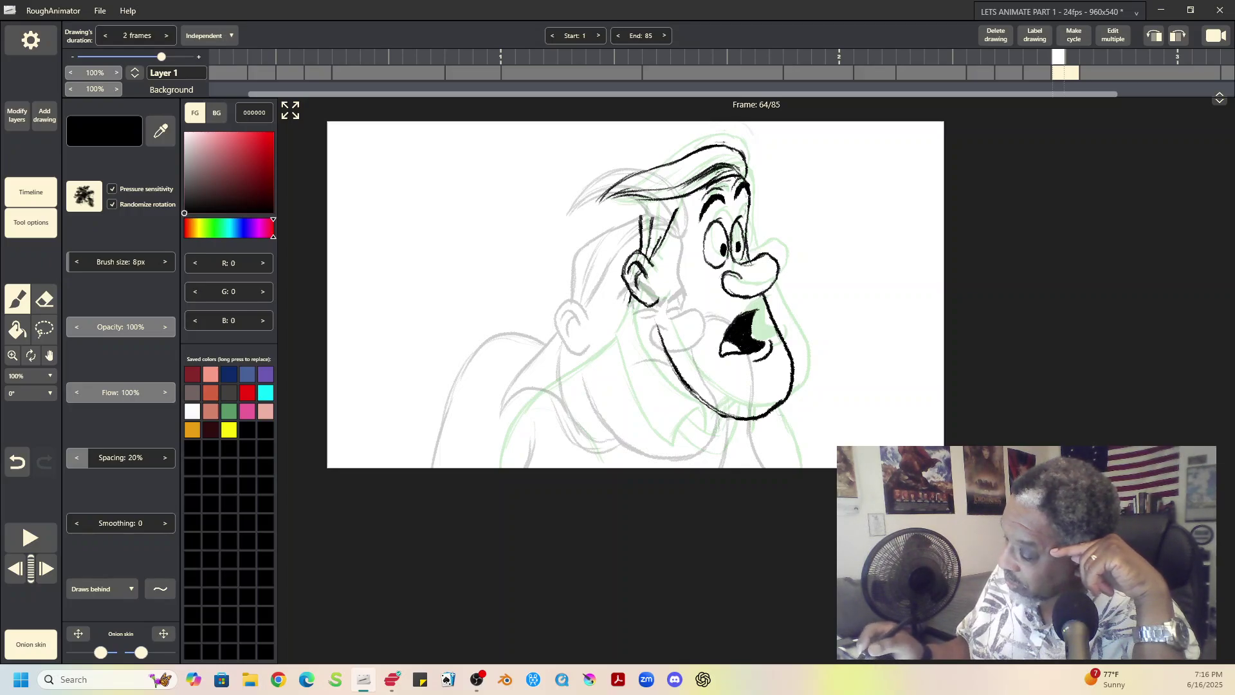
{"action": "left_click", "coordinate": [44, 299]}
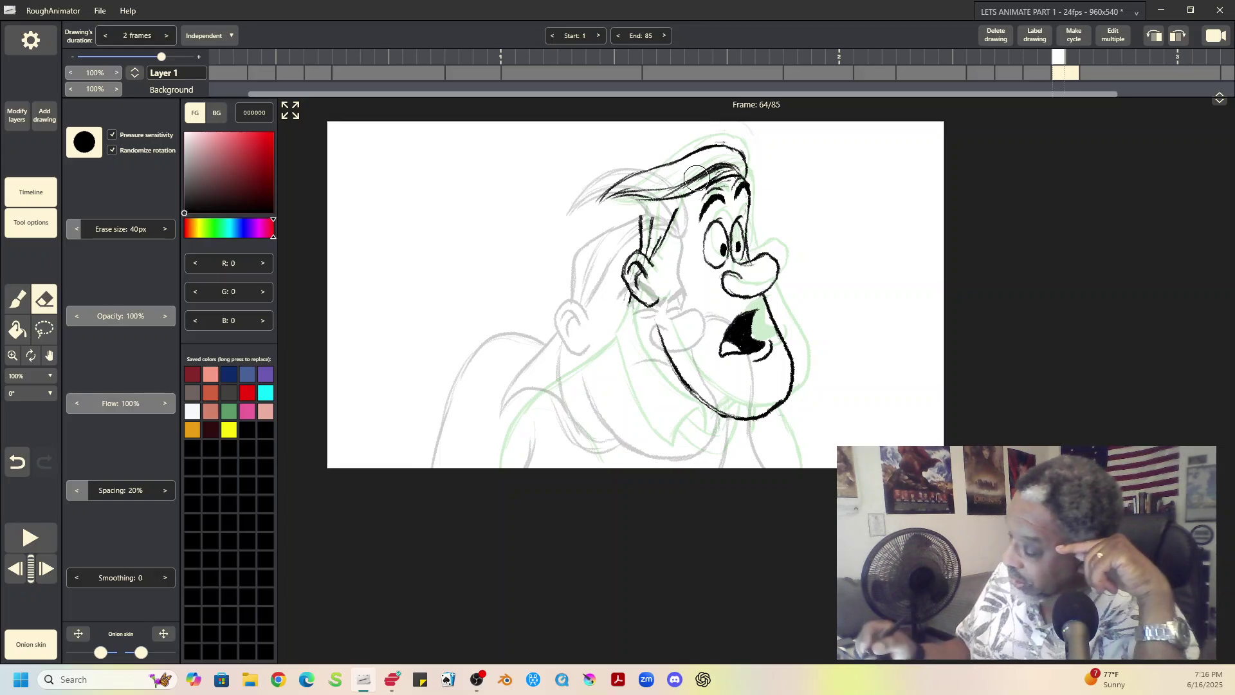
{"action": "mouse_move", "coordinate": [676, 184]}
{"action": "left_mouse_down"}
{"action": "mouse_move", "coordinate": [732, 165]}
{"action": "mouse_move", "coordinate": [705, 172]}
{"action": "left_mouse_up"}
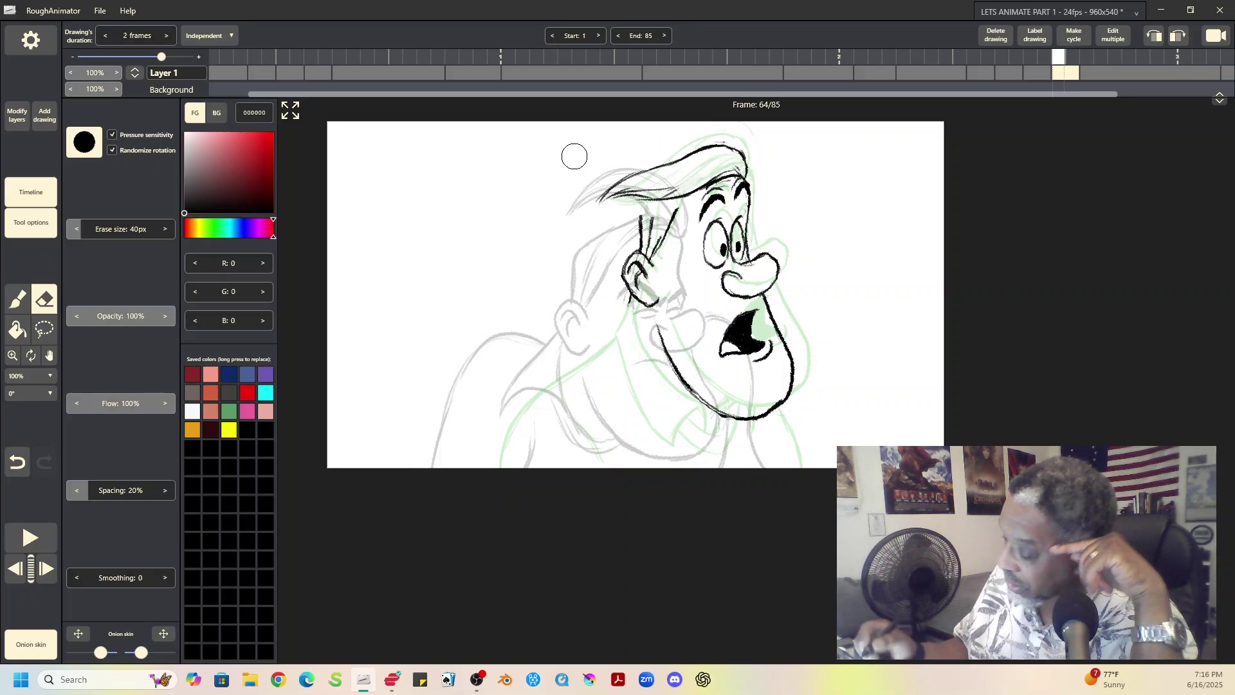
{"action": "left_click", "coordinate": [18, 299]}
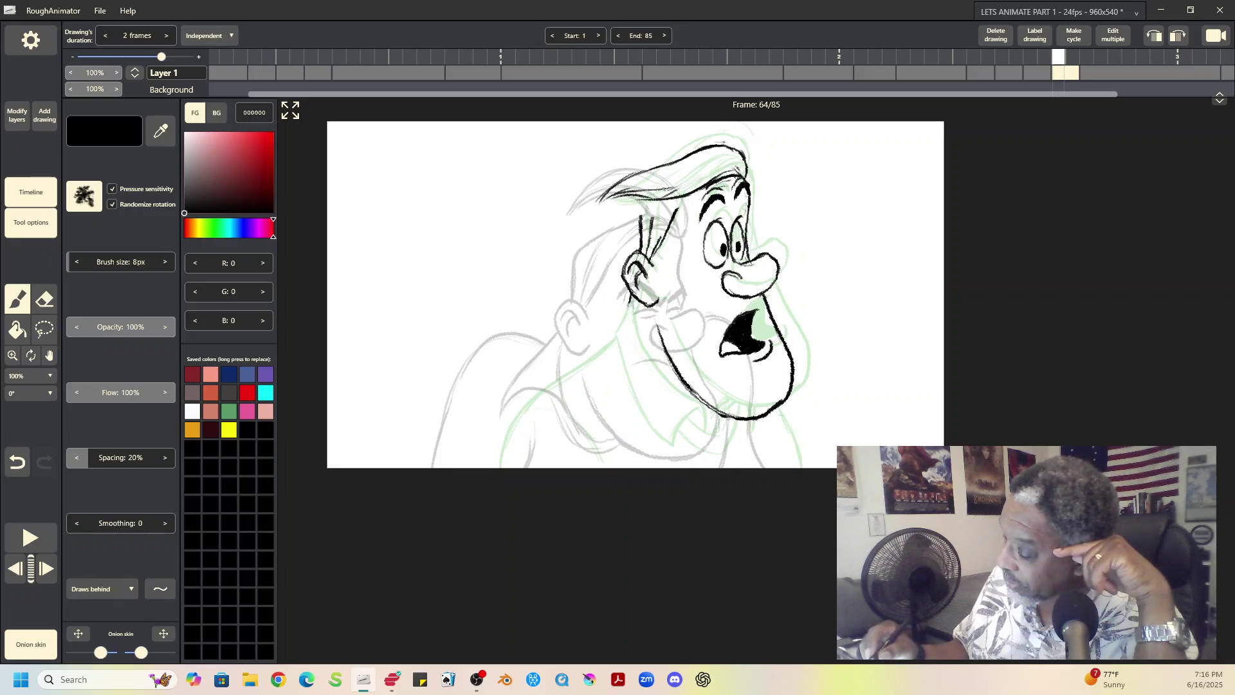
{"action": "mouse_move", "coordinate": [664, 191]}
{"action": "left_mouse_down"}
{"action": "mouse_move", "coordinate": [744, 161]}
{"action": "mouse_move", "coordinate": [714, 165]}
{"action": "mouse_move", "coordinate": [667, 229]}
{"action": "mouse_move", "coordinate": [638, 239]}
{"action": "left_mouse_up"}
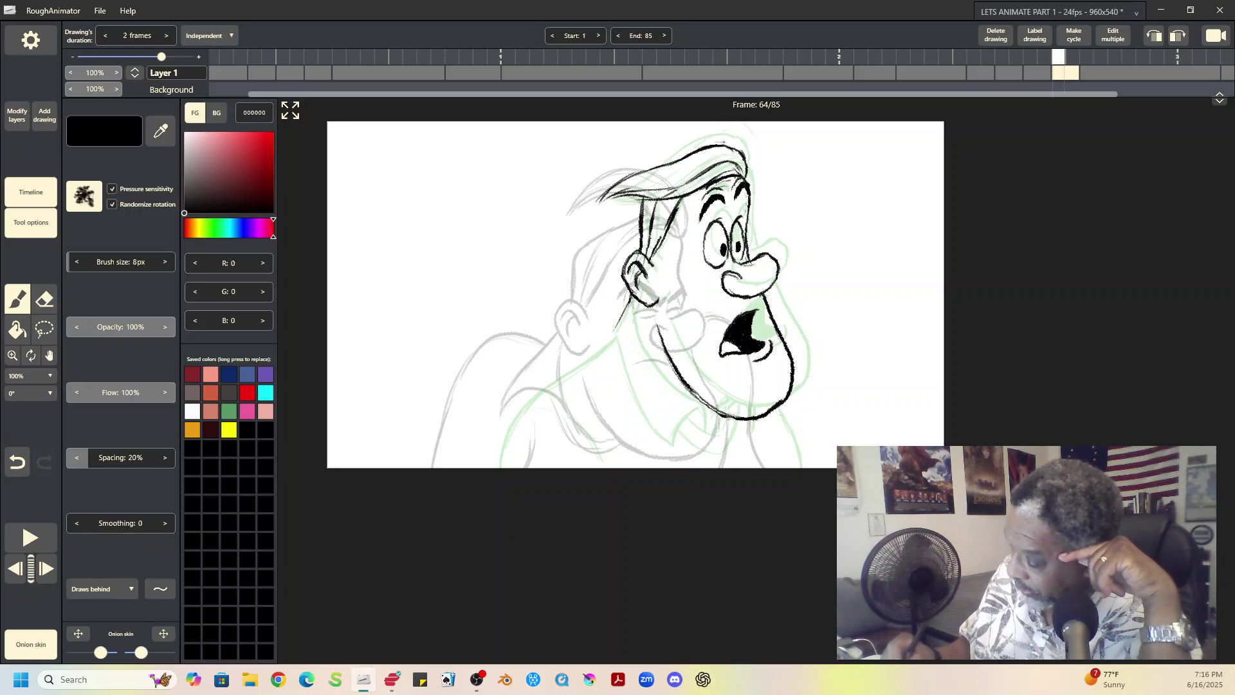
Draw the back of the neck flowing into the shoulder and back, plus the chest line below the chin
{"action": "left_click_drag", "start_coordinate": [631, 303], "coordinate": [612, 332]}
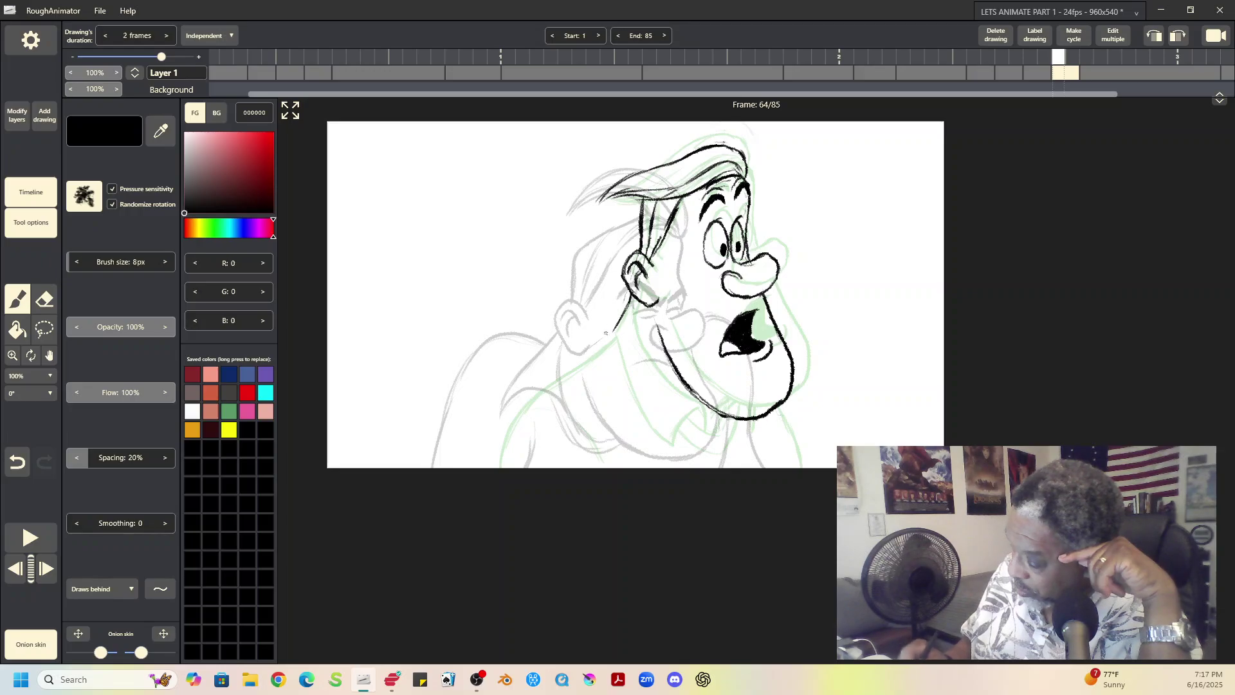
{"action": "mouse_move", "coordinate": [611, 332]}
{"action": "left_mouse_down"}
{"action": "mouse_move", "coordinate": [509, 370]}
{"action": "mouse_move", "coordinate": [468, 444]}
{"action": "mouse_move", "coordinate": [474, 418]}
{"action": "mouse_move", "coordinate": [593, 342]}
{"action": "mouse_move", "coordinate": [519, 367]}
{"action": "mouse_move", "coordinate": [469, 413]}
{"action": "mouse_move", "coordinate": [455, 468]}
{"action": "left_mouse_up"}
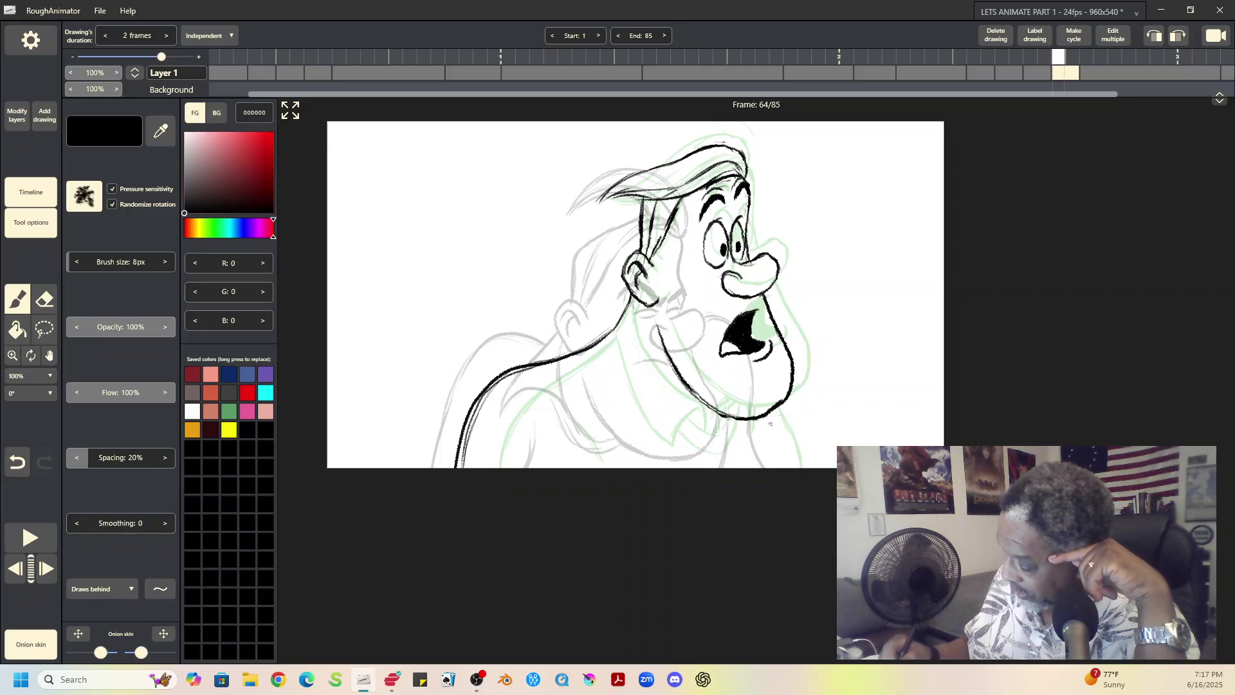
{"action": "left_click_drag", "start_coordinate": [767, 413], "coordinate": [782, 469]}
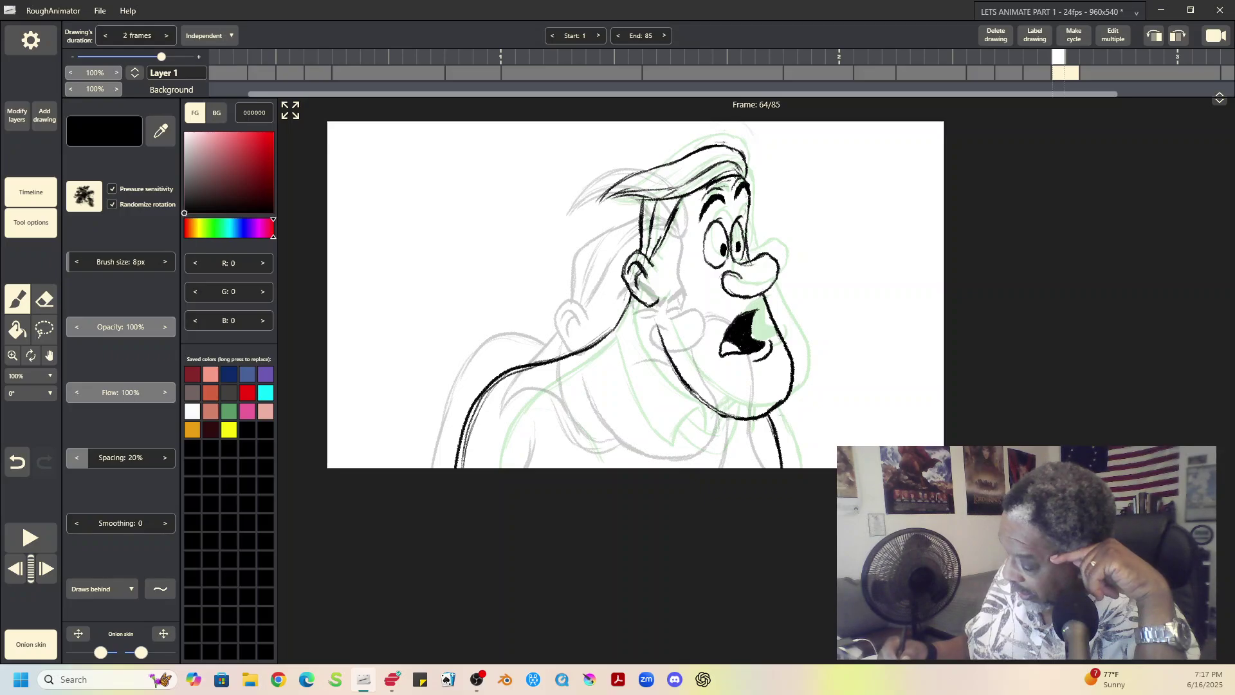
Draw the shirt collar around the neck with its points under the chin, and erase the shoulder line overlapping it
{"action": "left_click_drag", "start_coordinate": [608, 319], "coordinate": [623, 425]}
{"action": "left_click_drag", "start_coordinate": [621, 307], "coordinate": [609, 359]}
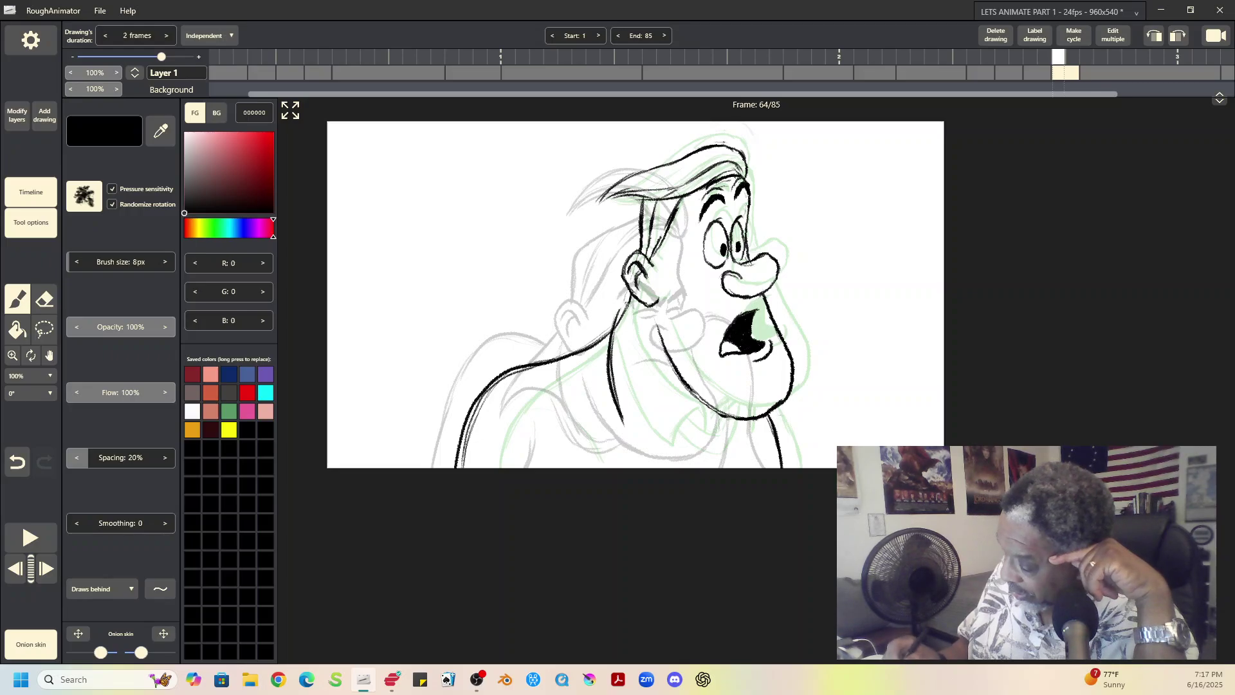
{"action": "mouse_move", "coordinate": [620, 301]}
{"action": "left_mouse_down"}
{"action": "mouse_move", "coordinate": [538, 400]}
{"action": "mouse_move", "coordinate": [609, 391]}
{"action": "mouse_move", "coordinate": [641, 444]}
{"action": "mouse_move", "coordinate": [666, 450]}
{"action": "left_mouse_up"}
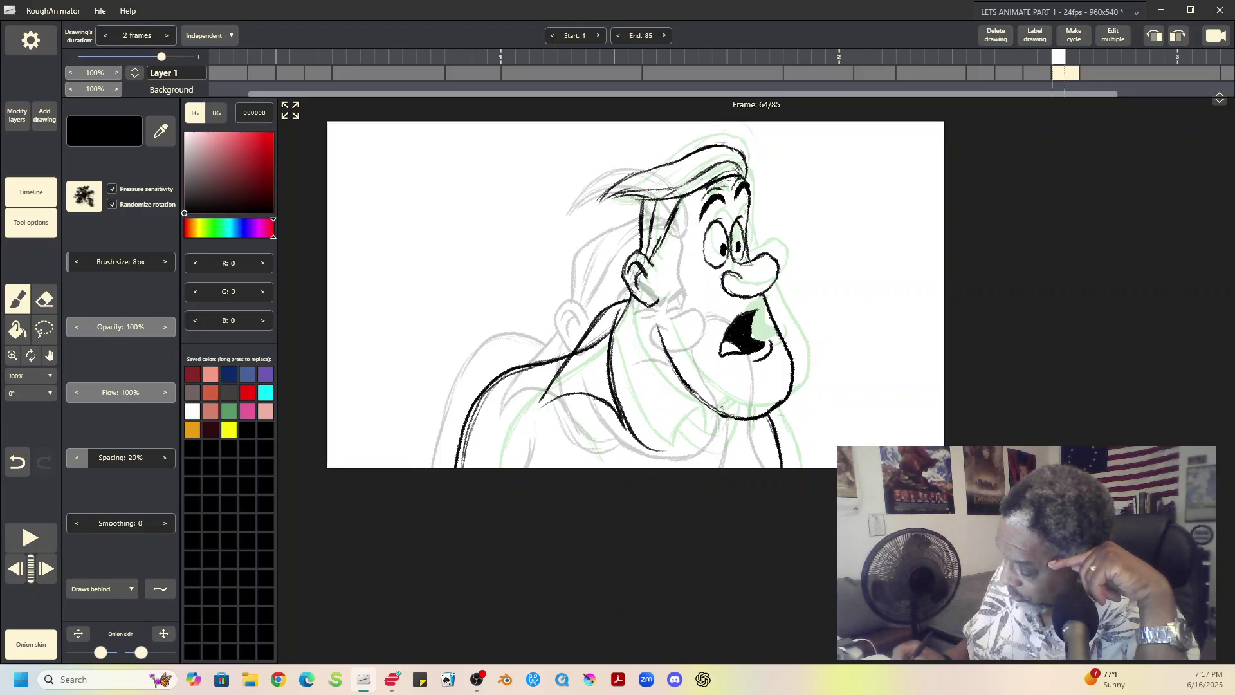
{"action": "mouse_move", "coordinate": [710, 408]}
{"action": "left_mouse_down"}
{"action": "mouse_move", "coordinate": [661, 450]}
{"action": "mouse_move", "coordinate": [683, 452]}
{"action": "mouse_move", "coordinate": [713, 413]}
{"action": "mouse_move", "coordinate": [727, 458]}
{"action": "mouse_move", "coordinate": [730, 424]}
{"action": "left_mouse_up"}
{"action": "left_click_drag", "start_coordinate": [711, 406], "coordinate": [697, 424]}
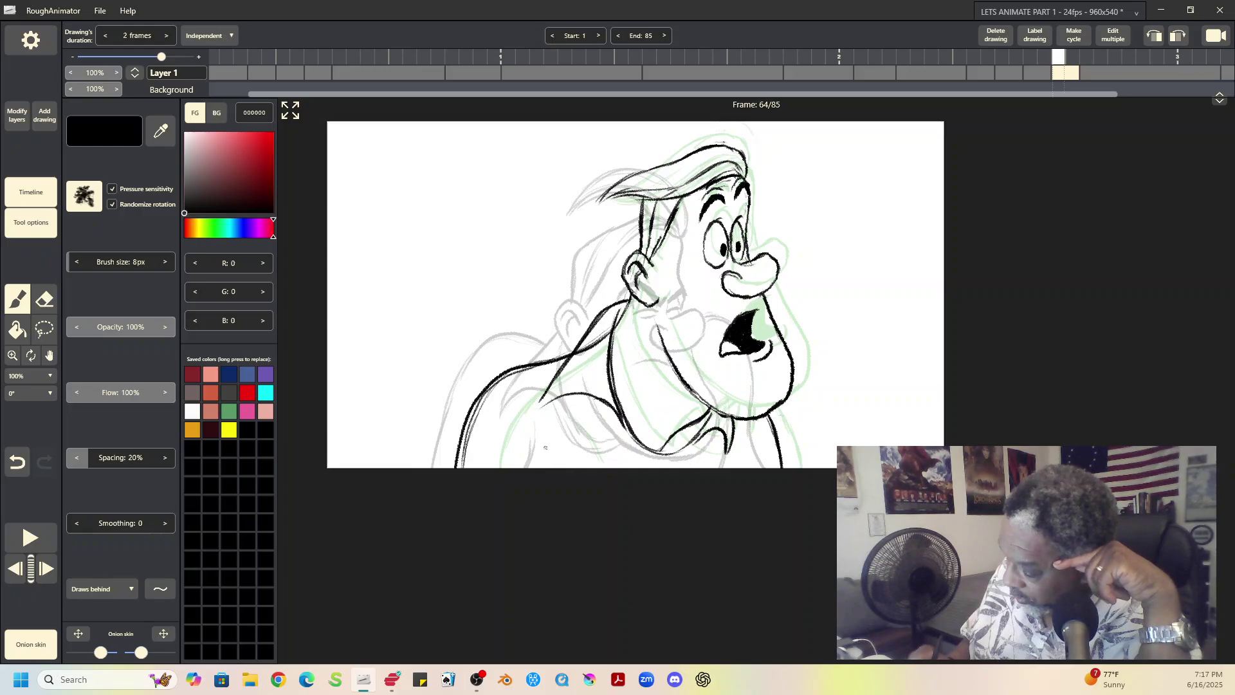
{"action": "left_click", "coordinate": [43, 299]}
{"action": "left_click_drag", "start_coordinate": [593, 355], "coordinate": [604, 325]}
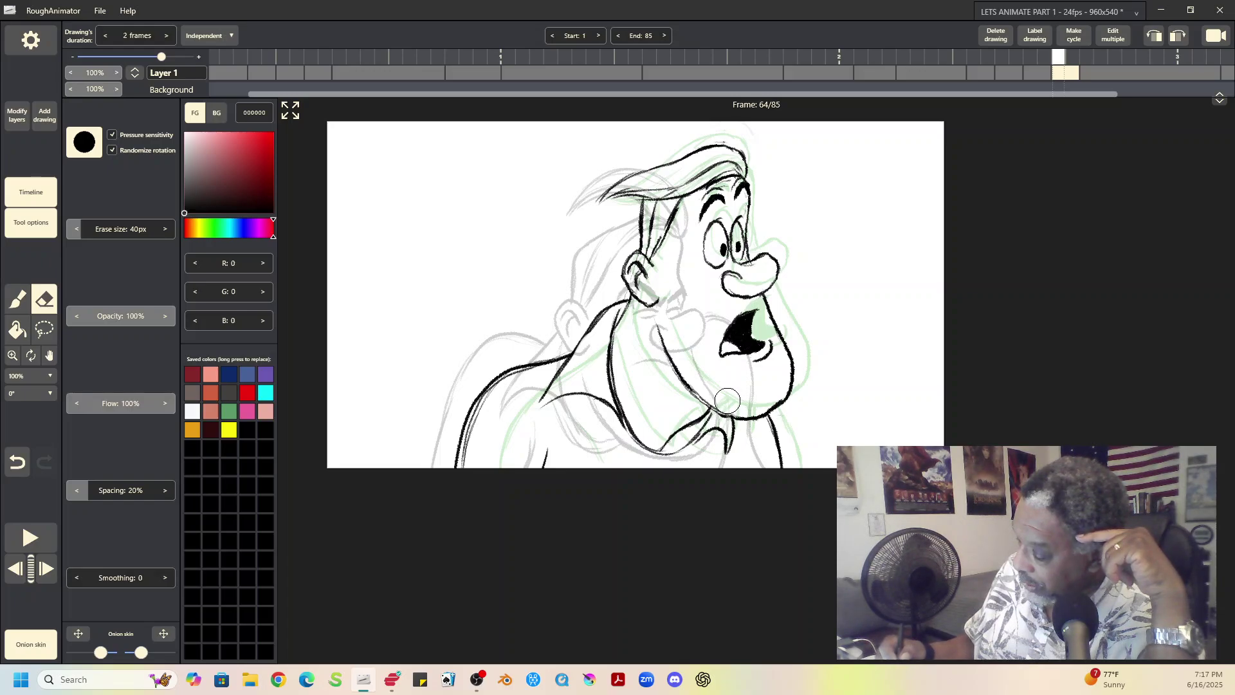
Replace the open mouth with a small, barely open frown and lower lip line, and touch up the sideburn
{"action": "mouse_move", "coordinate": [746, 318]}
{"action": "left_mouse_down"}
{"action": "mouse_move", "coordinate": [718, 349]}
{"action": "mouse_move", "coordinate": [741, 318]}
{"action": "mouse_move", "coordinate": [752, 347]}
{"action": "left_mouse_up"}
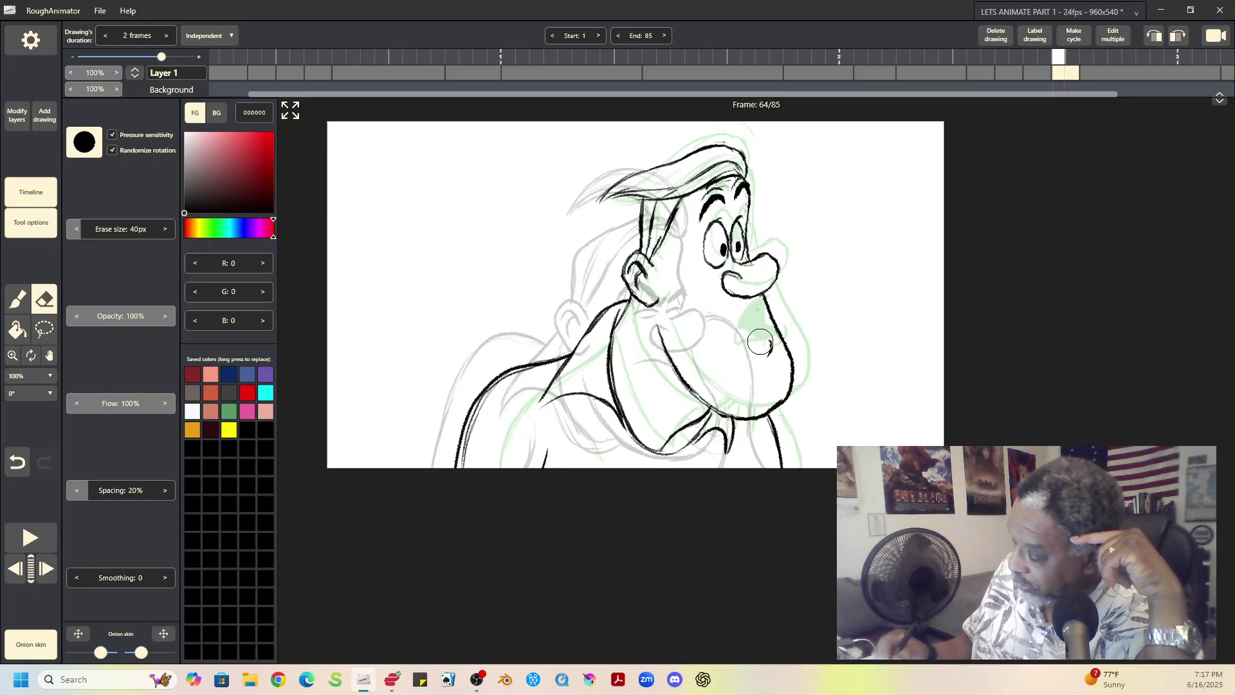
{"action": "left_click", "coordinate": [17, 299]}
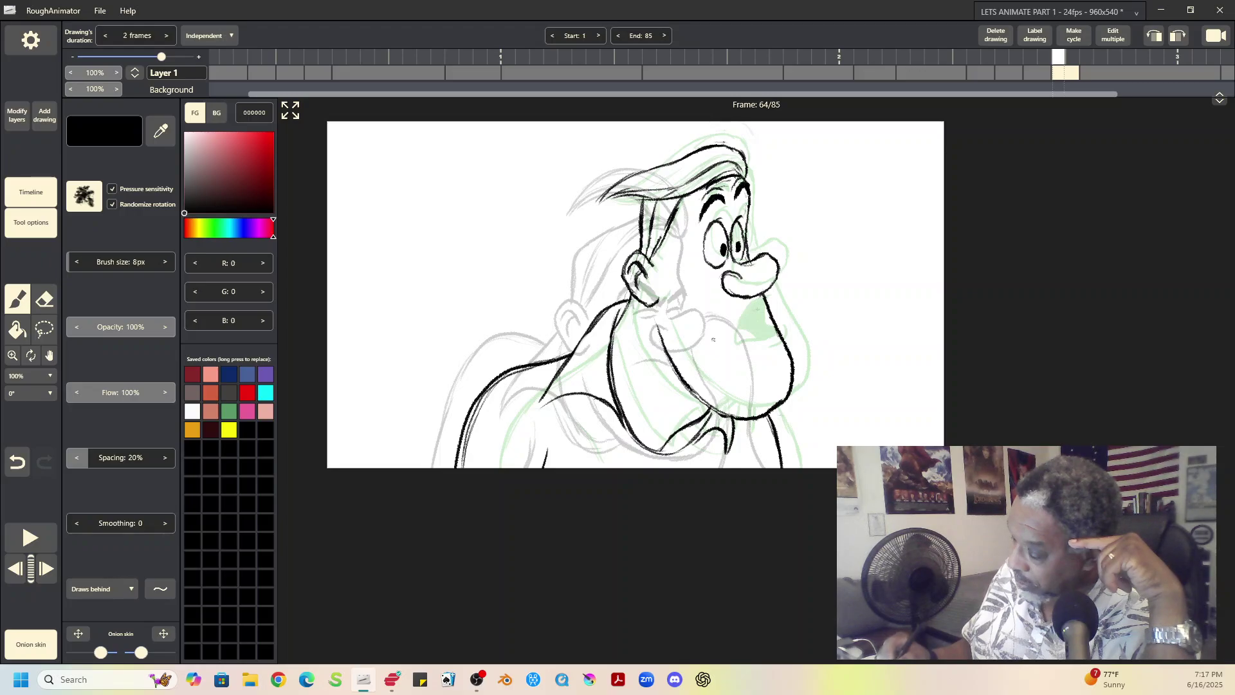
{"action": "mouse_move", "coordinate": [715, 339]}
{"action": "left_mouse_down"}
{"action": "mouse_move", "coordinate": [750, 319]}
{"action": "mouse_move", "coordinate": [712, 345]}
{"action": "left_mouse_up"}
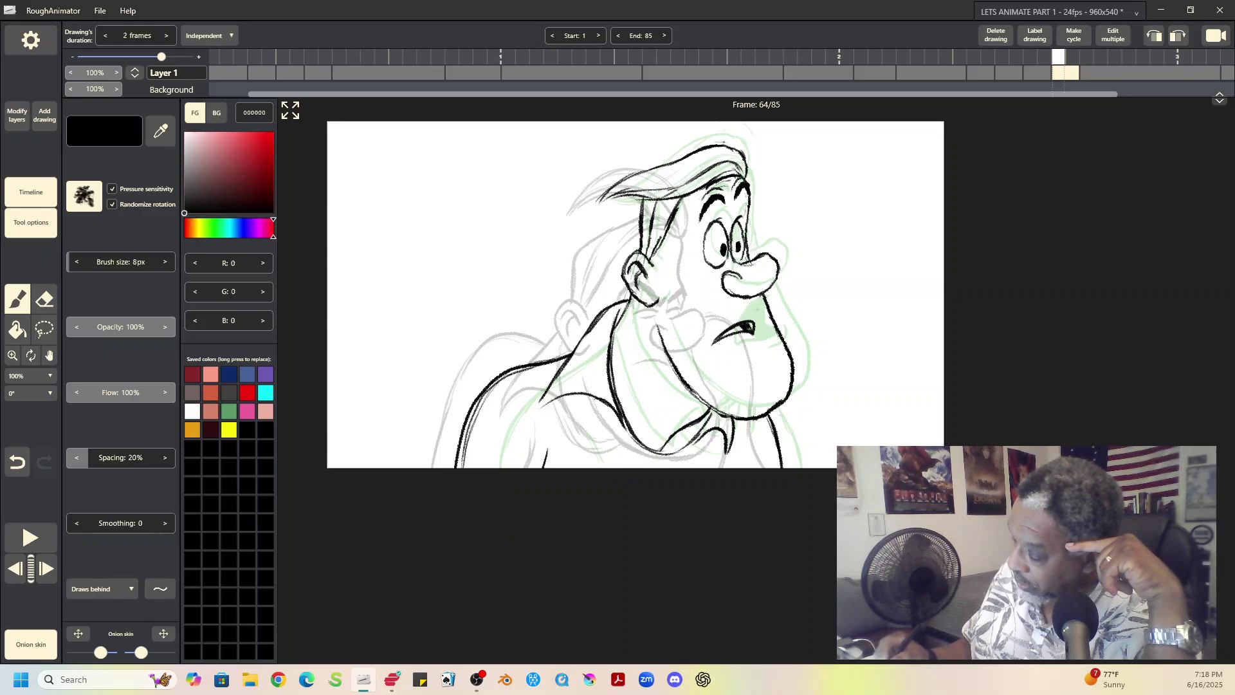
{"action": "left_click_drag", "start_coordinate": [729, 345], "coordinate": [754, 344]}
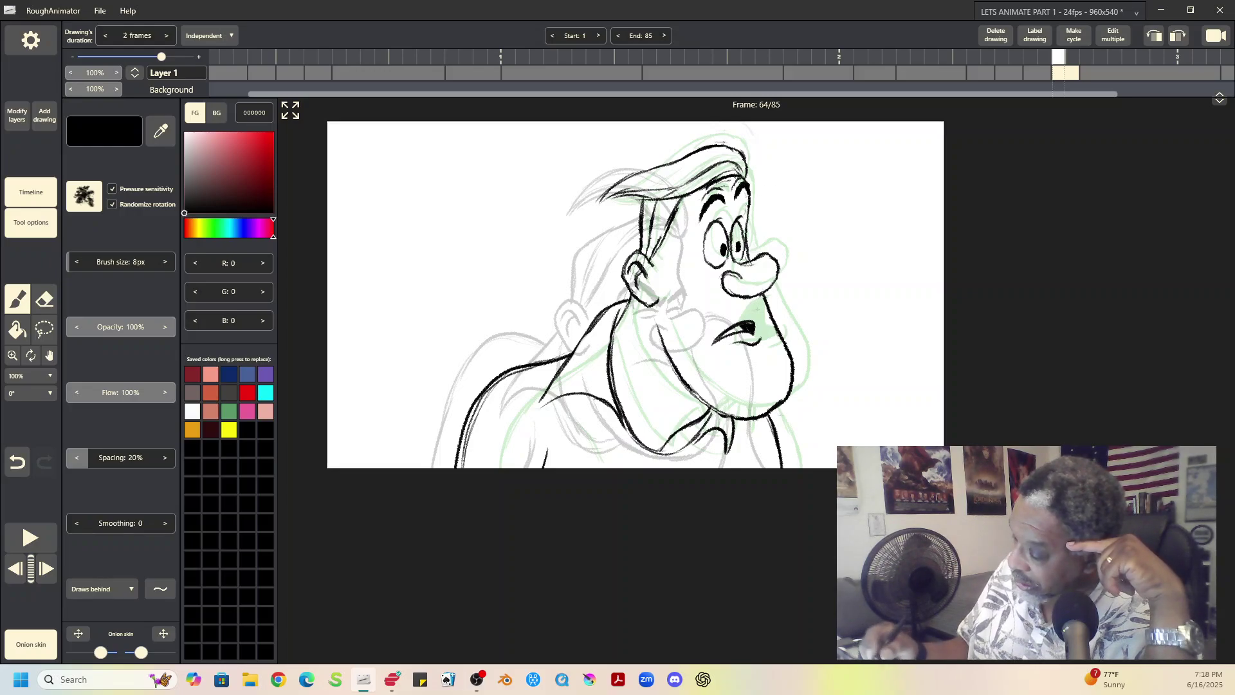
{"action": "left_click_drag", "start_coordinate": [670, 218], "coordinate": [655, 258]}
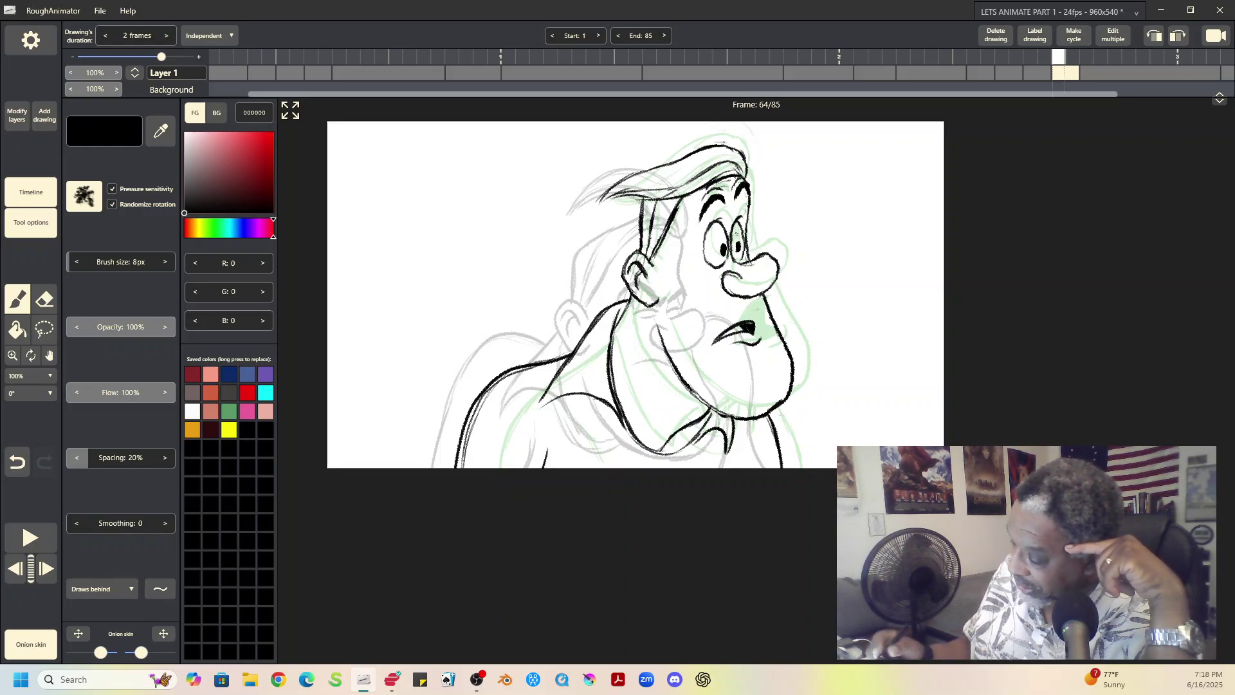
Play back the animation and flip between frames 64 and 66 to compare the new in-between with the open-mouthed pose
{"action": "left_click", "coordinate": [40, 539]}
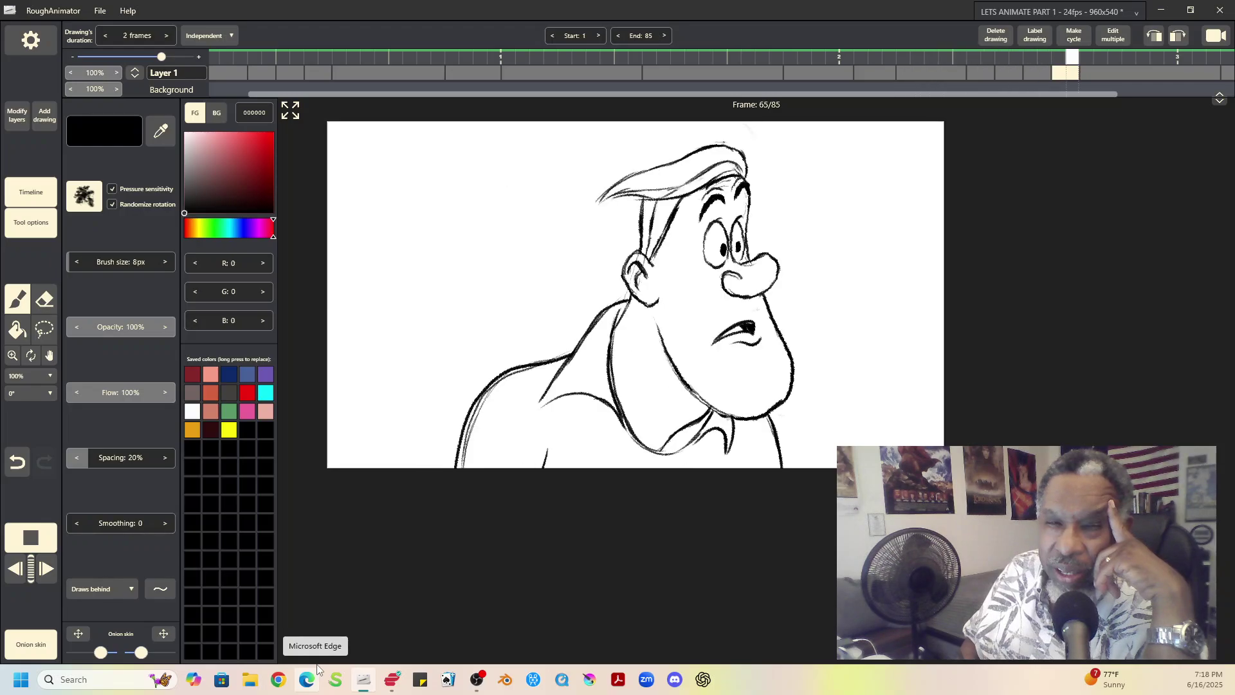
{"action": "key", "text": "space"}
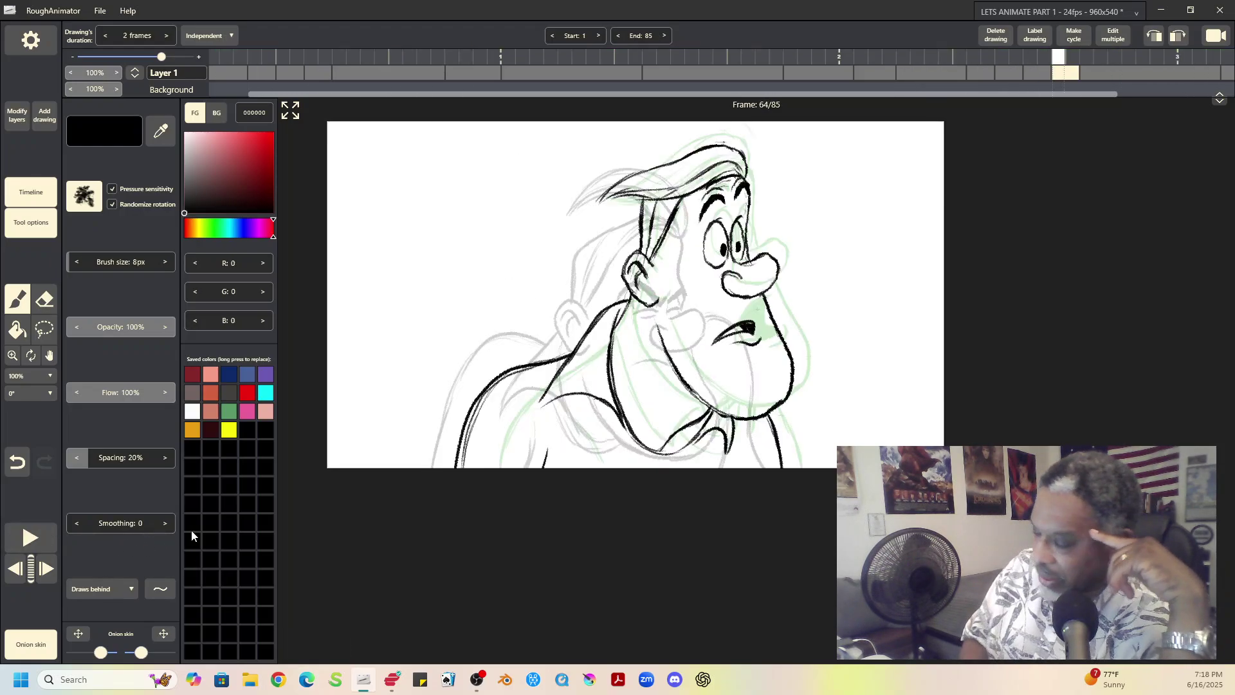
{"action": "left_click", "coordinate": [1106, 72]}
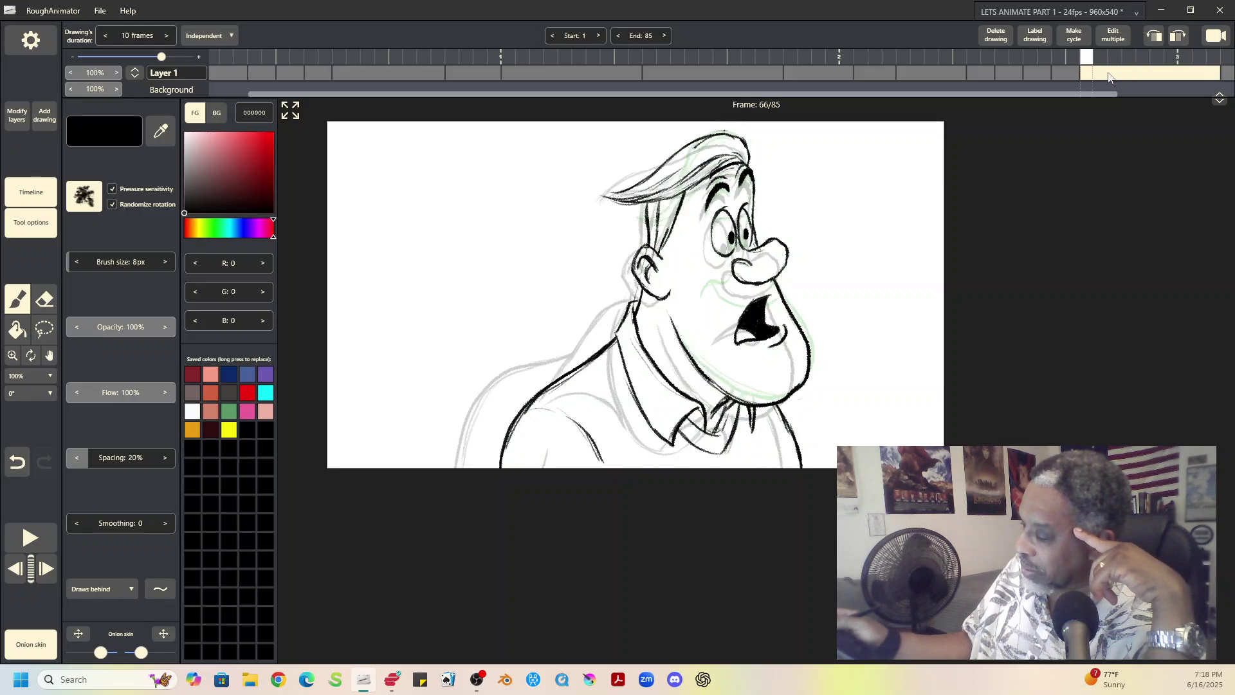
{"action": "left_click", "coordinate": [1066, 72]}
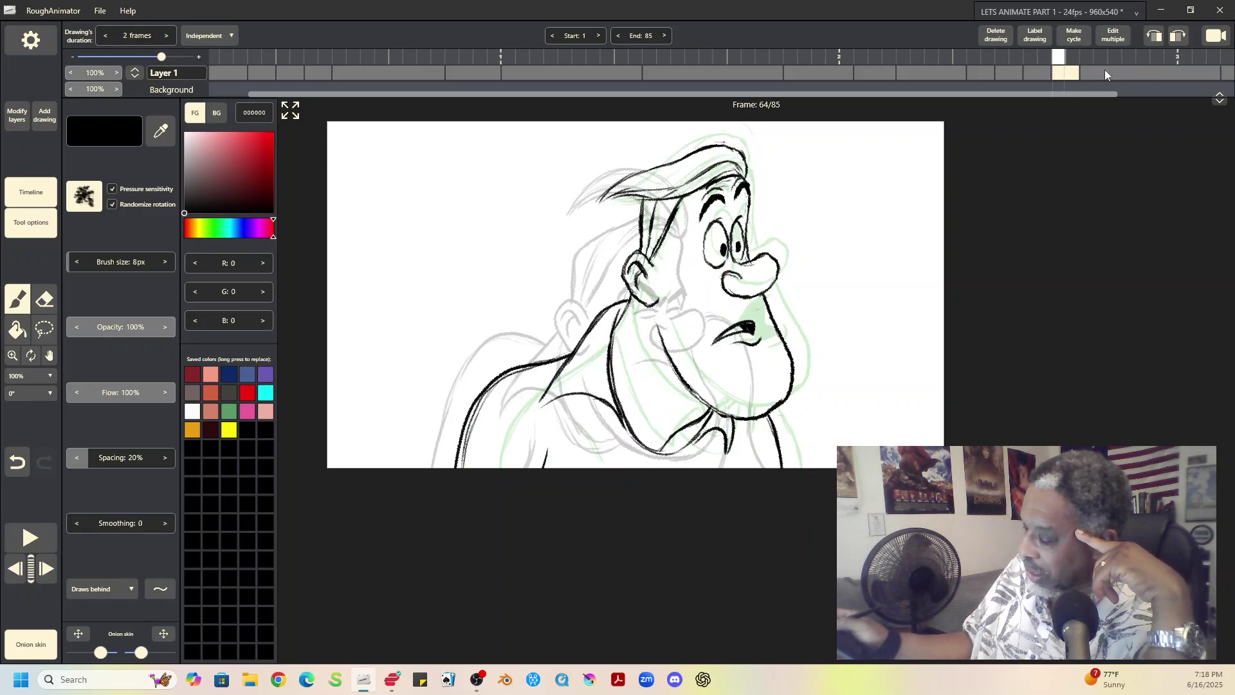
{"action": "left_click", "coordinate": [1103, 73]}
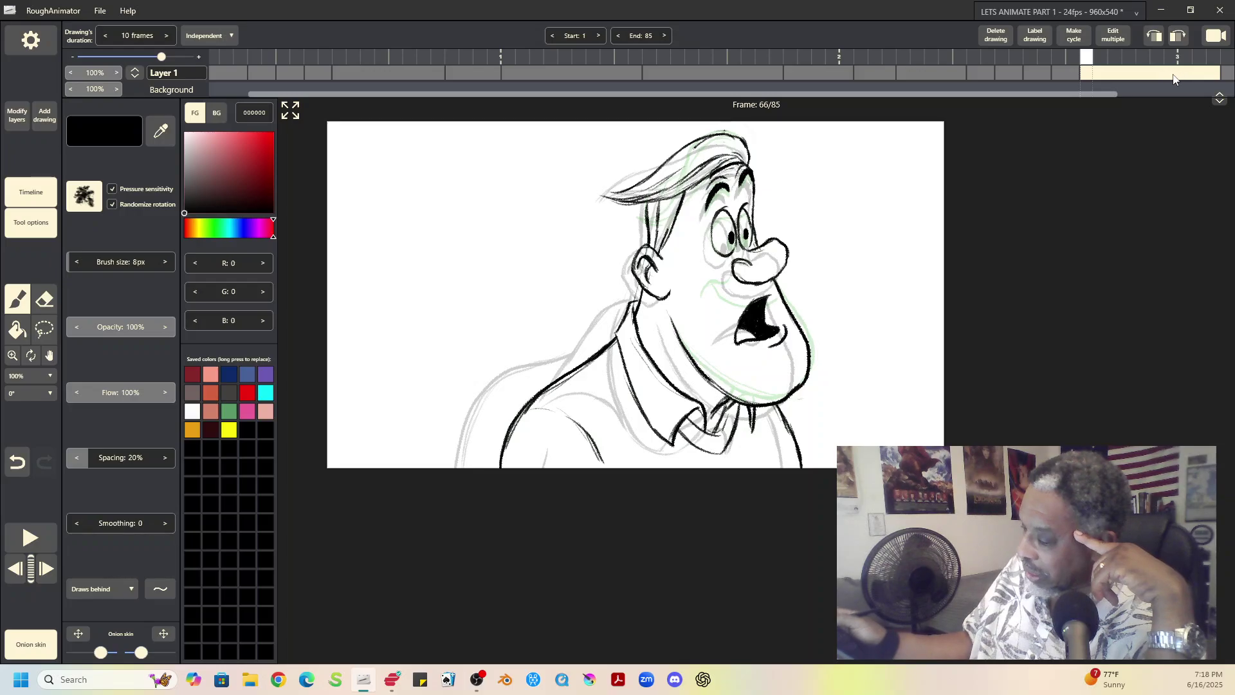
{"action": "left_click", "coordinate": [1068, 72]}
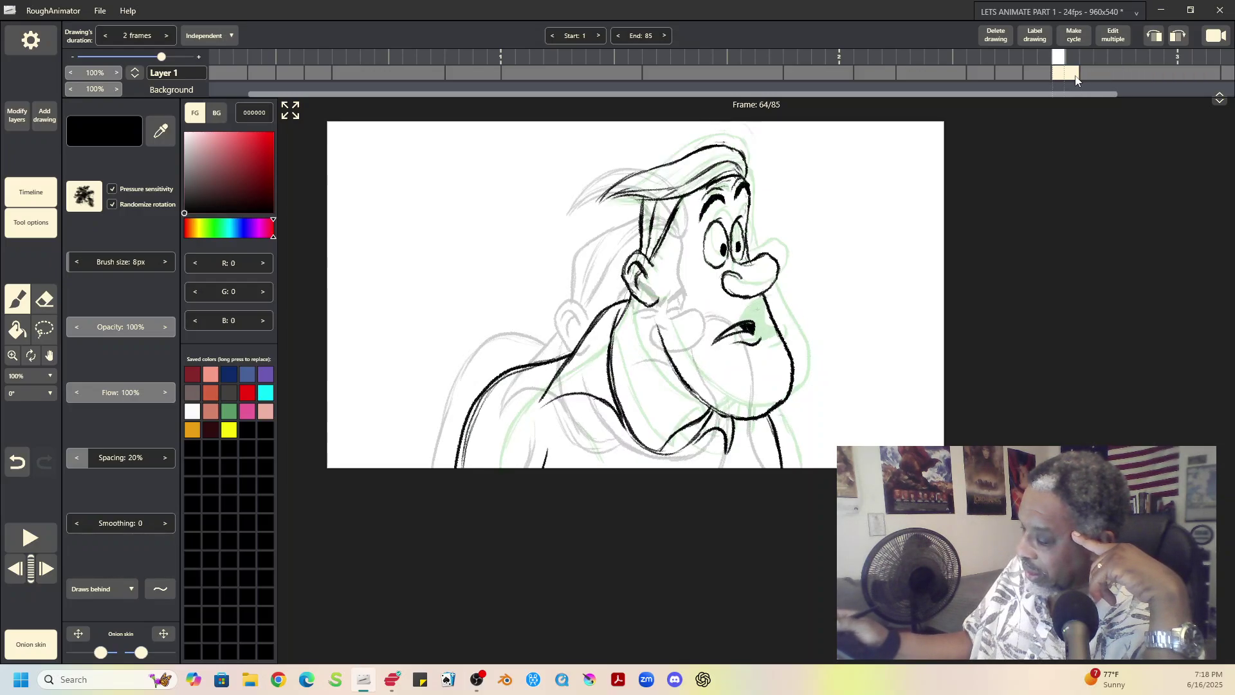
Flip between the drawings at frames 64, 66 and 76 to examine the transition from the open-mouthed pose to the smile
{"action": "left_click", "coordinate": [1133, 73]}
{"action": "left_click", "coordinate": [1224, 73]}
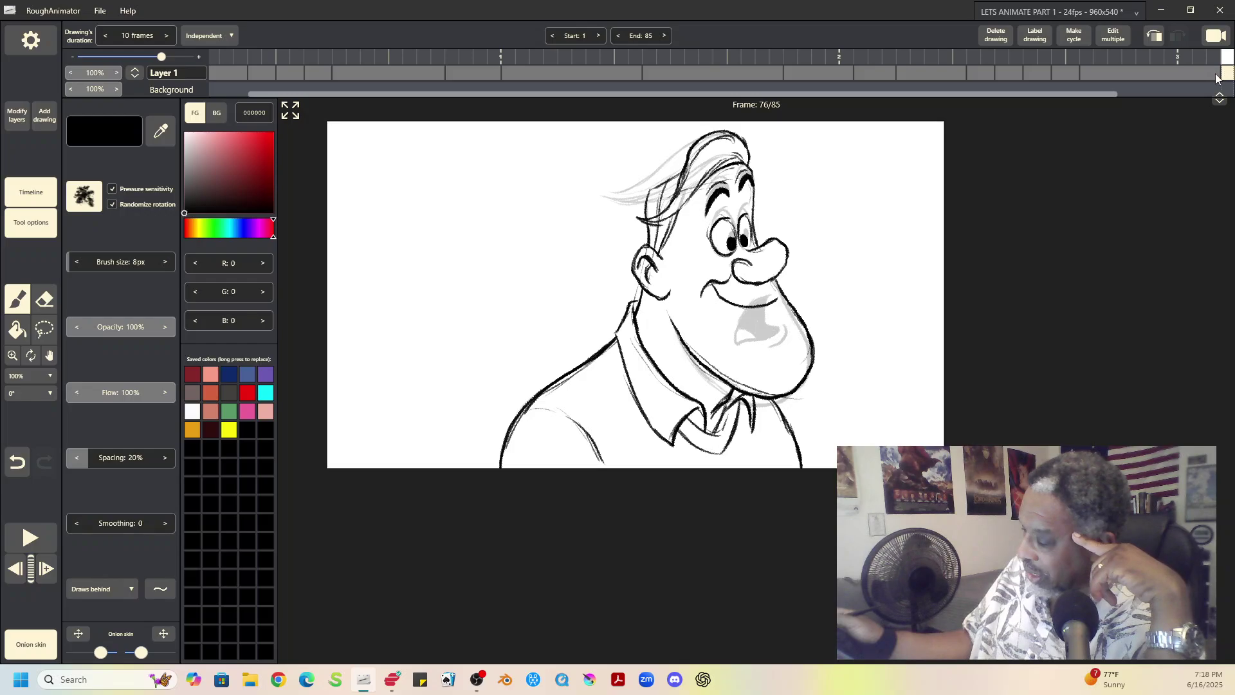
{"action": "left_click", "coordinate": [1107, 73]}
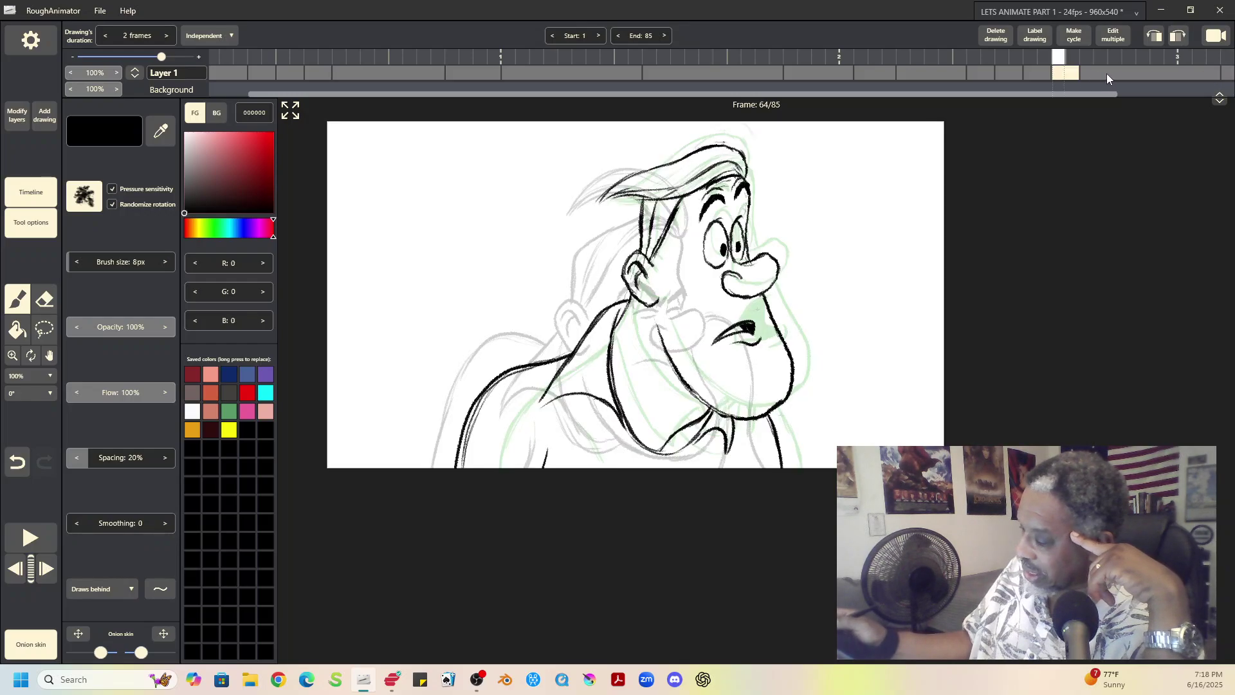
{"action": "left_click", "coordinate": [1225, 75]}
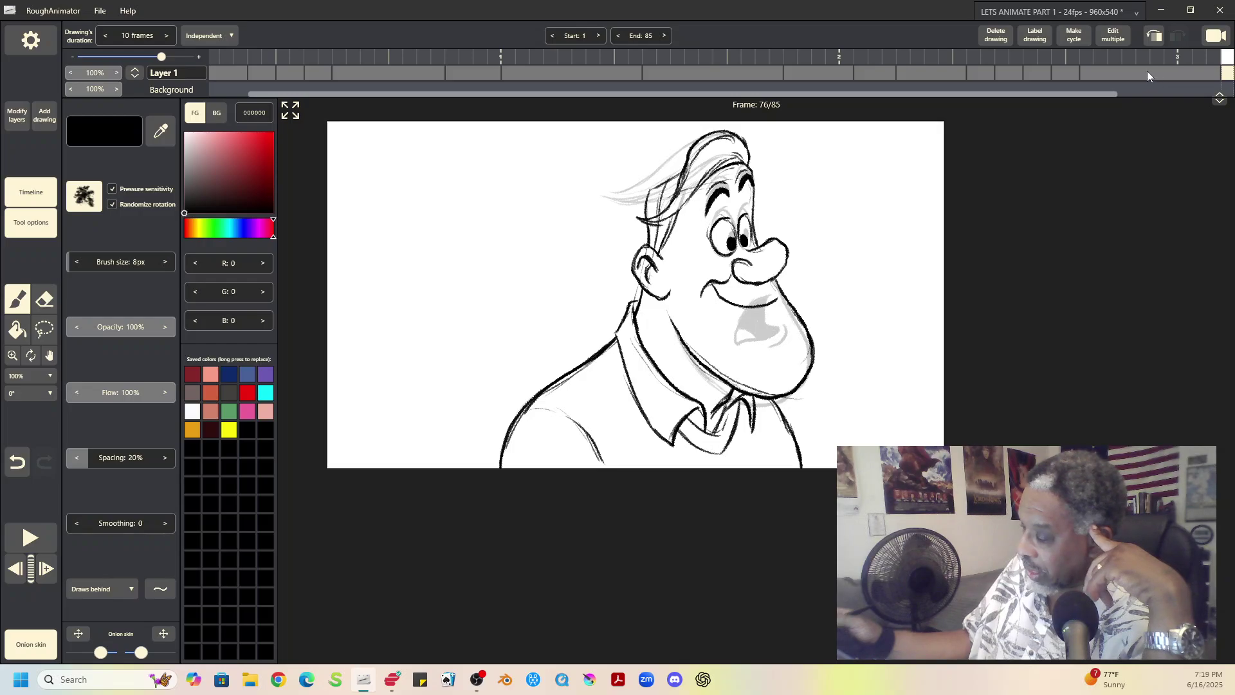
{"action": "left_click", "coordinate": [1093, 74]}
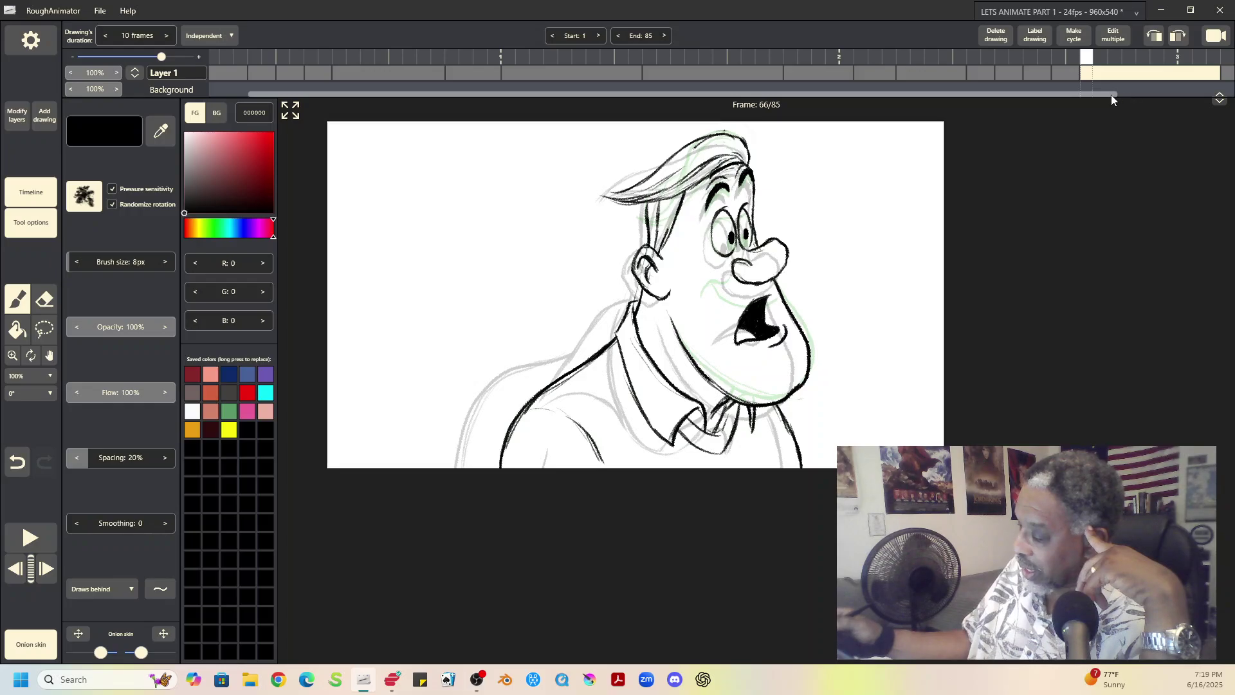
{"action": "left_click_drag", "start_coordinate": [1111, 94], "coordinate": [1188, 75]}
{"action": "left_click", "coordinate": [1187, 77]}
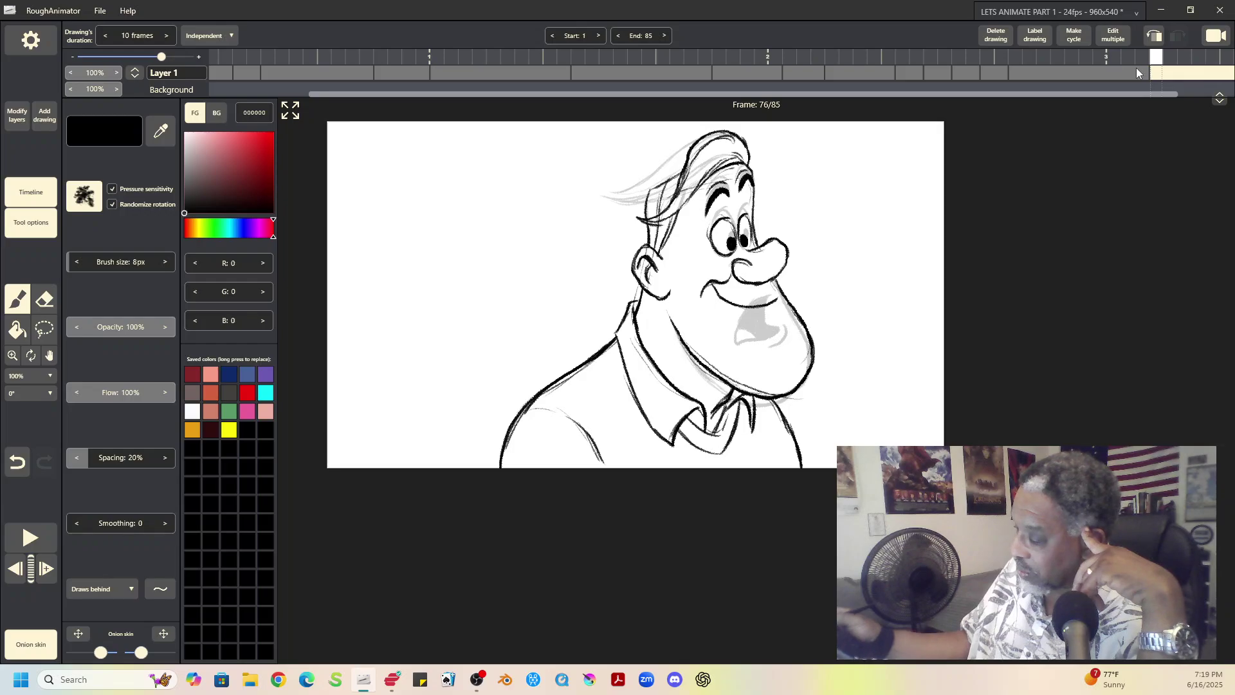
{"action": "left_click", "coordinate": [1120, 70]}
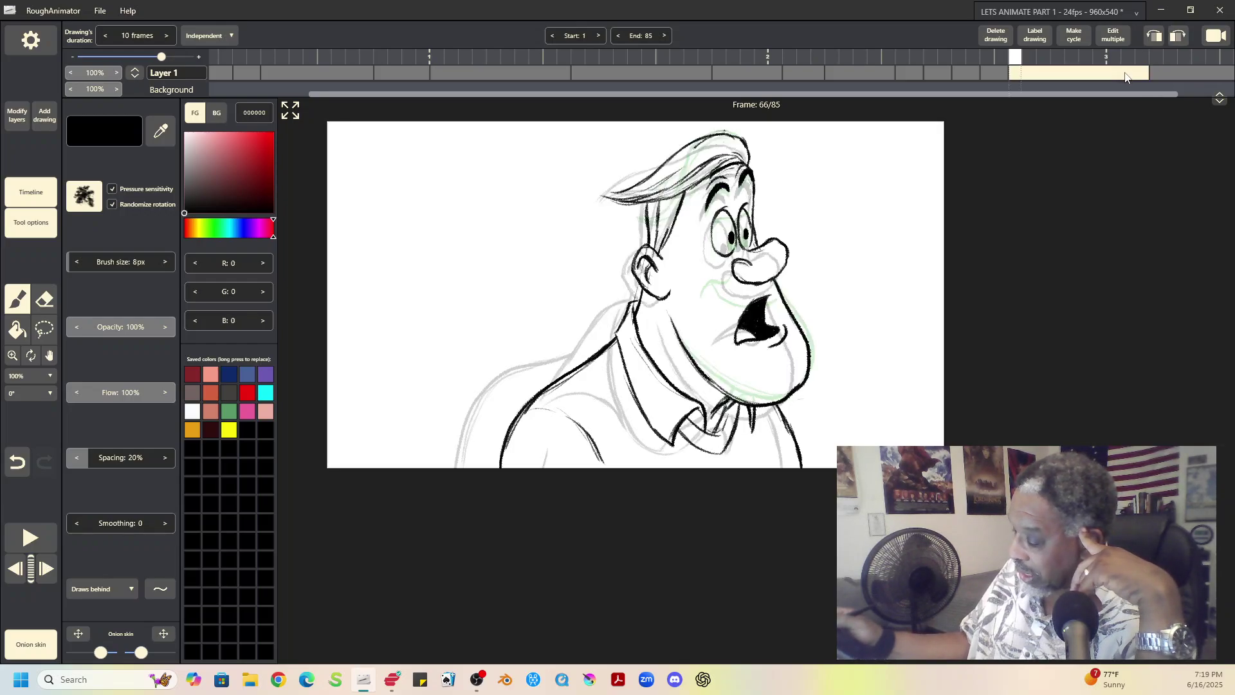
{"action": "left_click", "coordinate": [1175, 72]}
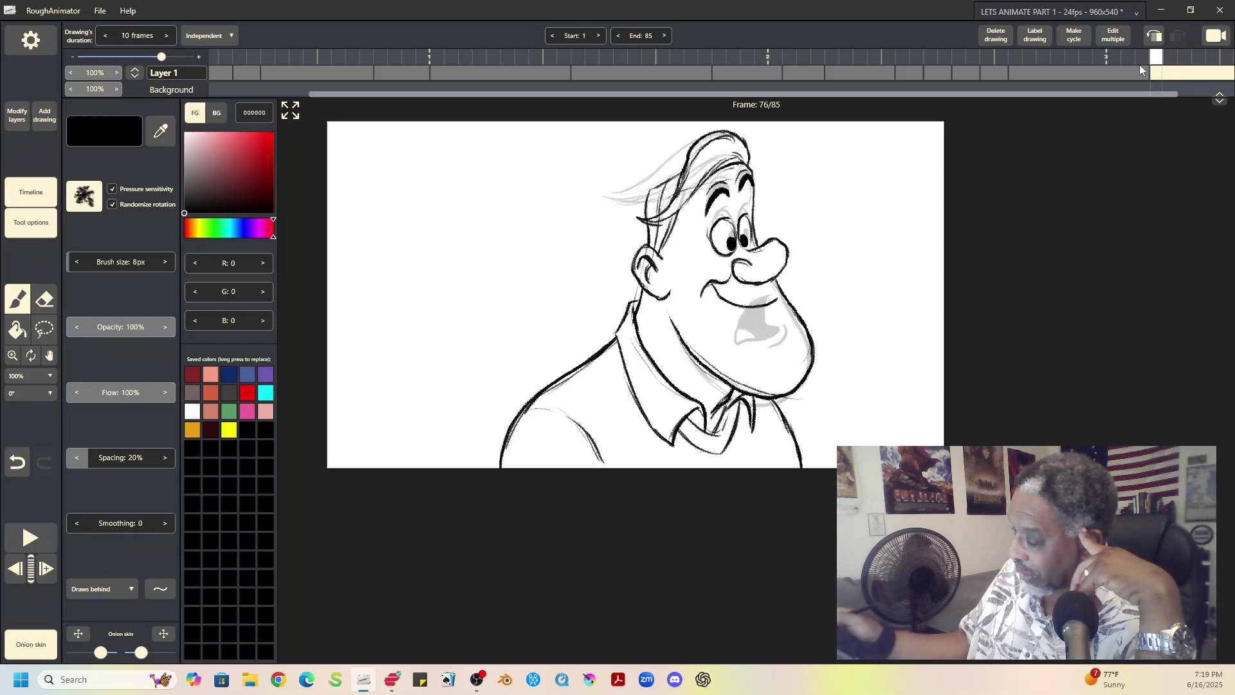
Insert a duplicate of the frame 66 open-mouthed drawing halfway through its hold, and flip between the original and the copy
{"action": "left_click", "coordinate": [1109, 72]}
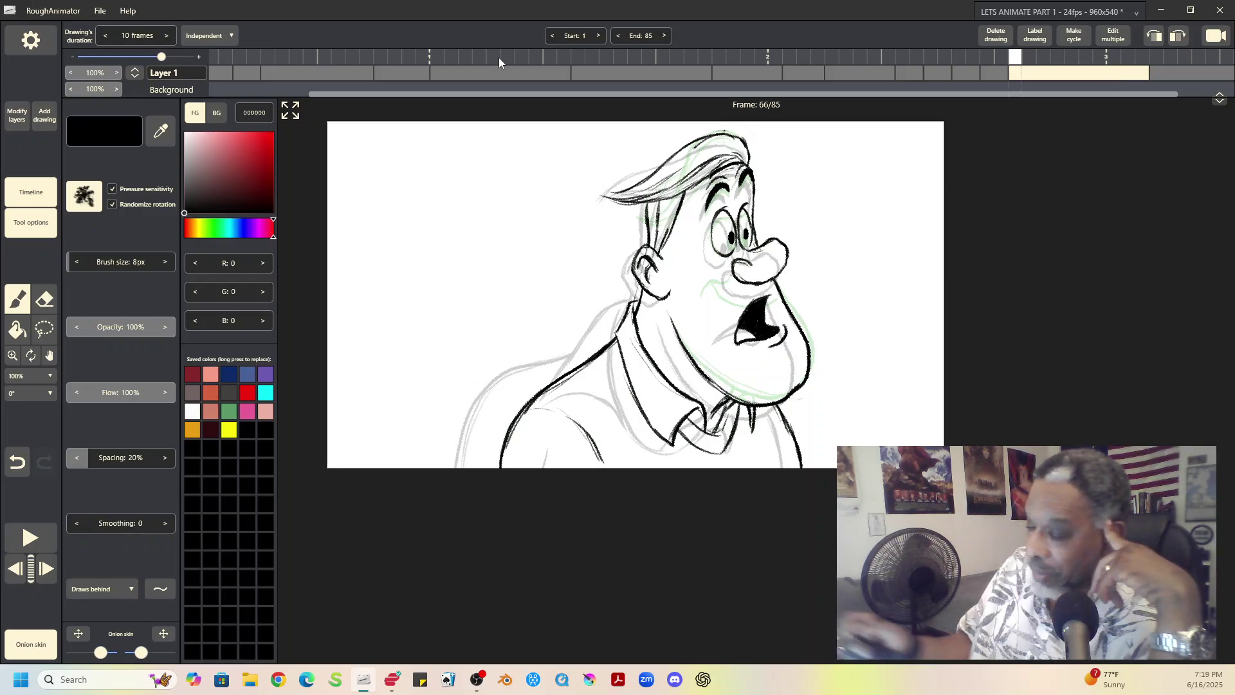
{"action": "left_click", "coordinate": [45, 112]}
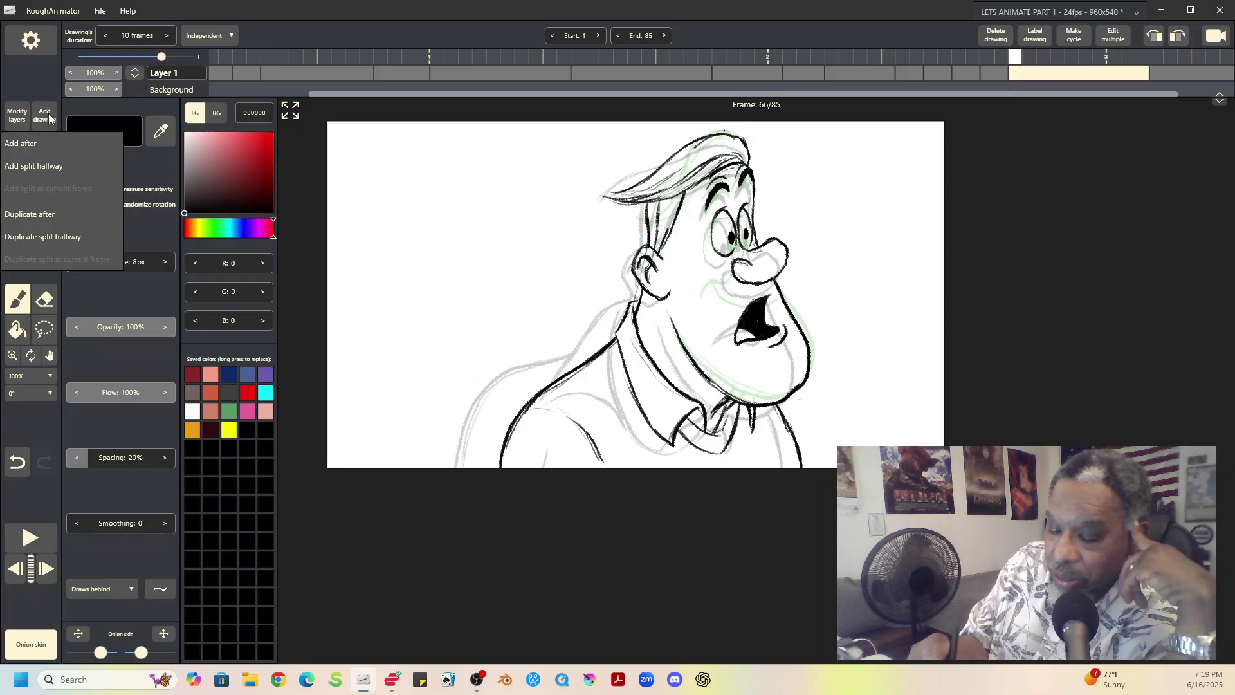
{"action": "left_click", "coordinate": [50, 238]}
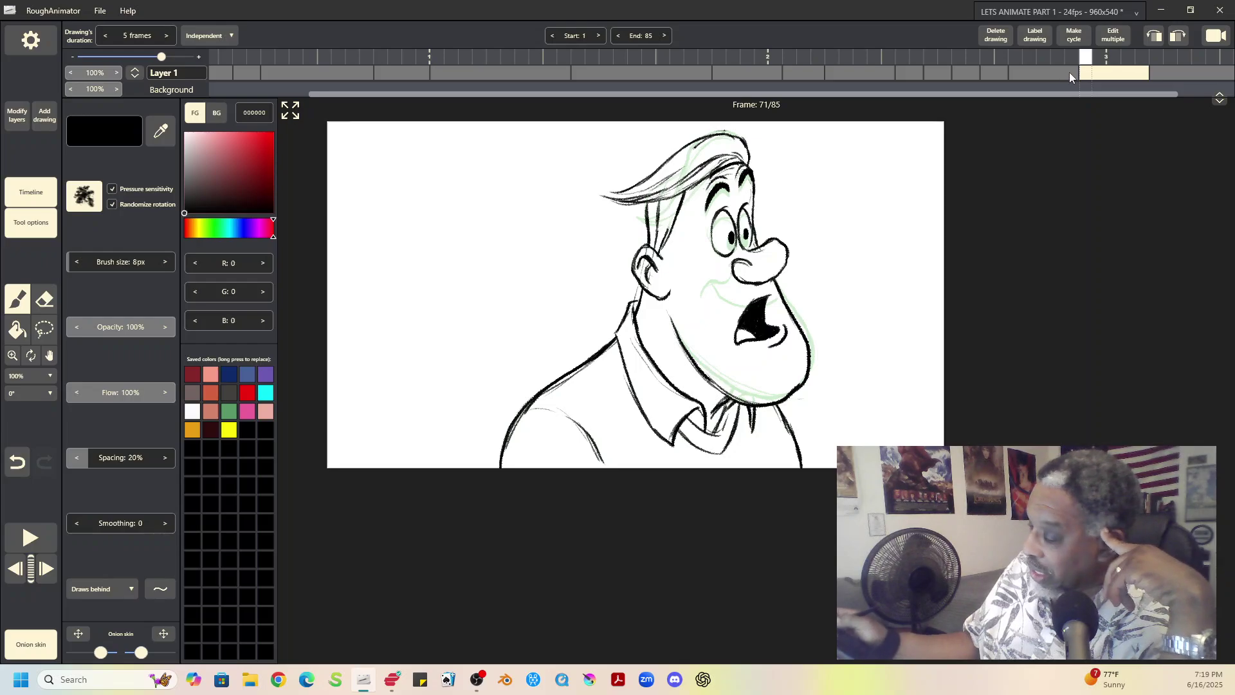
{"action": "left_click", "coordinate": [1053, 73]}
{"action": "left_click", "coordinate": [1106, 72]}
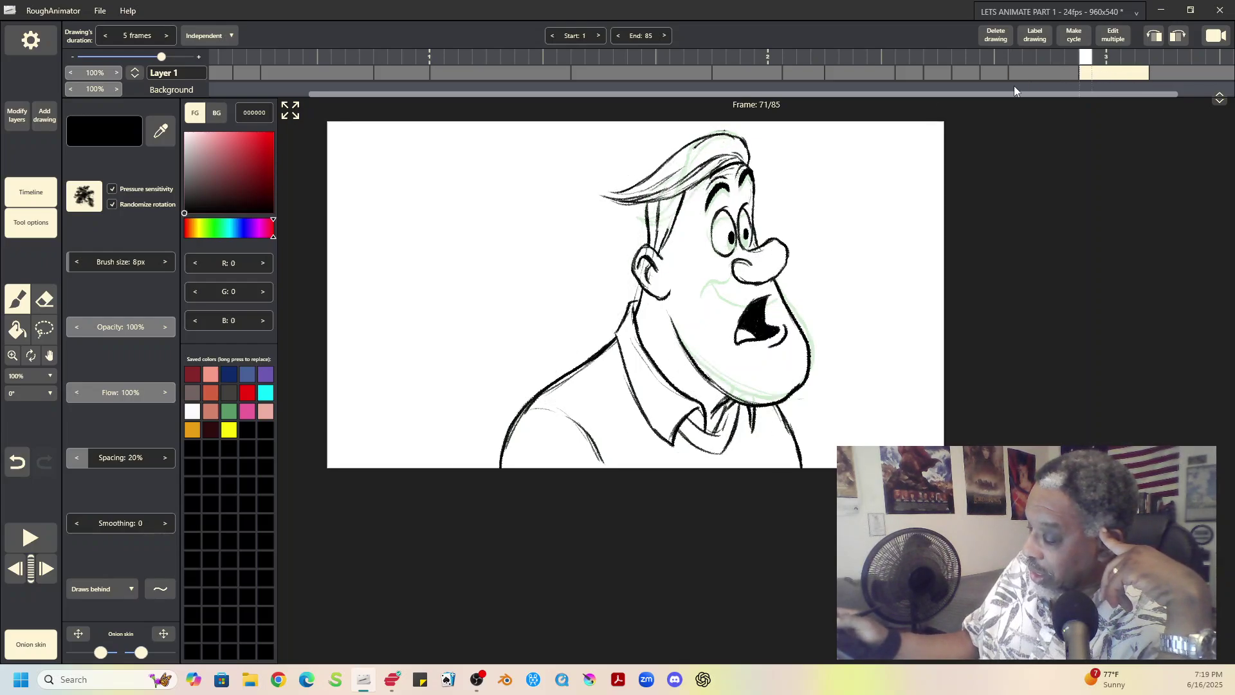
Erase the swept-back hair on the frame 71 copy and redraw it in the settled shape of the following smiling pose
{"action": "left_click", "coordinate": [44, 301]}
{"action": "mouse_move", "coordinate": [705, 147]}
{"action": "left_mouse_down"}
{"action": "mouse_move", "coordinate": [676, 161]}
{"action": "mouse_move", "coordinate": [723, 136]}
{"action": "mouse_move", "coordinate": [610, 199]}
{"action": "mouse_move", "coordinate": [652, 181]}
{"action": "mouse_move", "coordinate": [648, 198]}
{"action": "mouse_move", "coordinate": [697, 170]}
{"action": "mouse_move", "coordinate": [688, 191]}
{"action": "mouse_move", "coordinate": [701, 150]}
{"action": "mouse_move", "coordinate": [725, 139]}
{"action": "mouse_move", "coordinate": [638, 195]}
{"action": "mouse_move", "coordinate": [665, 195]}
{"action": "mouse_move", "coordinate": [664, 206]}
{"action": "mouse_move", "coordinate": [717, 148]}
{"action": "mouse_move", "coordinate": [751, 130]}
{"action": "mouse_move", "coordinate": [697, 180]}
{"action": "mouse_move", "coordinate": [766, 127]}
{"action": "mouse_move", "coordinate": [743, 144]}
{"action": "mouse_move", "coordinate": [706, 142]}
{"action": "left_mouse_up"}
{"action": "key", "text": "b"}
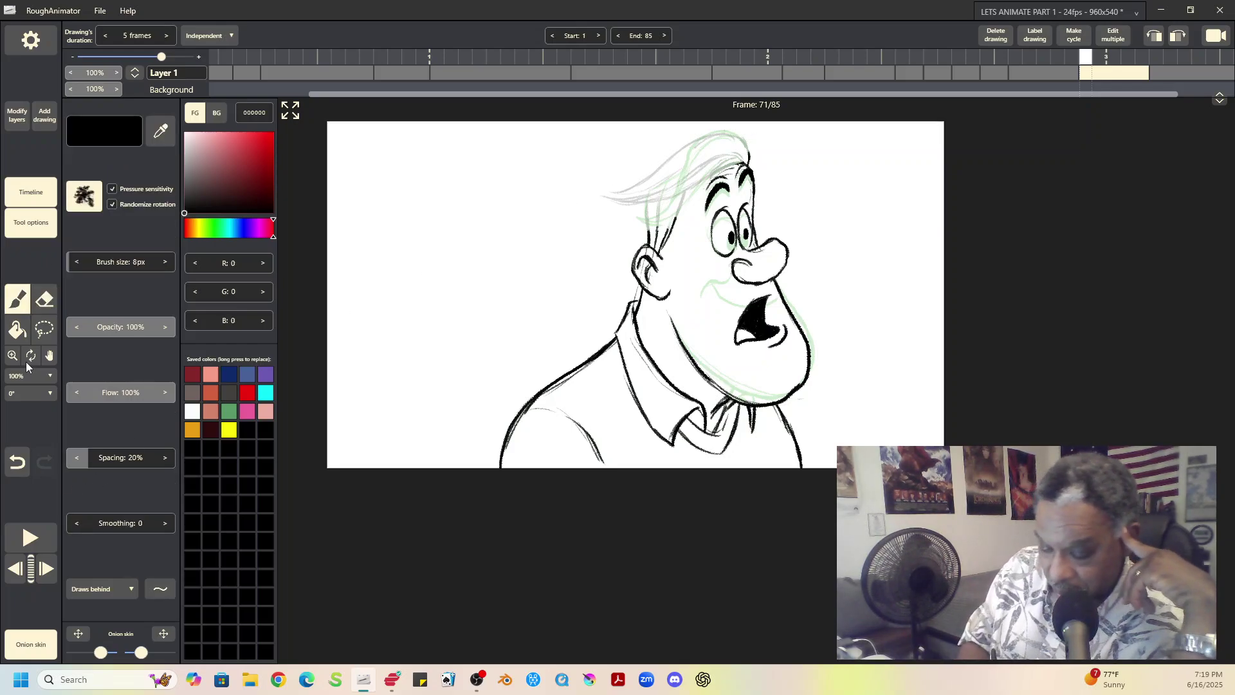
{"action": "left_click", "coordinate": [48, 378]}
{"action": "left_click", "coordinate": [37, 392]}
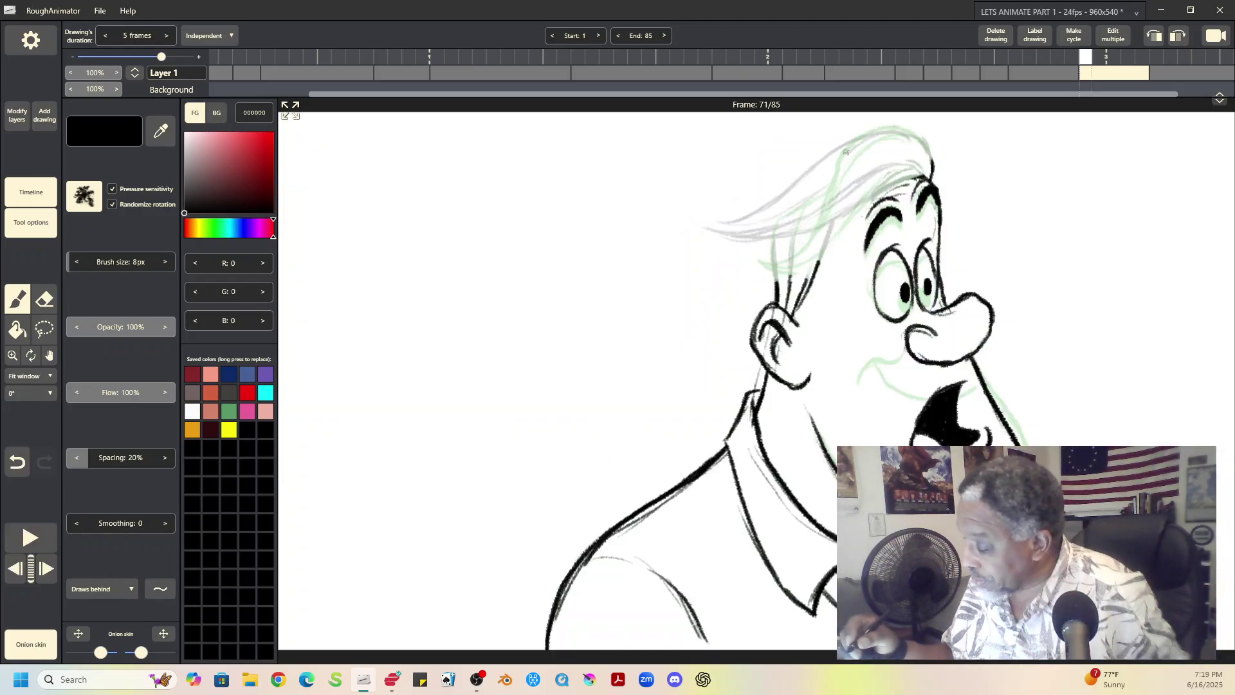
{"action": "mouse_move", "coordinate": [868, 133]}
{"action": "left_mouse_down"}
{"action": "mouse_move", "coordinate": [833, 175]}
{"action": "mouse_move", "coordinate": [923, 128]}
{"action": "mouse_move", "coordinate": [893, 126]}
{"action": "mouse_move", "coordinate": [922, 141]}
{"action": "left_mouse_up"}
{"action": "mouse_move", "coordinate": [841, 160]}
{"action": "left_mouse_down"}
{"action": "mouse_move", "coordinate": [792, 262]}
{"action": "mouse_move", "coordinate": [814, 232]}
{"action": "mouse_move", "coordinate": [778, 264]}
{"action": "mouse_move", "coordinate": [760, 263]}
{"action": "mouse_move", "coordinate": [837, 231]}
{"action": "left_mouse_up"}
{"action": "mouse_move", "coordinate": [761, 267]}
{"action": "left_mouse_down"}
{"action": "mouse_move", "coordinate": [814, 264]}
{"action": "mouse_move", "coordinate": [922, 165]}
{"action": "mouse_move", "coordinate": [868, 193]}
{"action": "mouse_move", "coordinate": [844, 235]}
{"action": "mouse_move", "coordinate": [827, 191]}
{"action": "mouse_move", "coordinate": [785, 215]}
{"action": "mouse_move", "coordinate": [769, 248]}
{"action": "mouse_move", "coordinate": [780, 290]}
{"action": "left_mouse_up"}
{"action": "left_click_drag", "start_coordinate": [809, 206], "coordinate": [791, 269]}
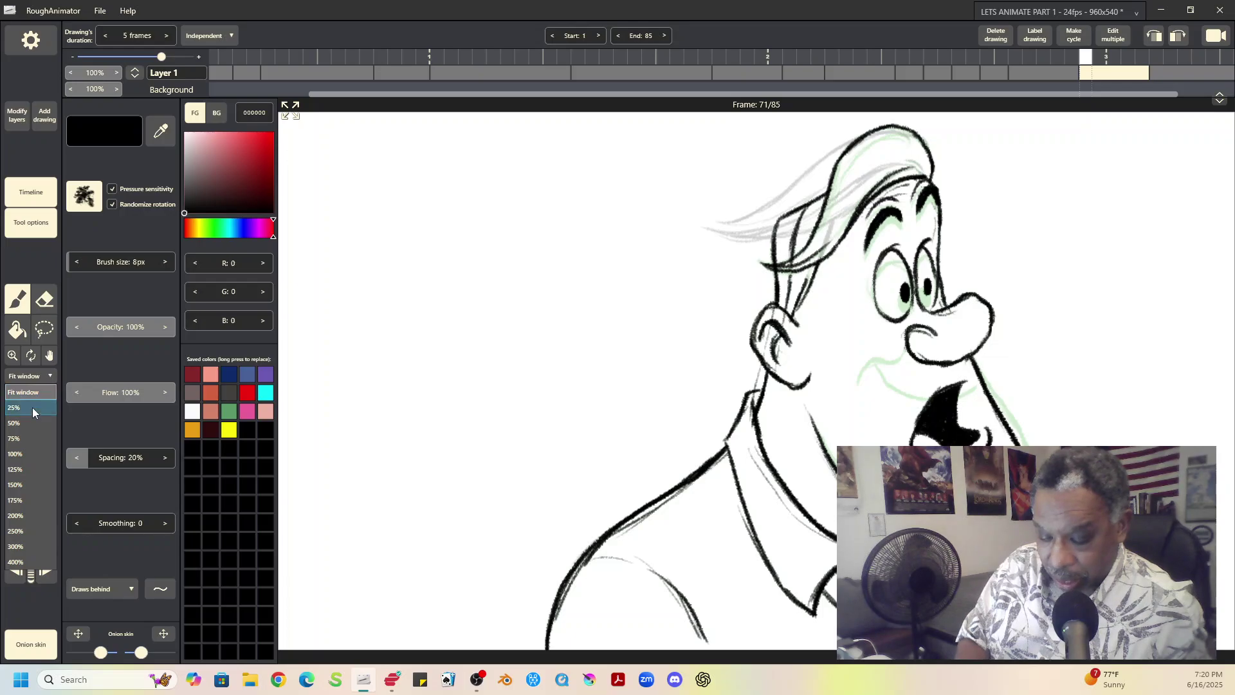
Return the canvas to 100% zoom and play back the animation to check the hair change
{"action": "left_click", "coordinate": [32, 453]}
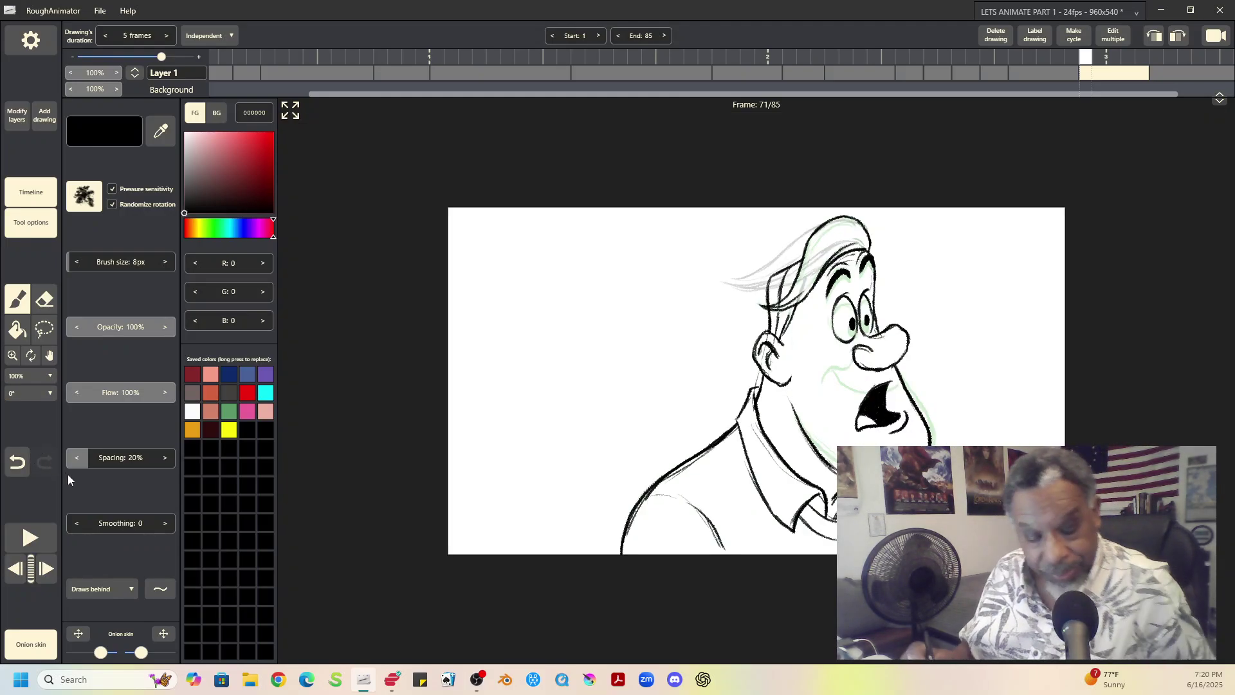
{"action": "key", "text": "h"}
{"action": "mouse_move", "coordinate": [987, 408]}
{"action": "left_mouse_down"}
{"action": "mouse_move", "coordinate": [849, 307]}
{"action": "mouse_move", "coordinate": [862, 316]}
{"action": "left_mouse_up"}
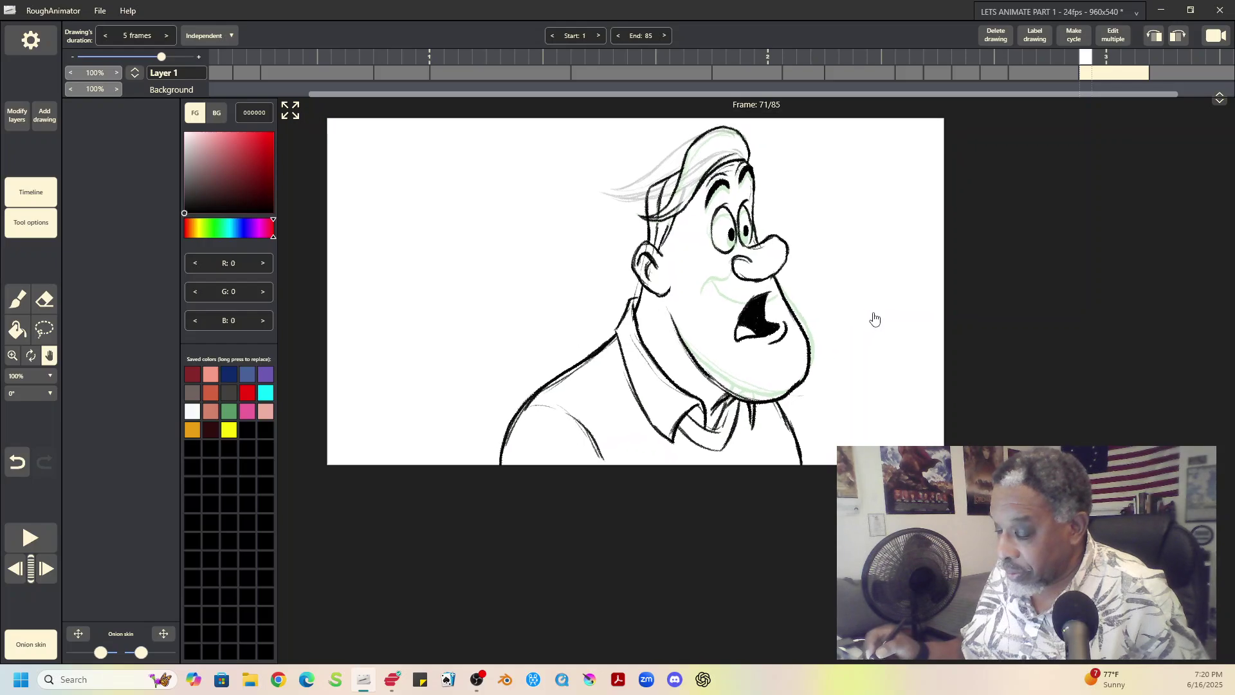
{"action": "key", "text": "b"}
{"action": "left_click", "coordinate": [31, 538]}
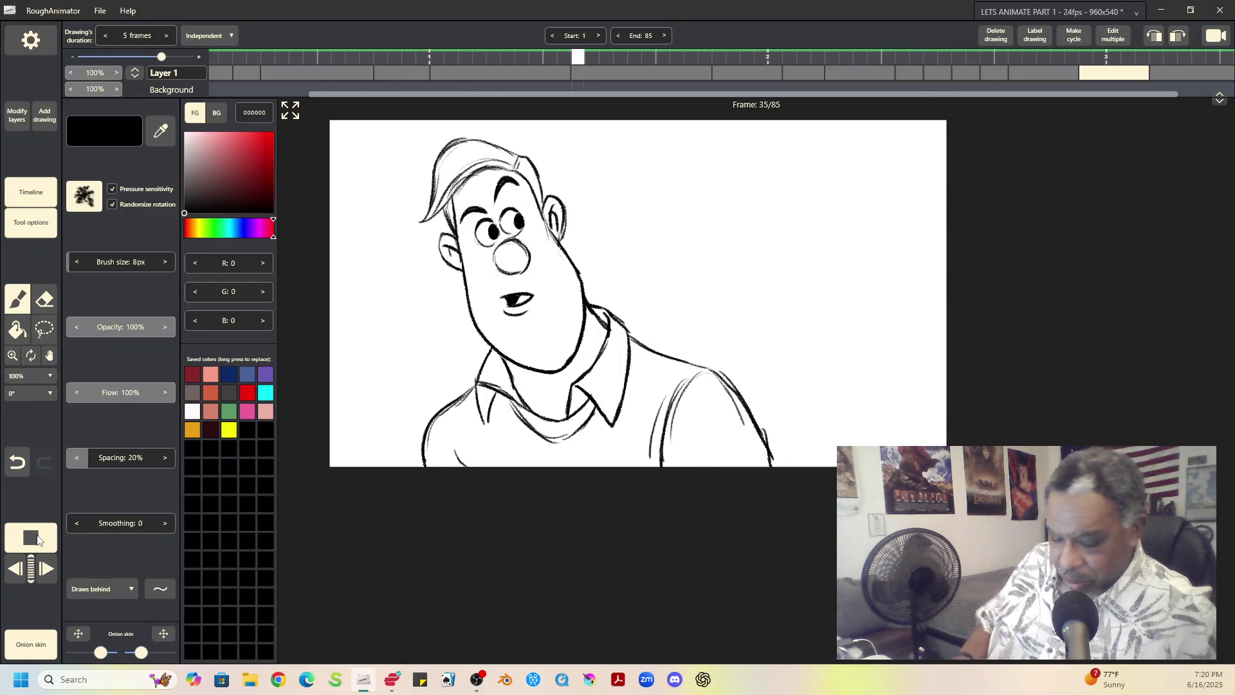
Flip between frames 66 and 71 to compare the swept-back hair with the settled hair
{"action": "left_click", "coordinate": [1086, 71]}
{"action": "left_click", "coordinate": [1061, 75]}
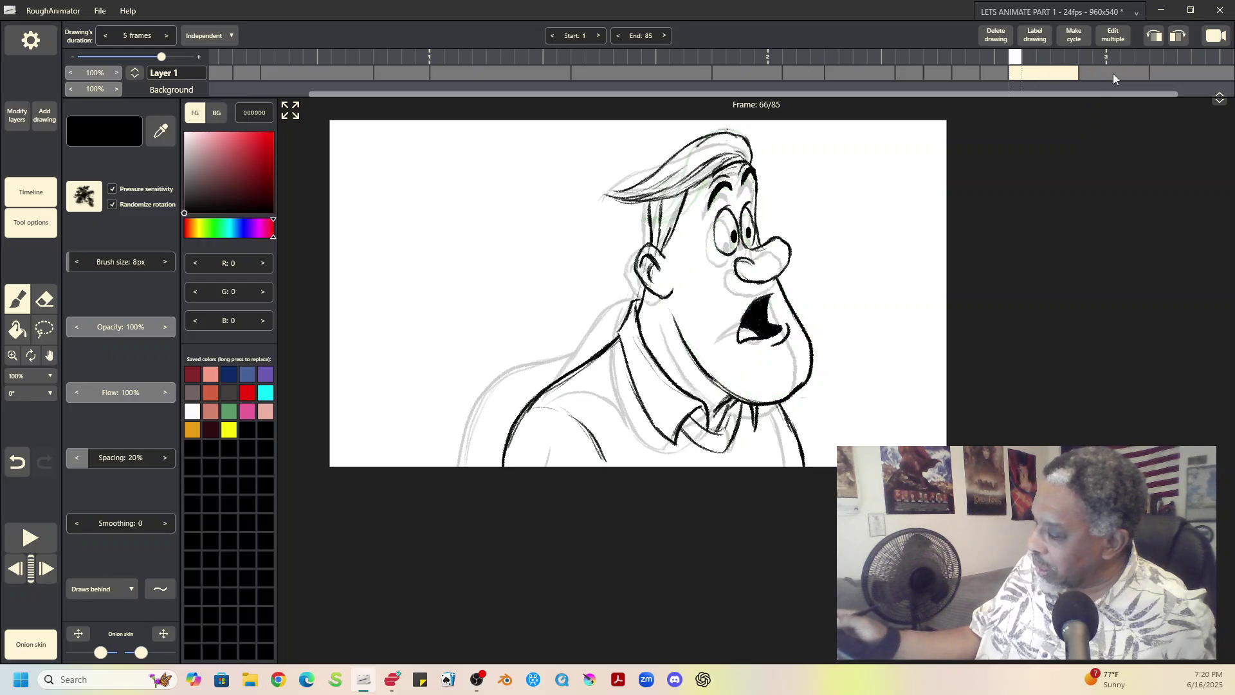
{"action": "left_click", "coordinate": [1126, 72]}
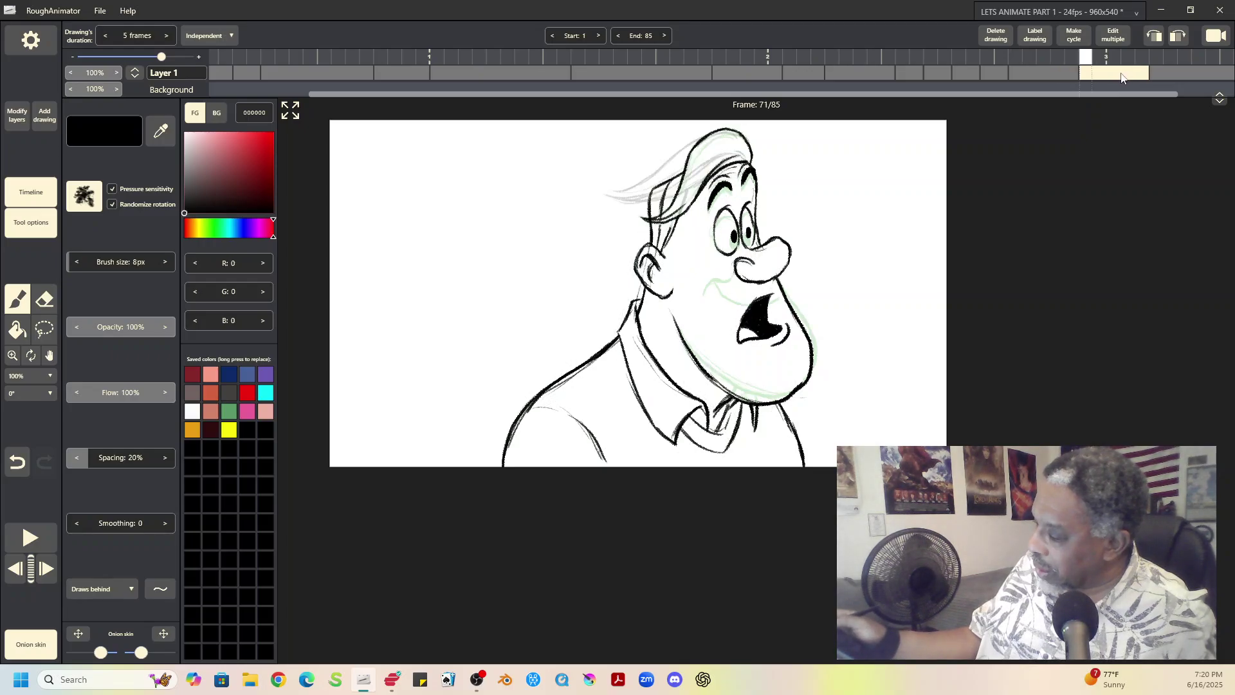
{"action": "left_click", "coordinate": [1064, 72]}
{"action": "left_click", "coordinate": [1106, 72]}
{"action": "left_click", "coordinate": [1060, 76]}
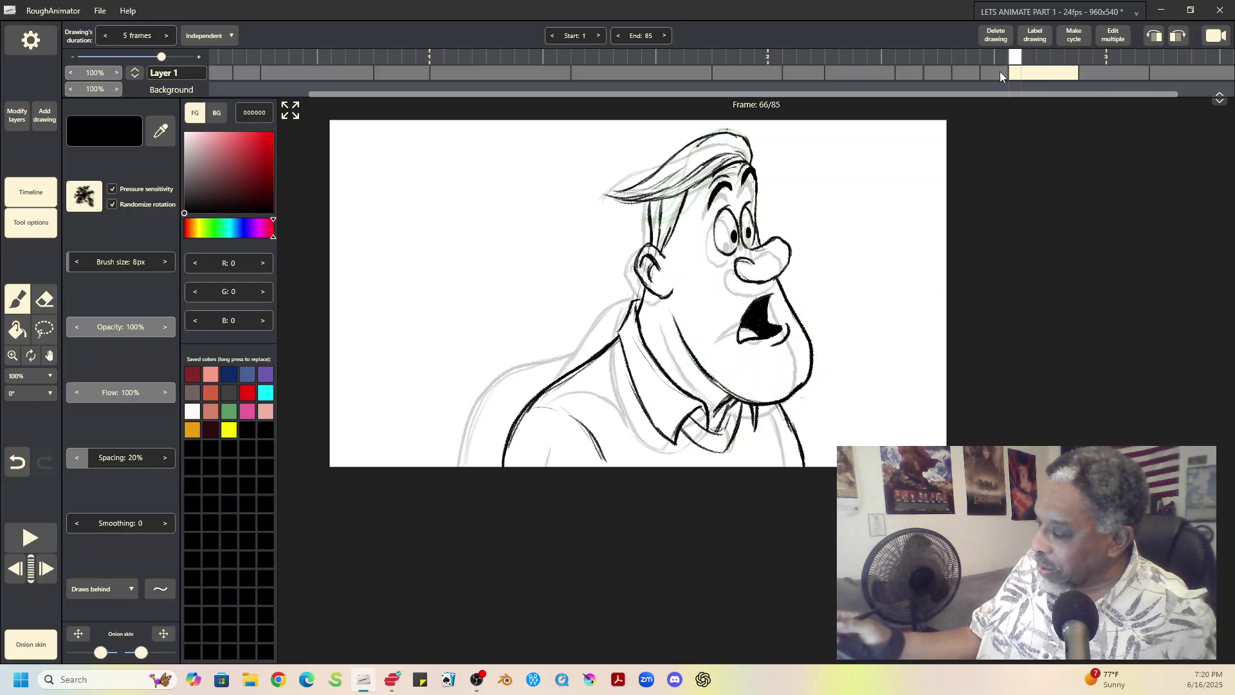
{"action": "left_click", "coordinate": [1000, 74]}
Shorten the frame 66 drawing's duration to 3 frames and extend the following settled-hair drawing to 8 frames
{"action": "left_click", "coordinate": [1048, 75]}
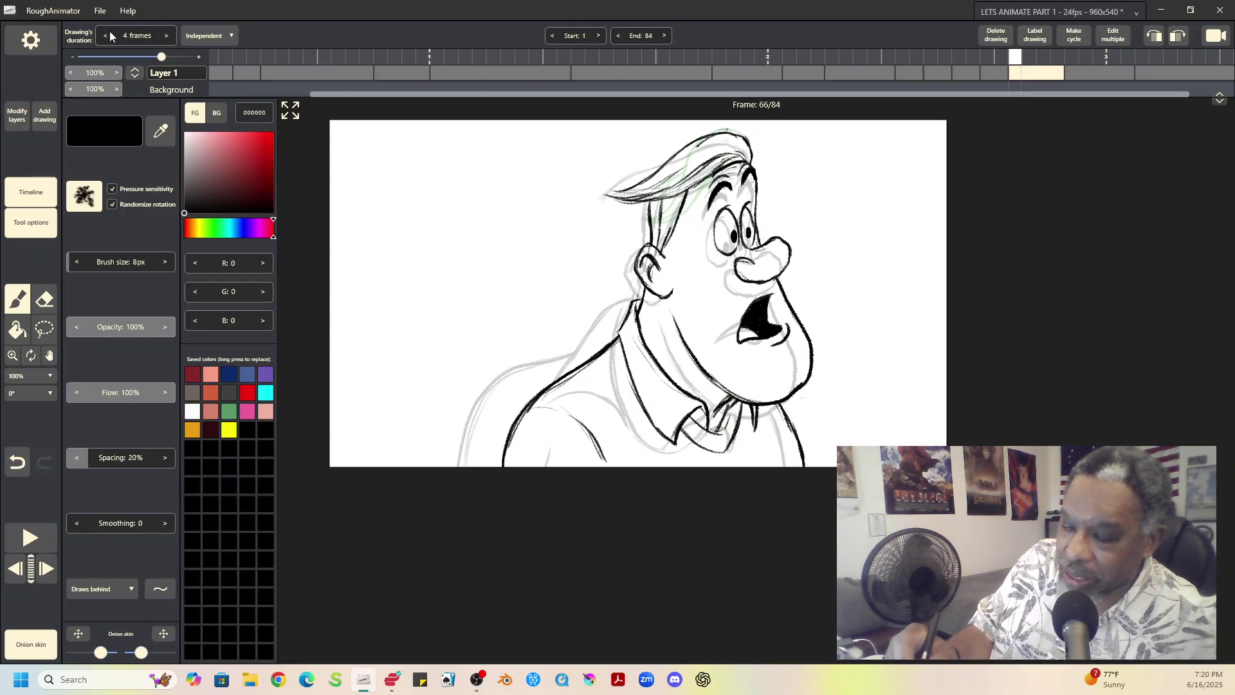
{"action": "scroll", "coordinate": [113, 27], "scroll_direction": "down", "scroll_amount": 1}
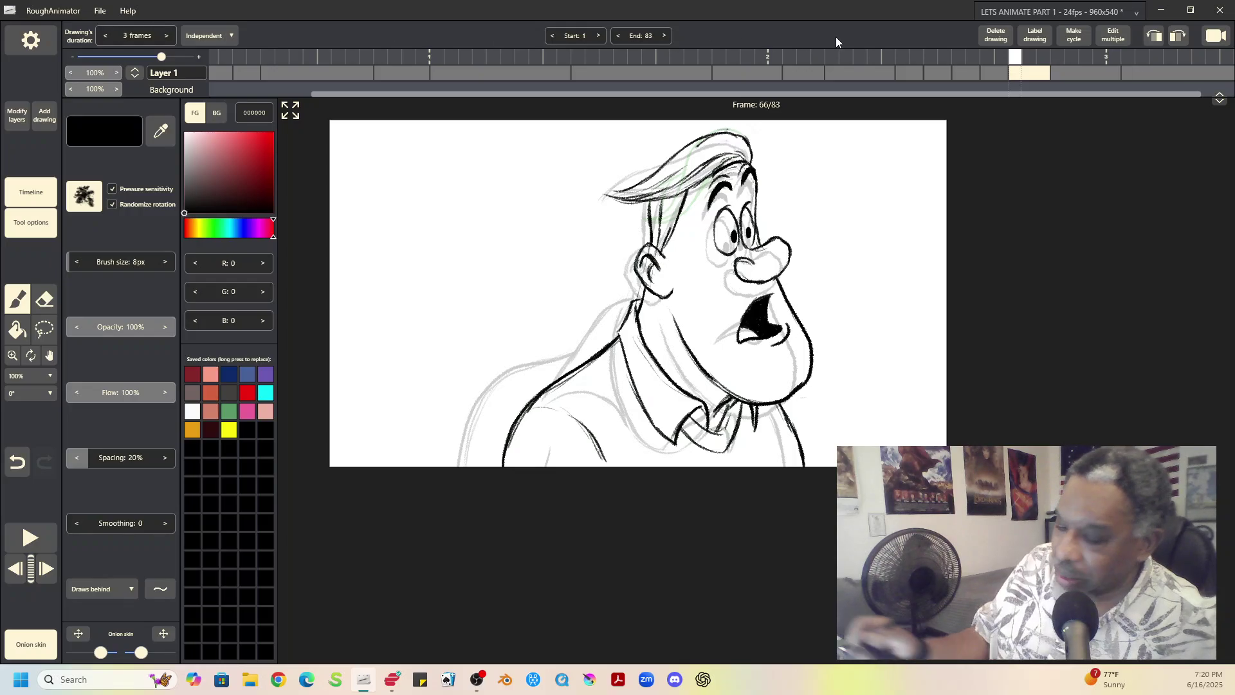
{"action": "left_click", "coordinate": [1090, 75]}
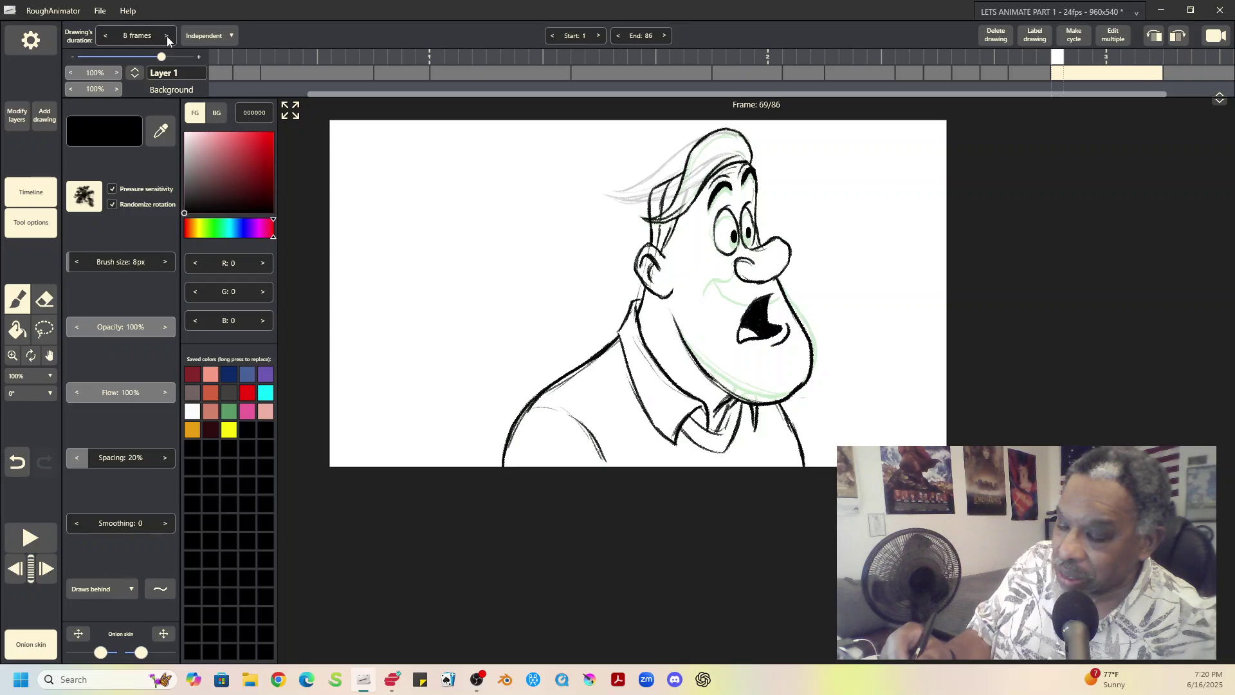
Play back the retimed animation and flip between frames 69 and 77 to compare the open-mouthed and smiling poses
{"action": "left_click", "coordinate": [1193, 76]}
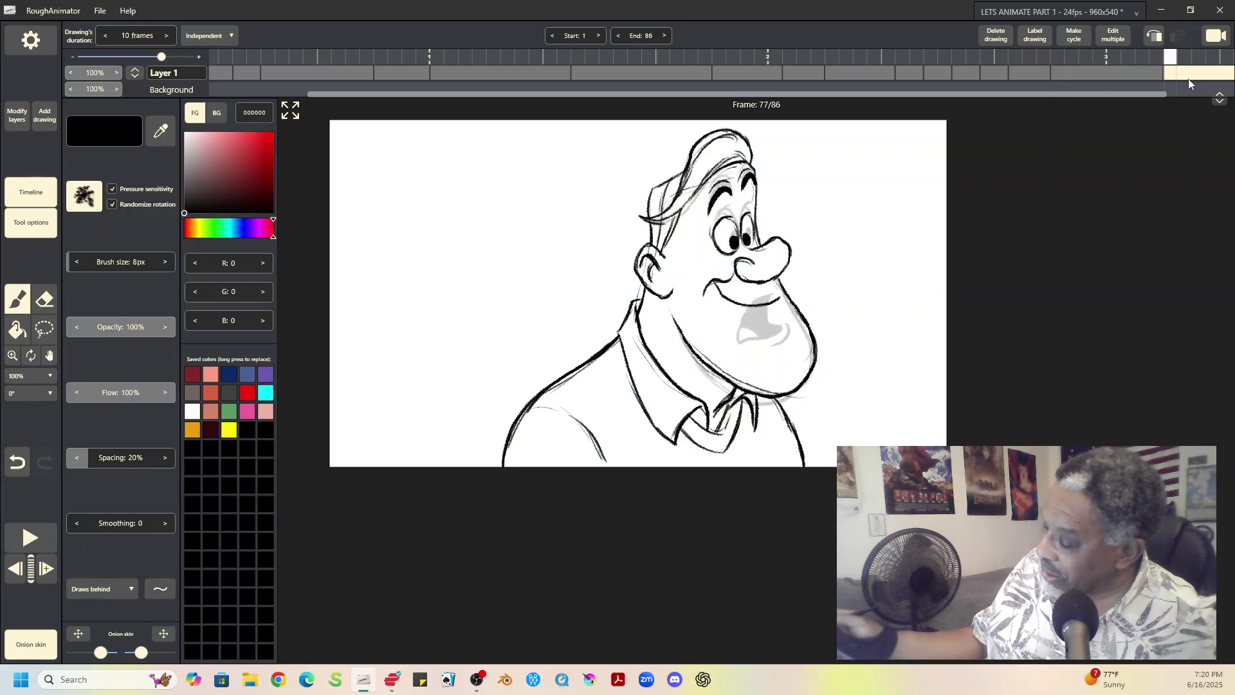
{"action": "left_click", "coordinate": [1141, 76]}
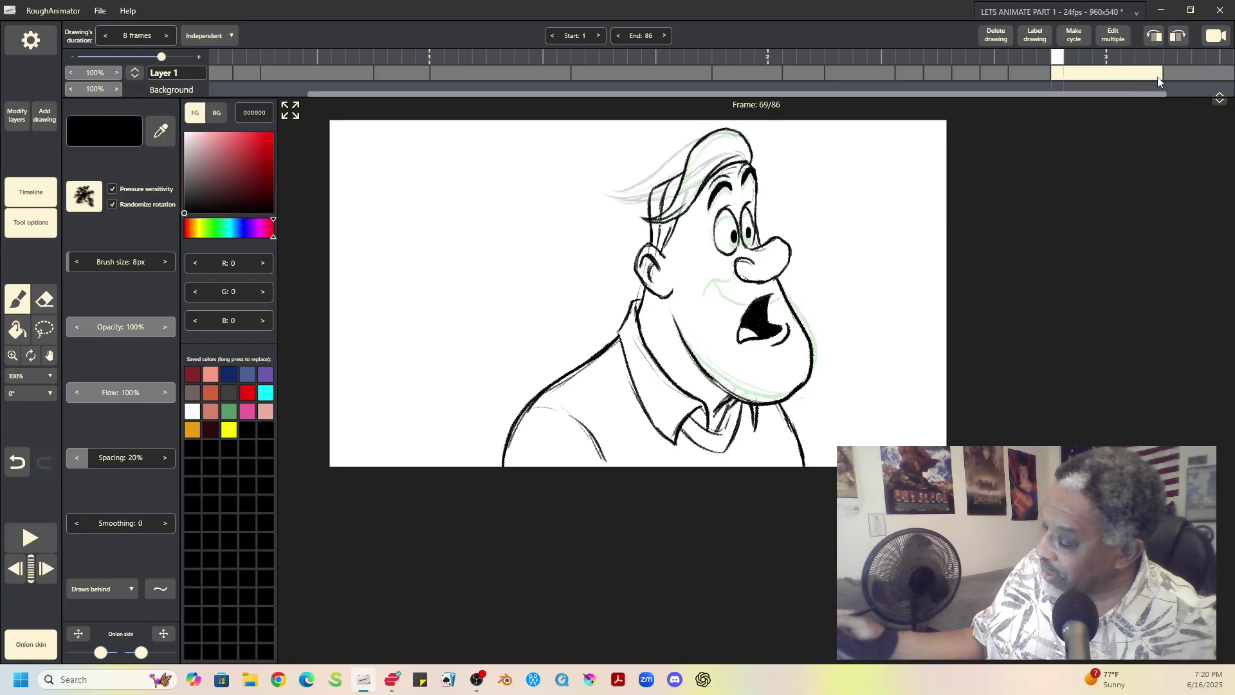
{"action": "left_click", "coordinate": [1183, 76]}
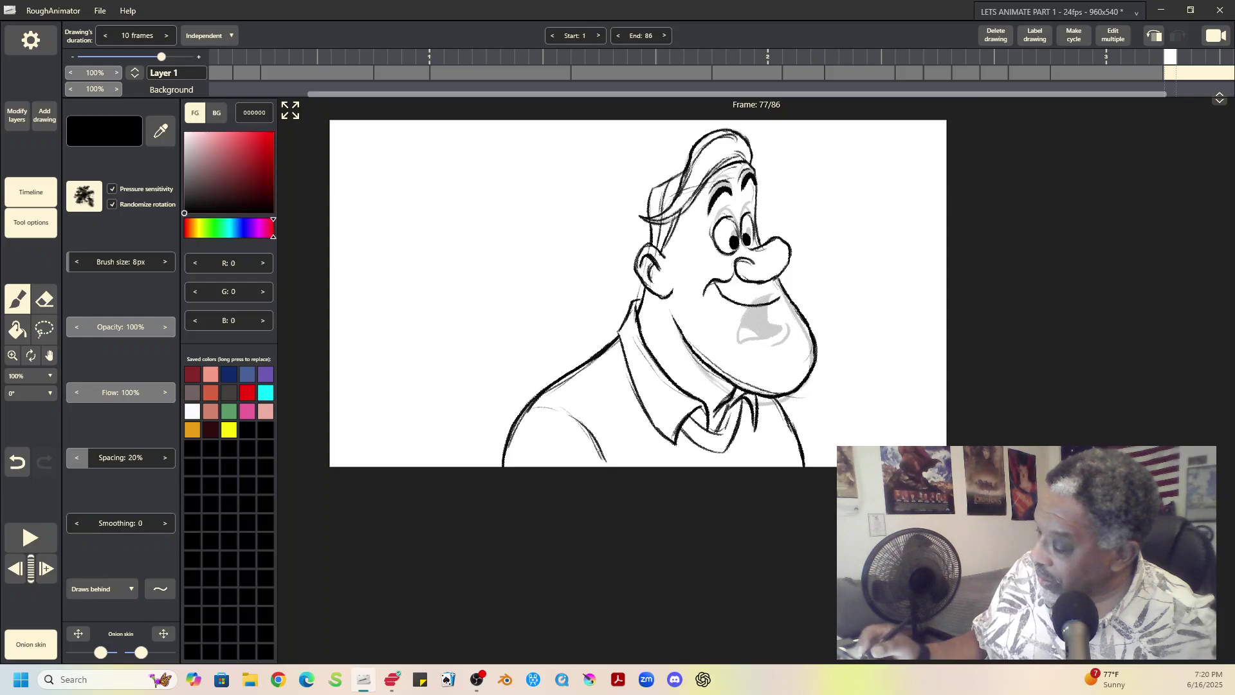
{"action": "left_click", "coordinate": [29, 539]}
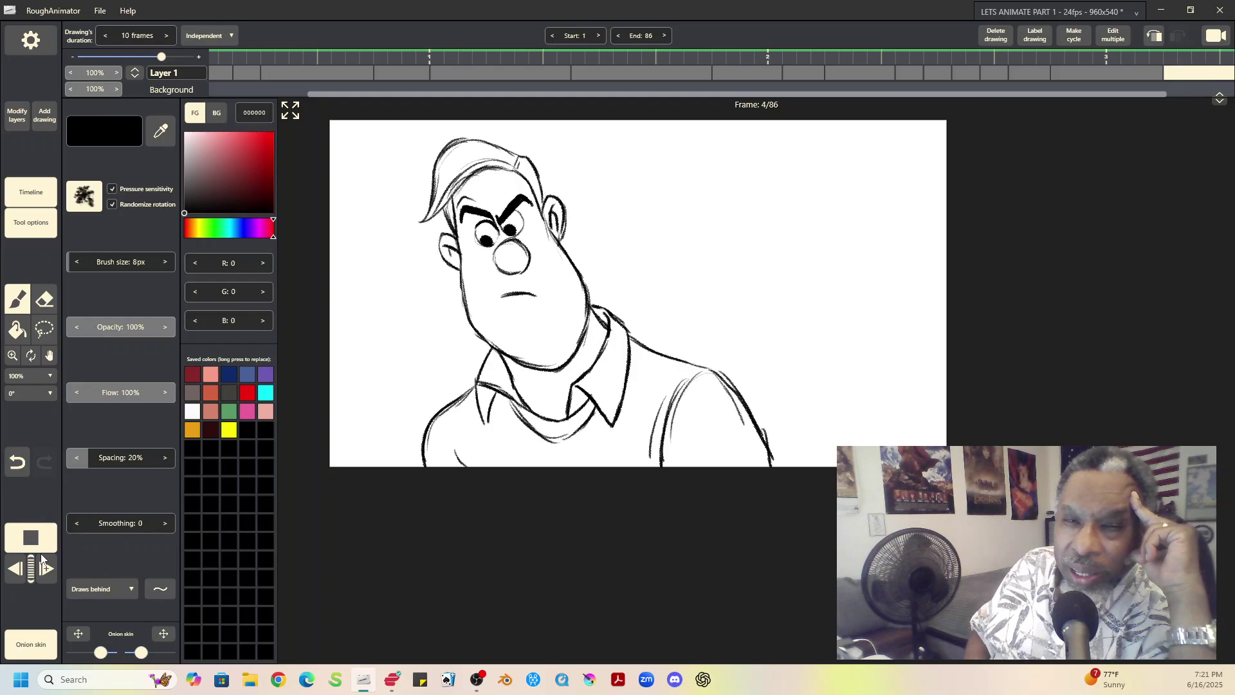
{"action": "left_click", "coordinate": [28, 548]}
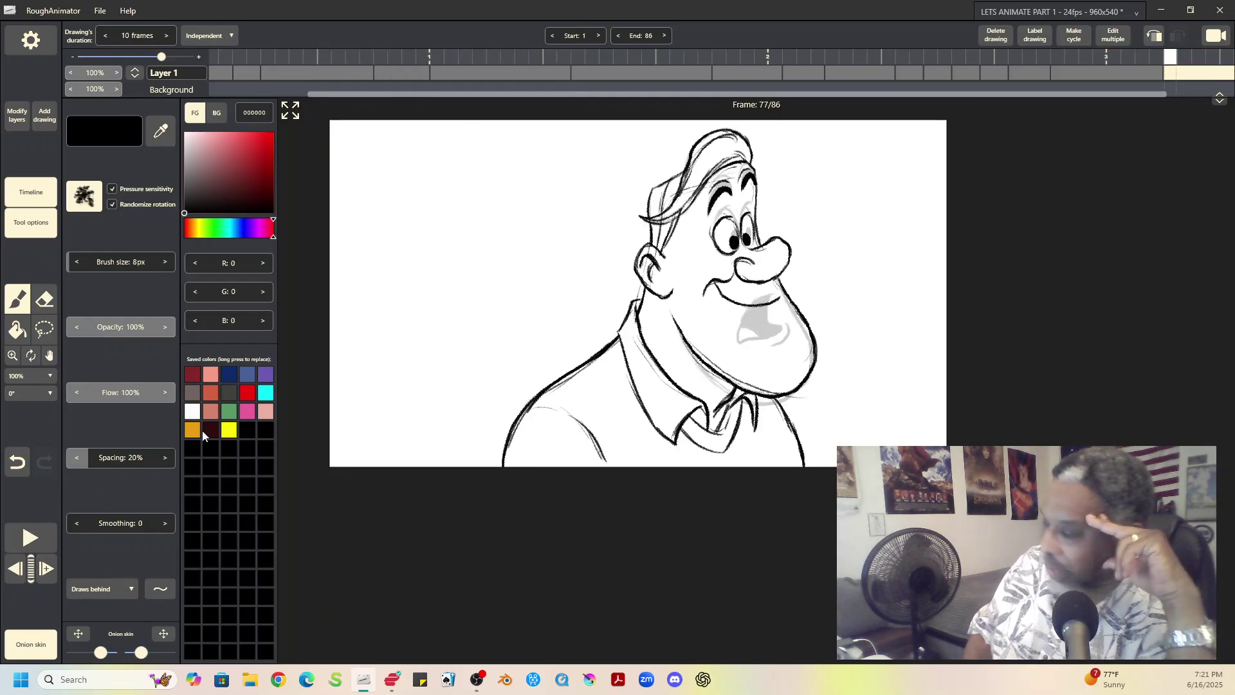
{"action": "left_click", "coordinate": [1103, 72]}
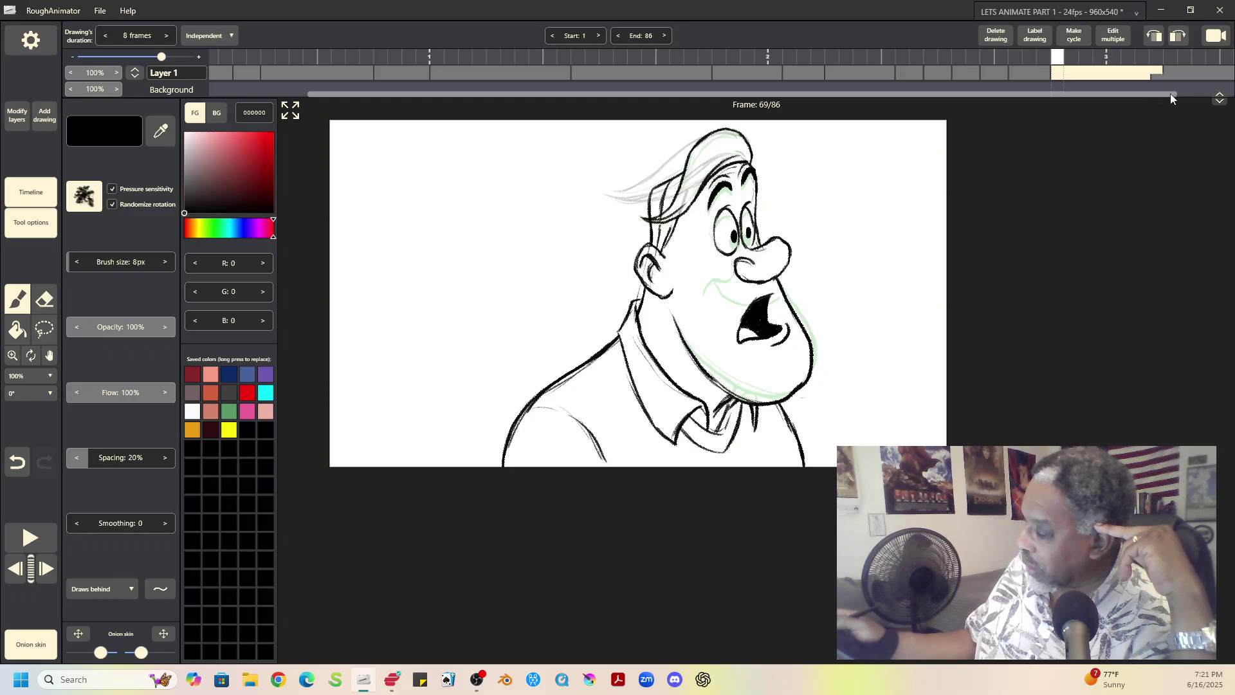
{"action": "left_click", "coordinate": [1171, 94]}
{"action": "left_click", "coordinate": [1168, 72]}
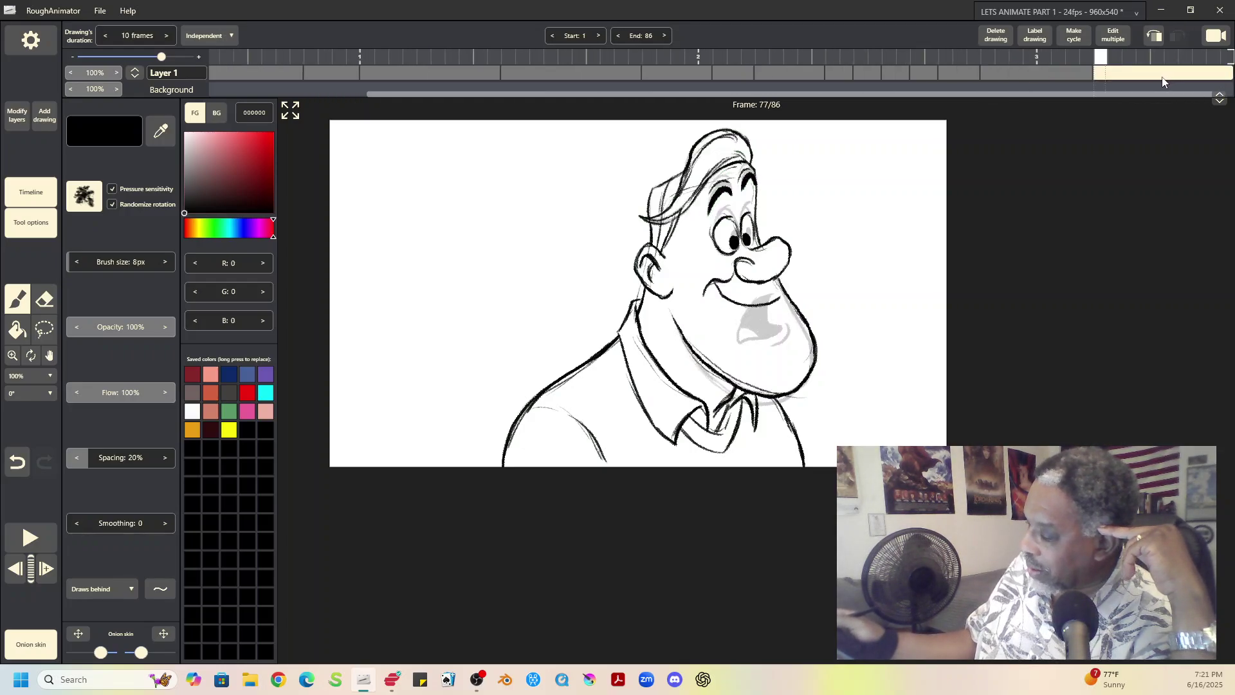
Insert a duplicate of the frame 69 drawing halfway through its hold, and flip between the original and the copy
{"action": "left_click", "coordinate": [1082, 73]}
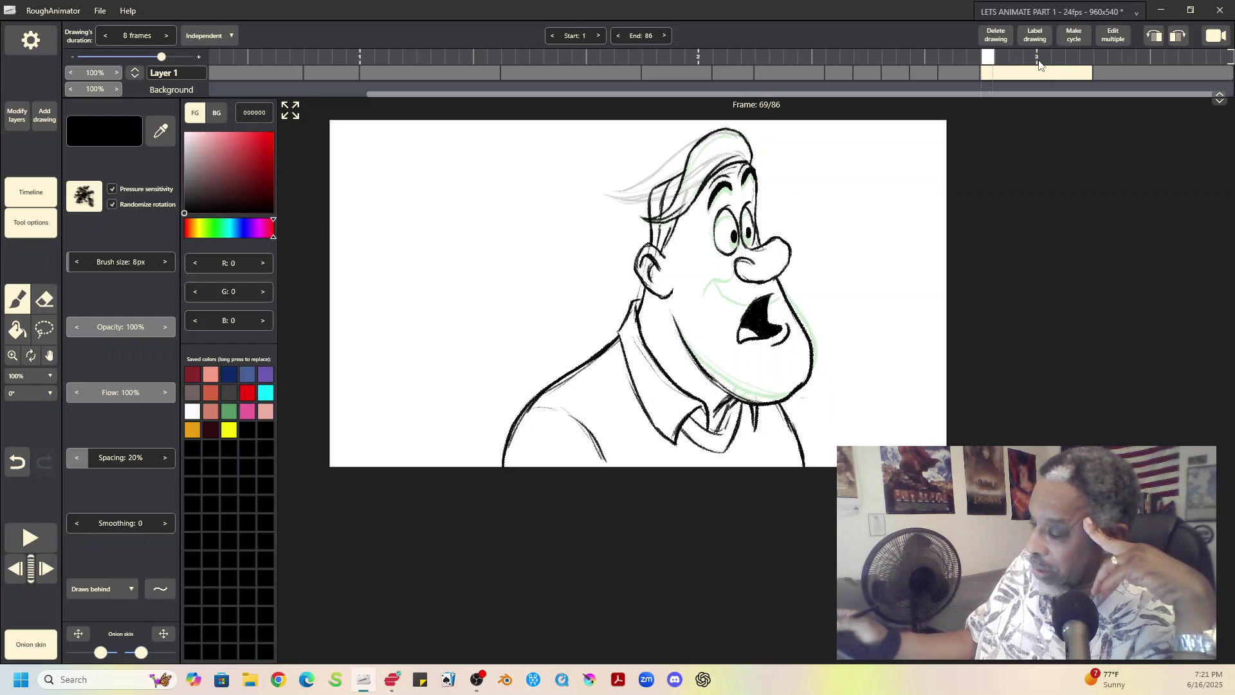
{"action": "left_click", "coordinate": [43, 113]}
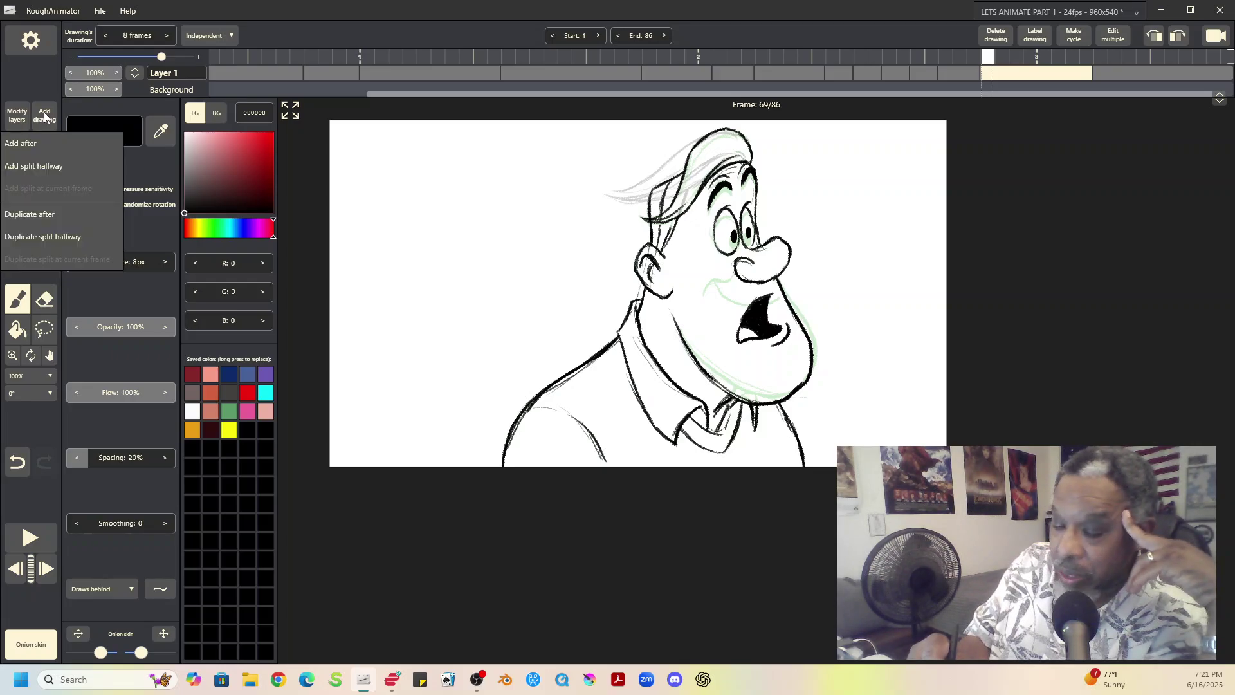
{"action": "left_click", "coordinate": [50, 240]}
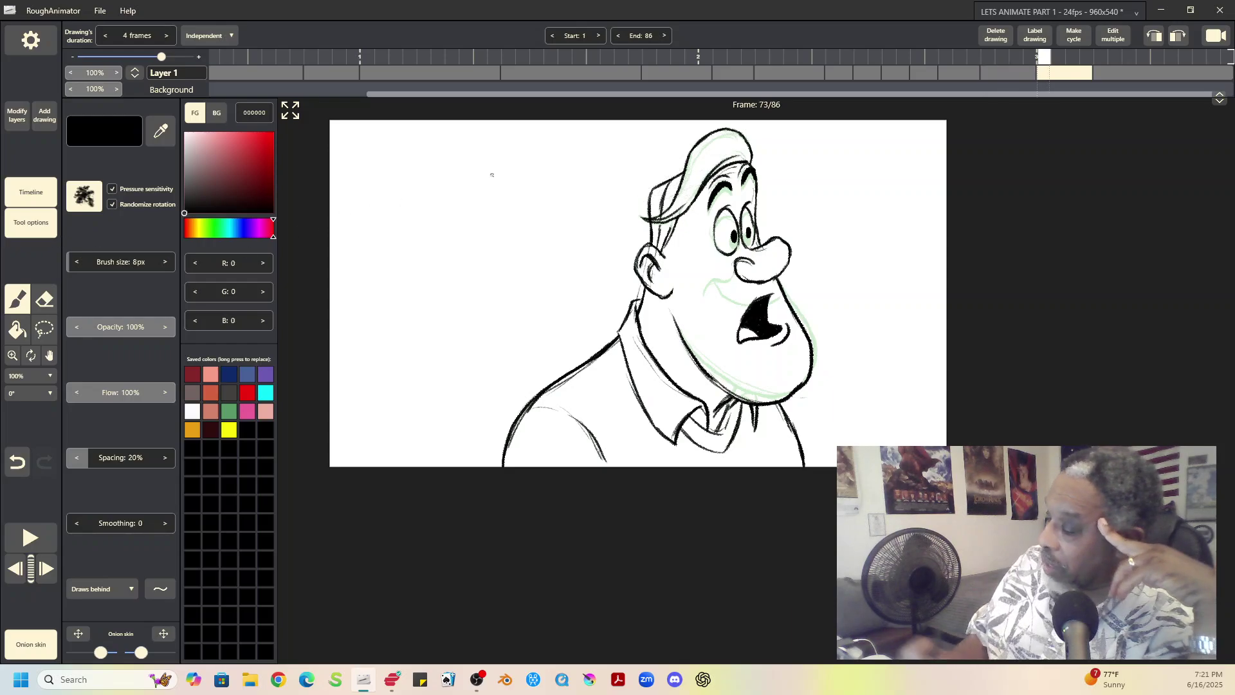
{"action": "left_click", "coordinate": [1027, 72]}
{"action": "left_click", "coordinate": [1053, 72]}
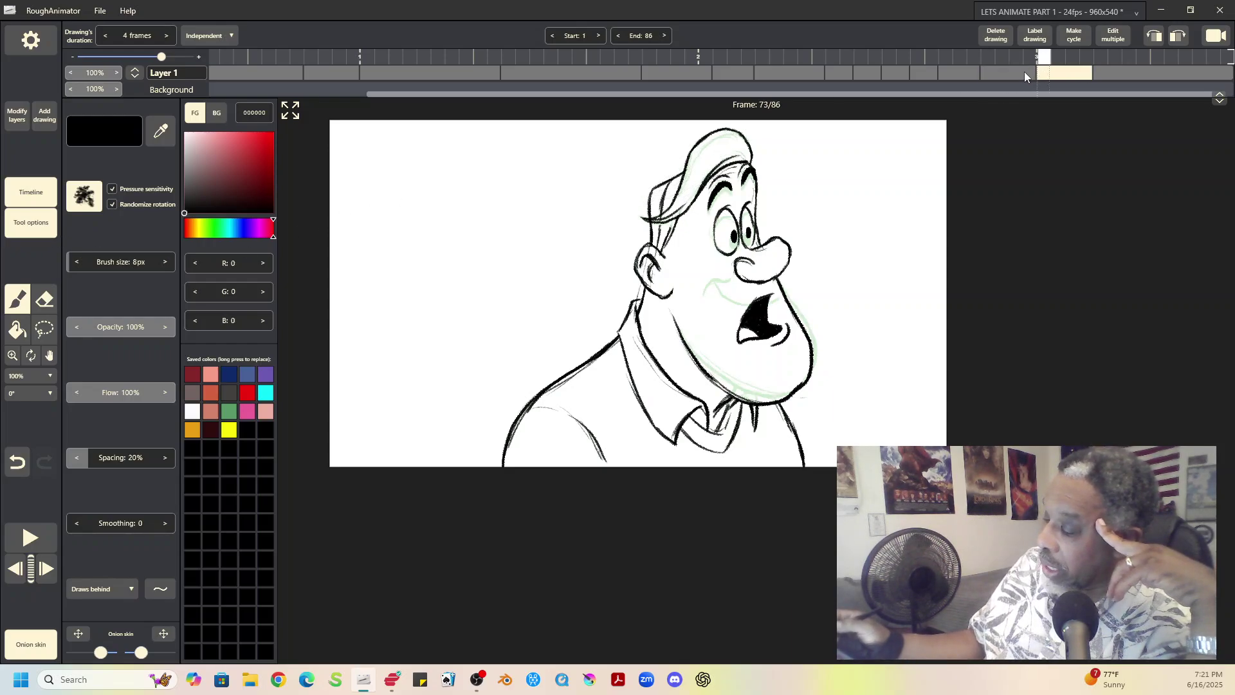
{"action": "left_click", "coordinate": [1025, 72]}
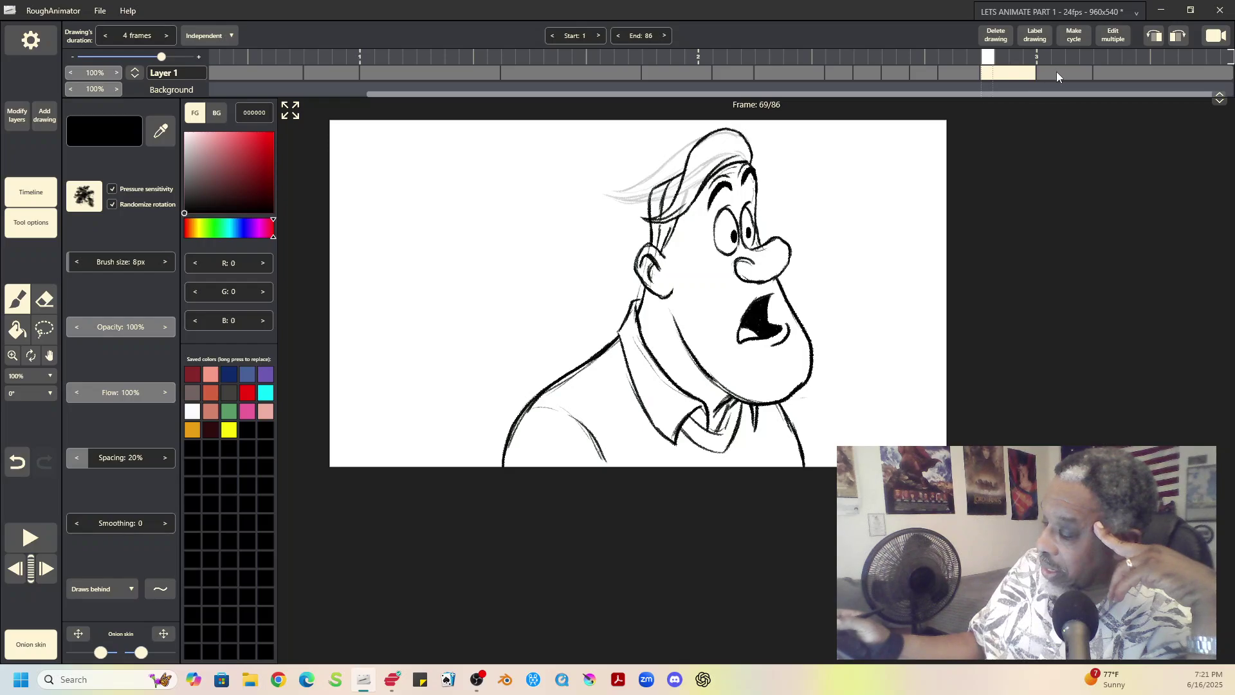
Insert a duplicate of the open-mouthed frame 69 drawing directly after it
{"action": "left_click", "coordinate": [1056, 72]}
{"action": "left_click", "coordinate": [1019, 72]}
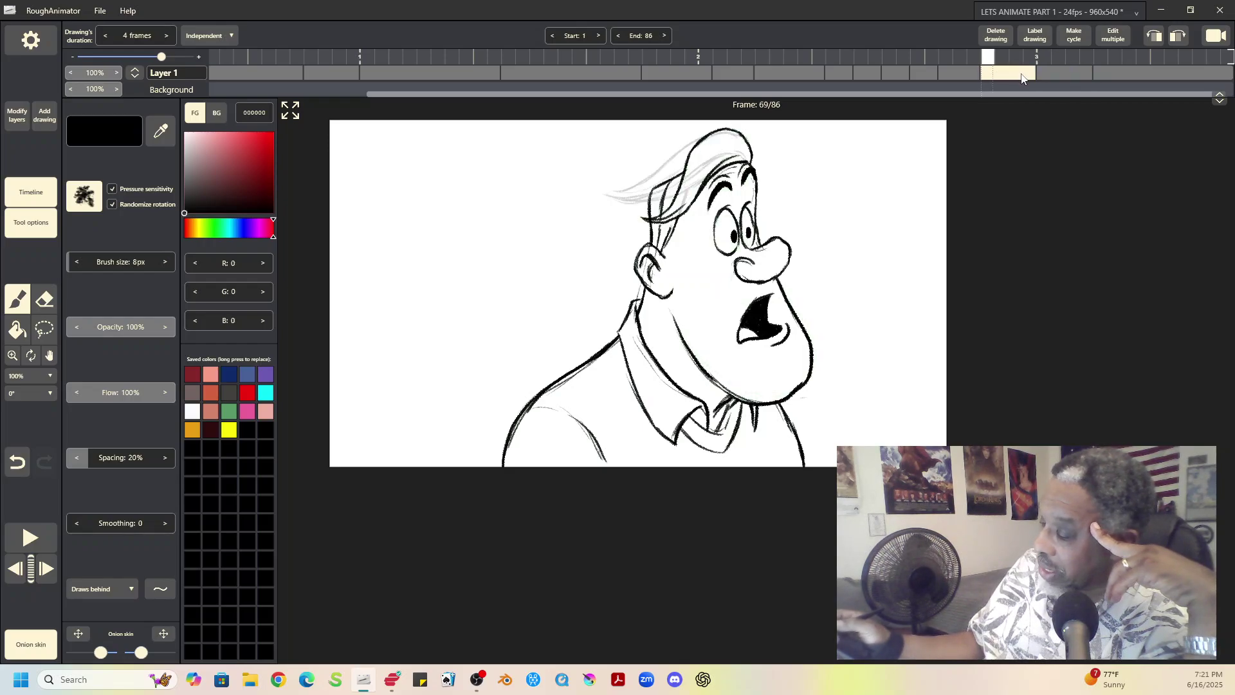
{"action": "left_click", "coordinate": [44, 117]}
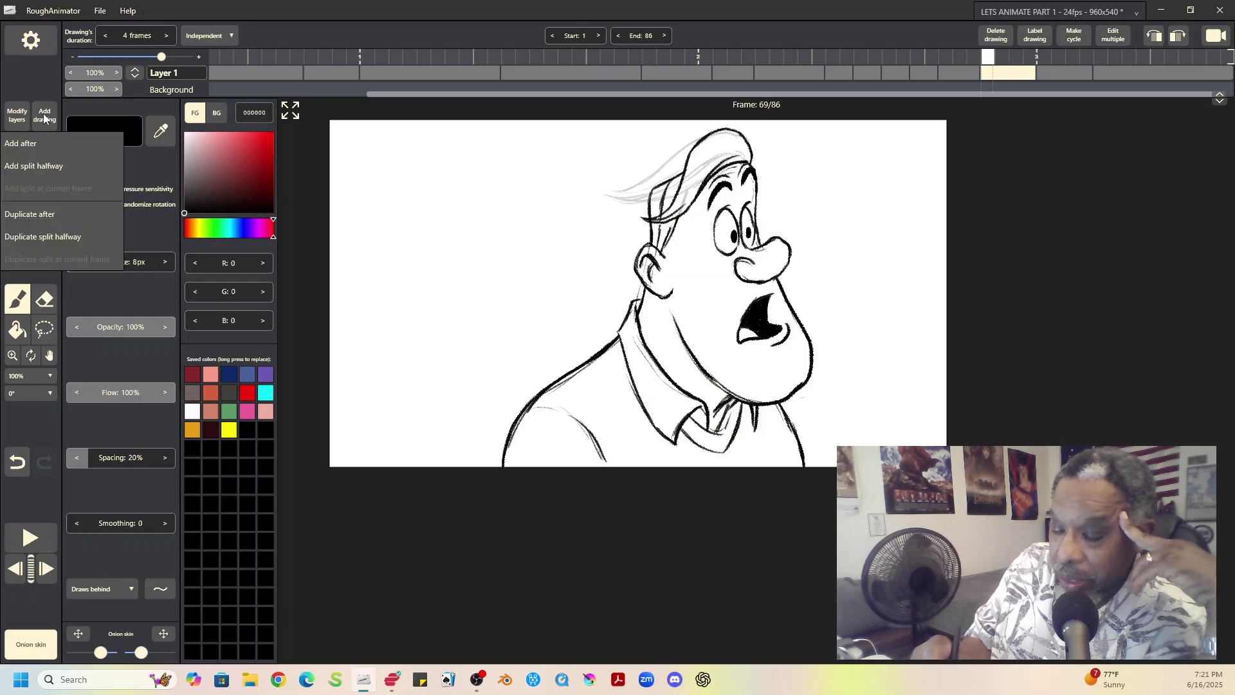
{"action": "left_click", "coordinate": [49, 219]}
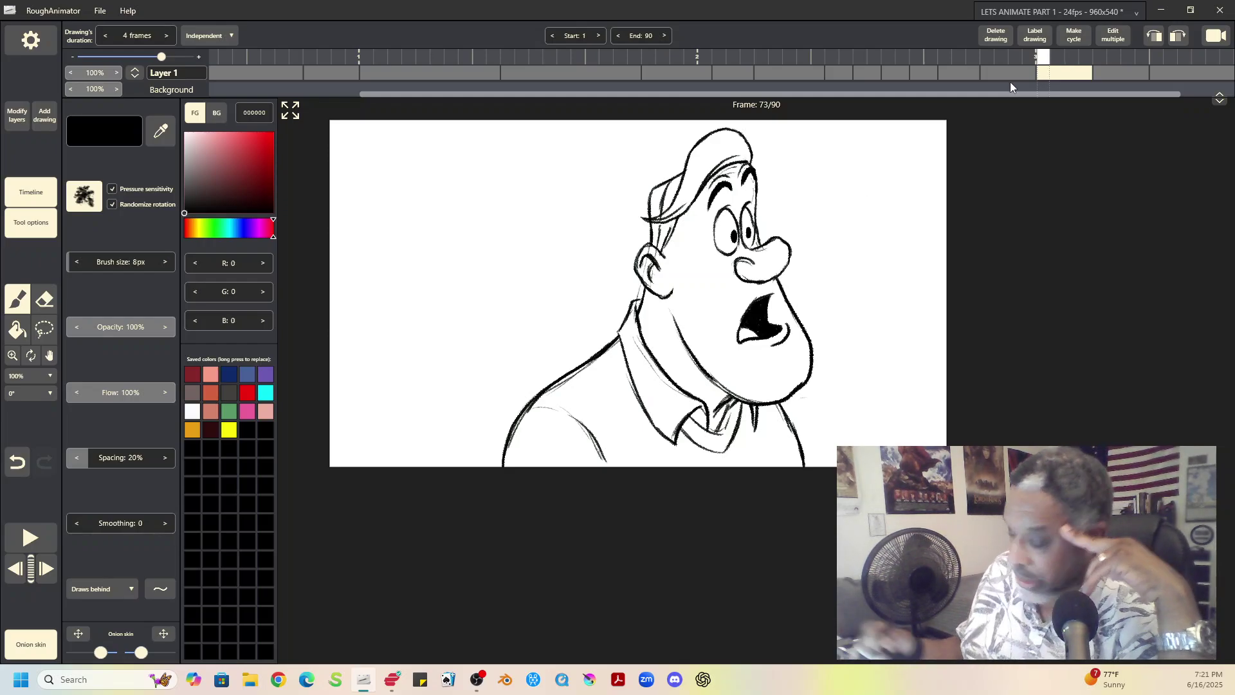
Erase both eyes on the duplicated frame 73 drawing and redraw their outlines without pupils
{"action": "left_click", "coordinate": [44, 301]}
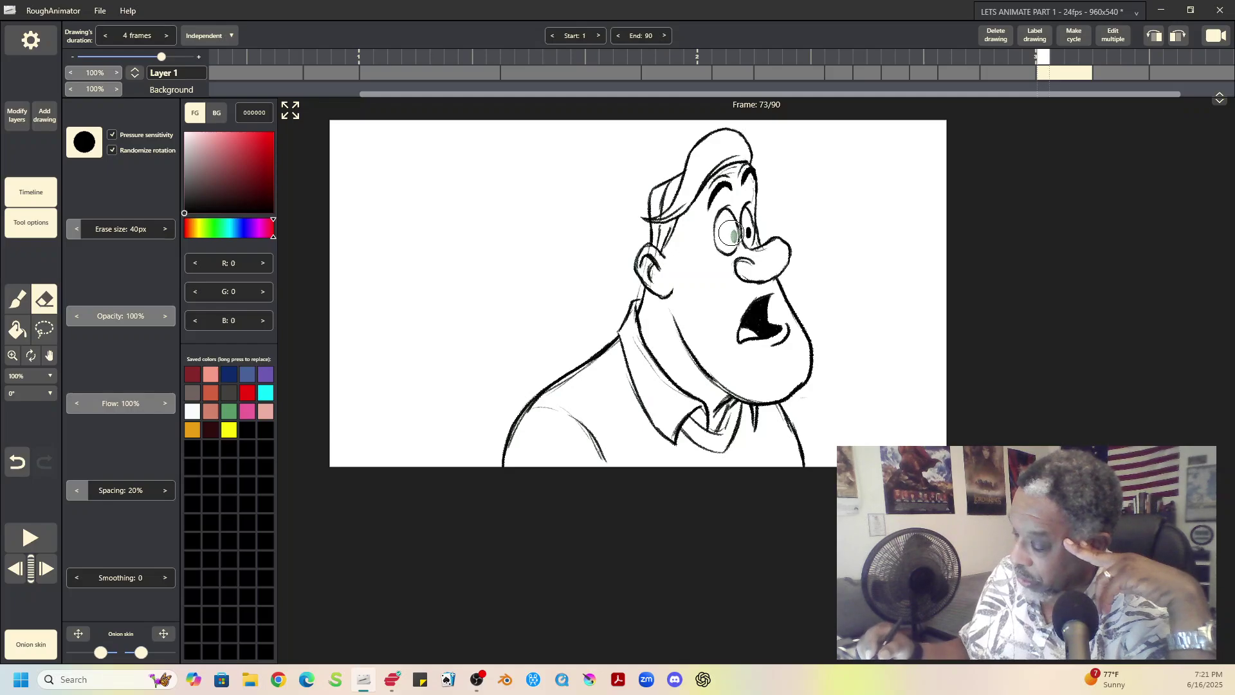
{"action": "mouse_move", "coordinate": [732, 233]}
{"action": "left_mouse_down"}
{"action": "mouse_move", "coordinate": [743, 205]}
{"action": "mouse_move", "coordinate": [748, 235]}
{"action": "left_mouse_up"}
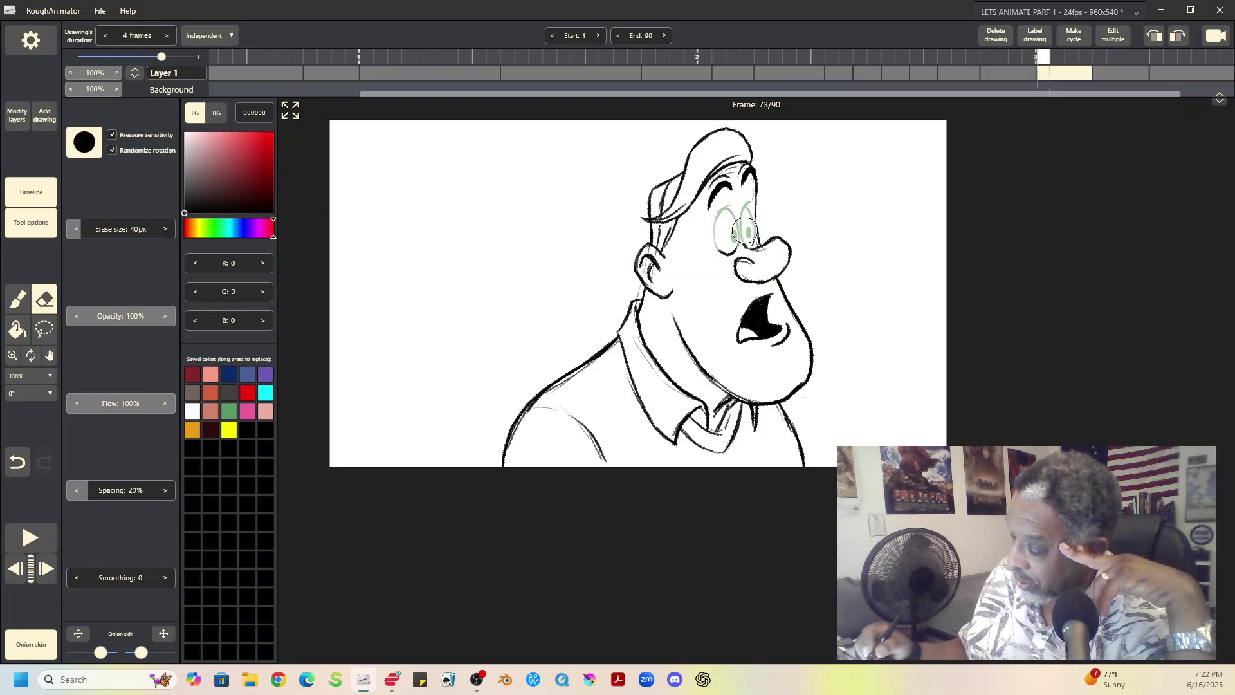
{"action": "left_click", "coordinate": [17, 301]}
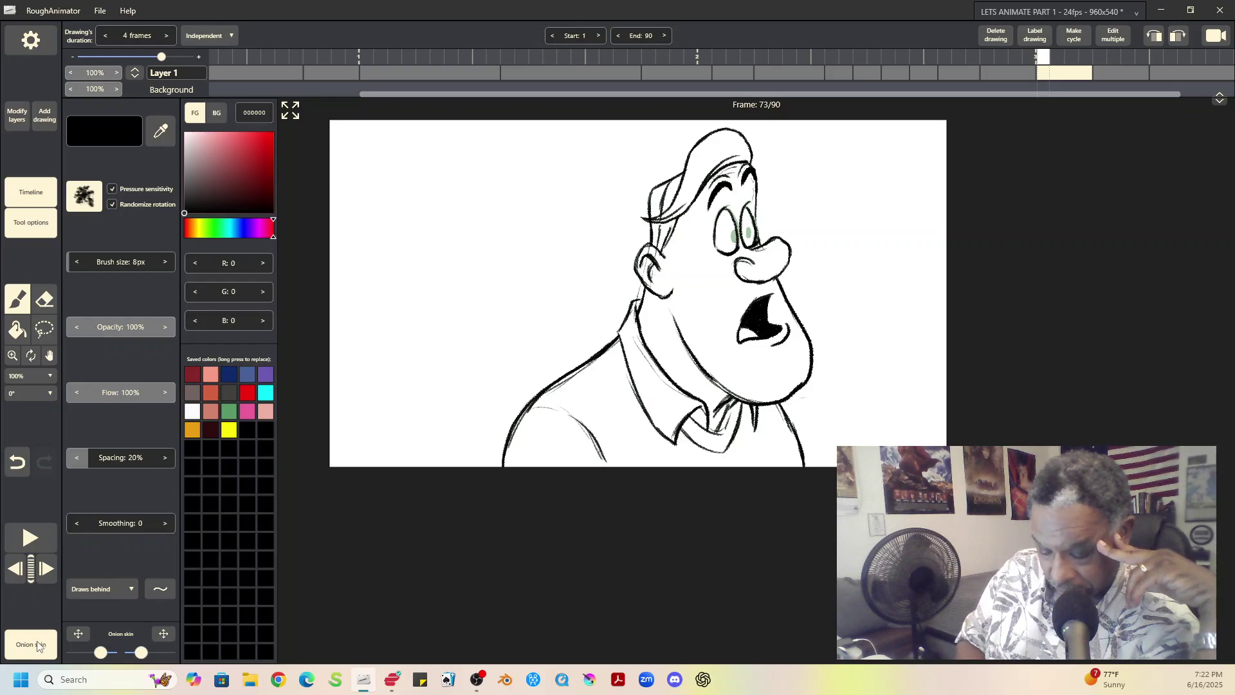
Turn off the onion skin, play back the animation, and flip between frames 69 and 73 to compare the eyes
{"action": "left_click", "coordinate": [38, 646]}
{"action": "left_click", "coordinate": [29, 538]}
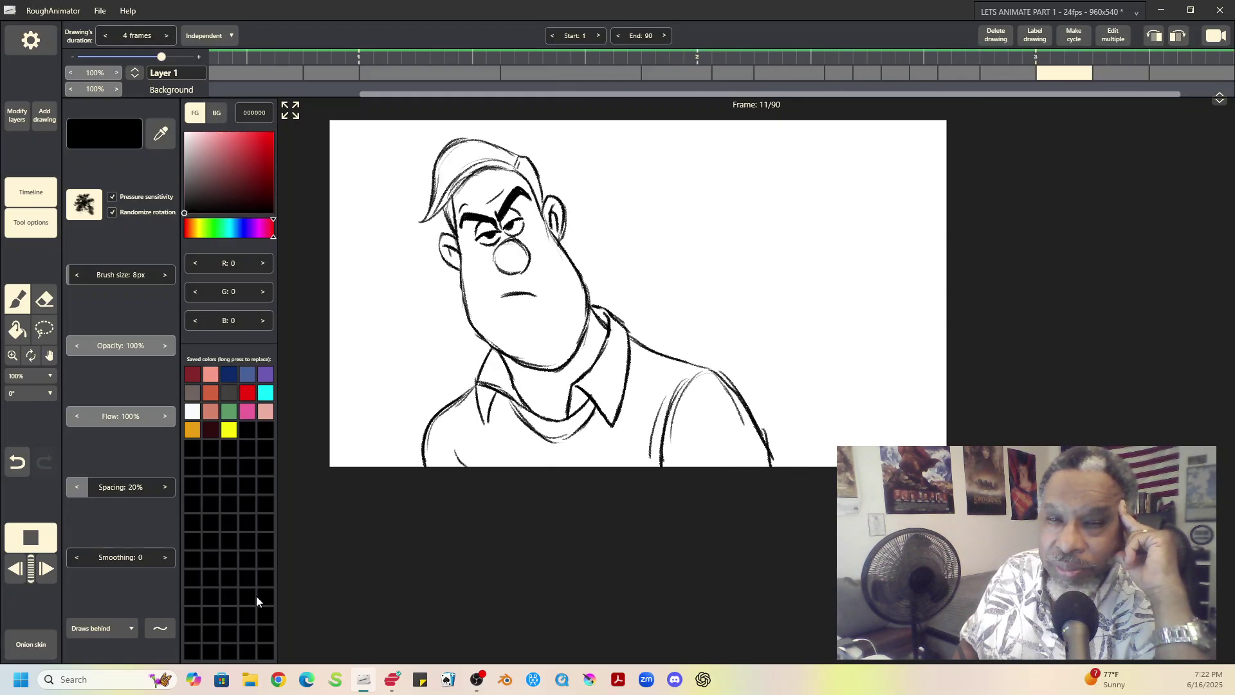
{"action": "left_click", "coordinate": [30, 537]}
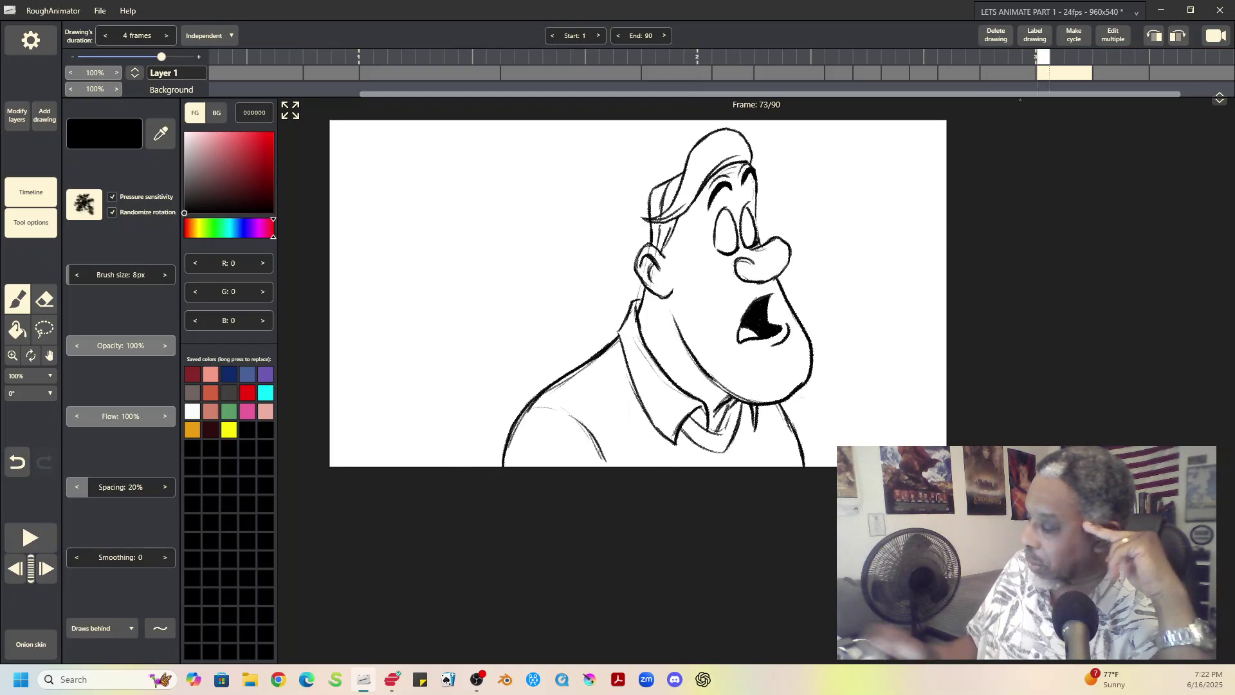
{"action": "key", "text": "Left"}
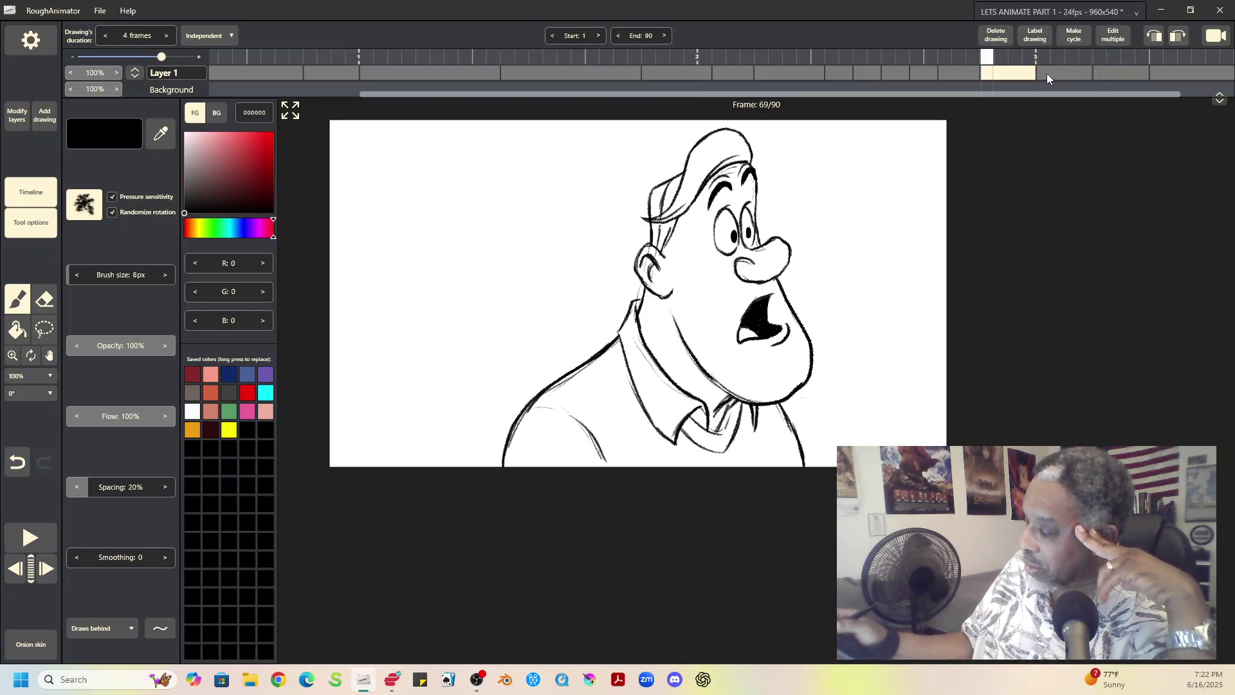
{"action": "left_click", "coordinate": [1048, 74]}
Extend the frame 77 drawing's duration to 8 frames and play back the animation
{"action": "left_click", "coordinate": [1125, 73]}
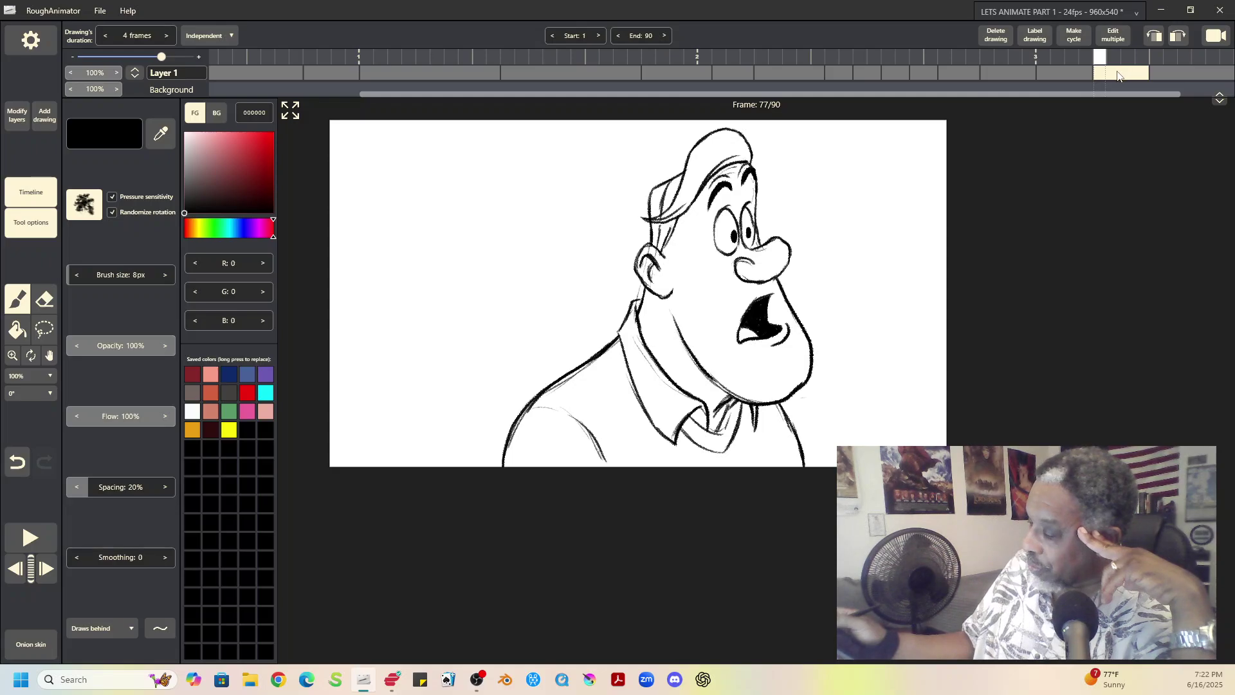
{"action": "left_click", "coordinate": [167, 36]}
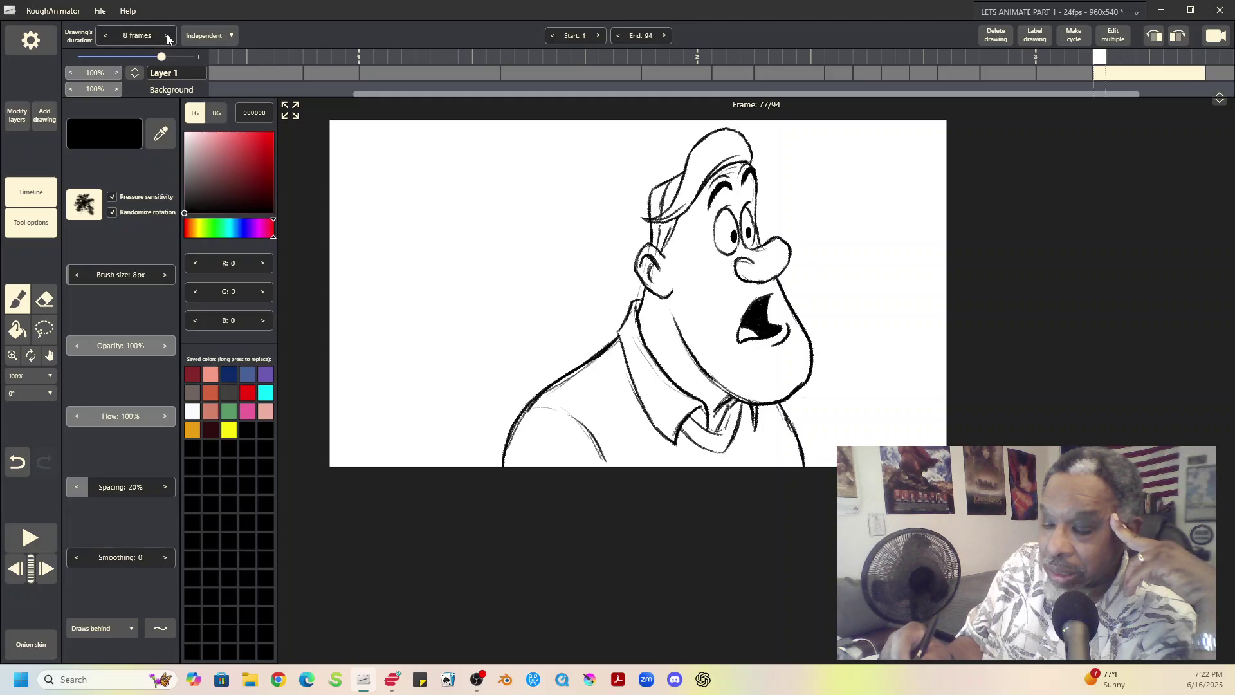
{"action": "left_click", "coordinate": [28, 543]}
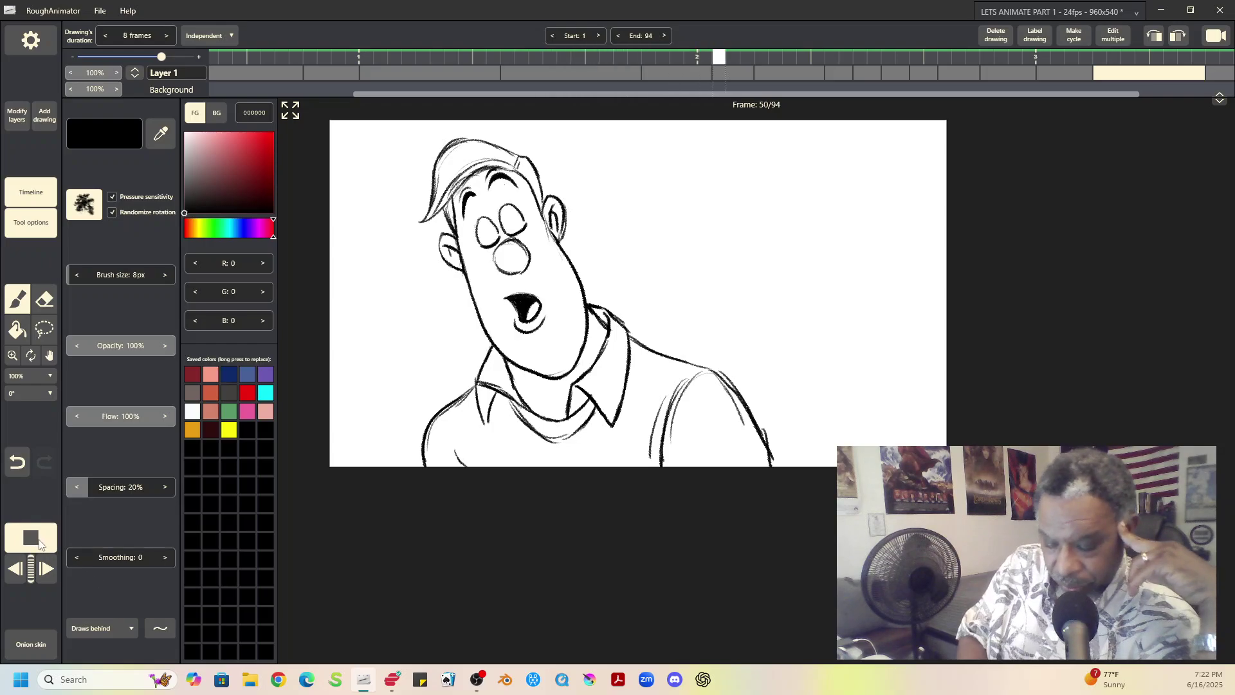
{"action": "left_click", "coordinate": [29, 543]}
Lengthen the open-mouthed hold at frame 77 to 12 frames and check the timing in playback
{"action": "left_click_drag", "start_coordinate": [1108, 94], "coordinate": [1161, 91]}
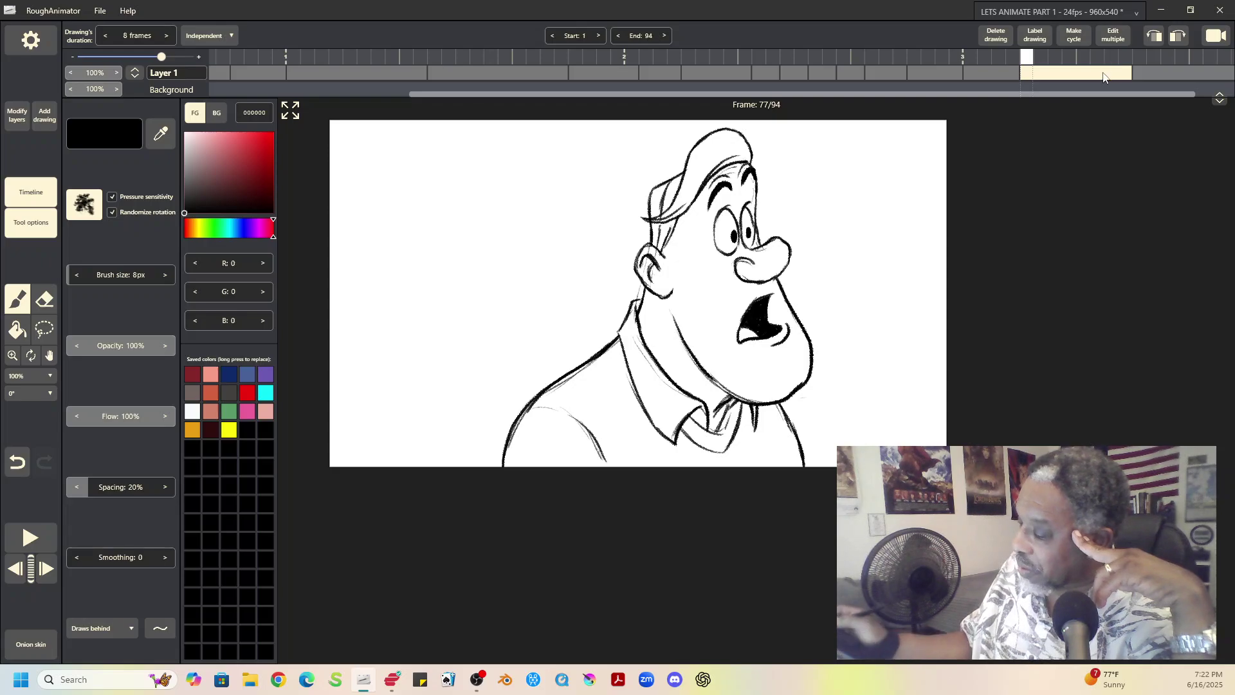
{"action": "left_click", "coordinate": [167, 37]}
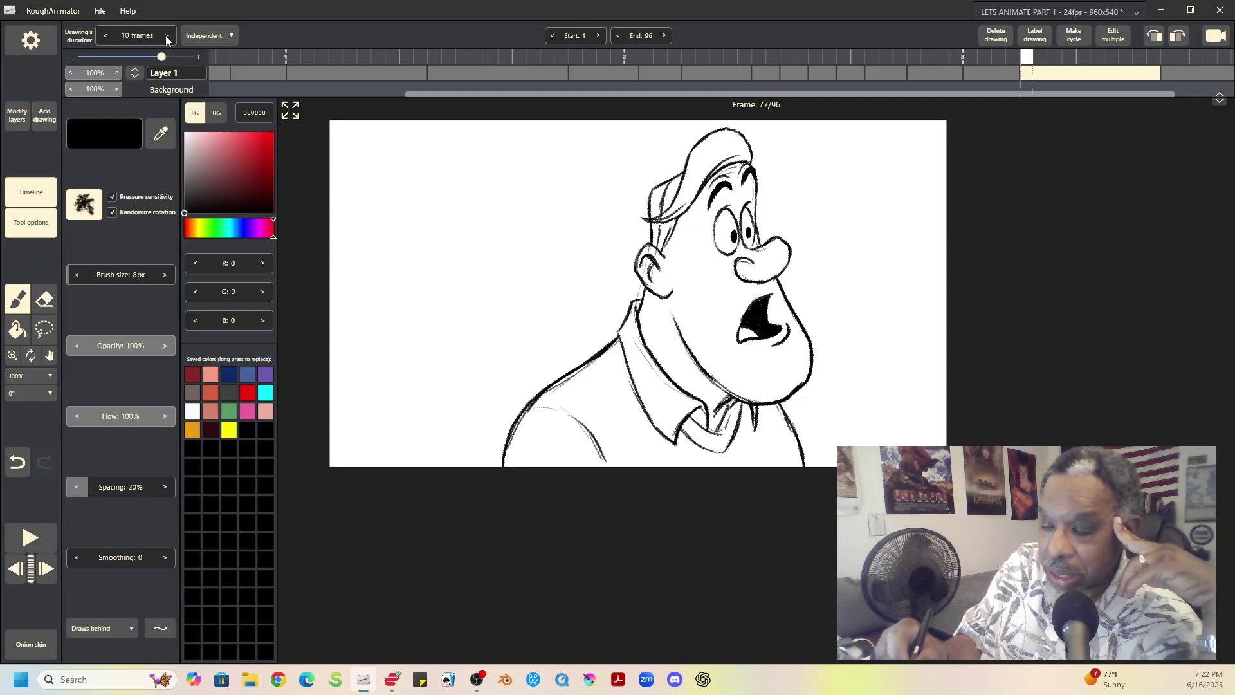
{"action": "left_click", "coordinate": [167, 37]}
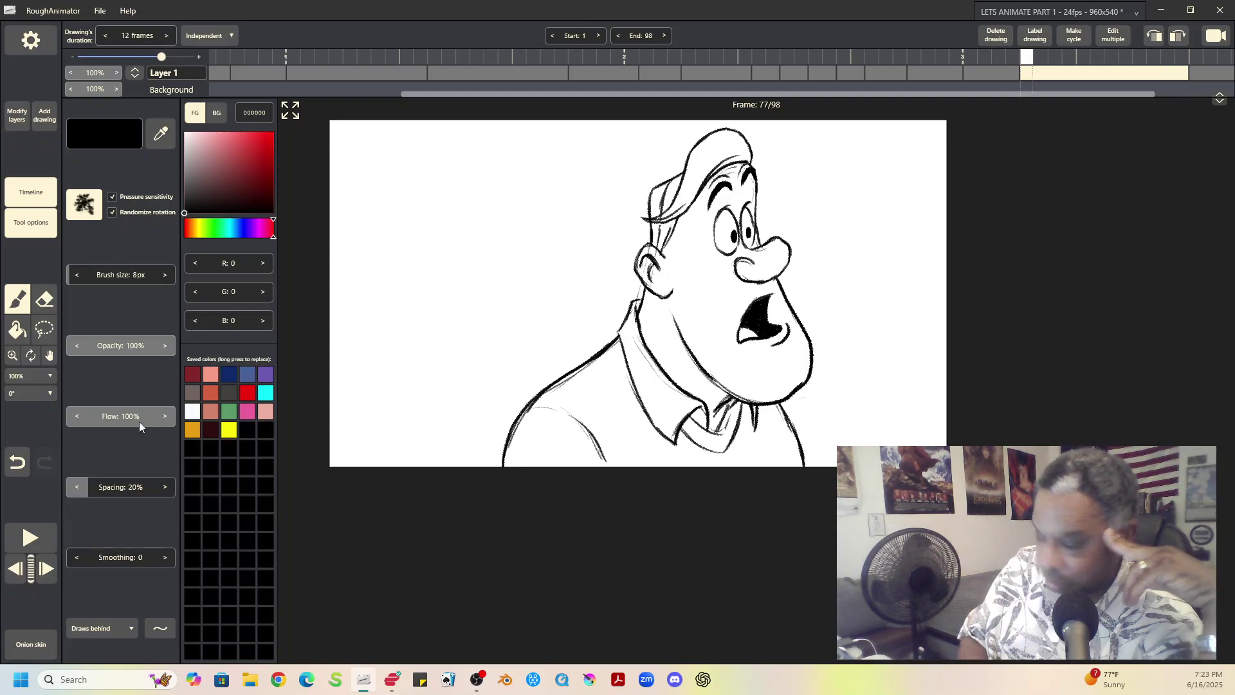
{"action": "left_click_drag", "start_coordinate": [1096, 92], "coordinate": [1186, 79]}
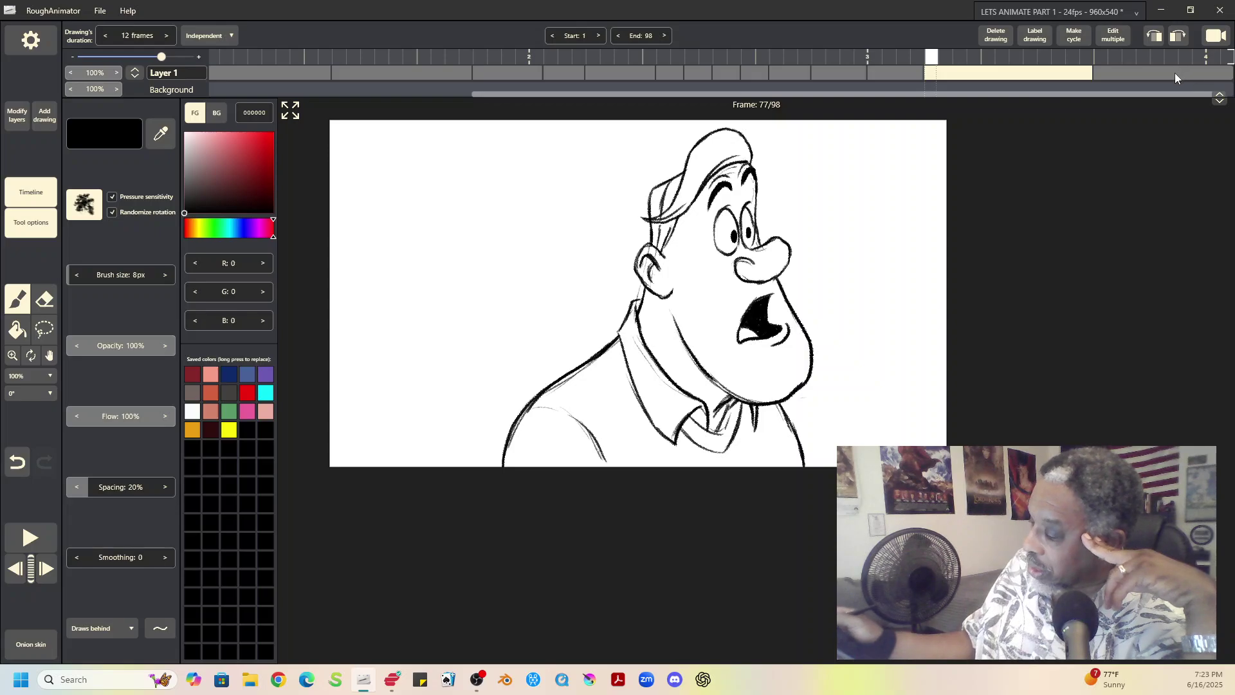
{"action": "left_click", "coordinate": [30, 537]}
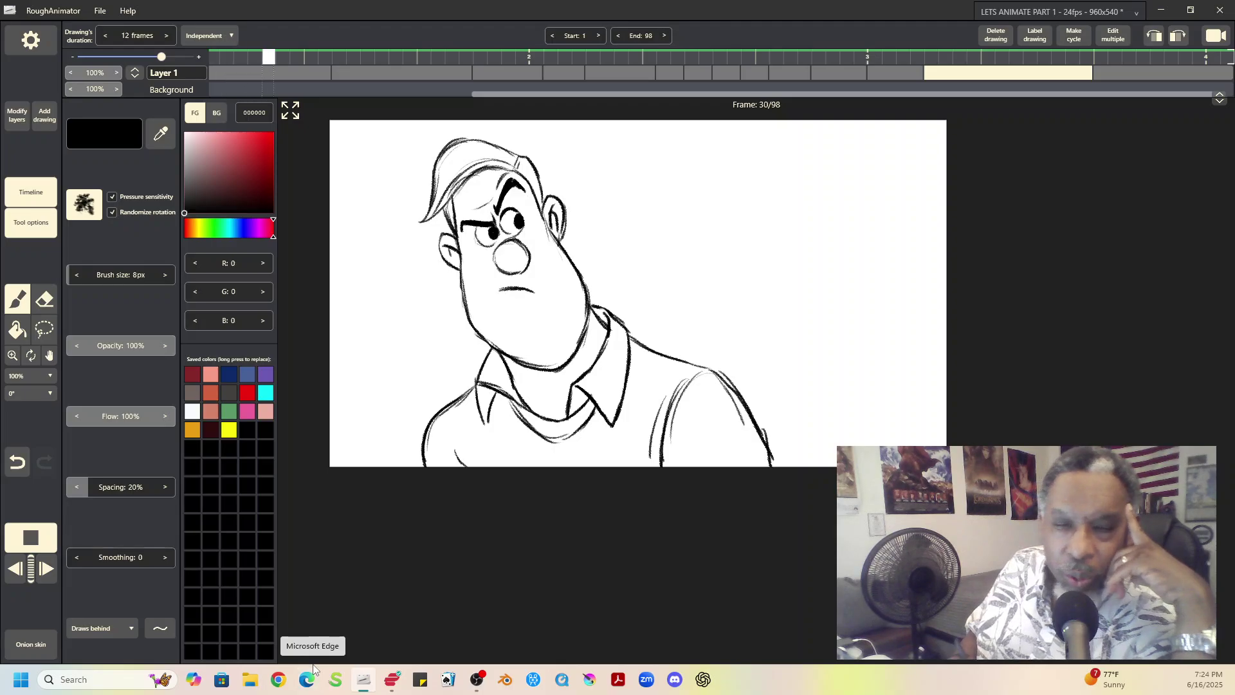
{"action": "left_click", "coordinate": [30, 540]}
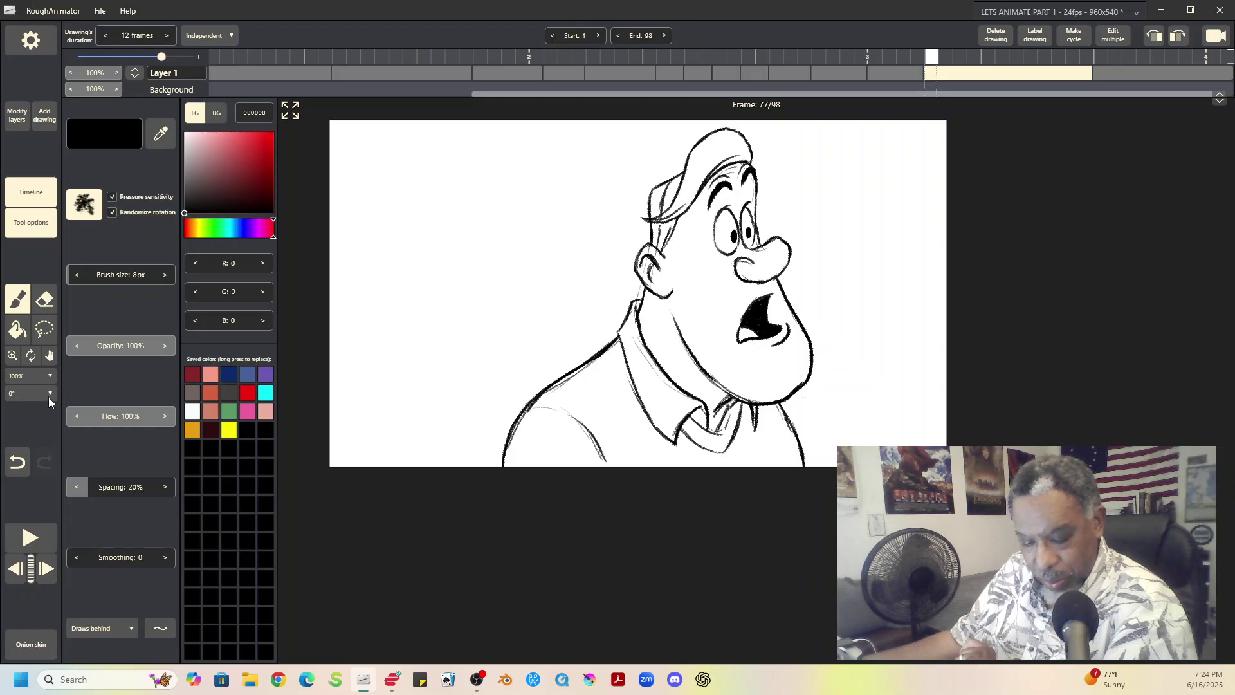
Fit the canvas to the window and play the animation at the larger size
{"action": "left_click", "coordinate": [50, 376]}
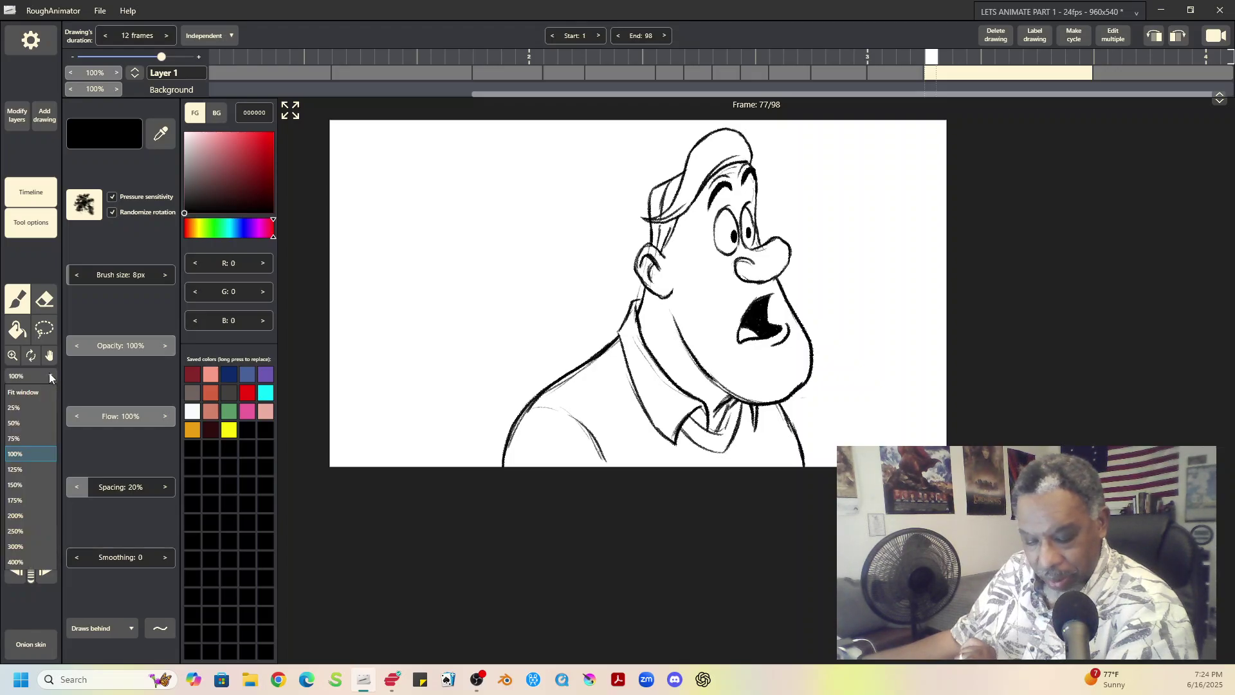
{"action": "left_click", "coordinate": [38, 392]}
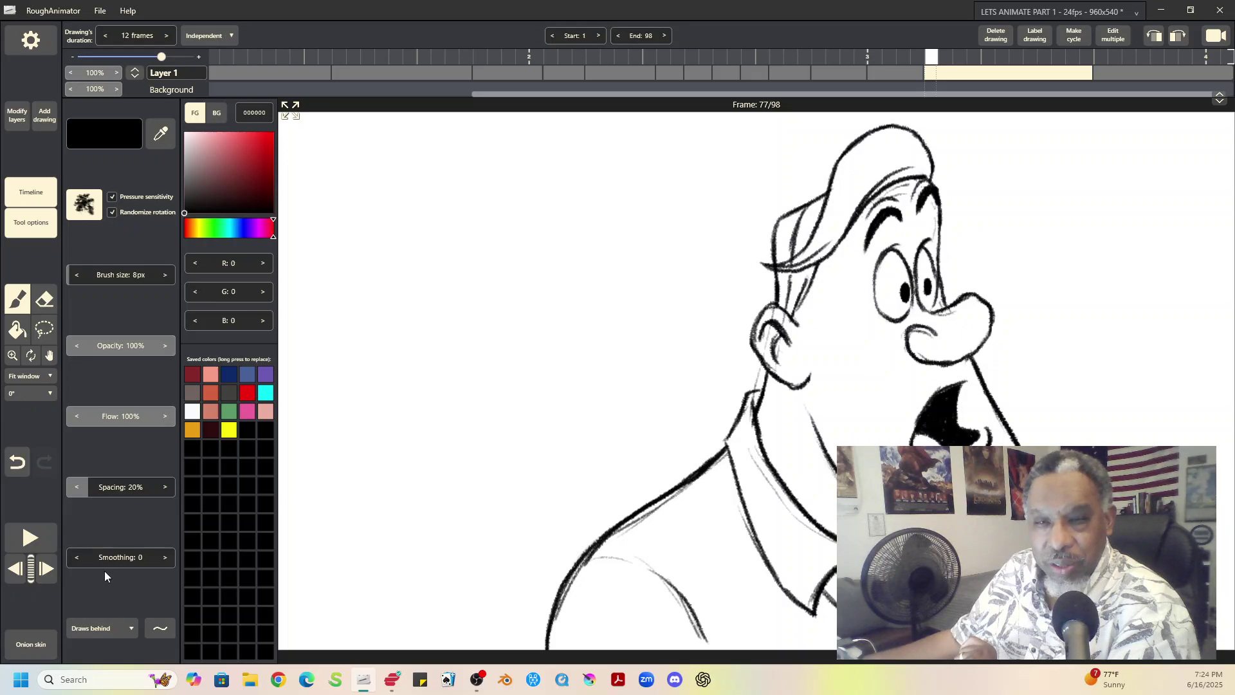
{"action": "left_click", "coordinate": [27, 539]}
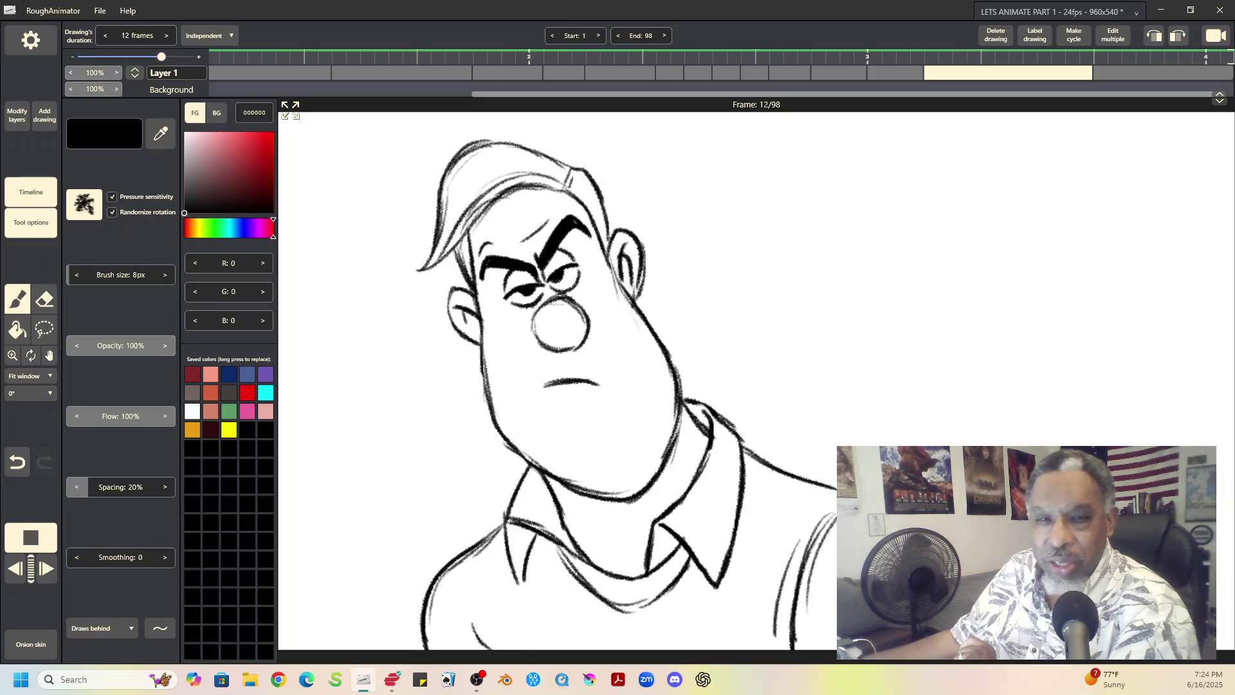